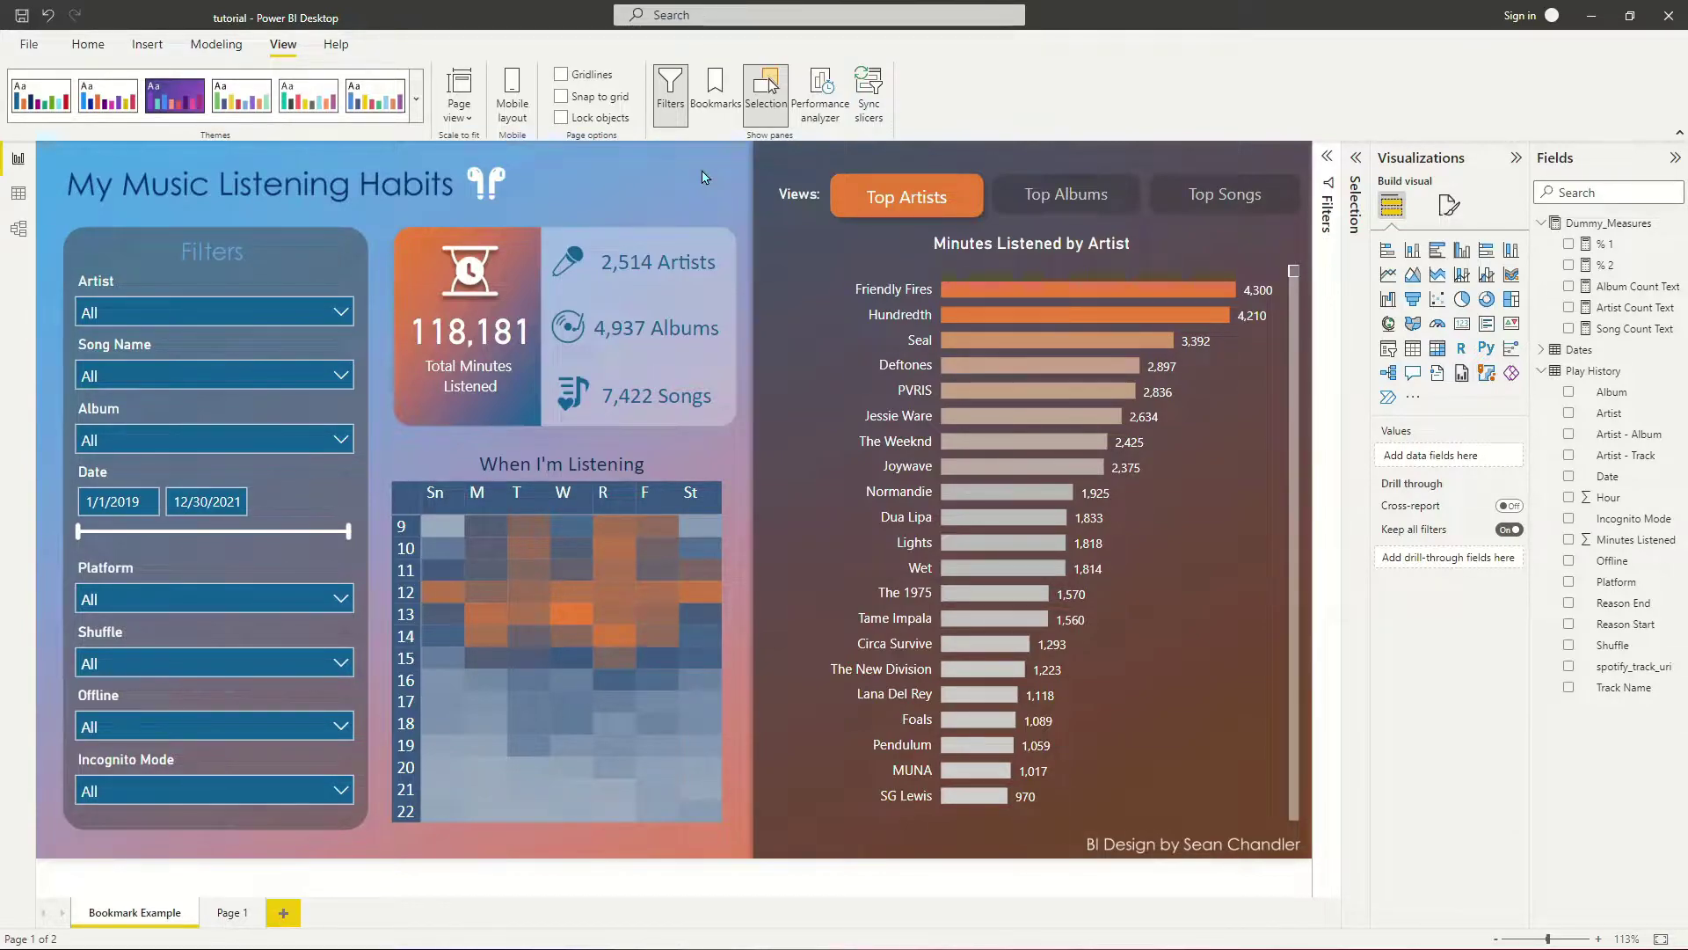
Step: Walk through the date slicer range to 12/30/2021, the Artists, Minutes, Albums and Songs cards, and the heatmap
click(124, 510)
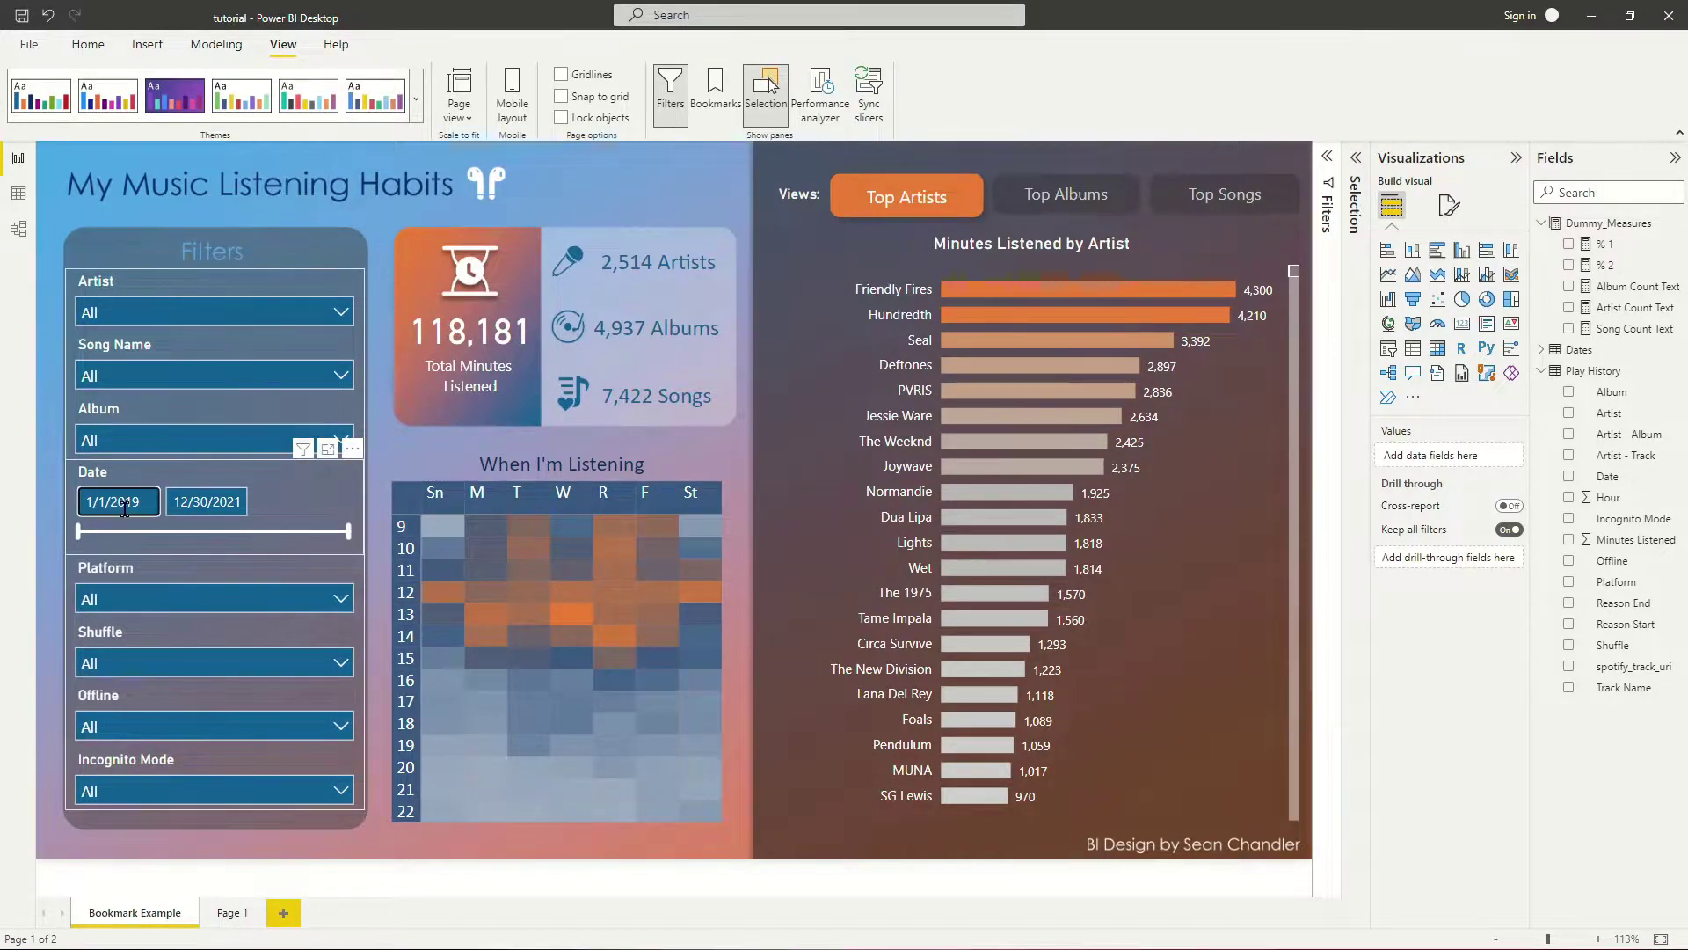
click(194, 510)
click(646, 260)
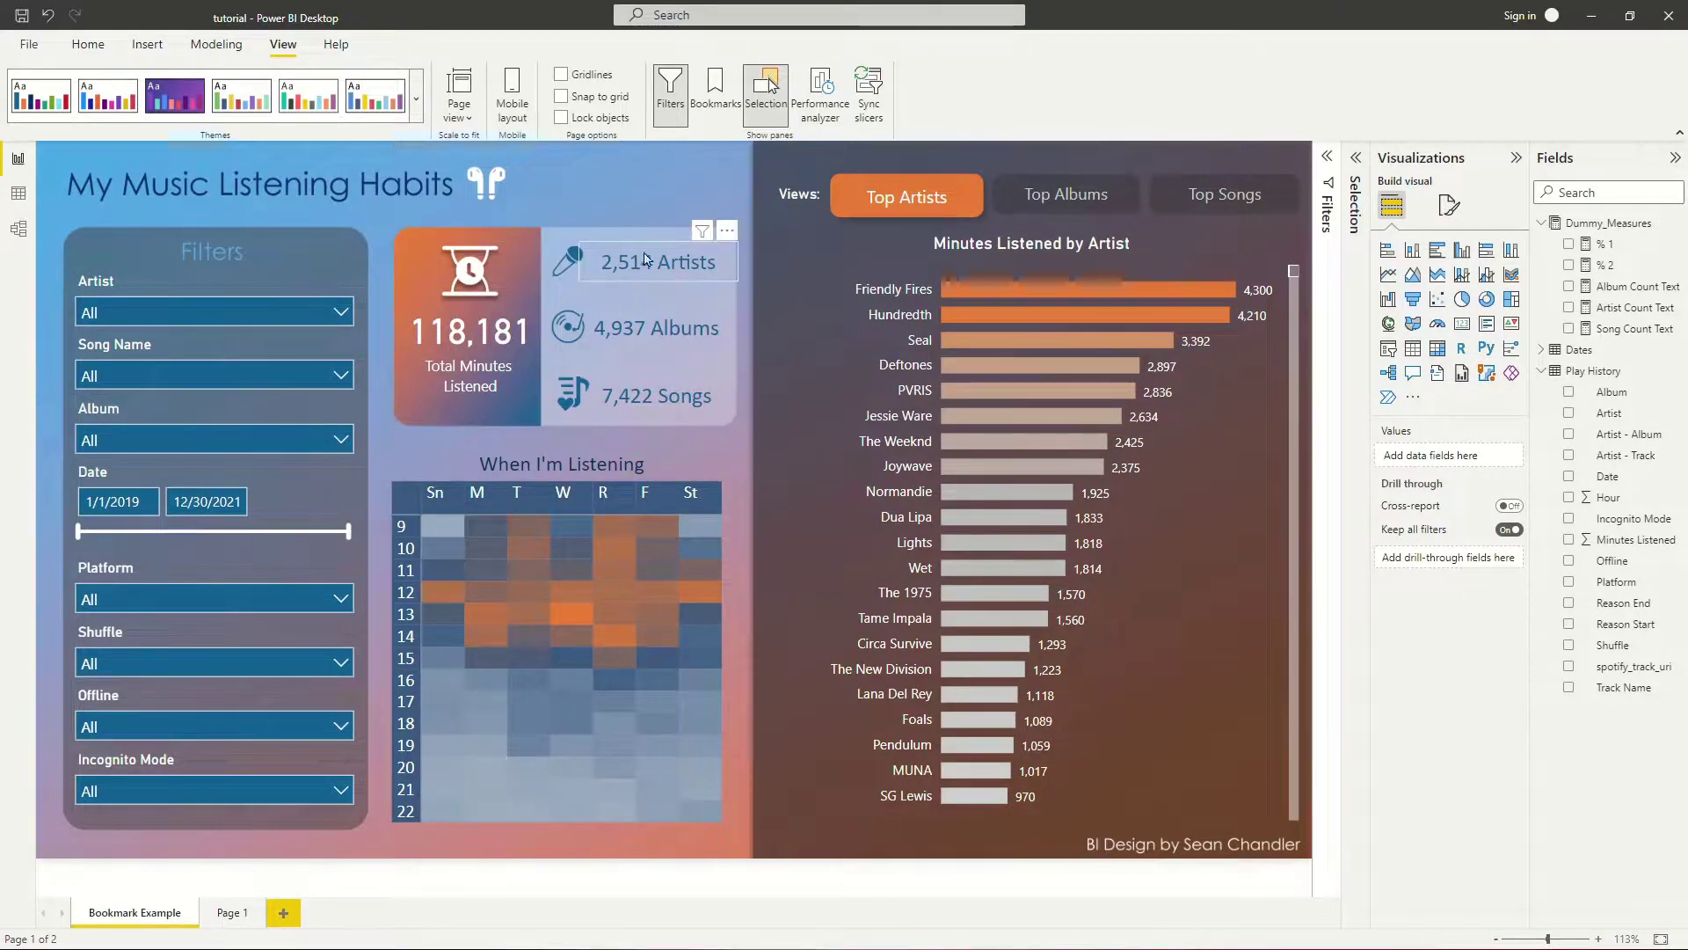
click(508, 343)
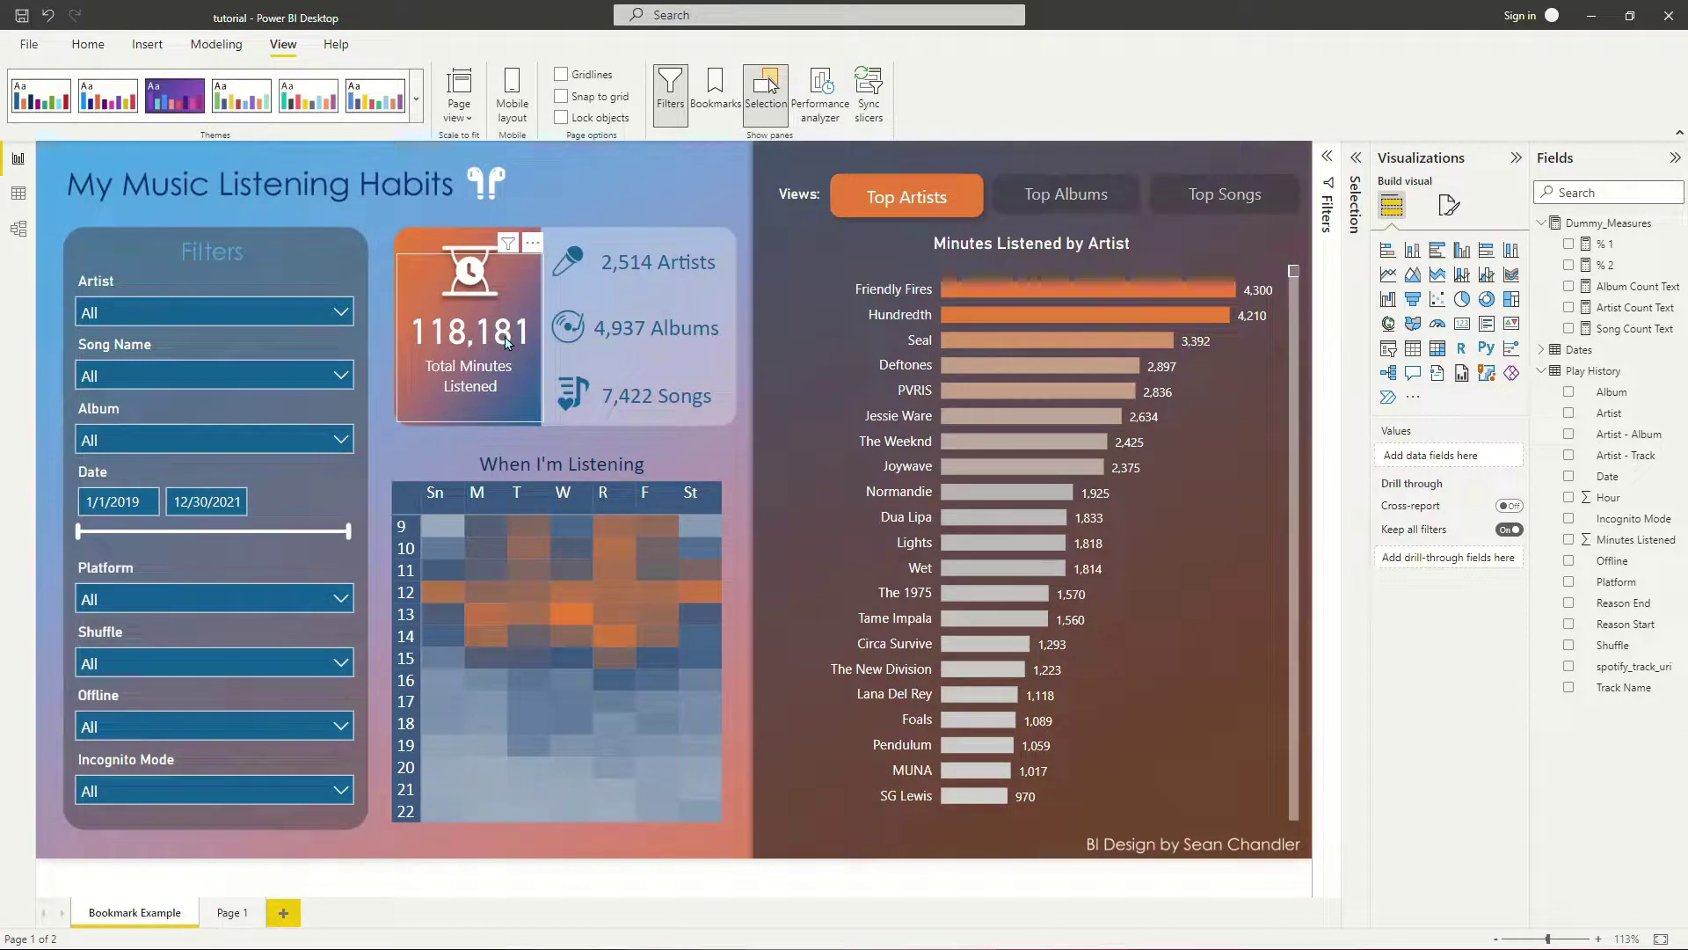
click(677, 260)
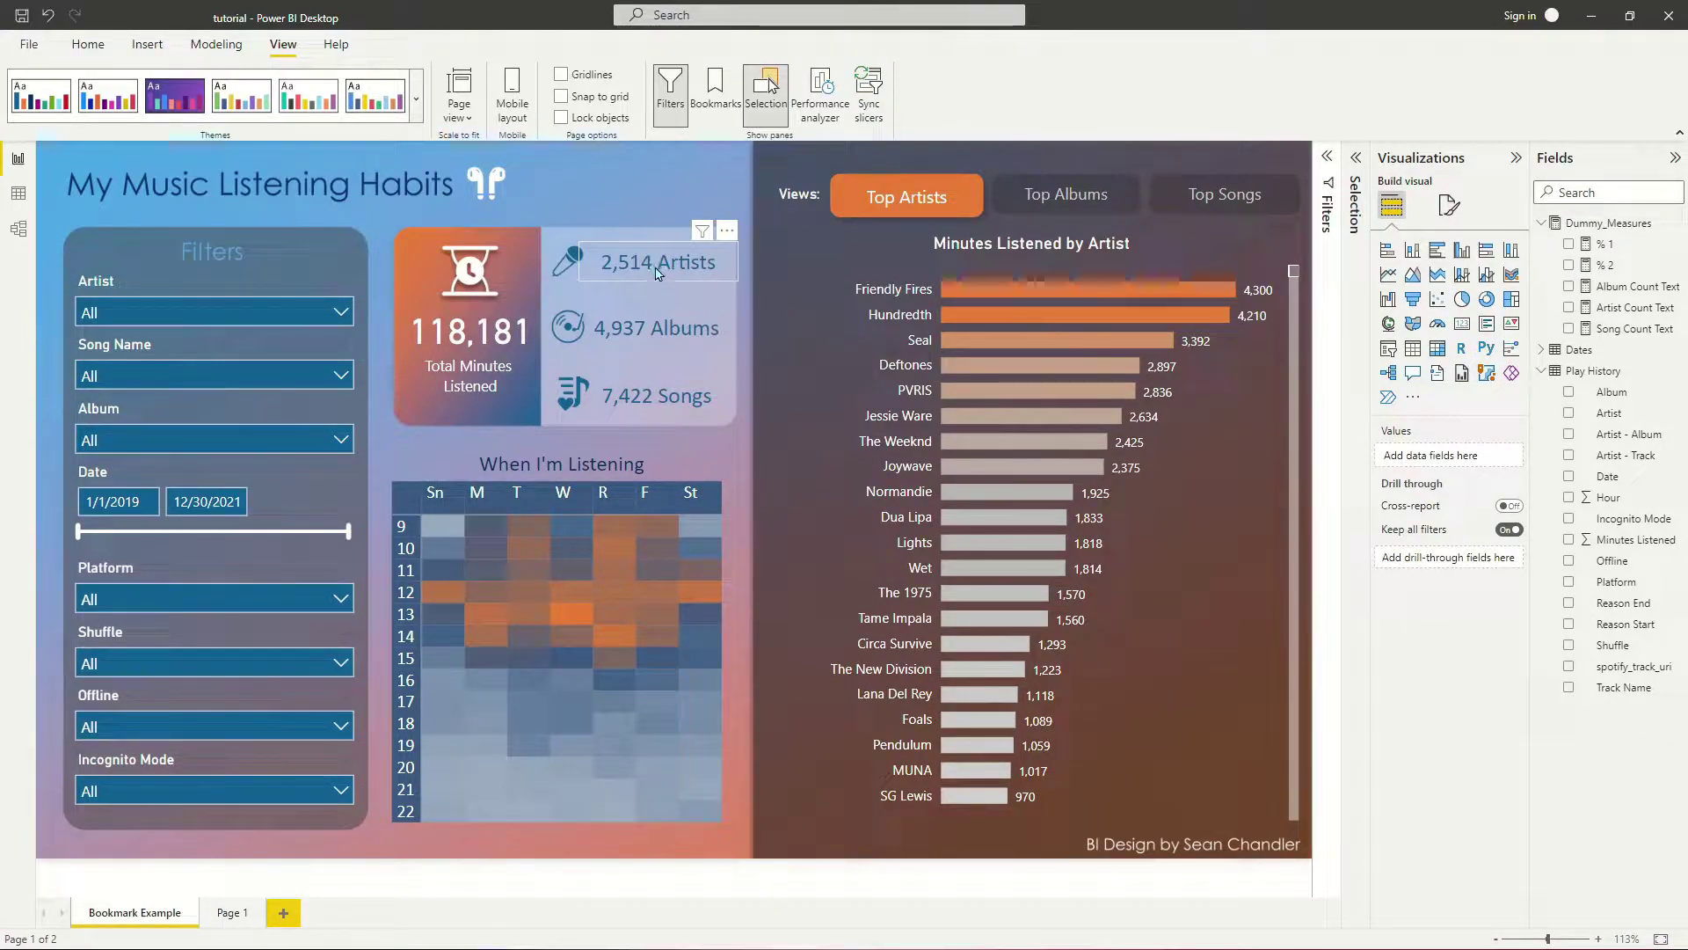
click(668, 338)
click(678, 385)
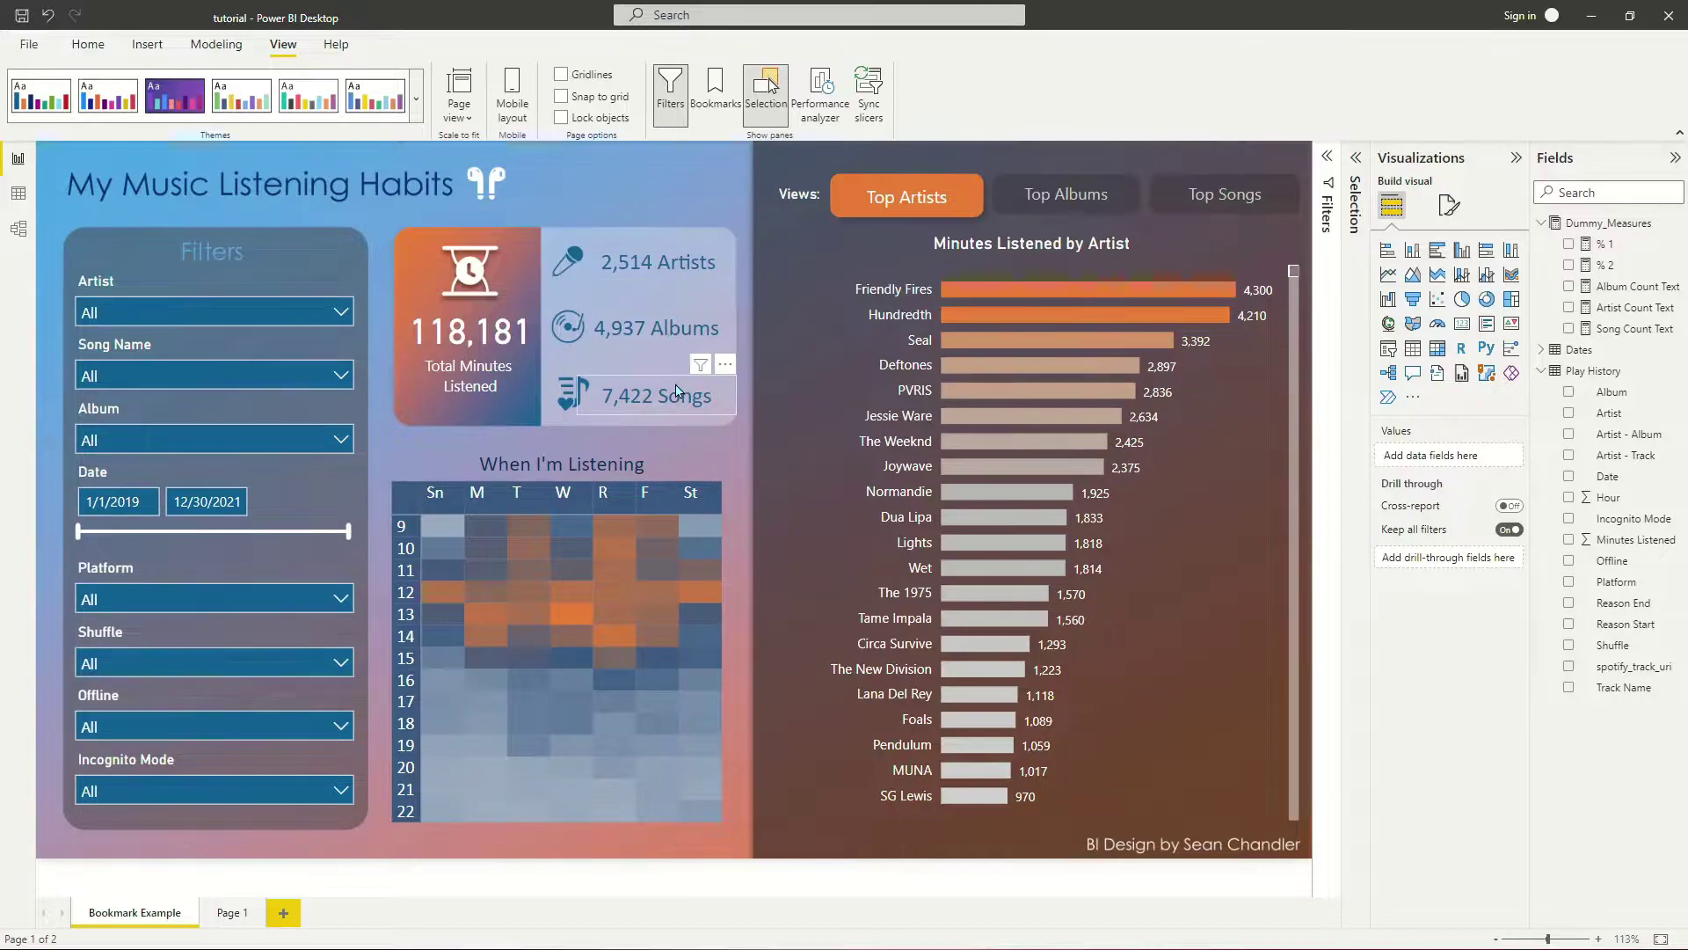
click(654, 482)
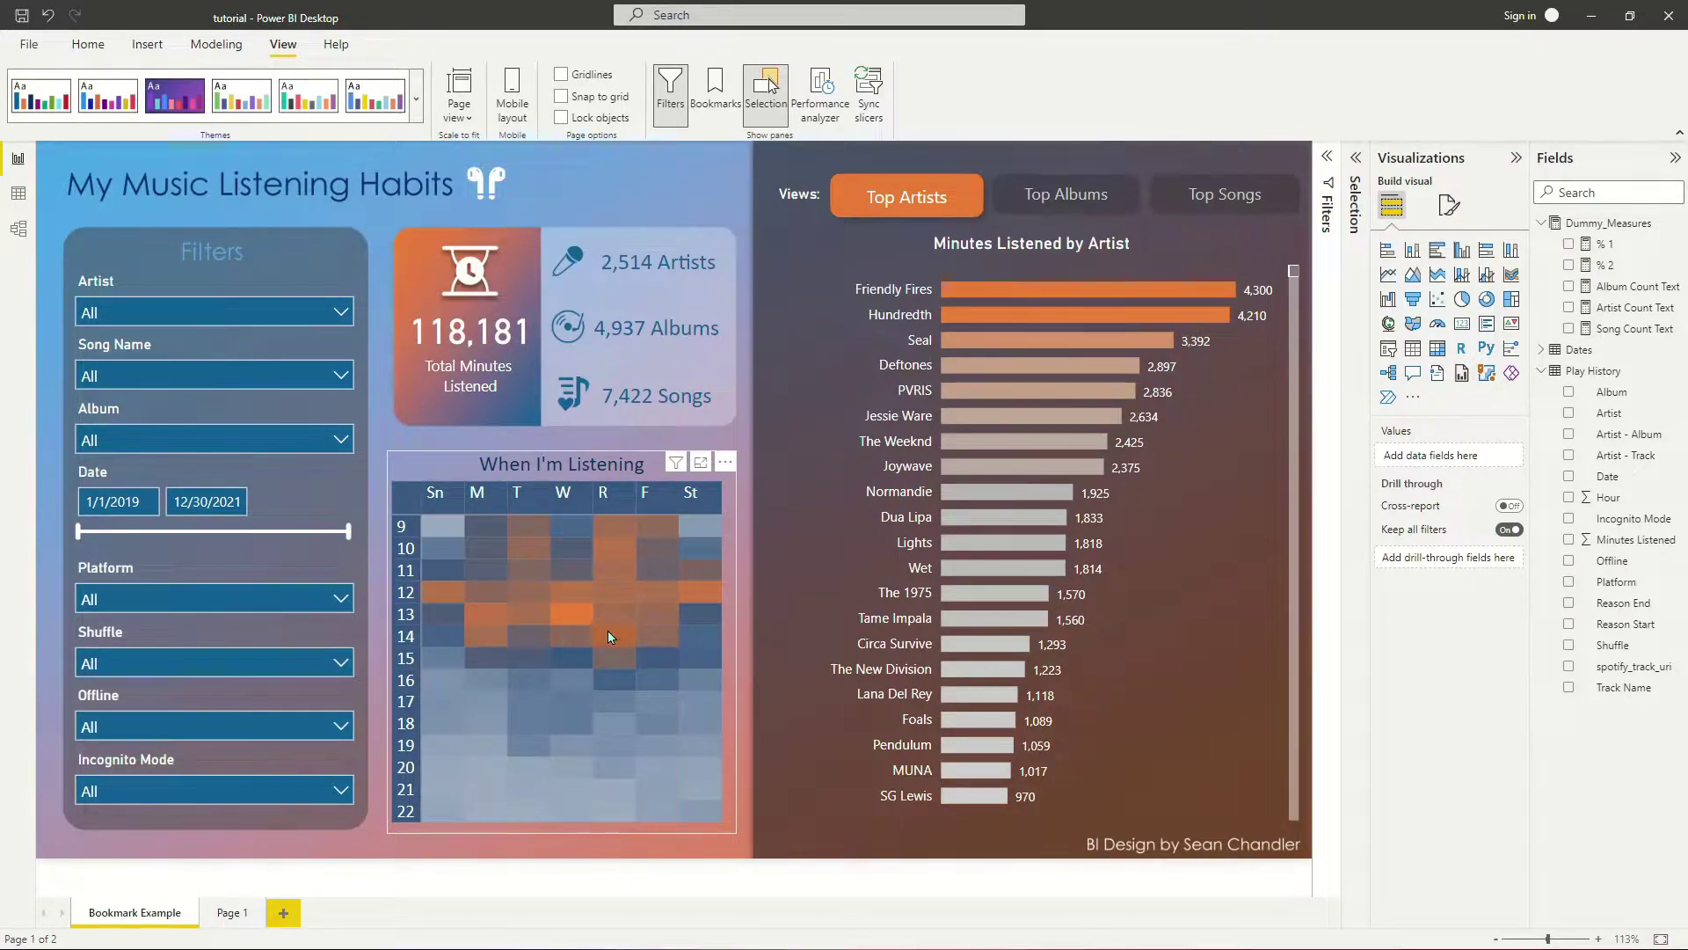
Step: Cycle the chart through Top Albums and Top Songs back to Top Artists, then screenshot the report canvas
mouse_move(603, 631)
ctrl+click(1056, 201)
ctrl+click(1194, 190)
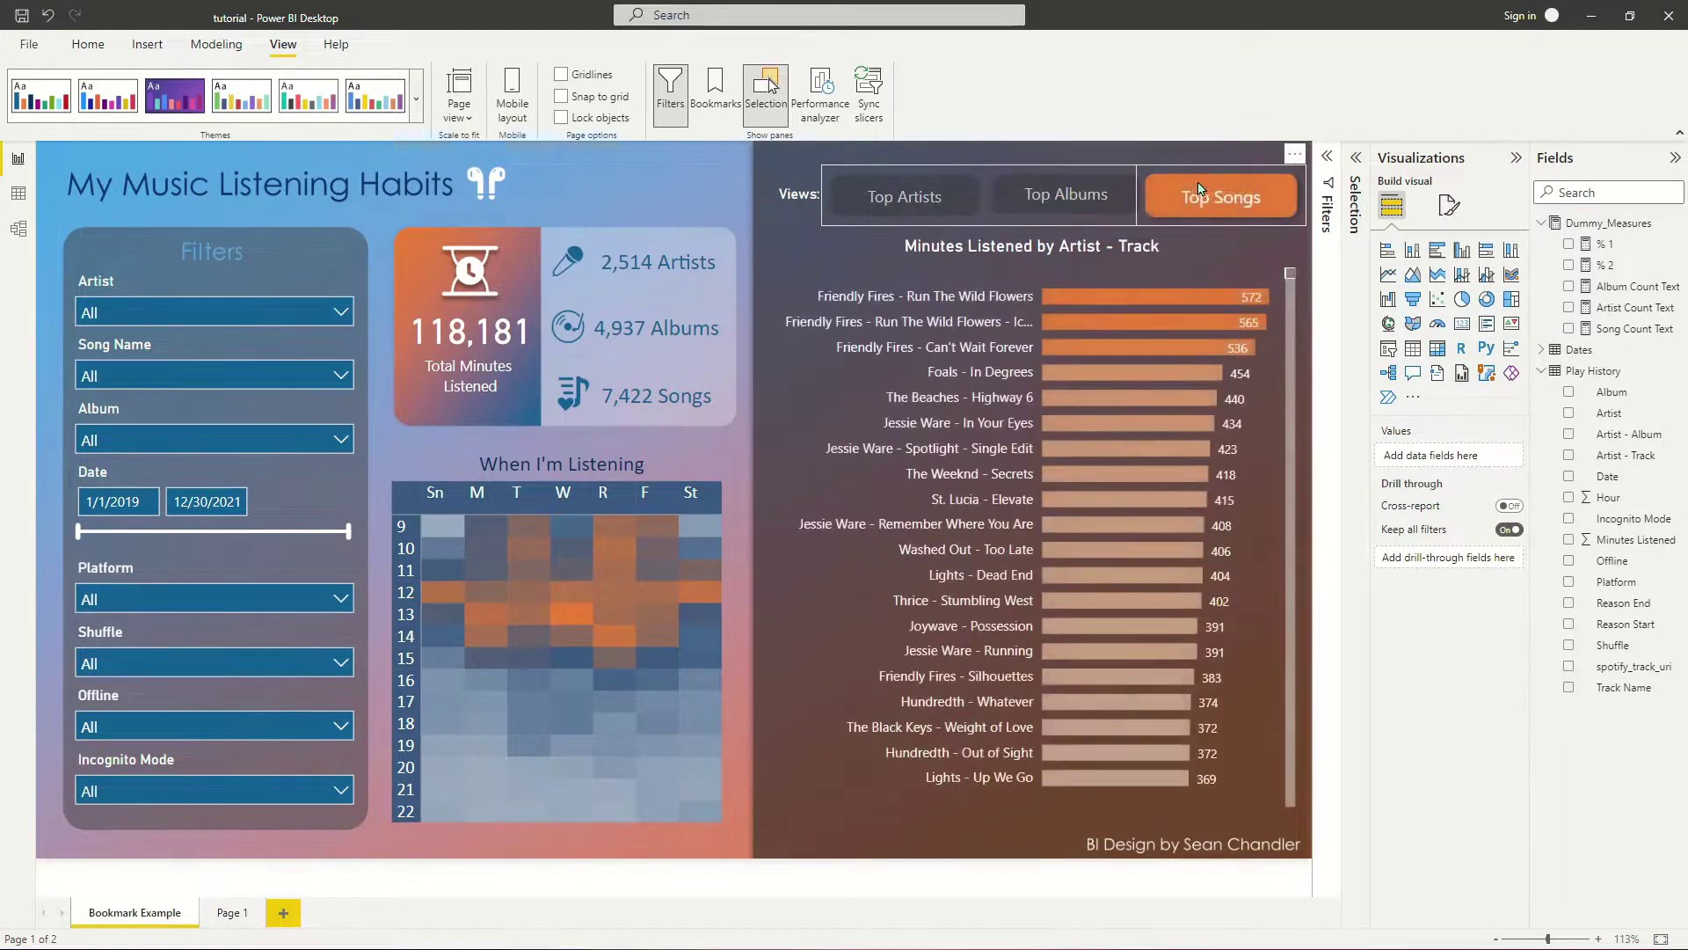
ctrl+click(906, 197)
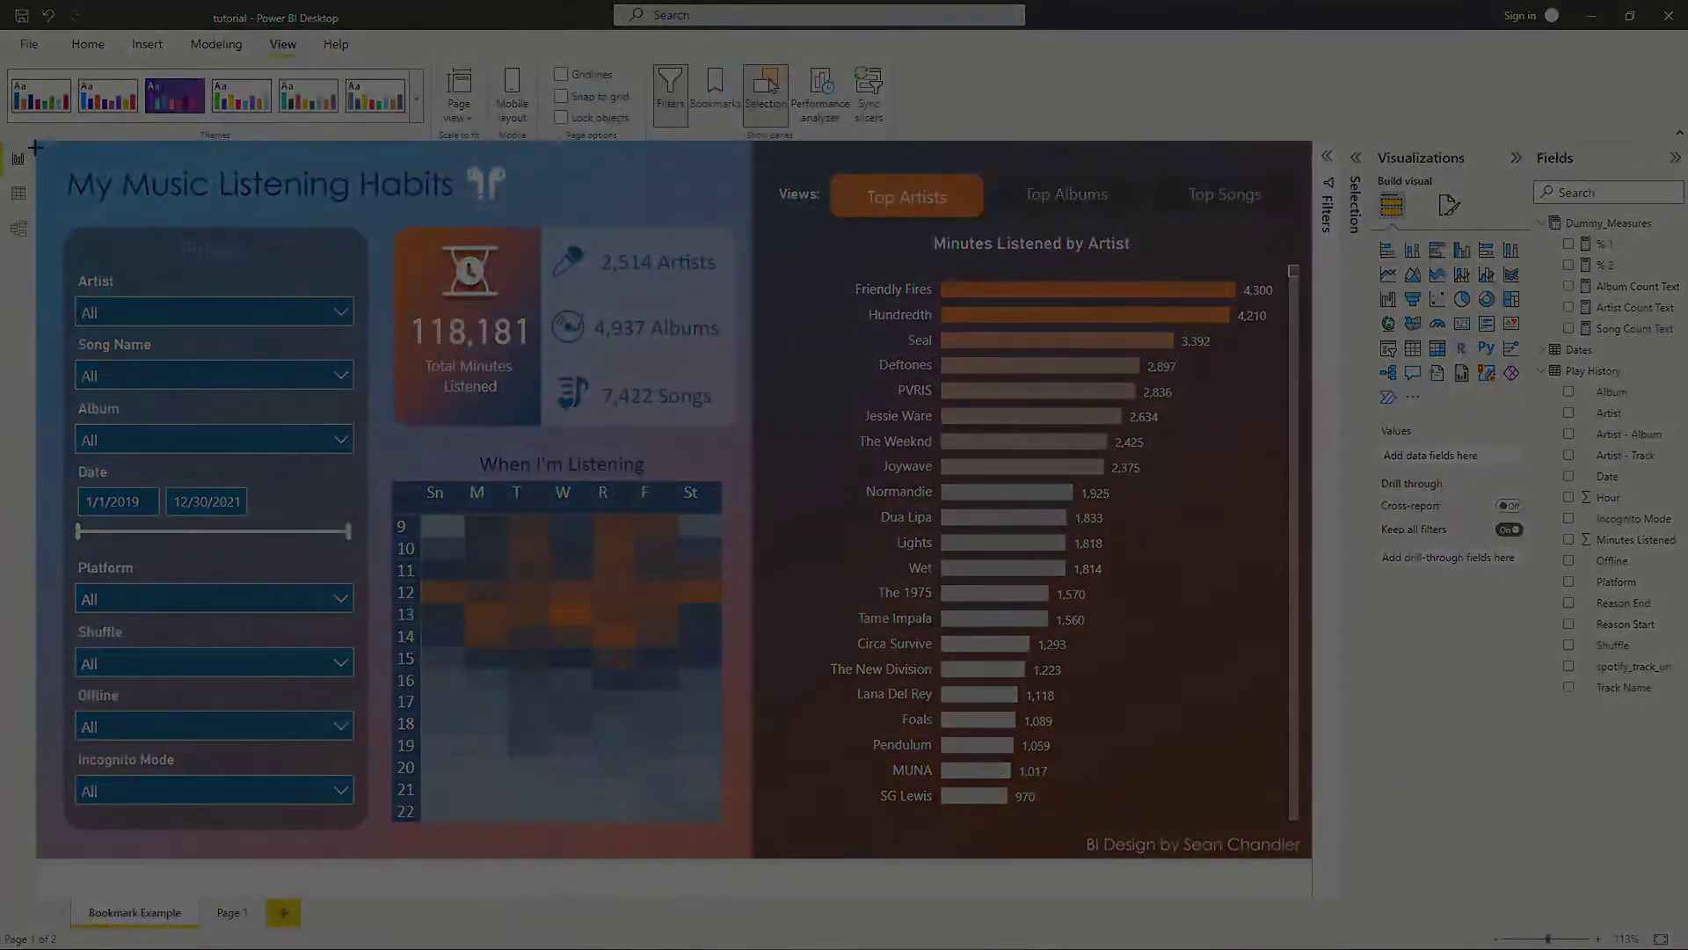
drag(35, 138, 1312, 856)
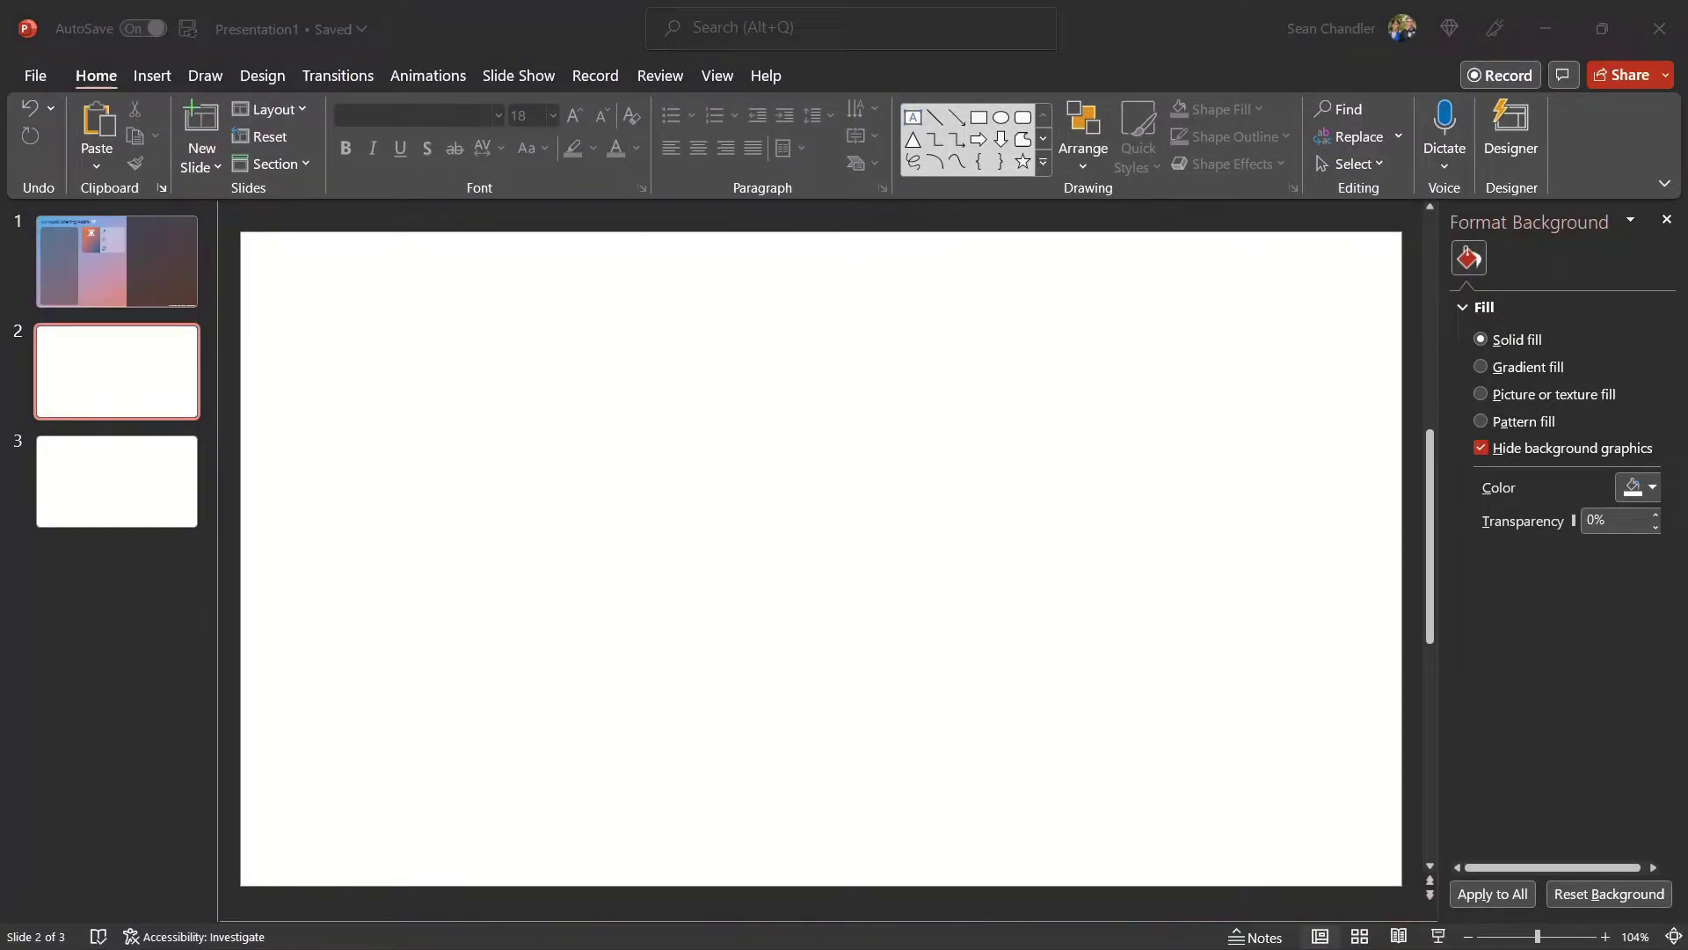
Step: Paste the dashboard screenshot onto slide 2 and leave it deselected
key(ctrl+v)
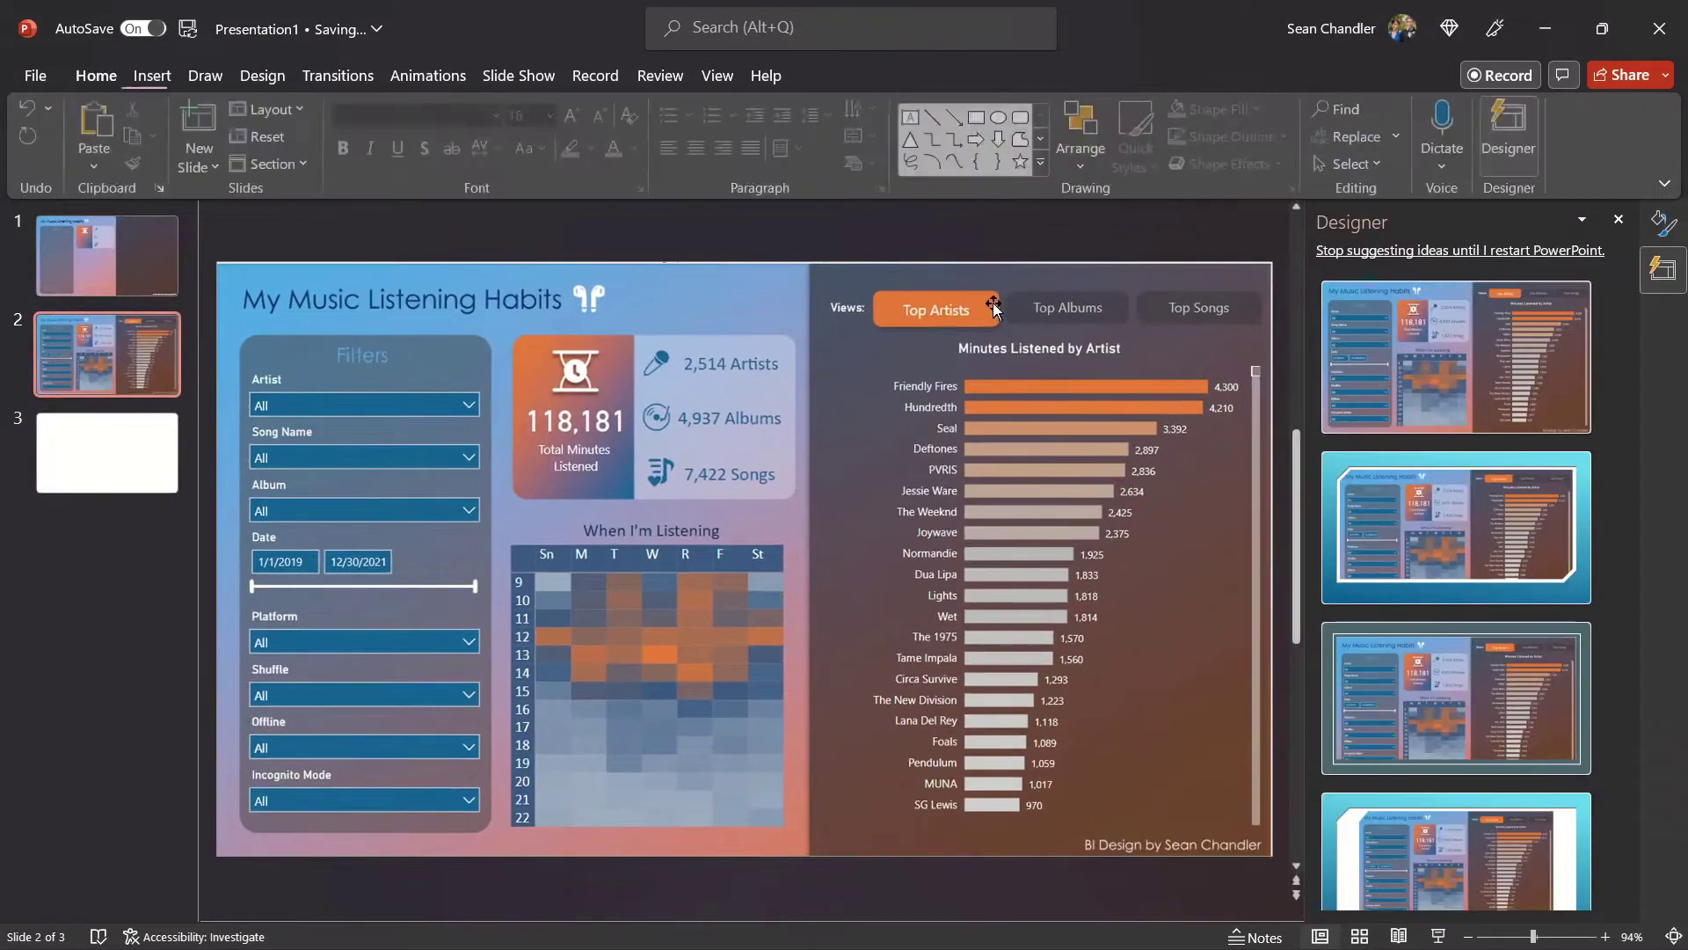
click(994, 305)
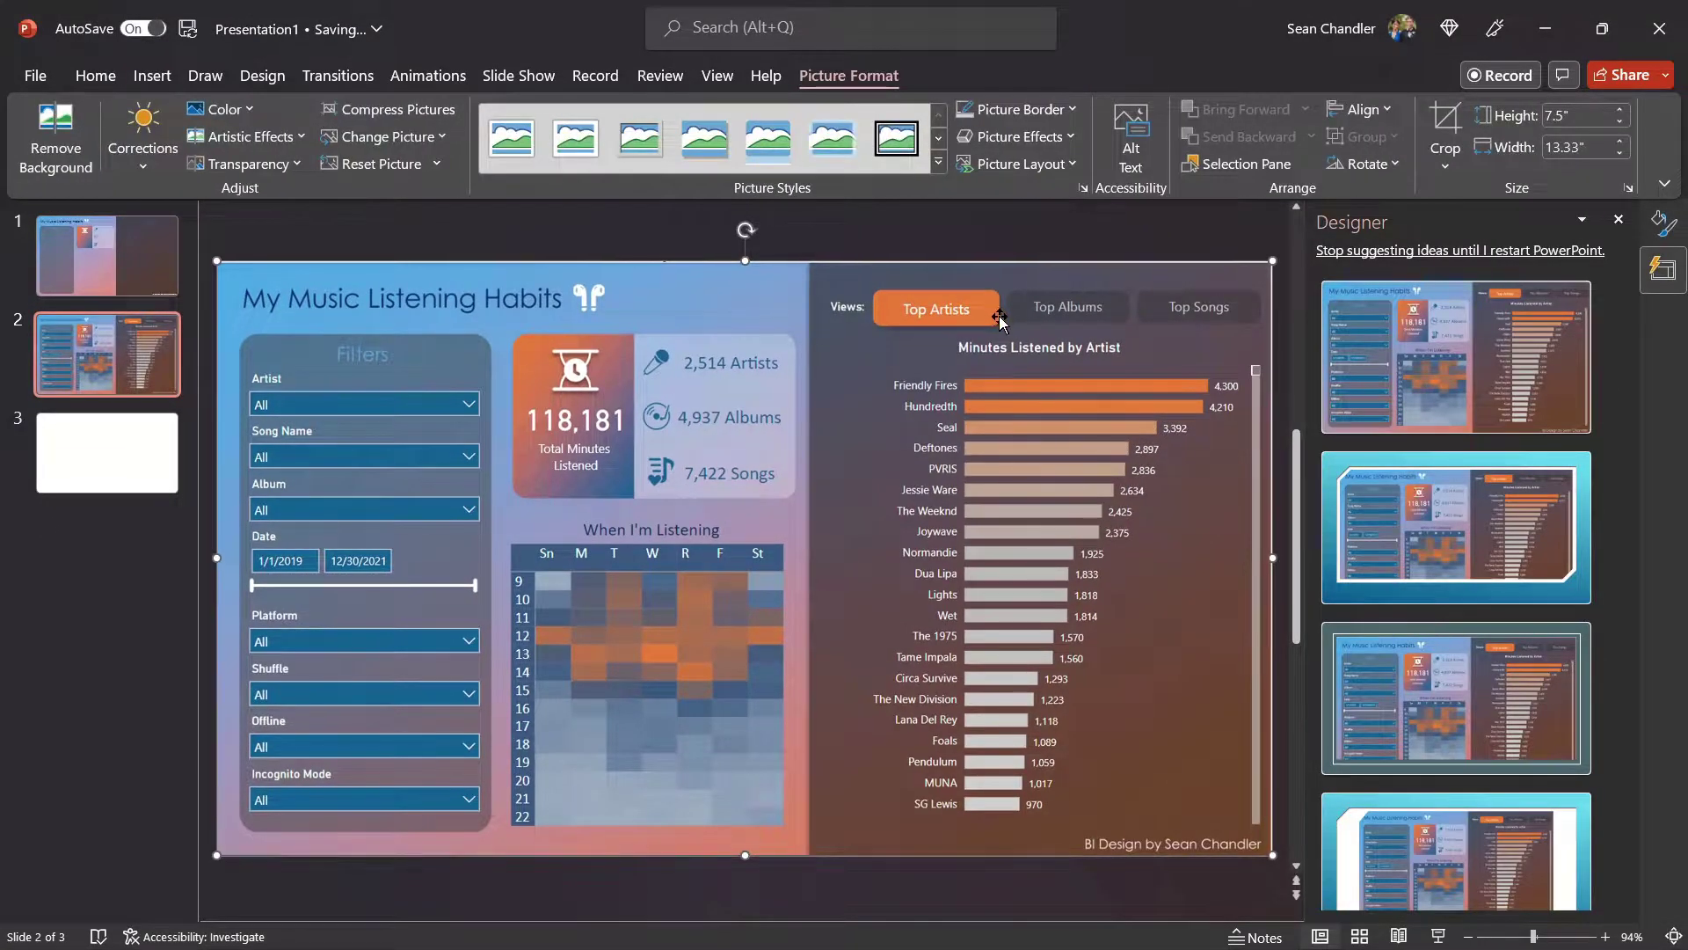
key(Escape)
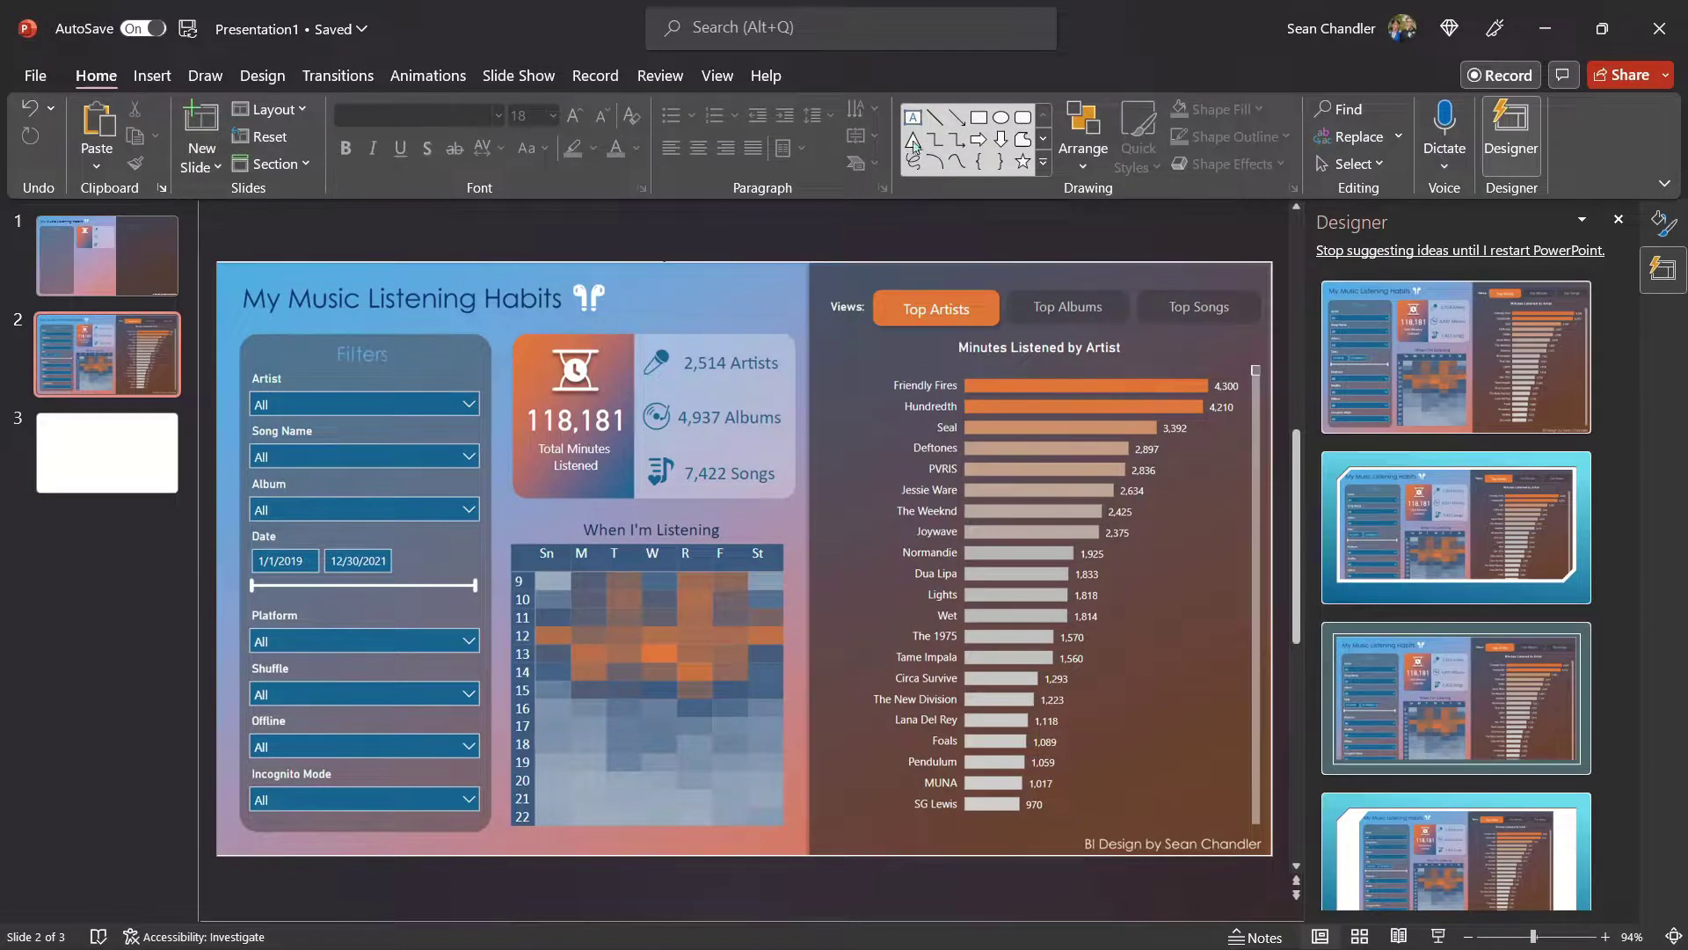
Step: Draw a full-slide rectangle filled black with no outline
click(978, 117)
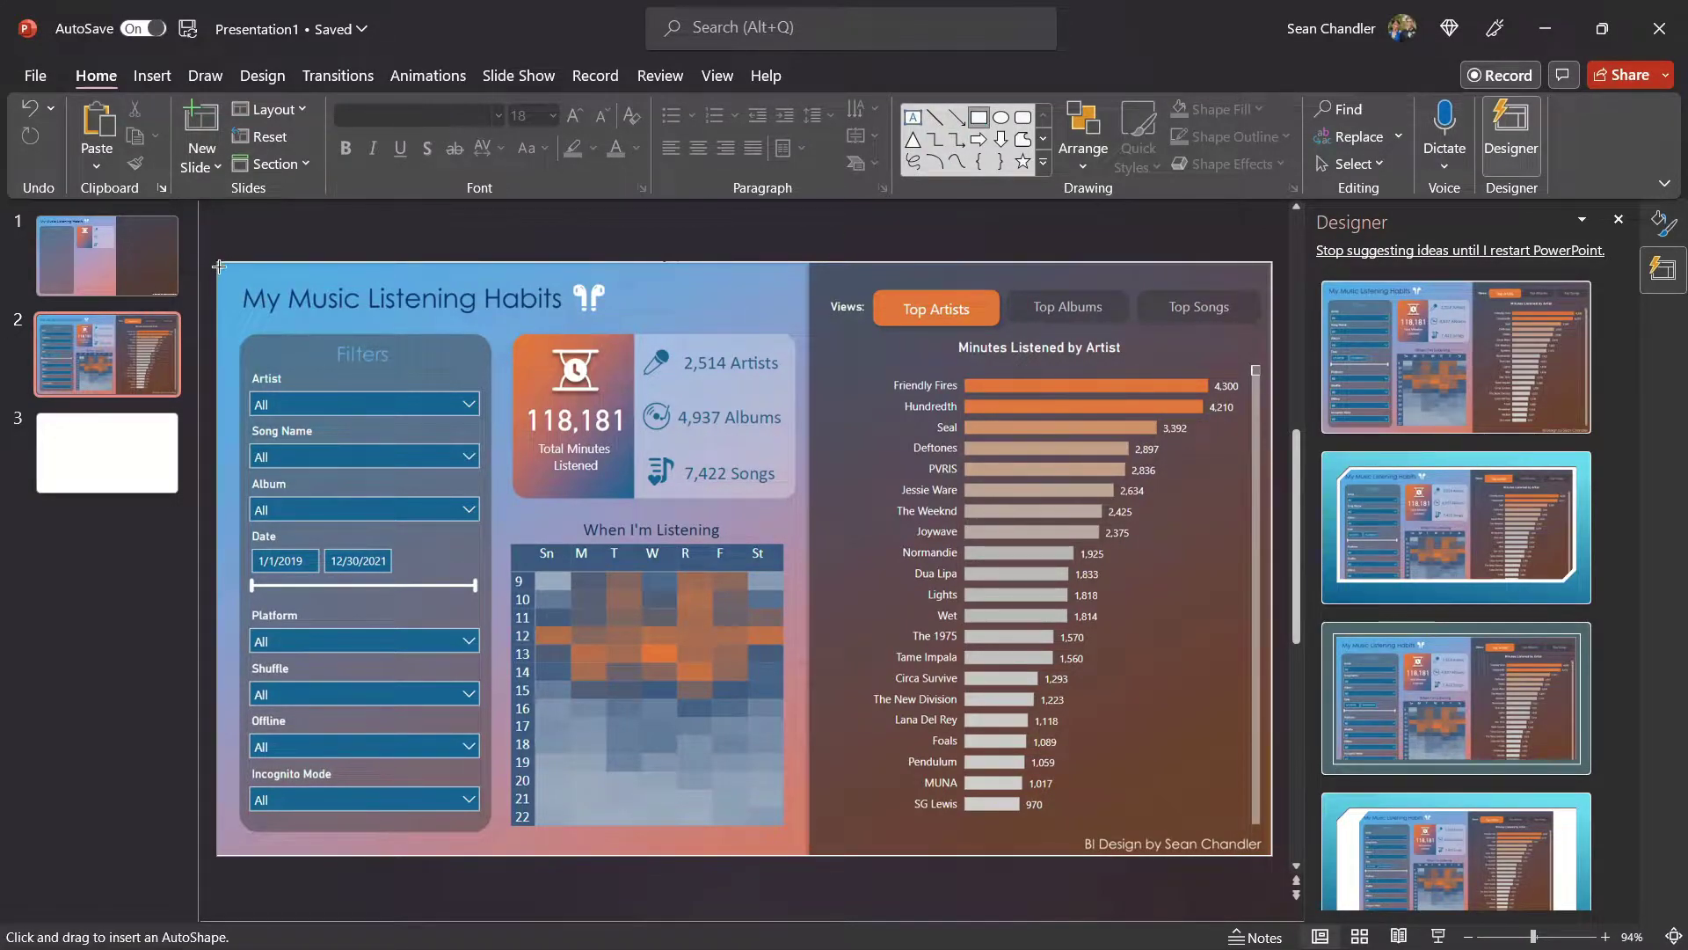
drag(216, 261, 1266, 859)
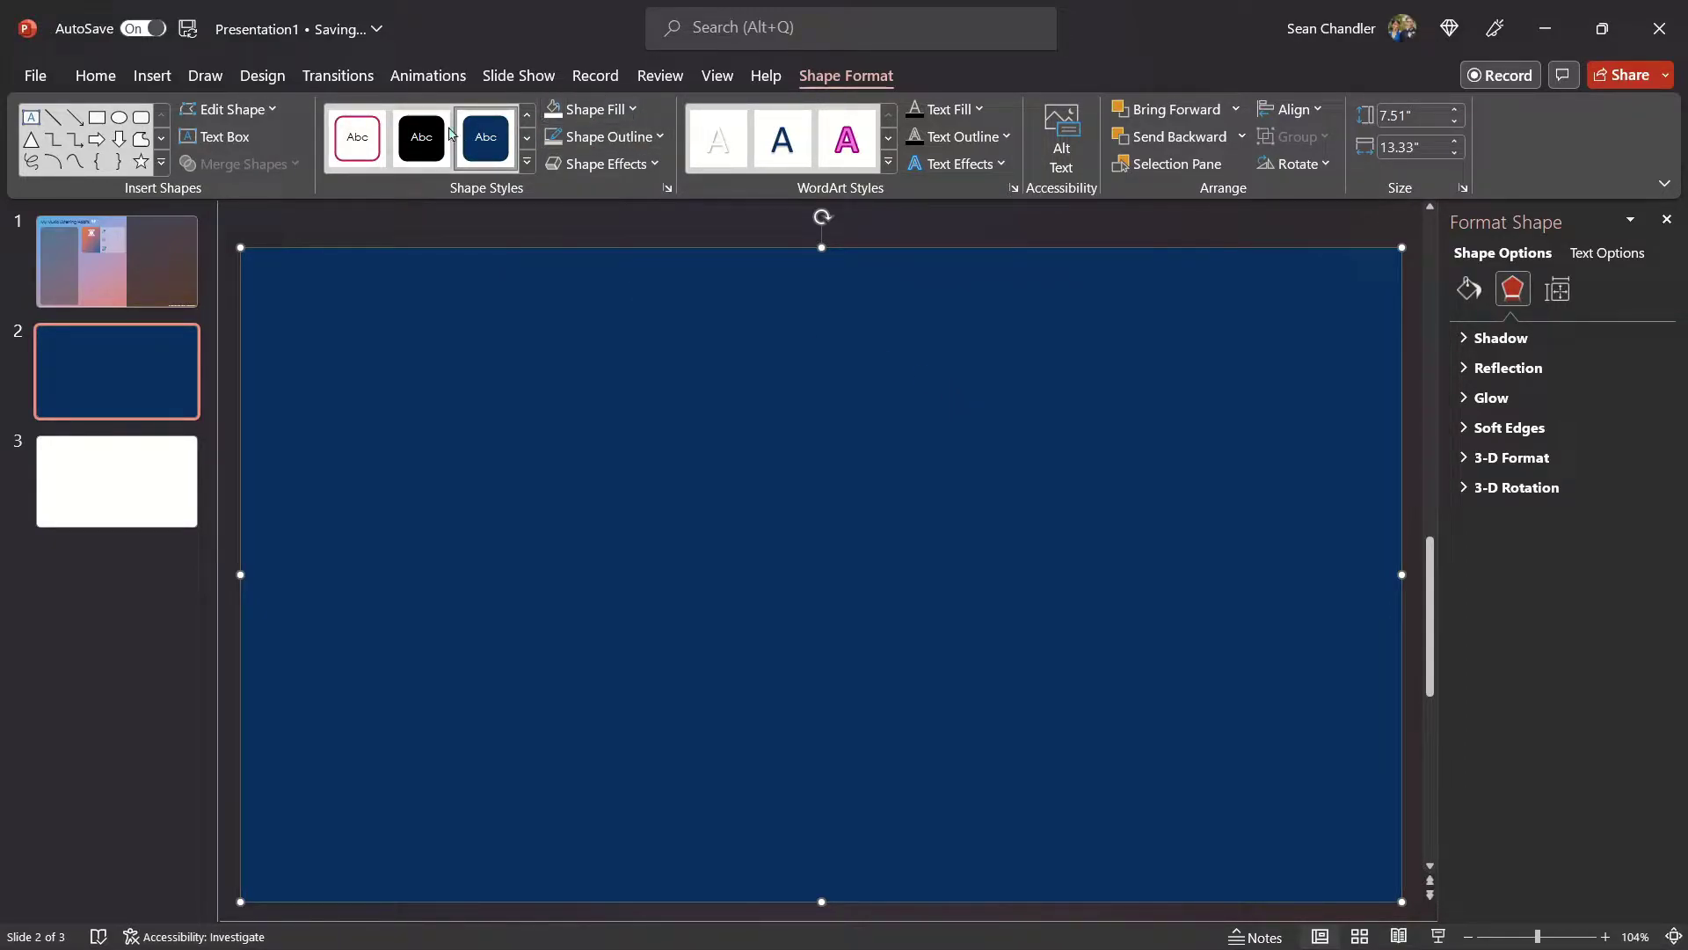
click(602, 111)
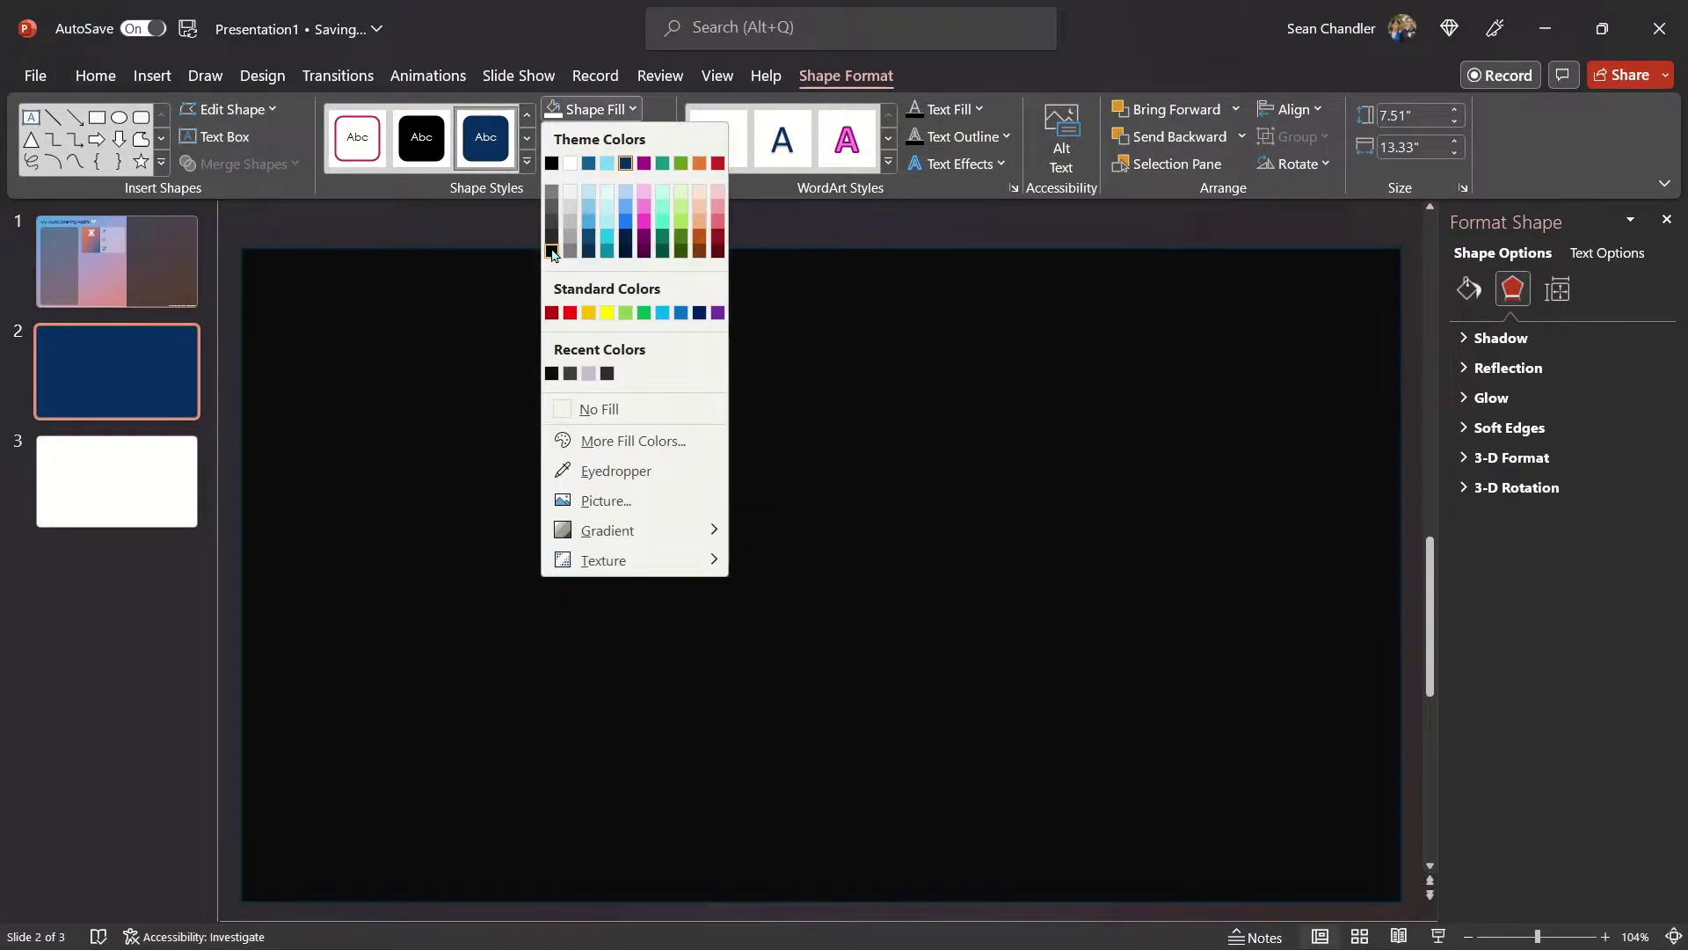
click(551, 251)
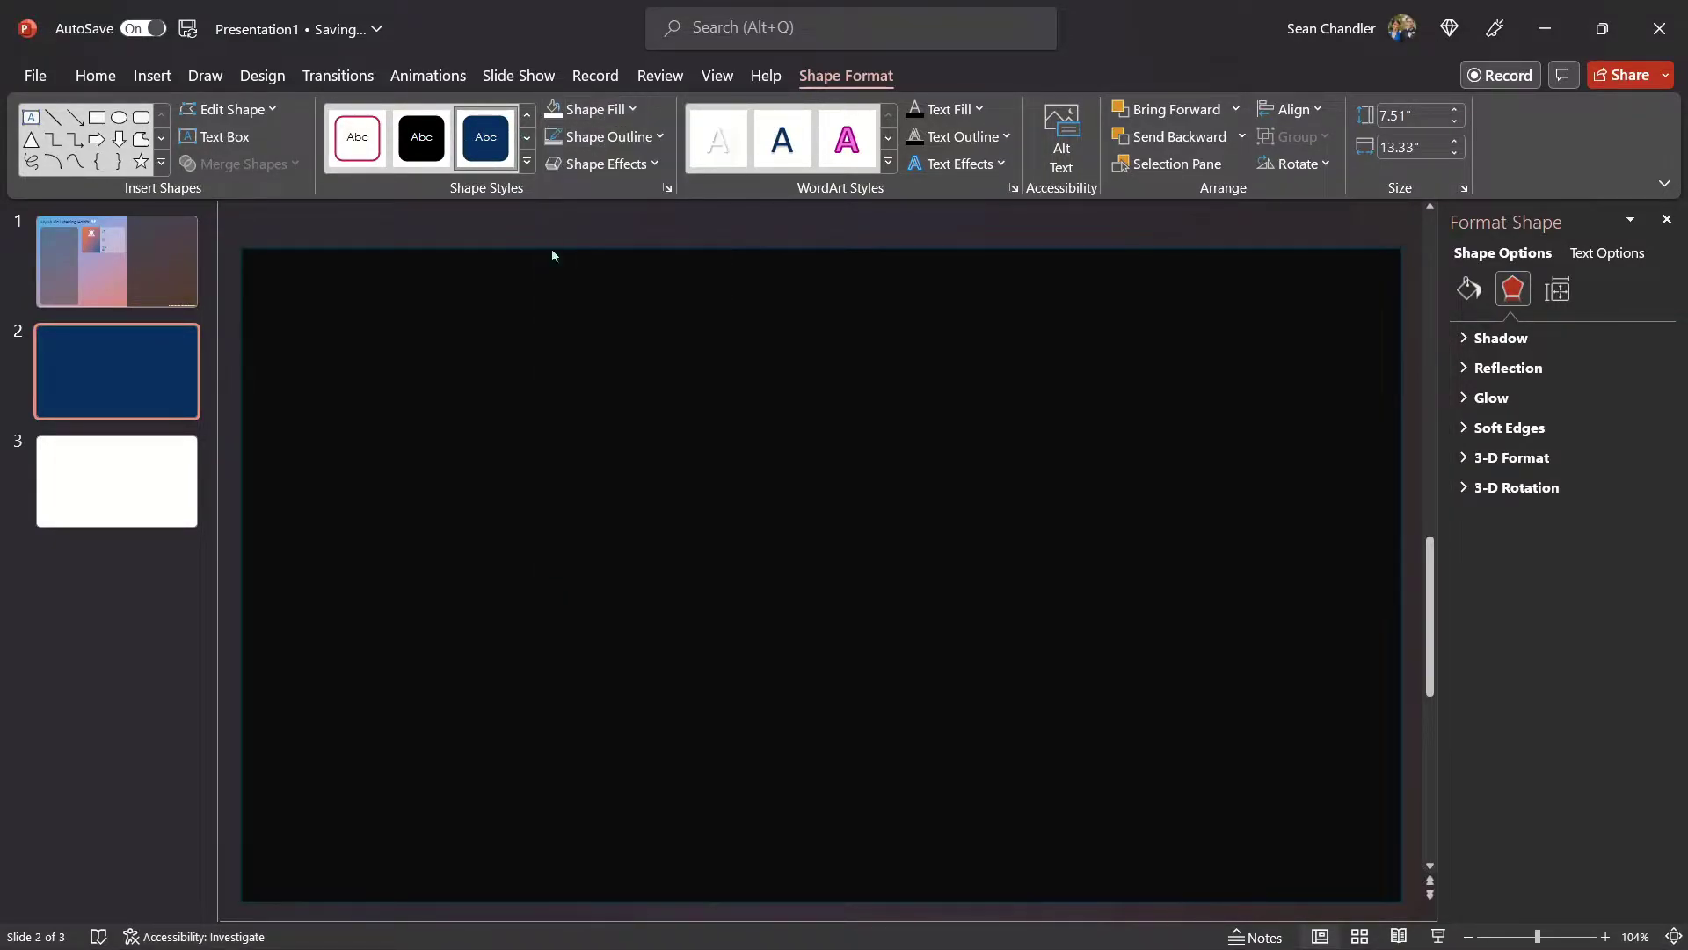
click(623, 141)
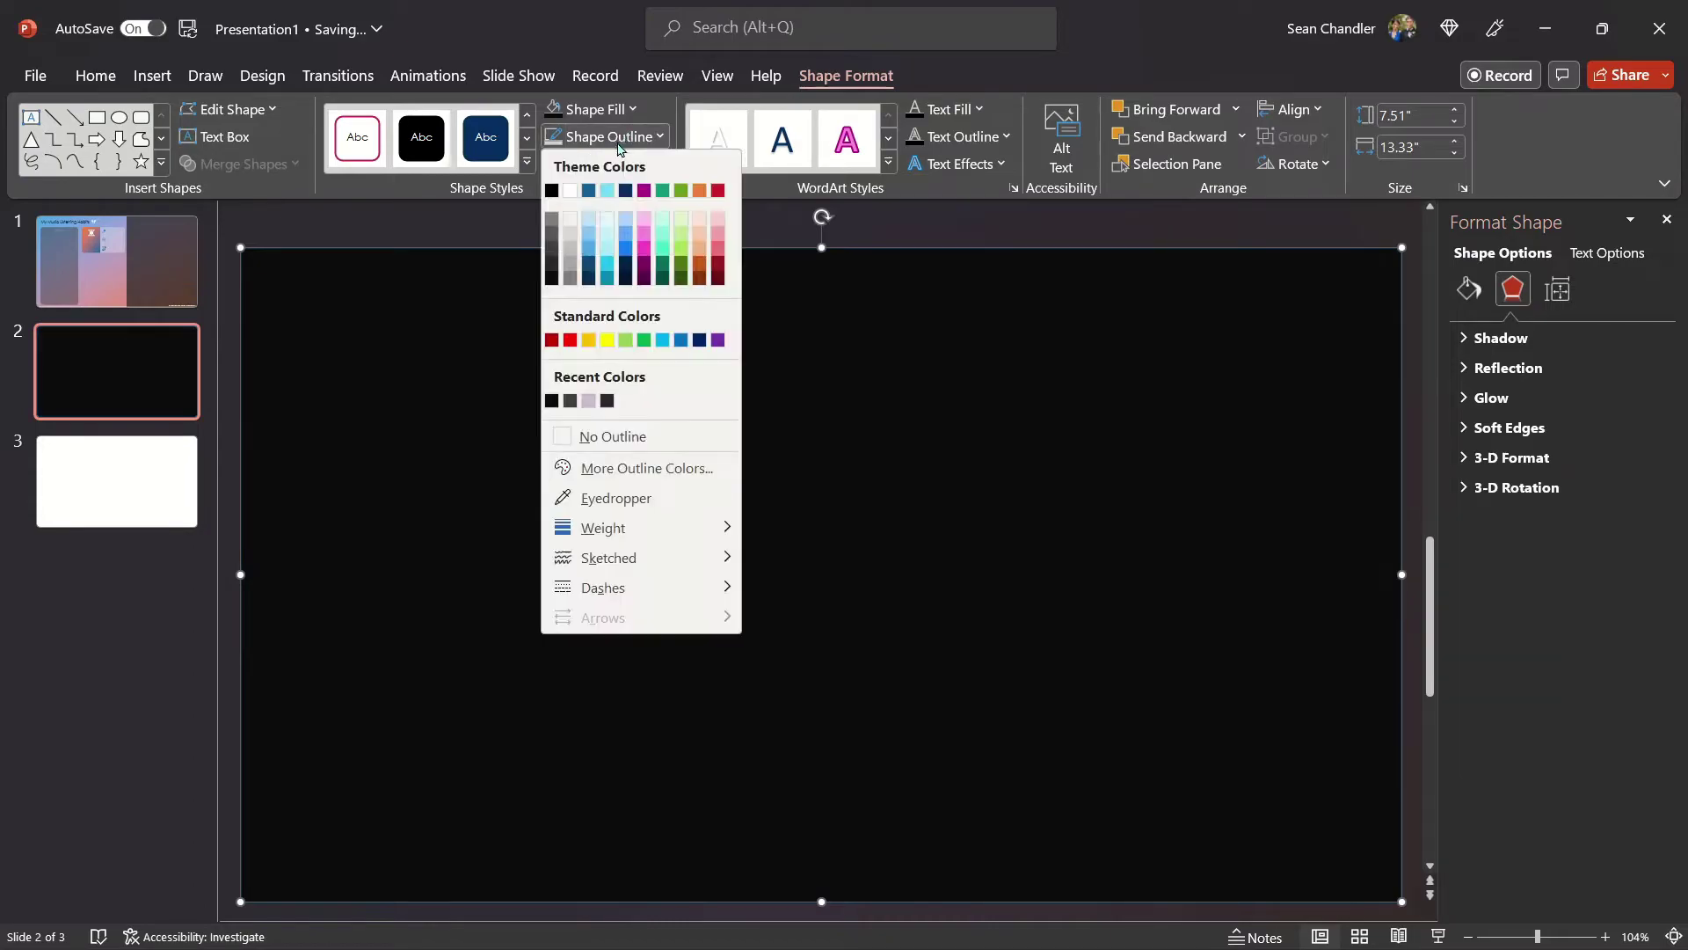
click(651, 436)
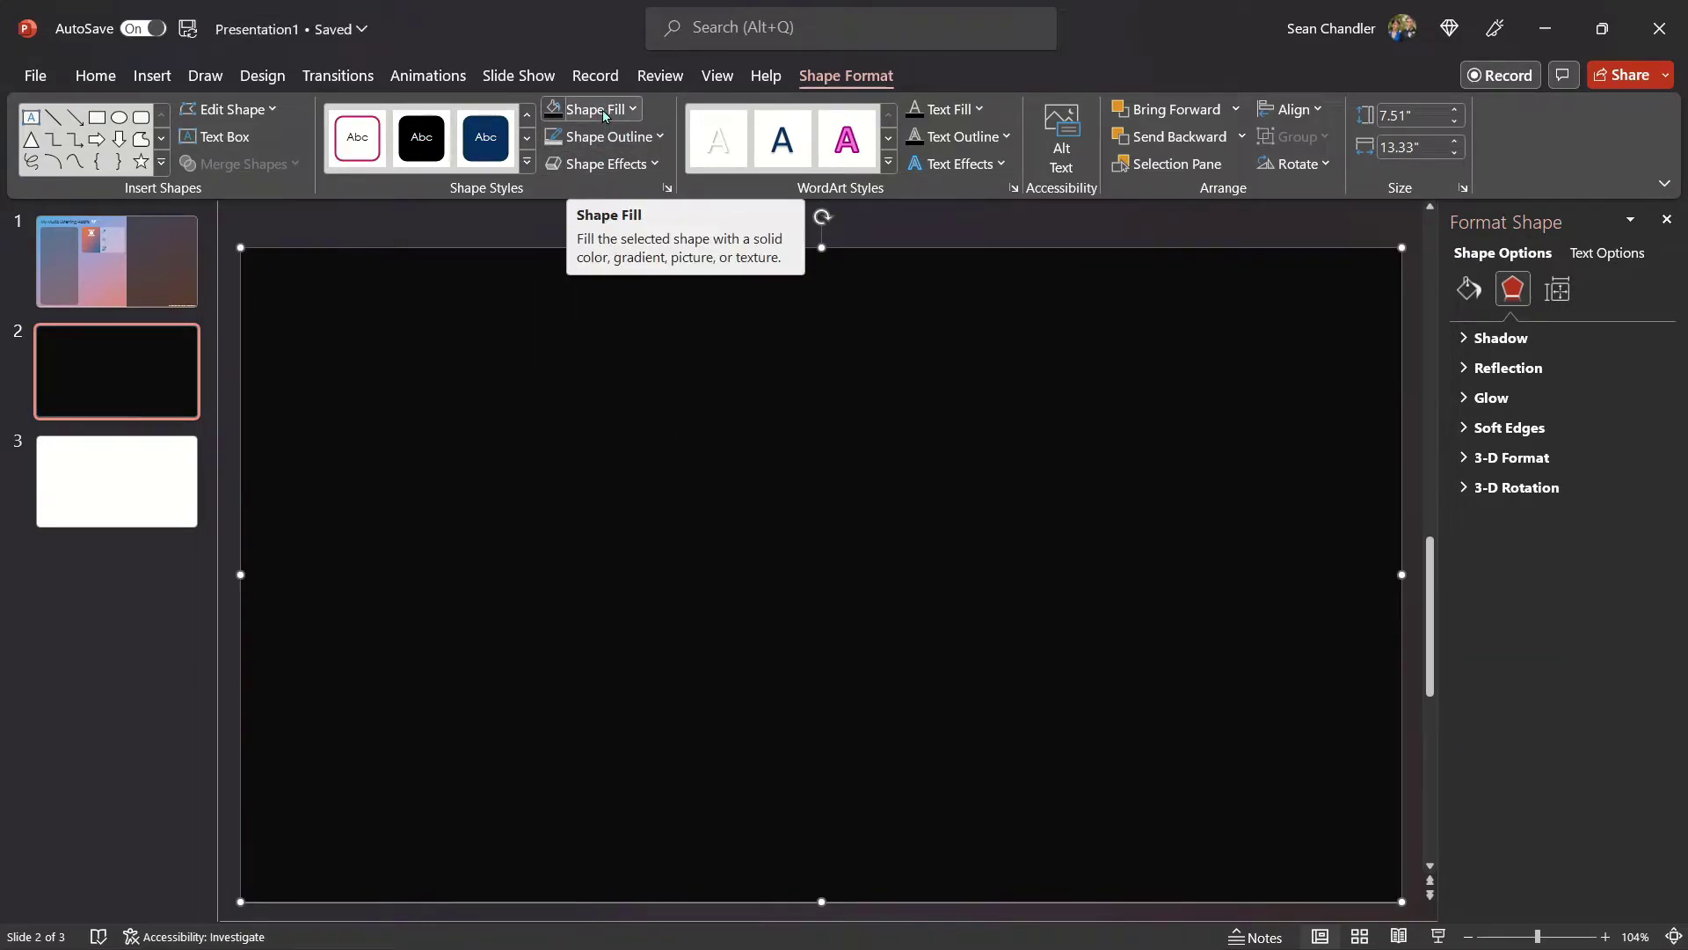
Step: Make the black fill semi-transparent by entering transparency value 3 in More Fill Colors
click(605, 116)
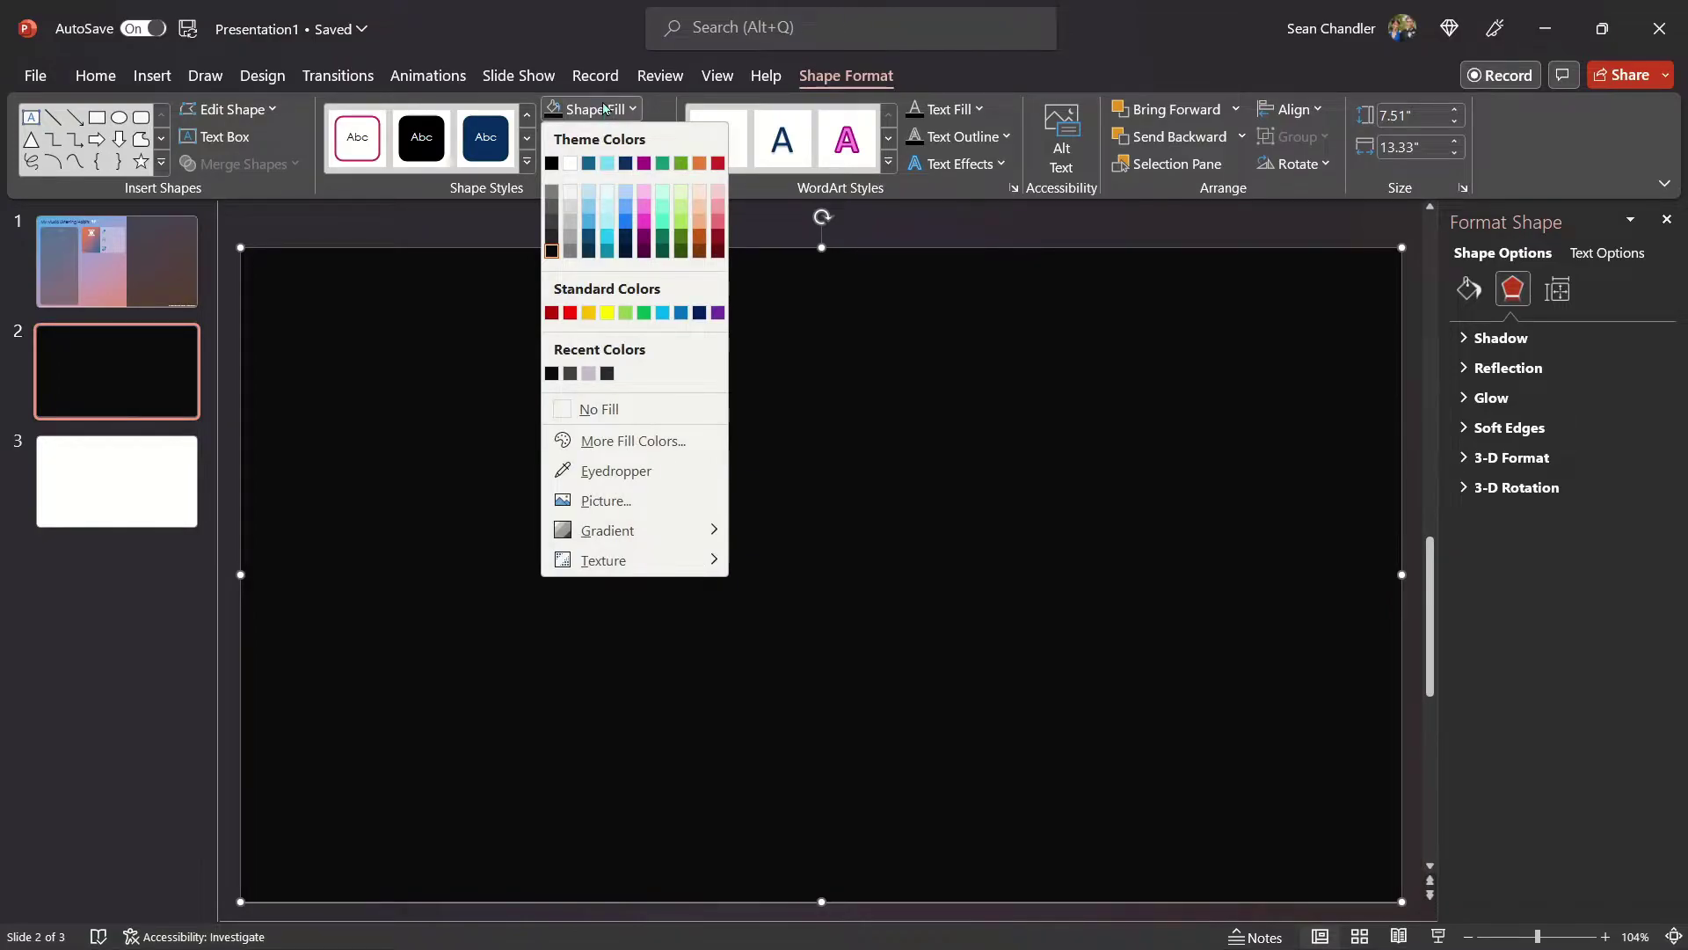
click(655, 443)
click(258, 489)
click(258, 489)
text(3)
key(Return)
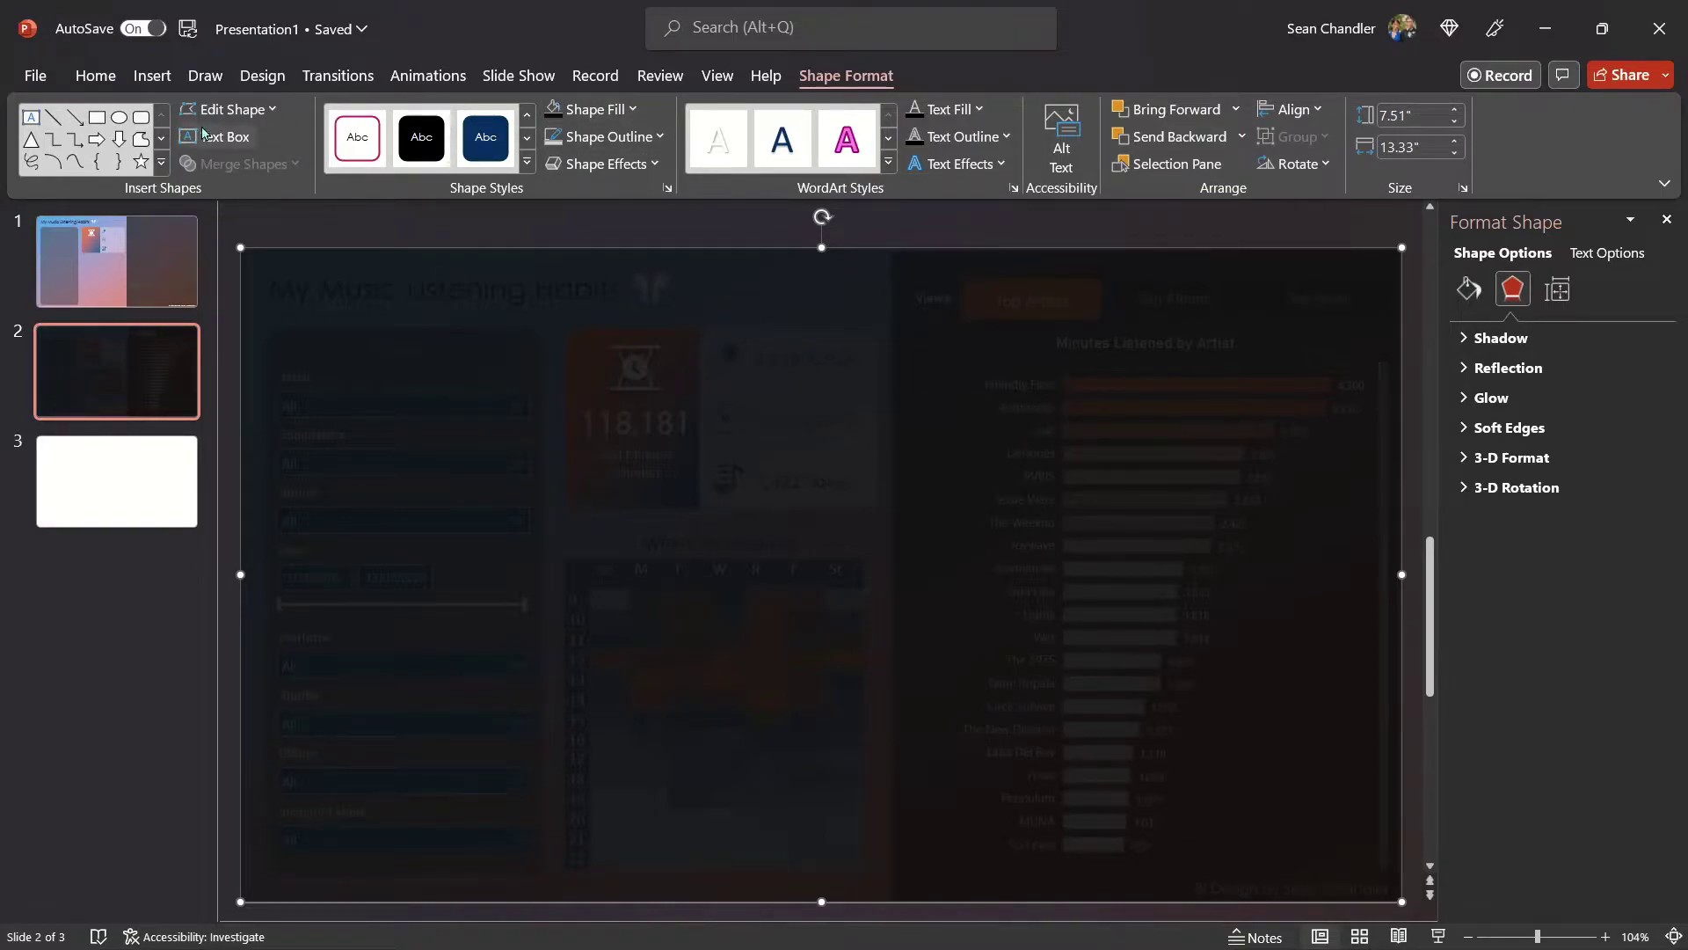
Step: Draw a white, outline-free rectangle sized over the cards and heatmap
click(96, 119)
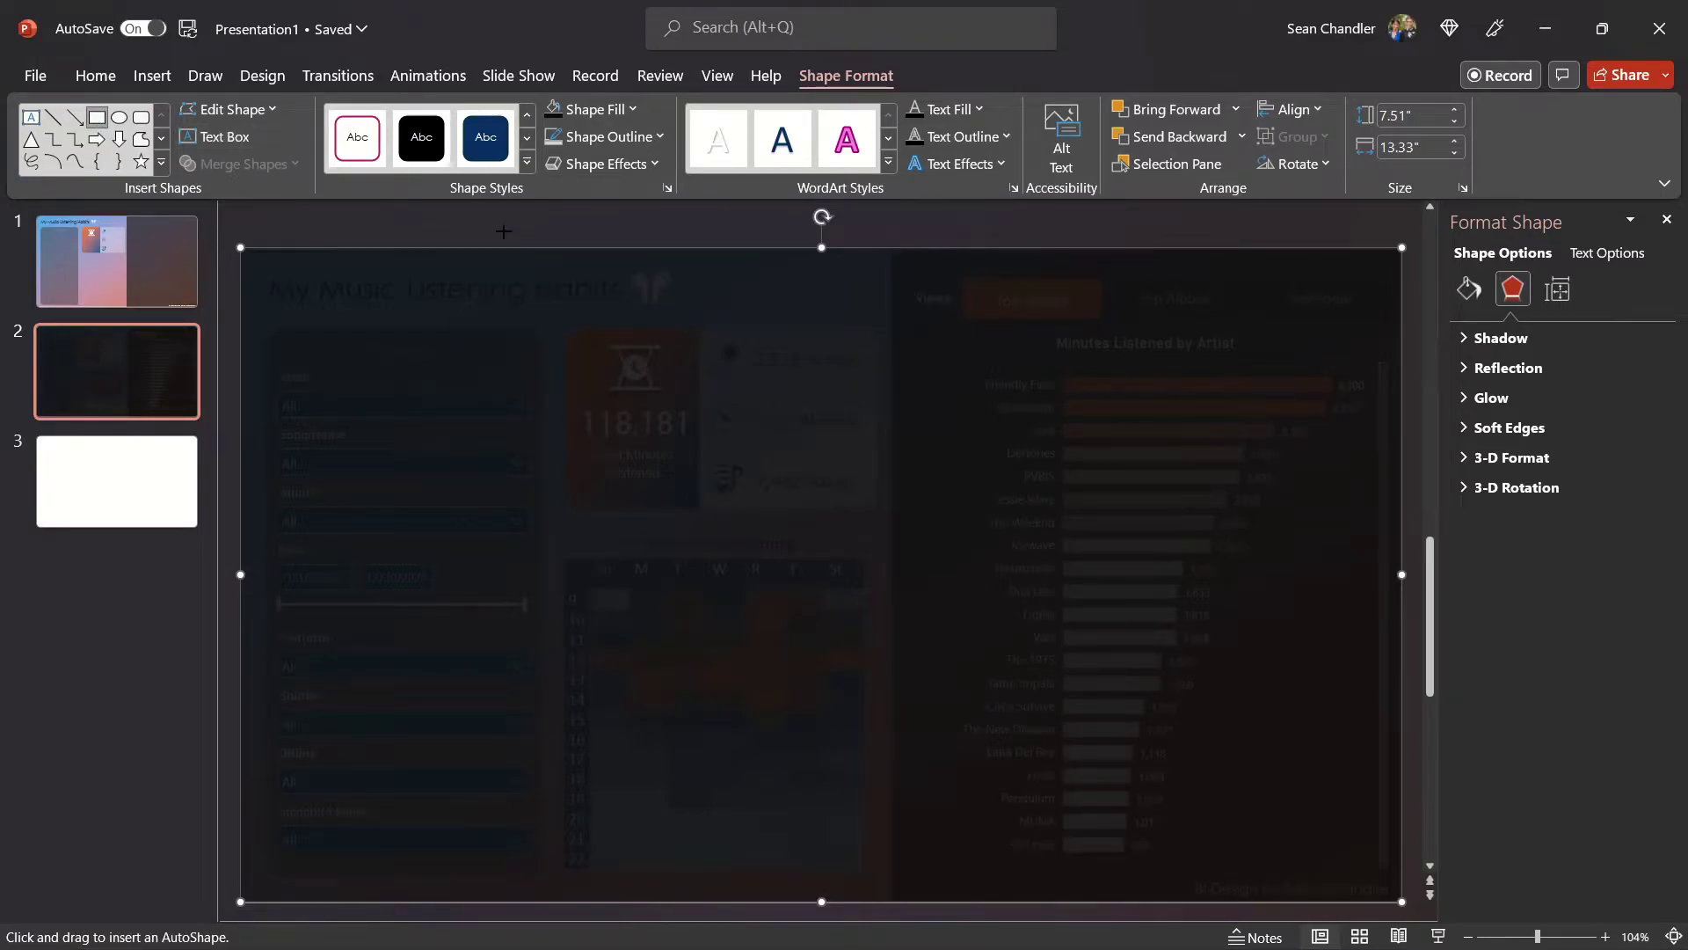
mouse_move(503, 231)
mouse_down()
mouse_move(695, 415)
mouse_move(683, 437)
mouse_move(625, 369)
mouse_move(635, 356)
mouse_up()
drag(748, 490, 885, 869)
click(587, 109)
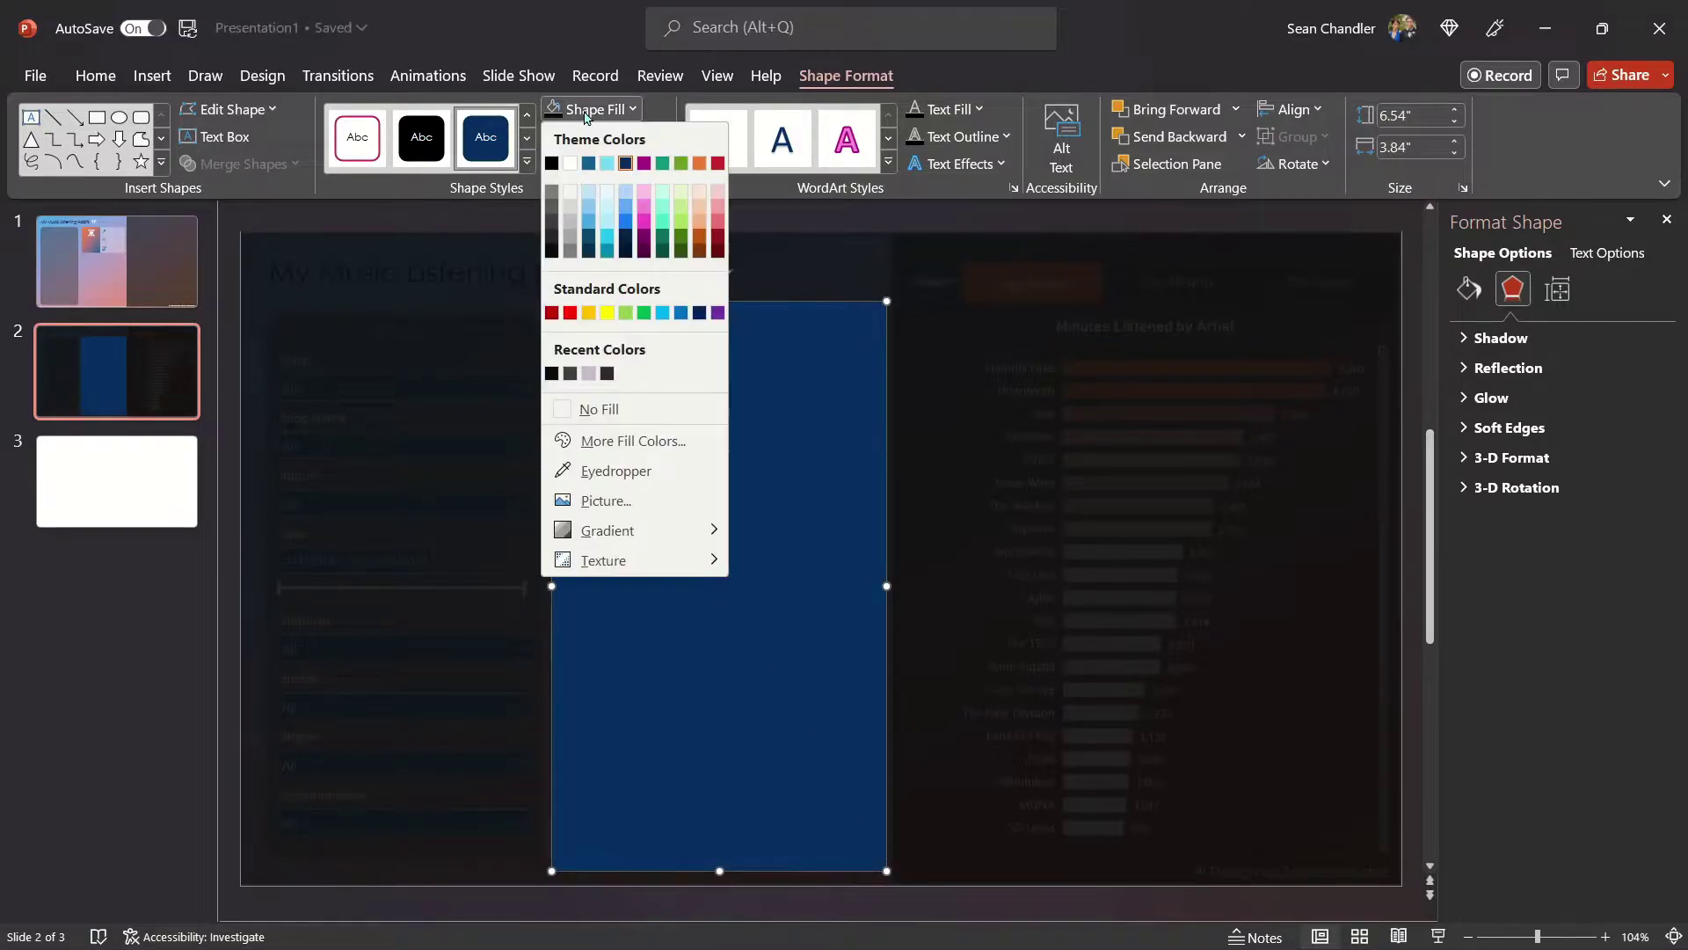
click(570, 165)
click(609, 136)
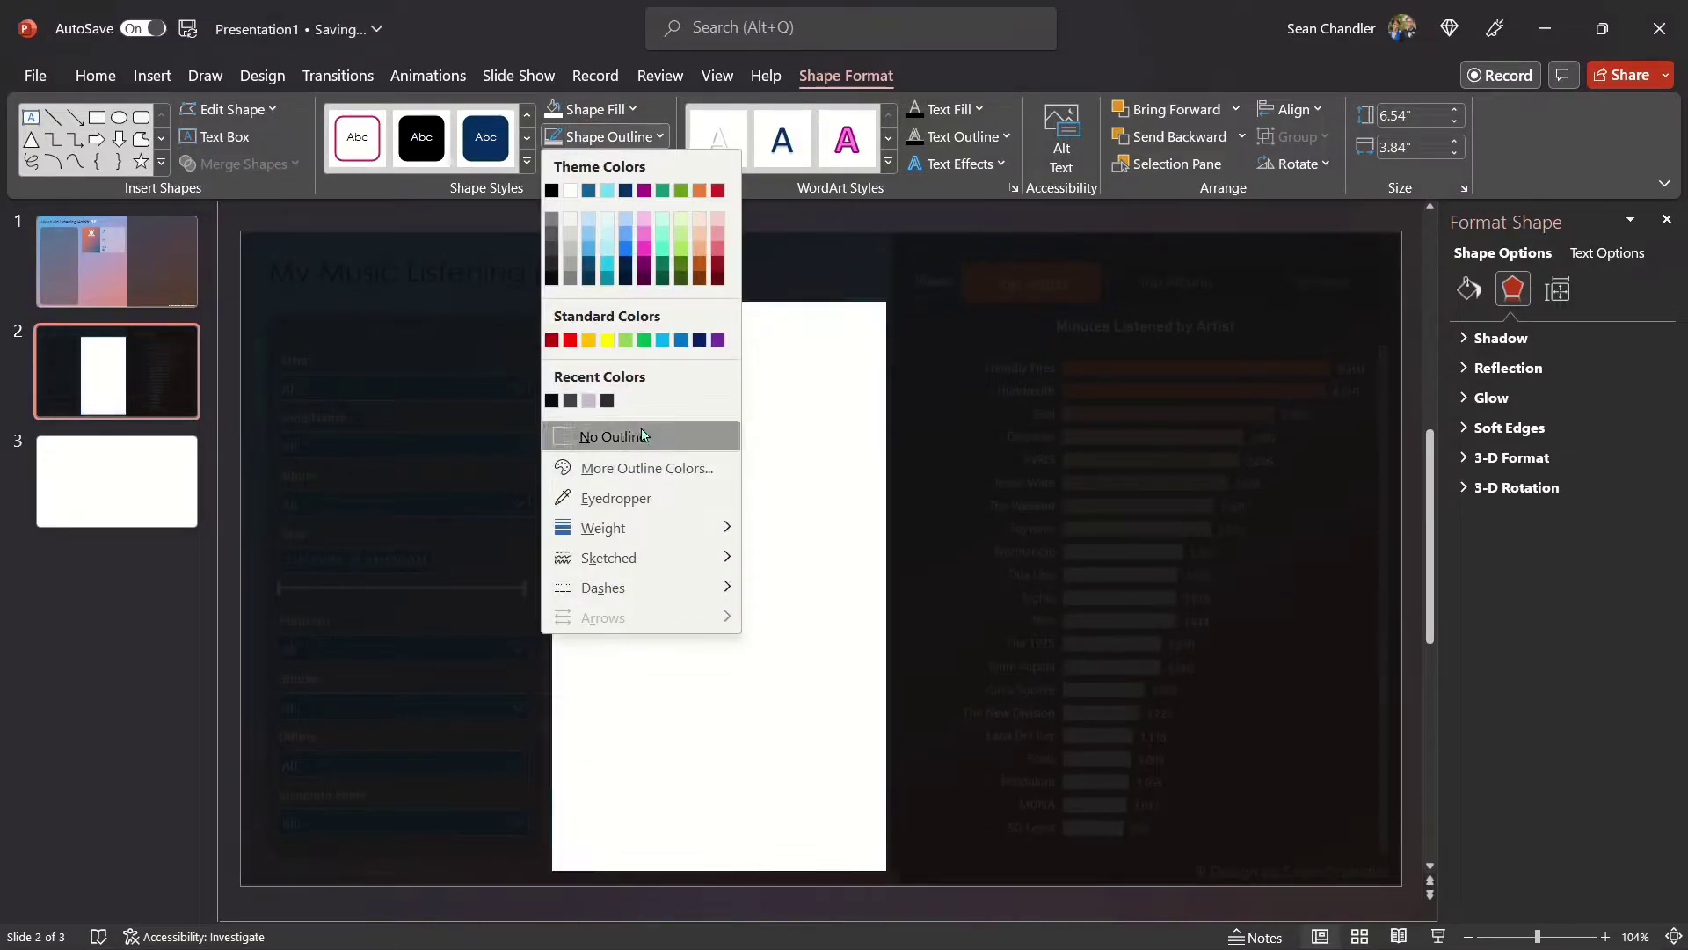
click(602, 434)
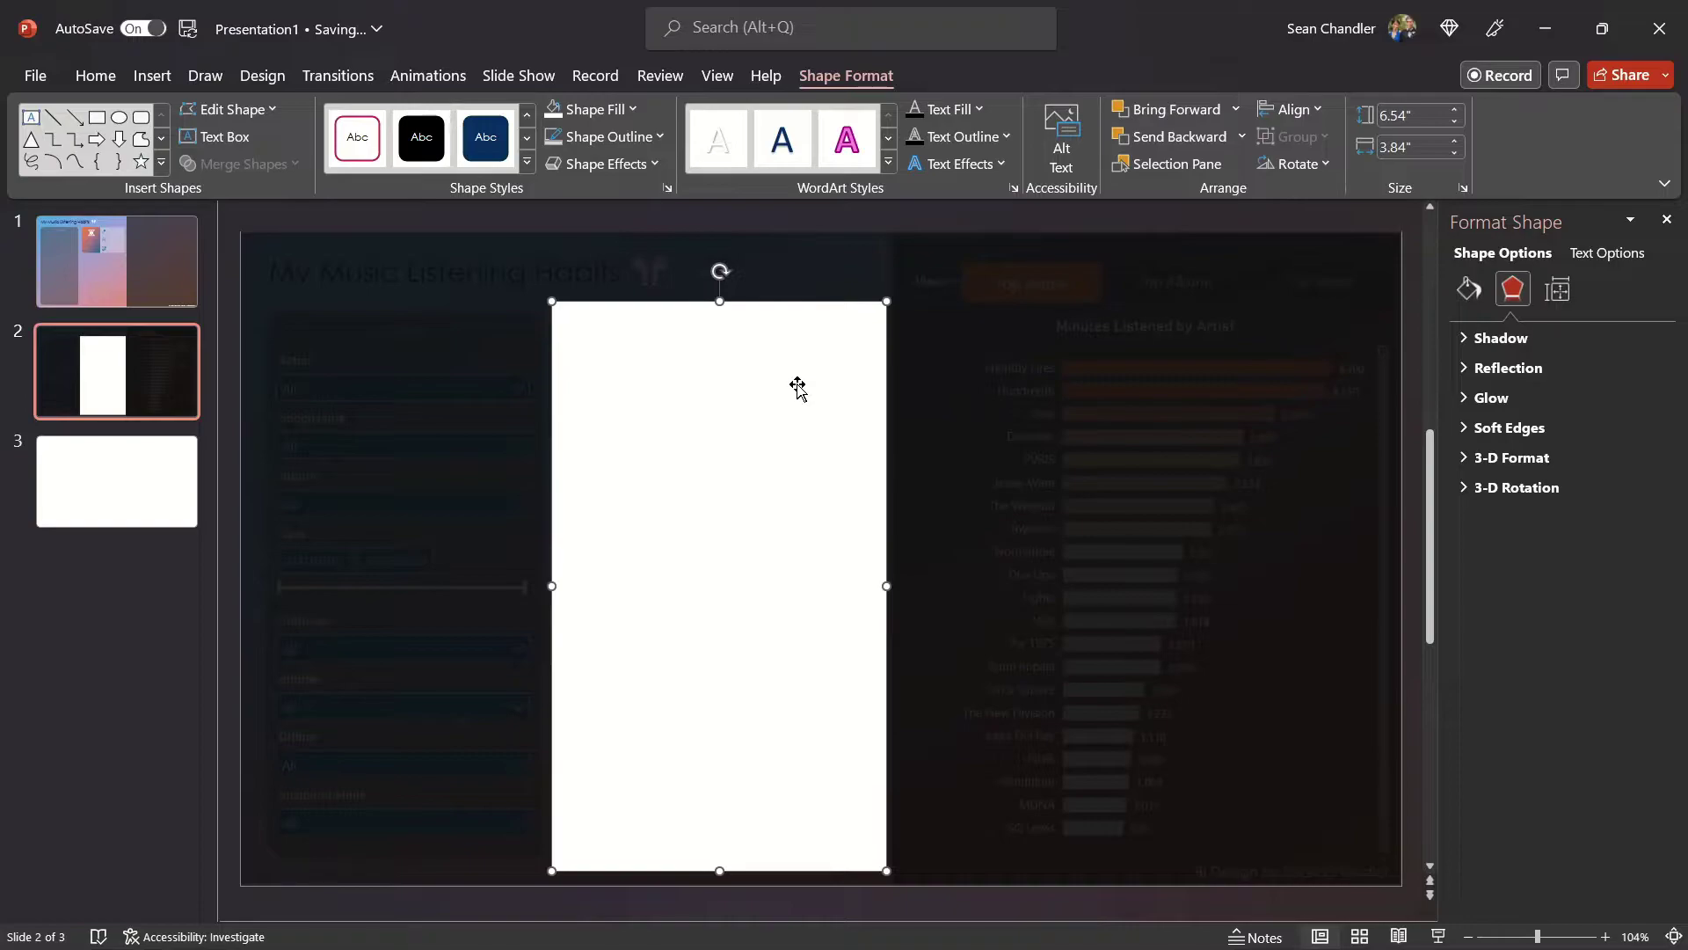
Step: Nudge the white rectangle right and select it together with the dark overlay
drag(798, 388, 798, 388)
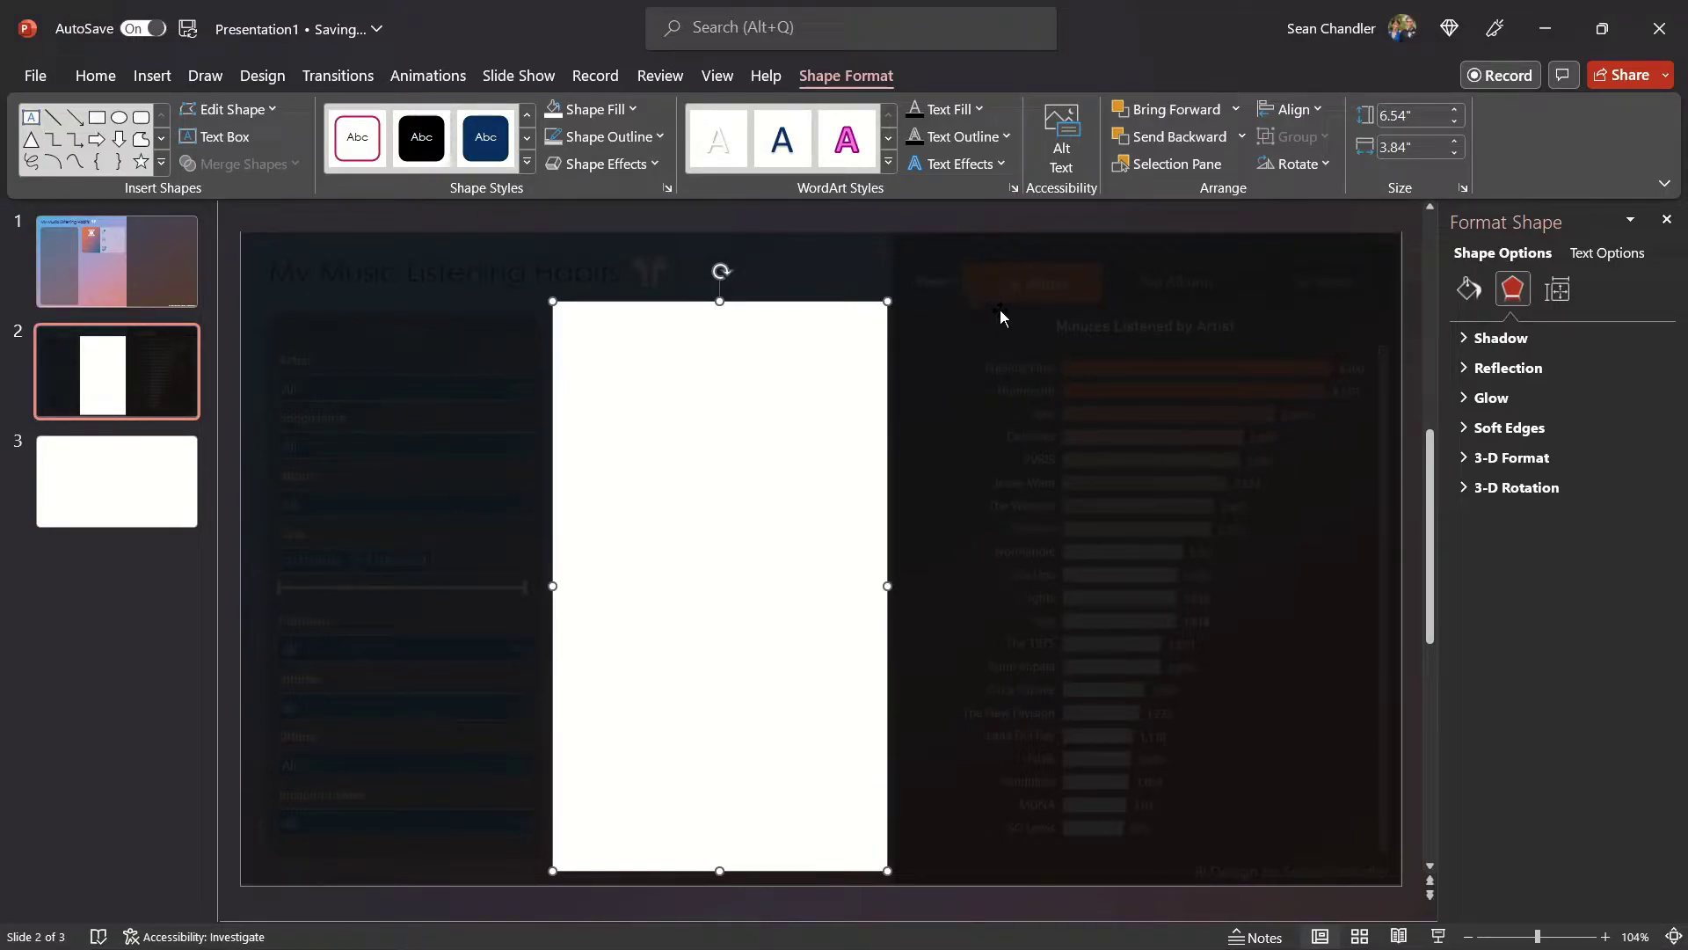
click(1105, 297)
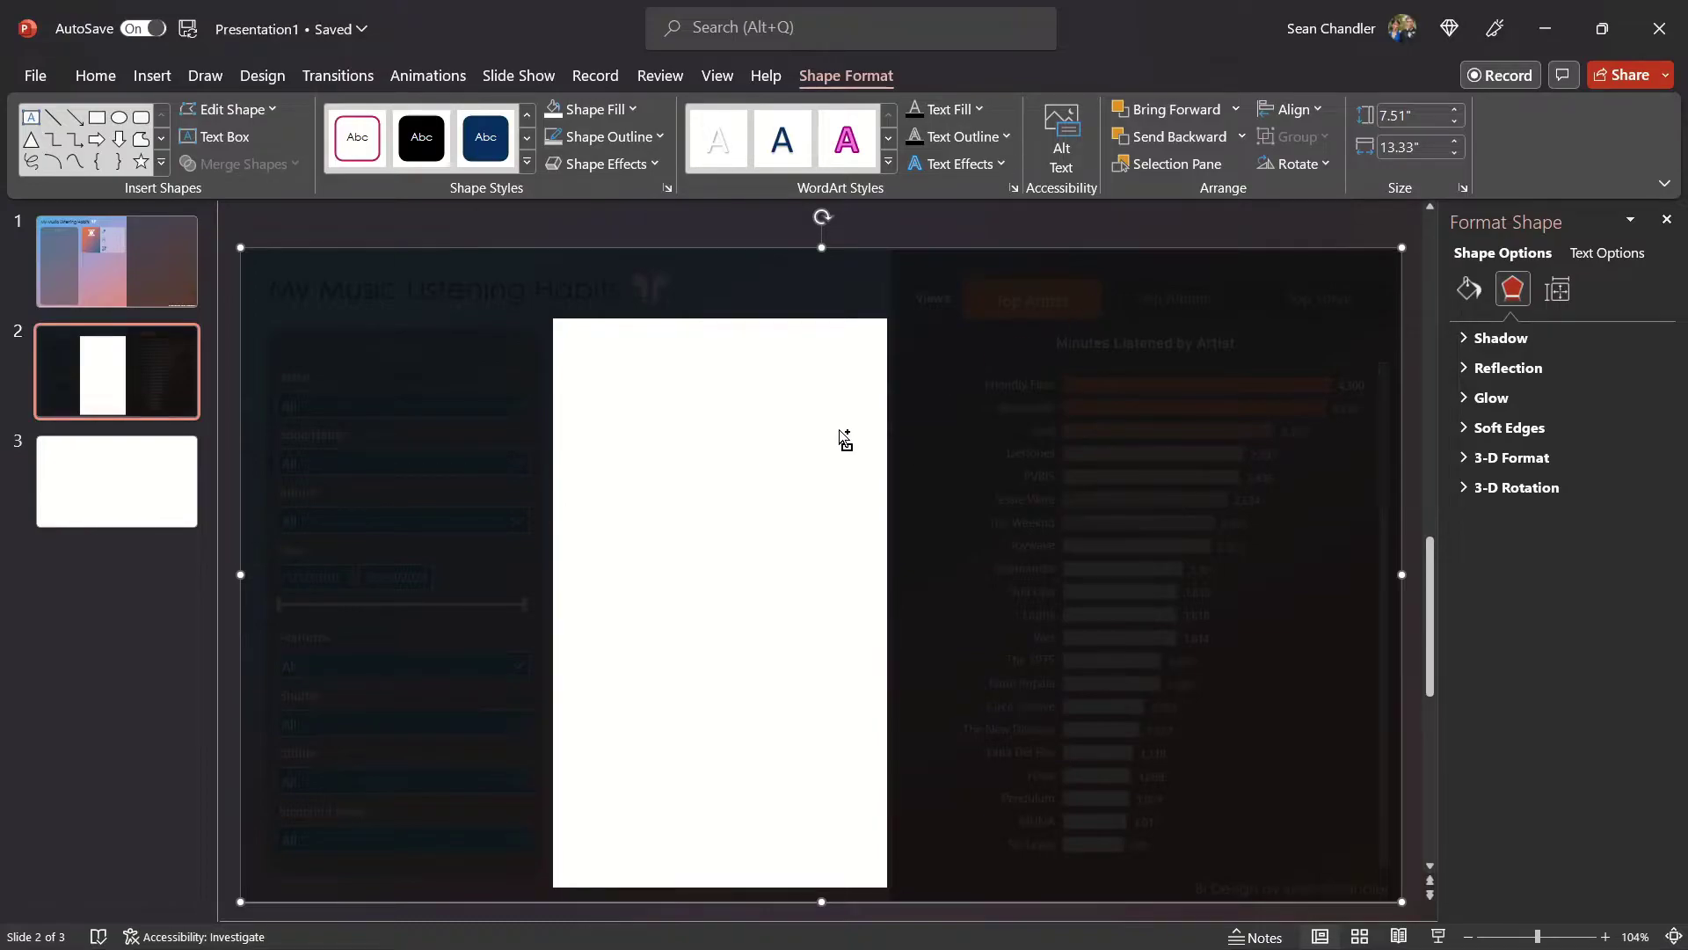
shift+click(792, 427)
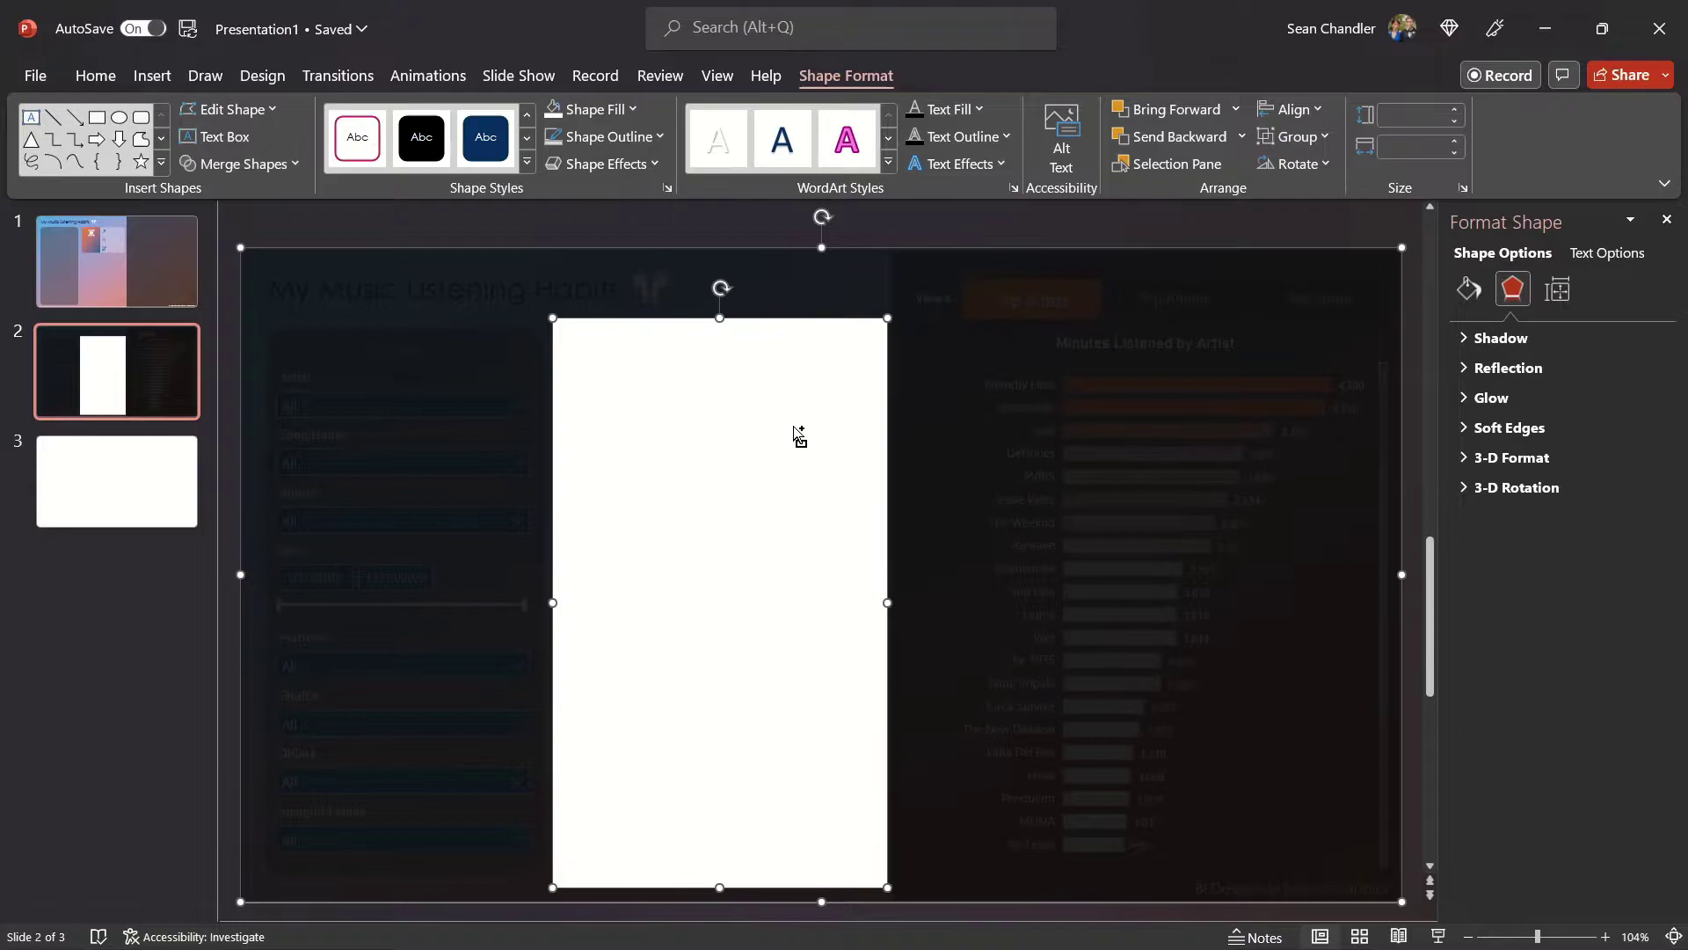
Step: Subtract the white rectangle from the dark overlay with Merge Shapes
click(276, 167)
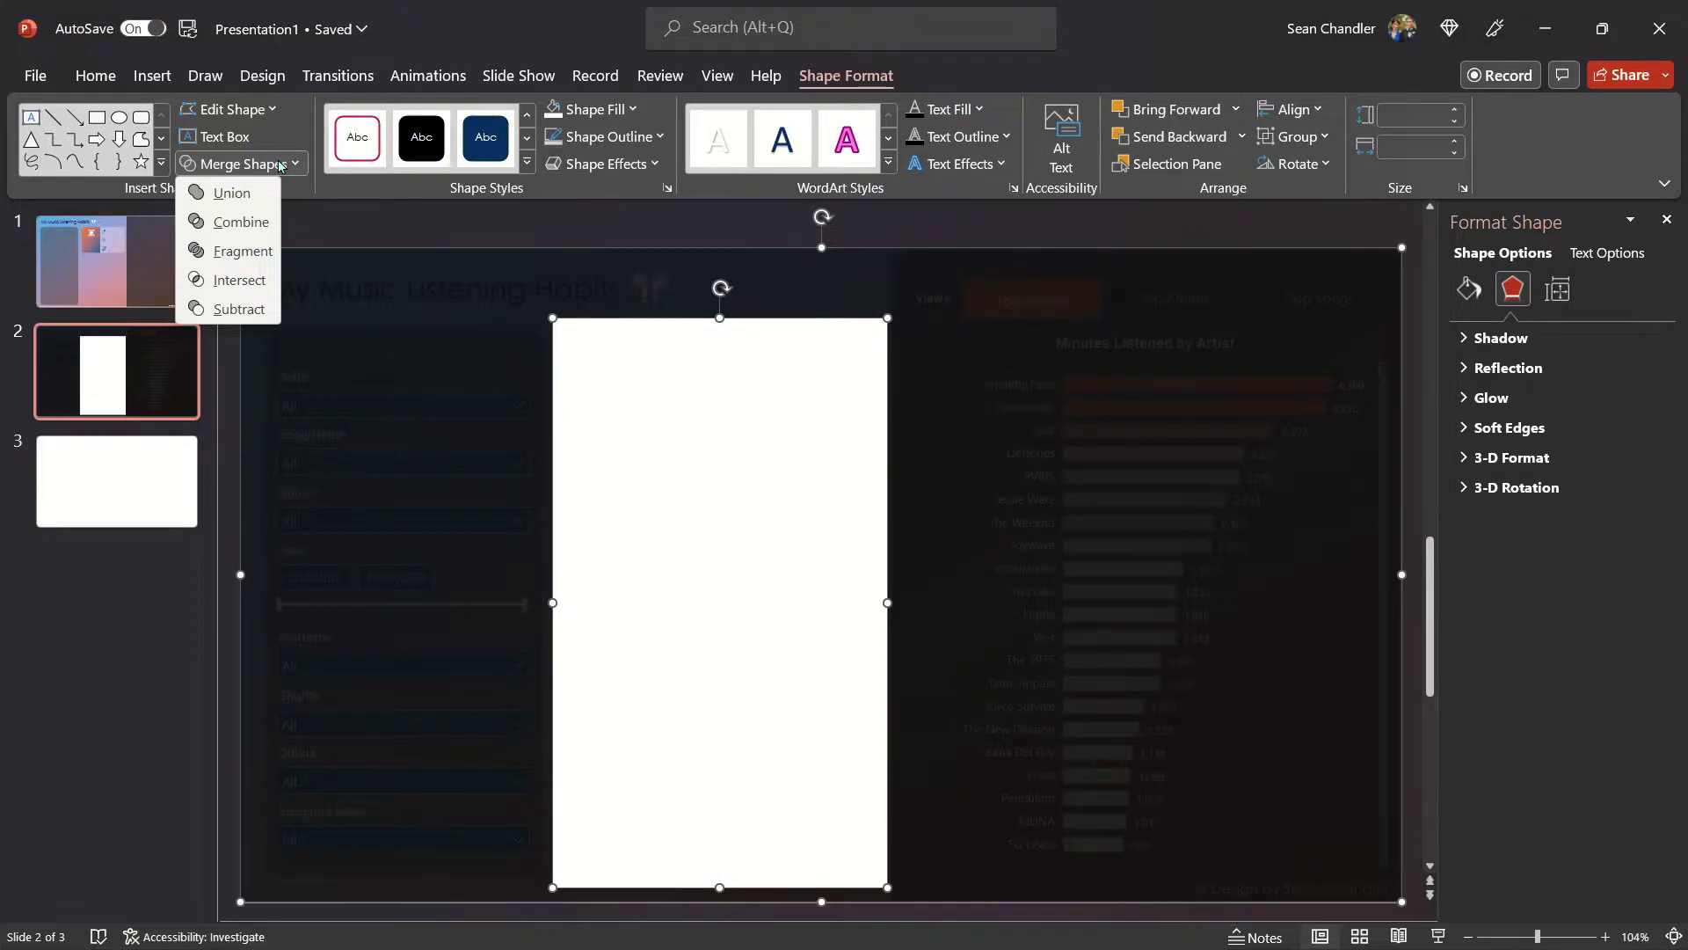
click(230, 309)
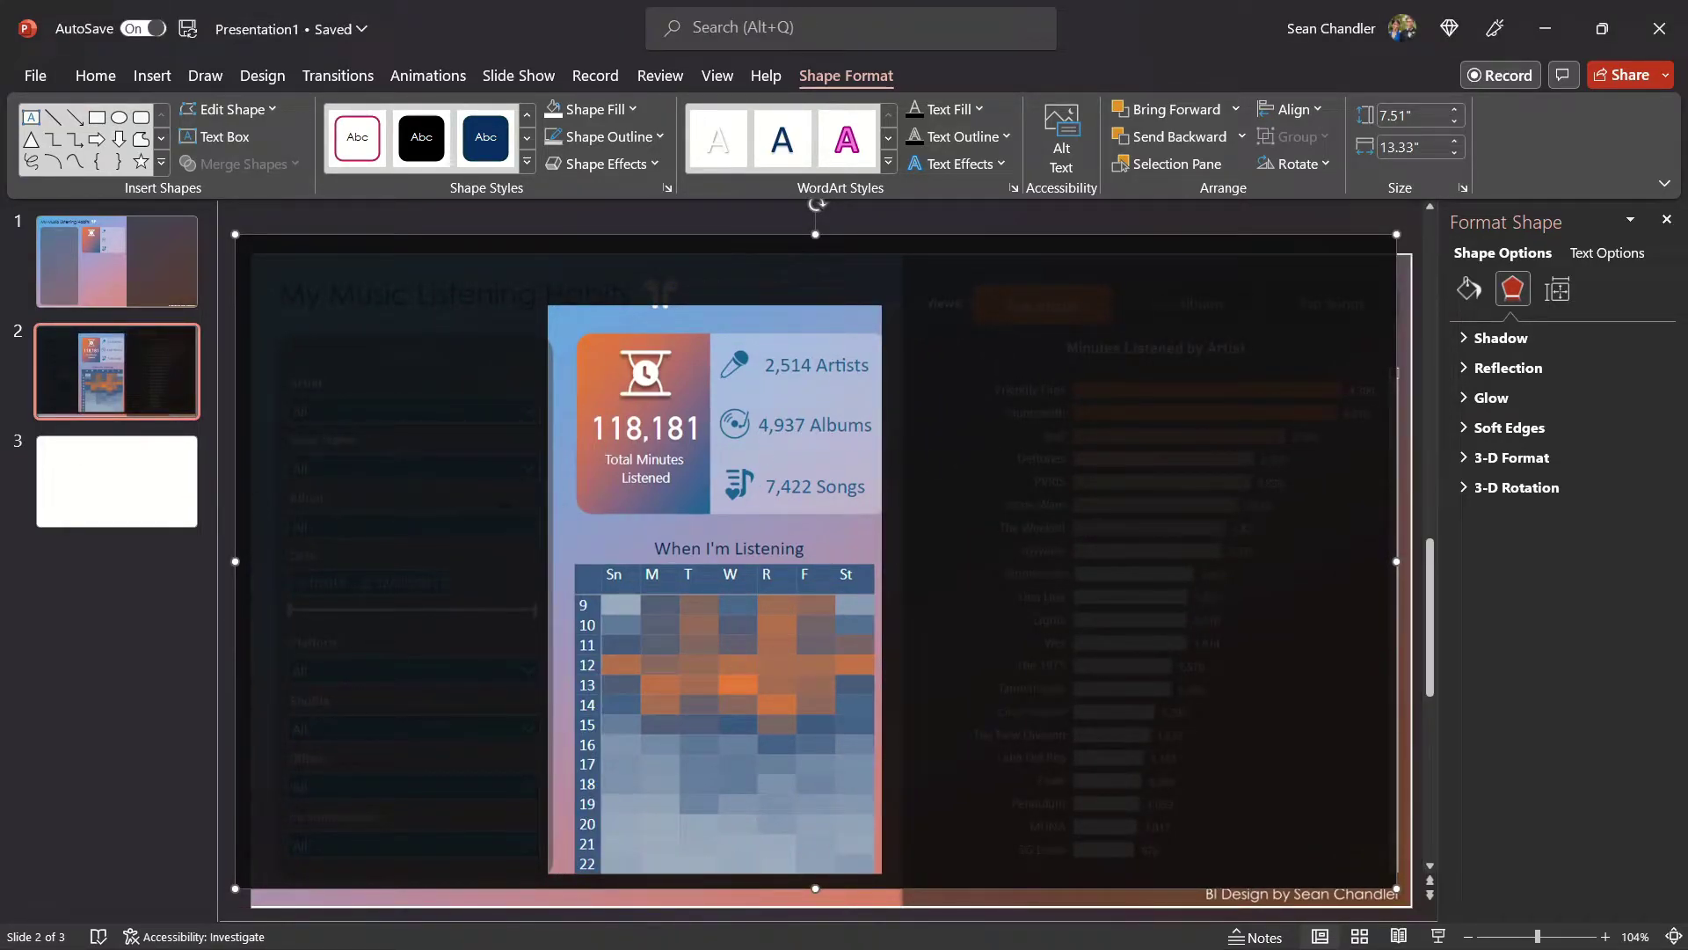
Step: Save the overlay shape as picture dary_gray_overlay, replacing the existing file, and minimise PowerPoint
right_click(305, 267)
click(430, 666)
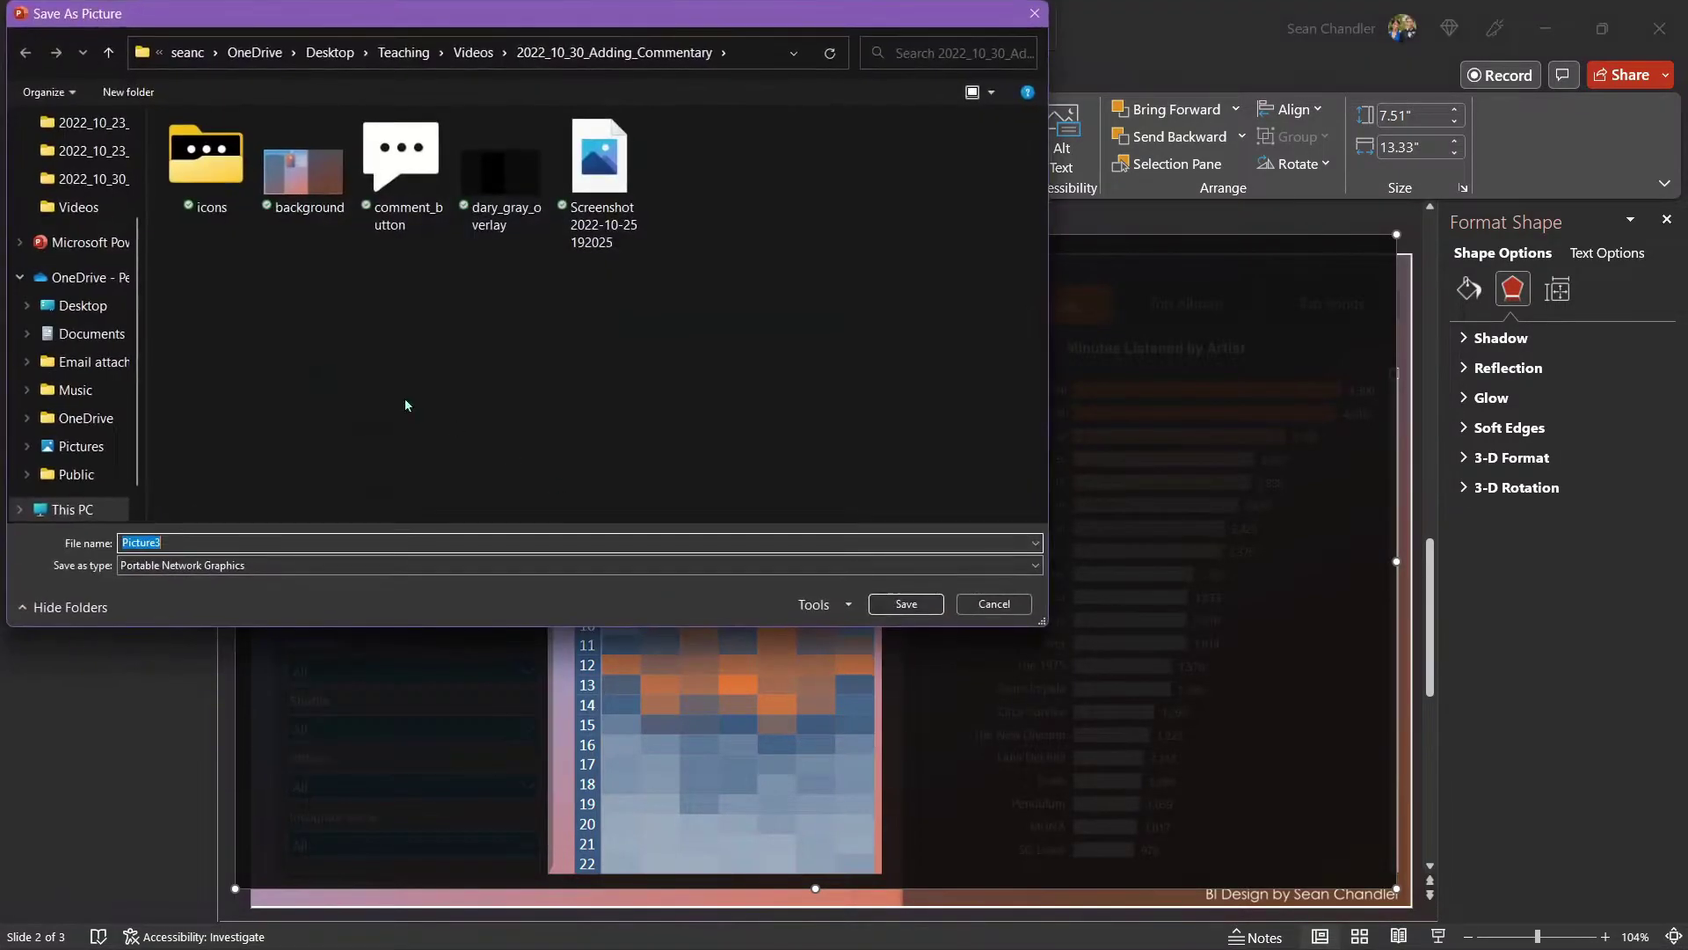
click(499, 172)
click(908, 603)
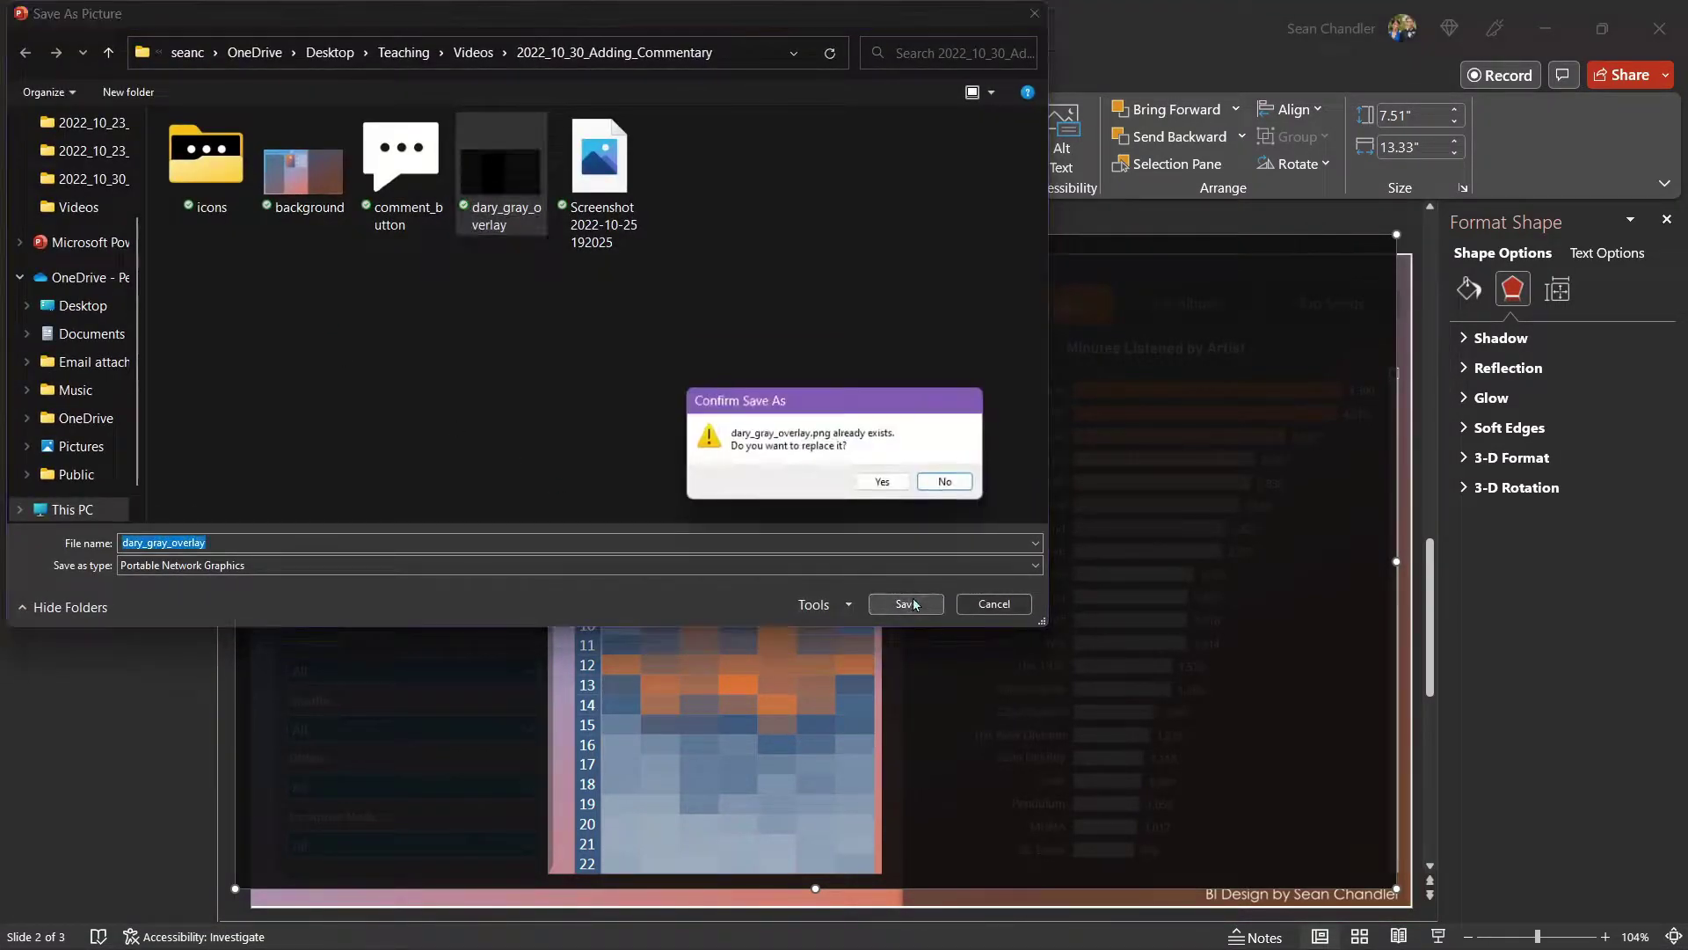
click(882, 482)
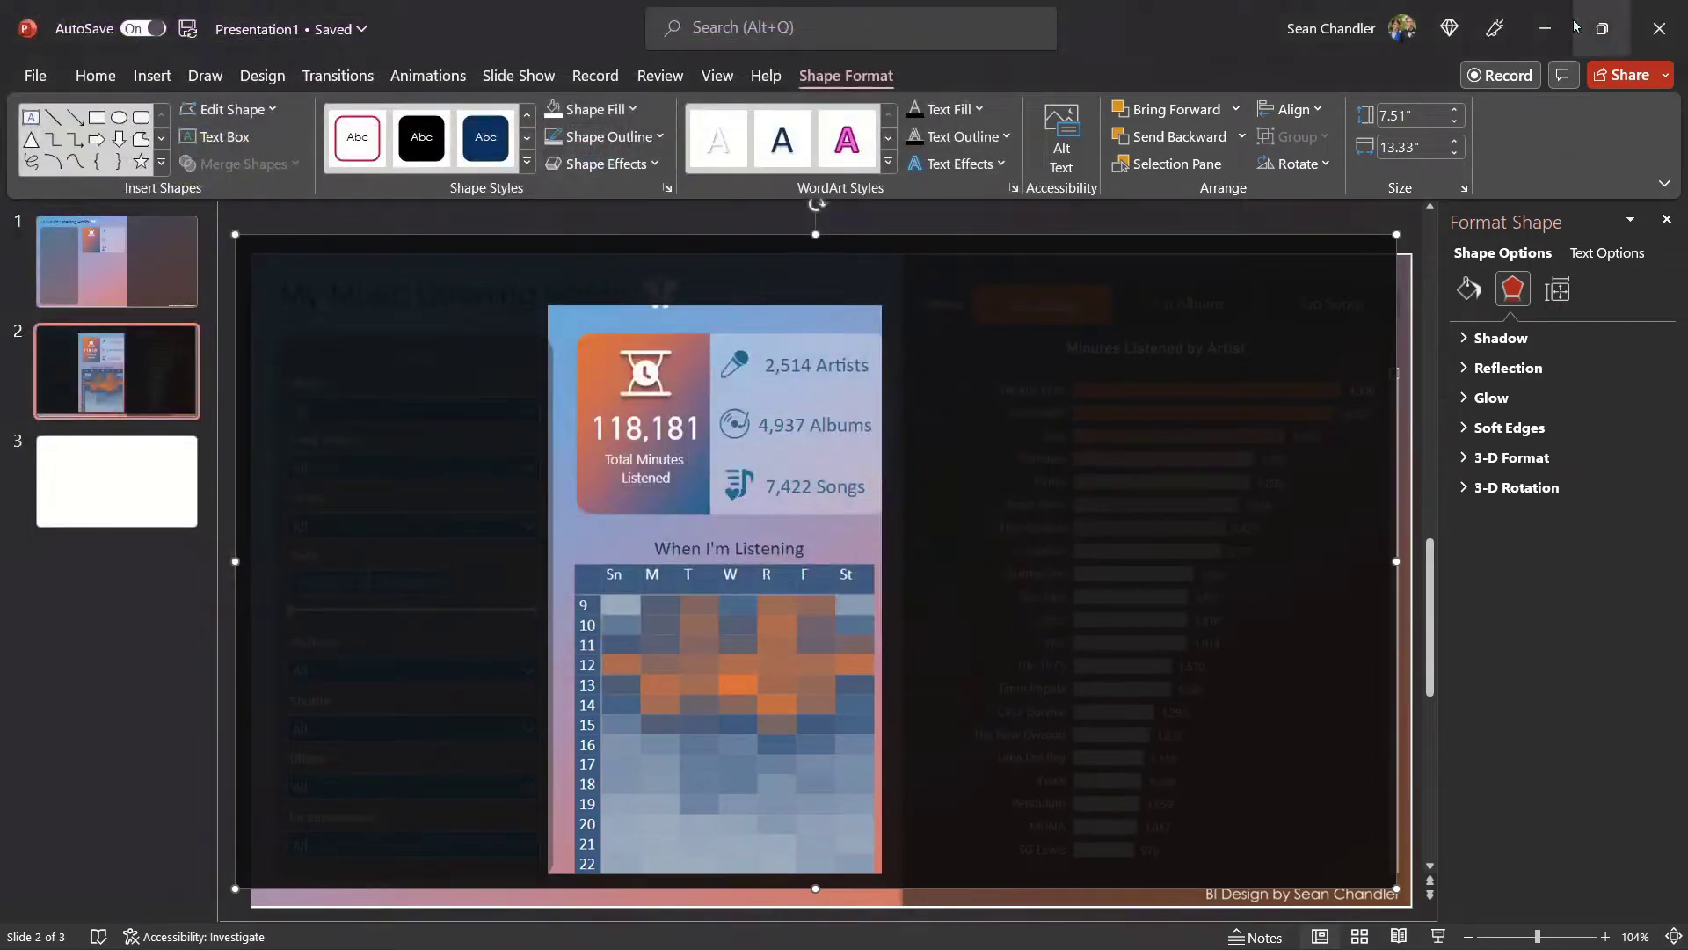
click(1548, 29)
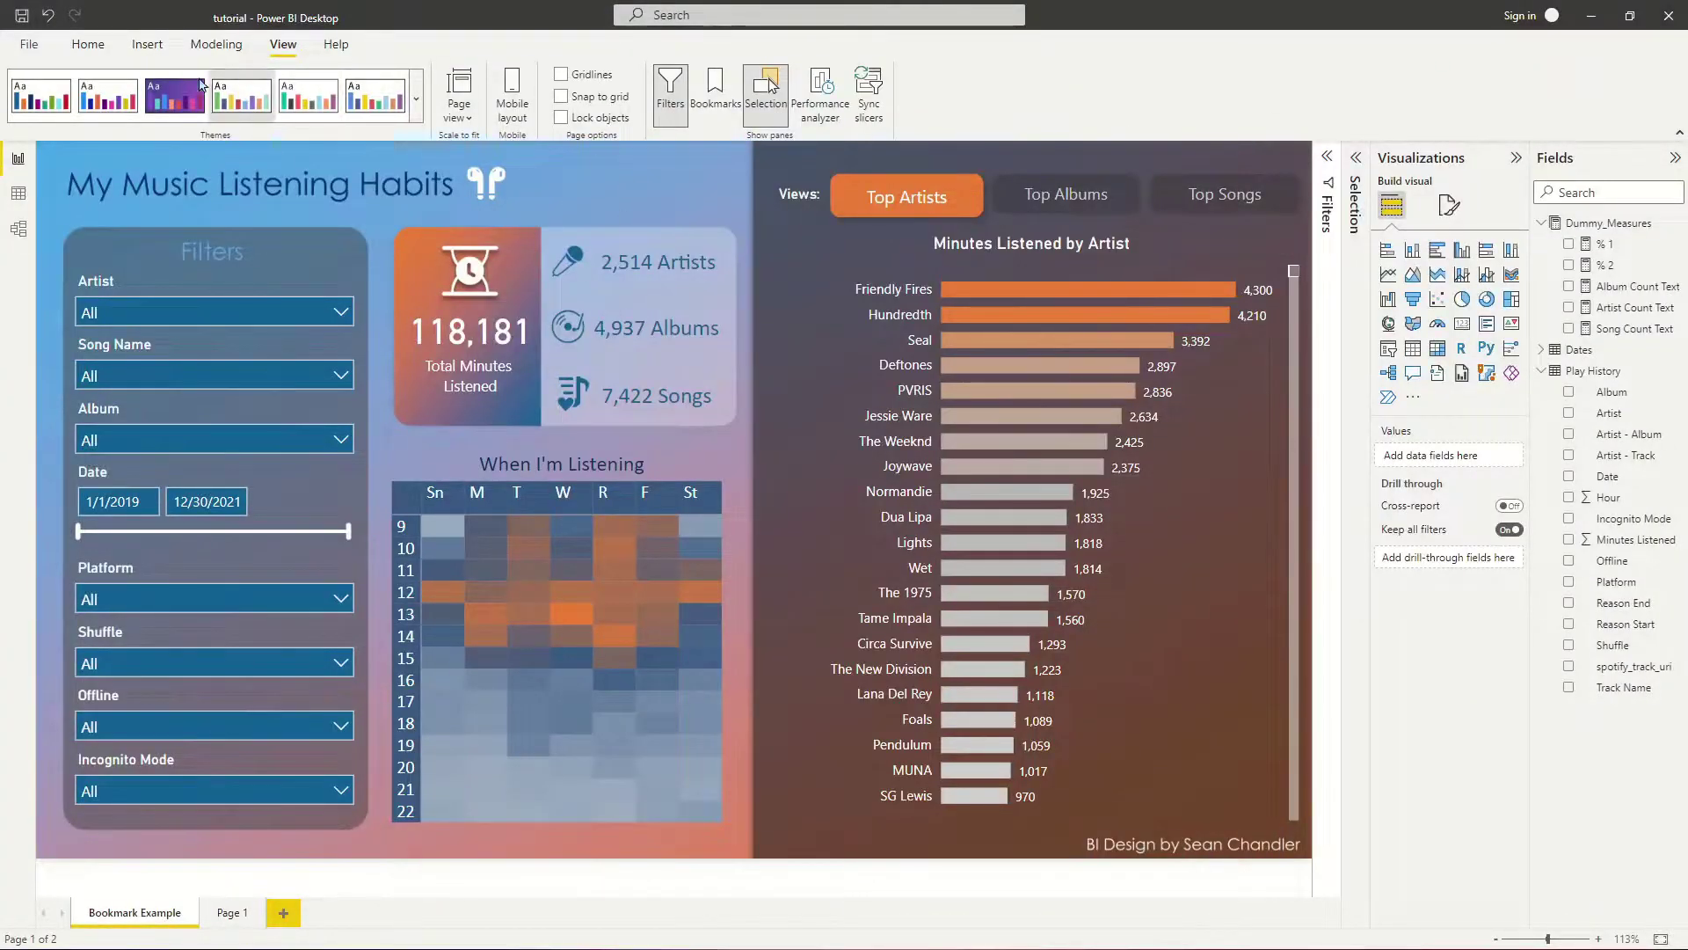
Step: Insert the dary_gray_overlay image and move it to the page's top-left
click(144, 45)
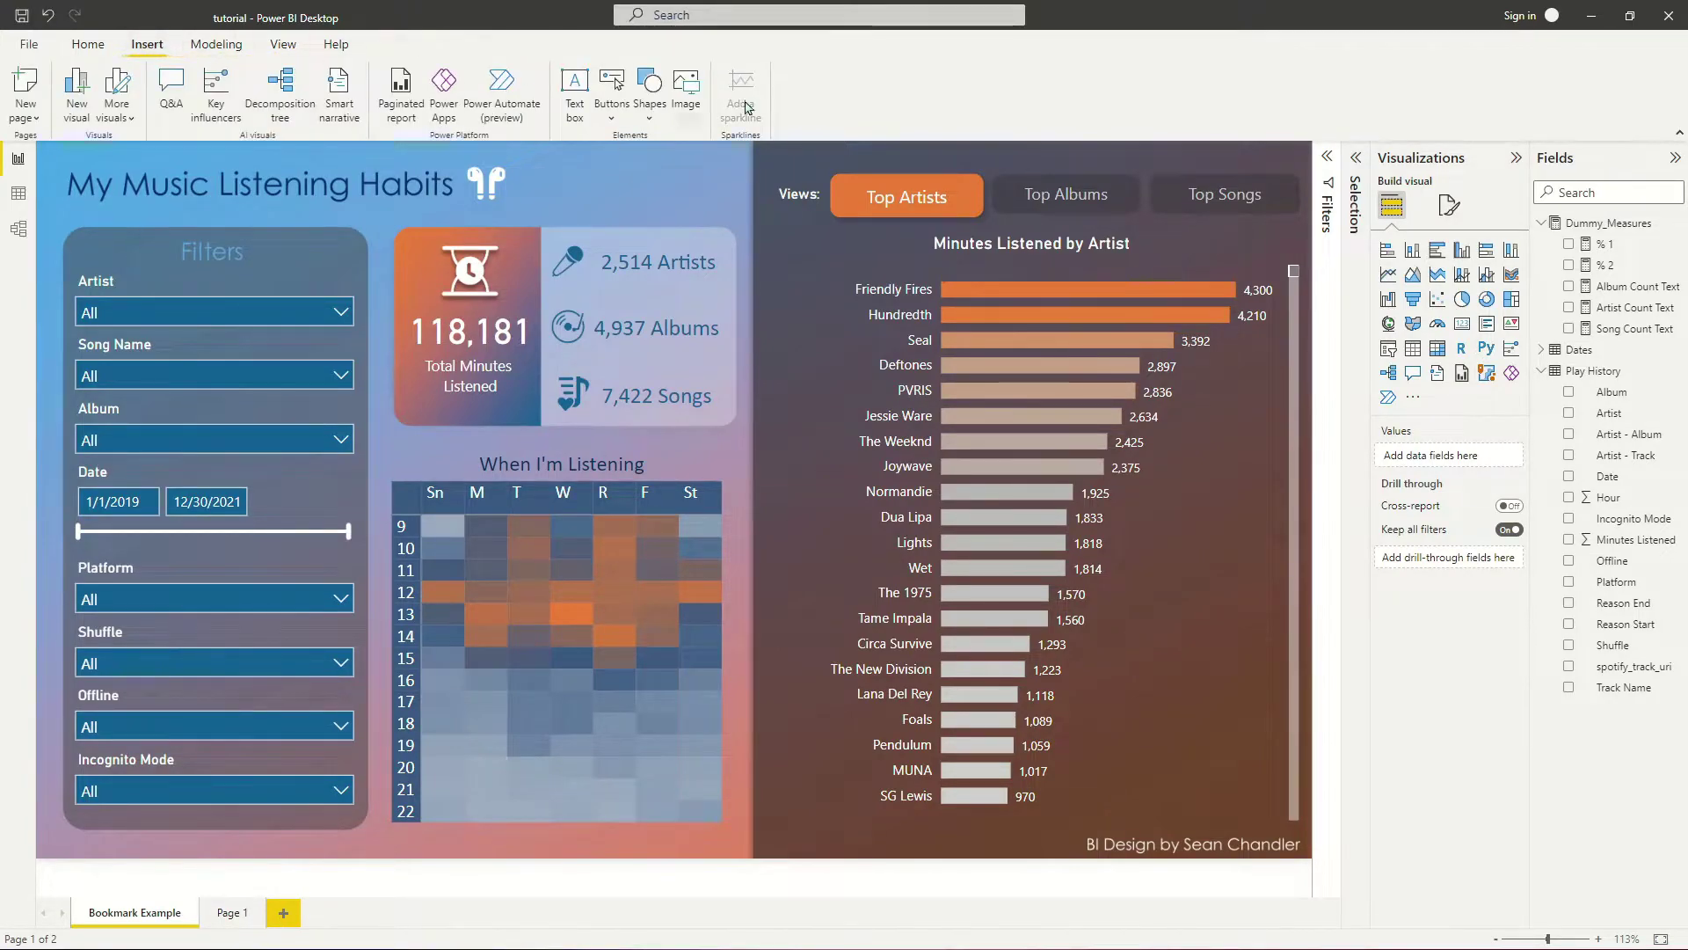
click(683, 102)
click(499, 182)
double_click(499, 182)
drag(236, 715, 77, 201)
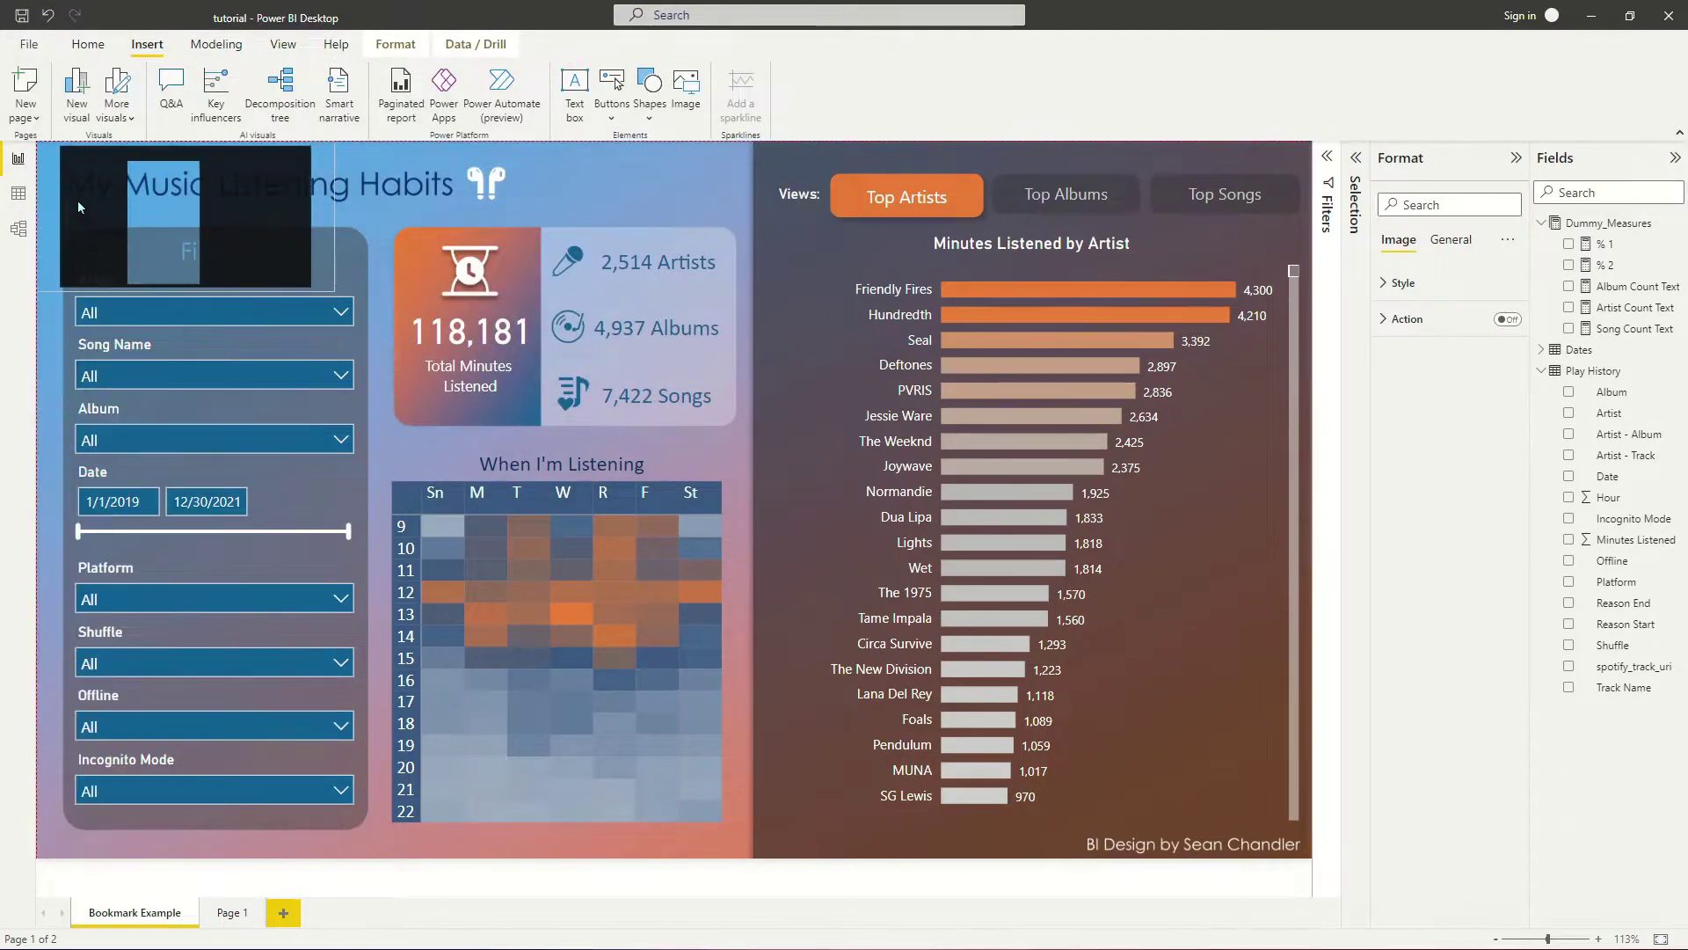
Step: Set the image scaling to Fit and stretch it over the entire page
click(1398, 283)
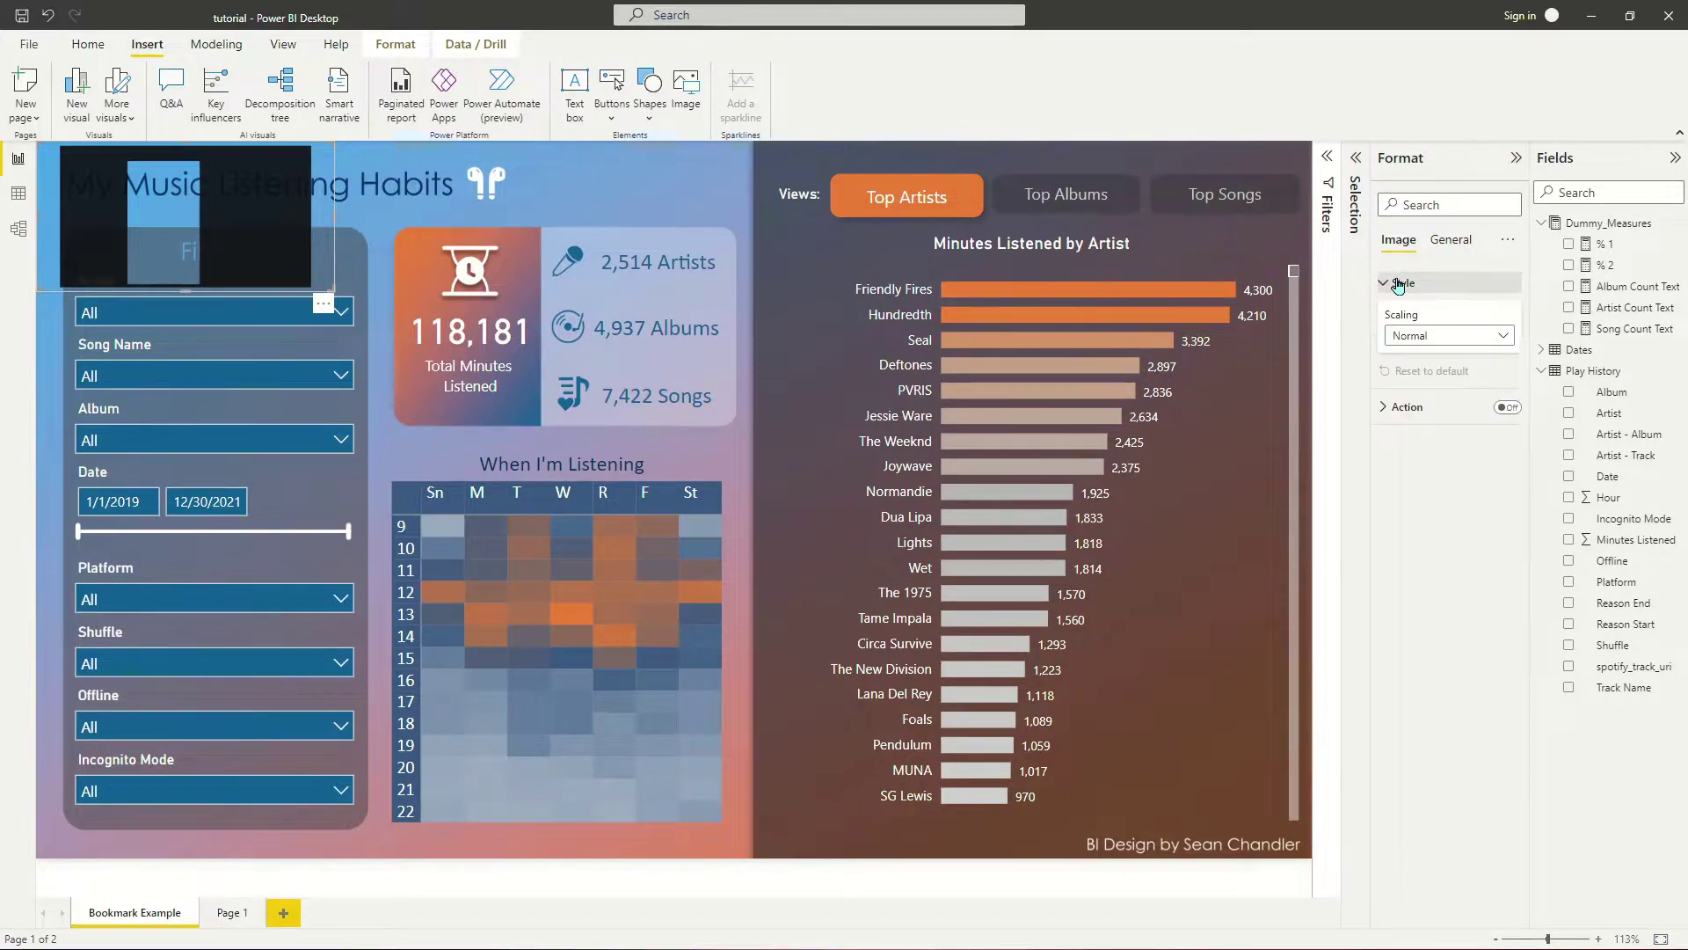
click(1432, 335)
click(1417, 385)
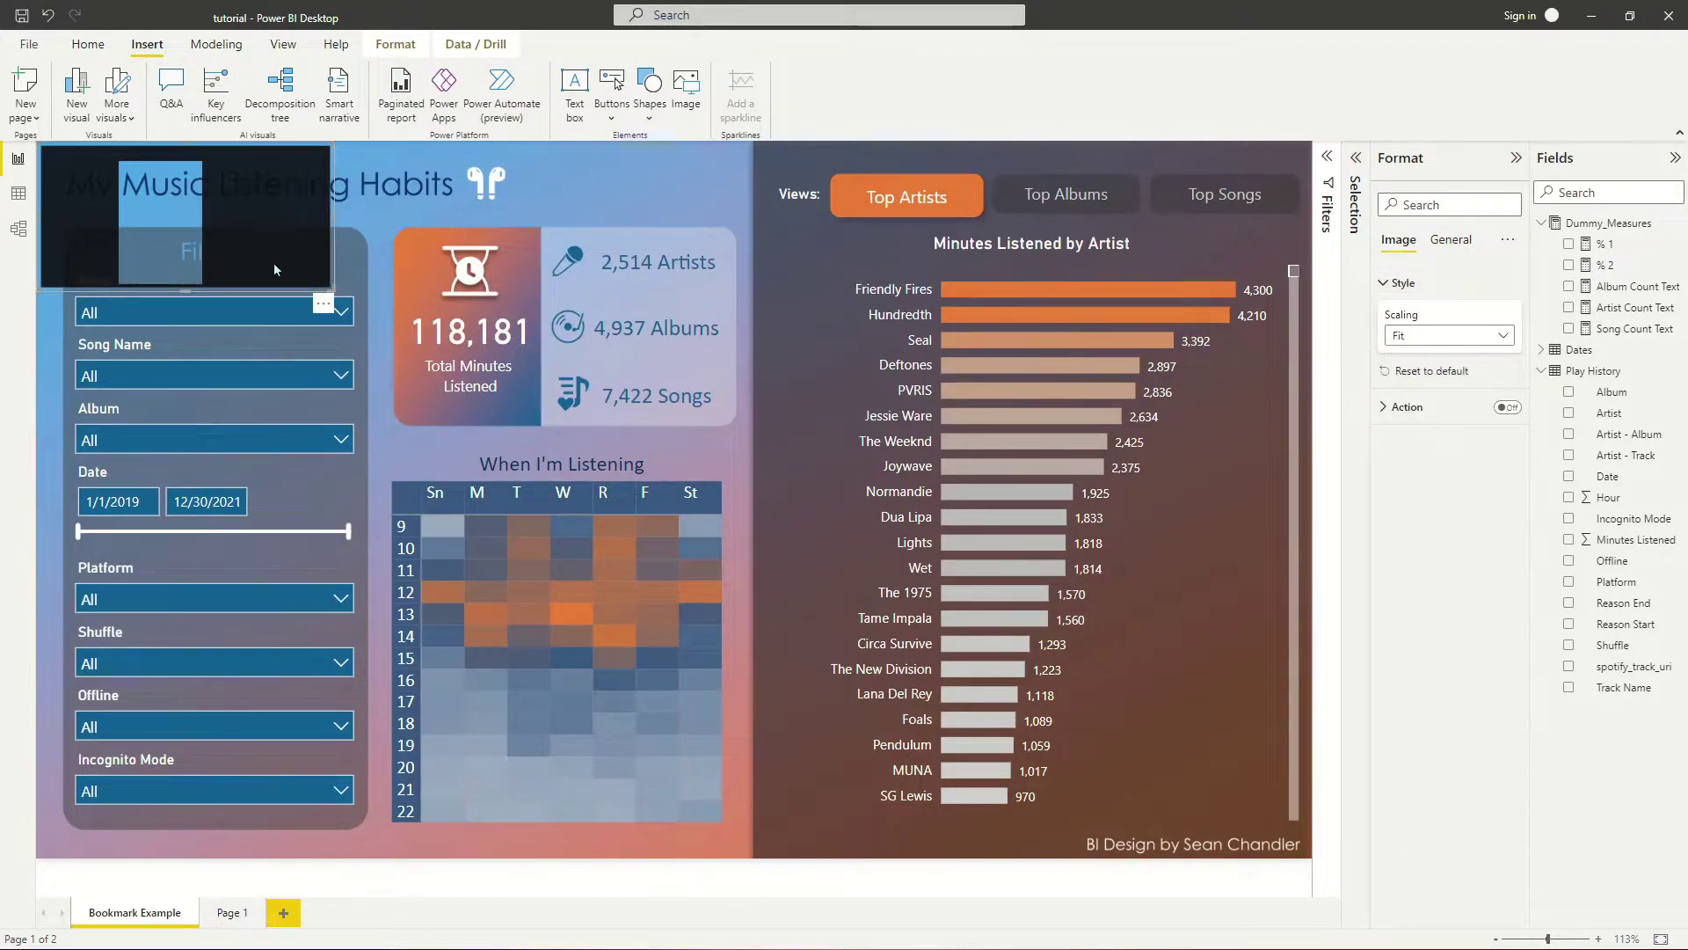
drag(332, 290, 1308, 779)
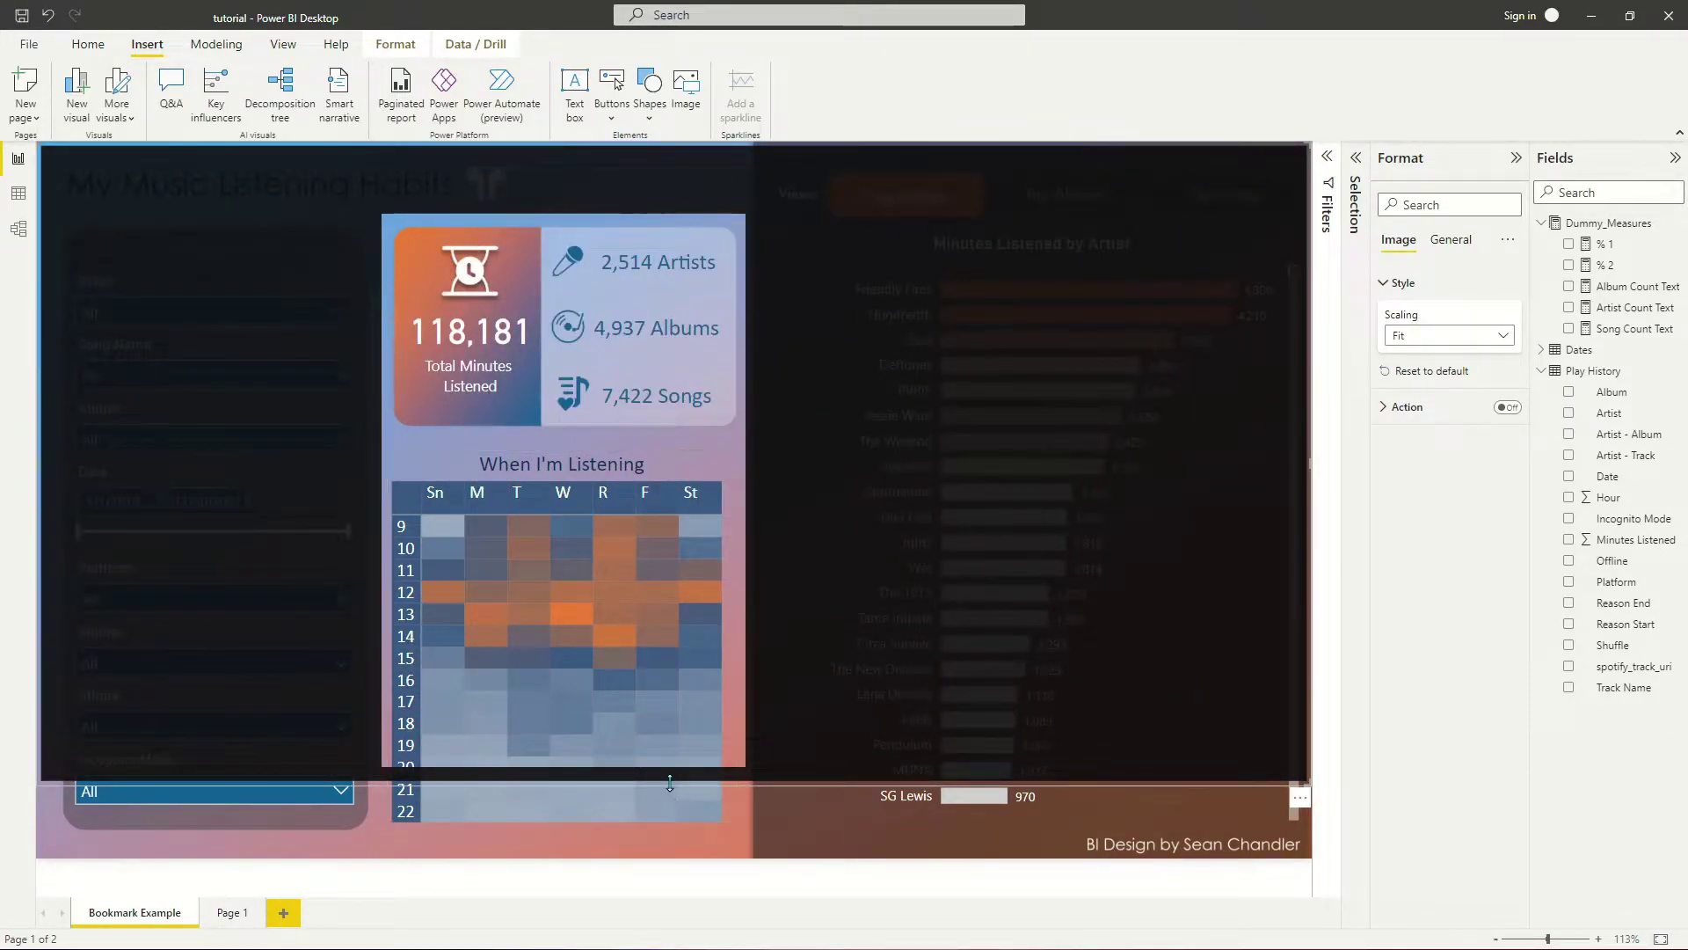
drag(671, 780, 701, 882)
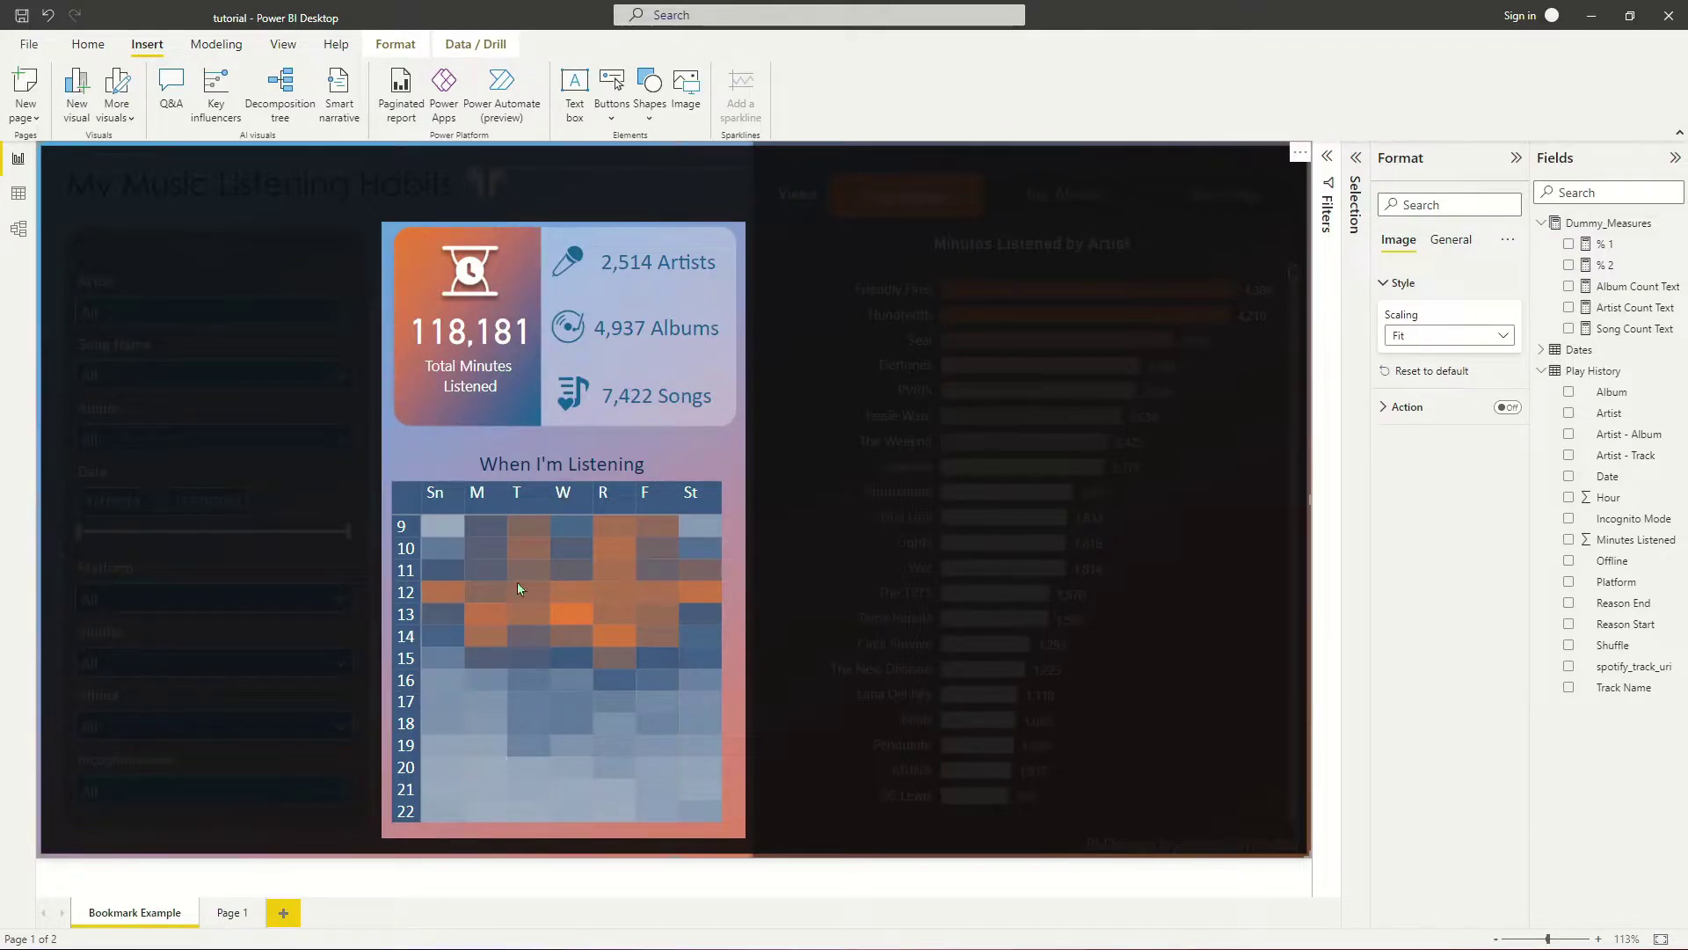
Step: Cut the commentary text box from Page 1, paste it on Bookmark Example's left side, return to Page 1
click(227, 914)
click(833, 216)
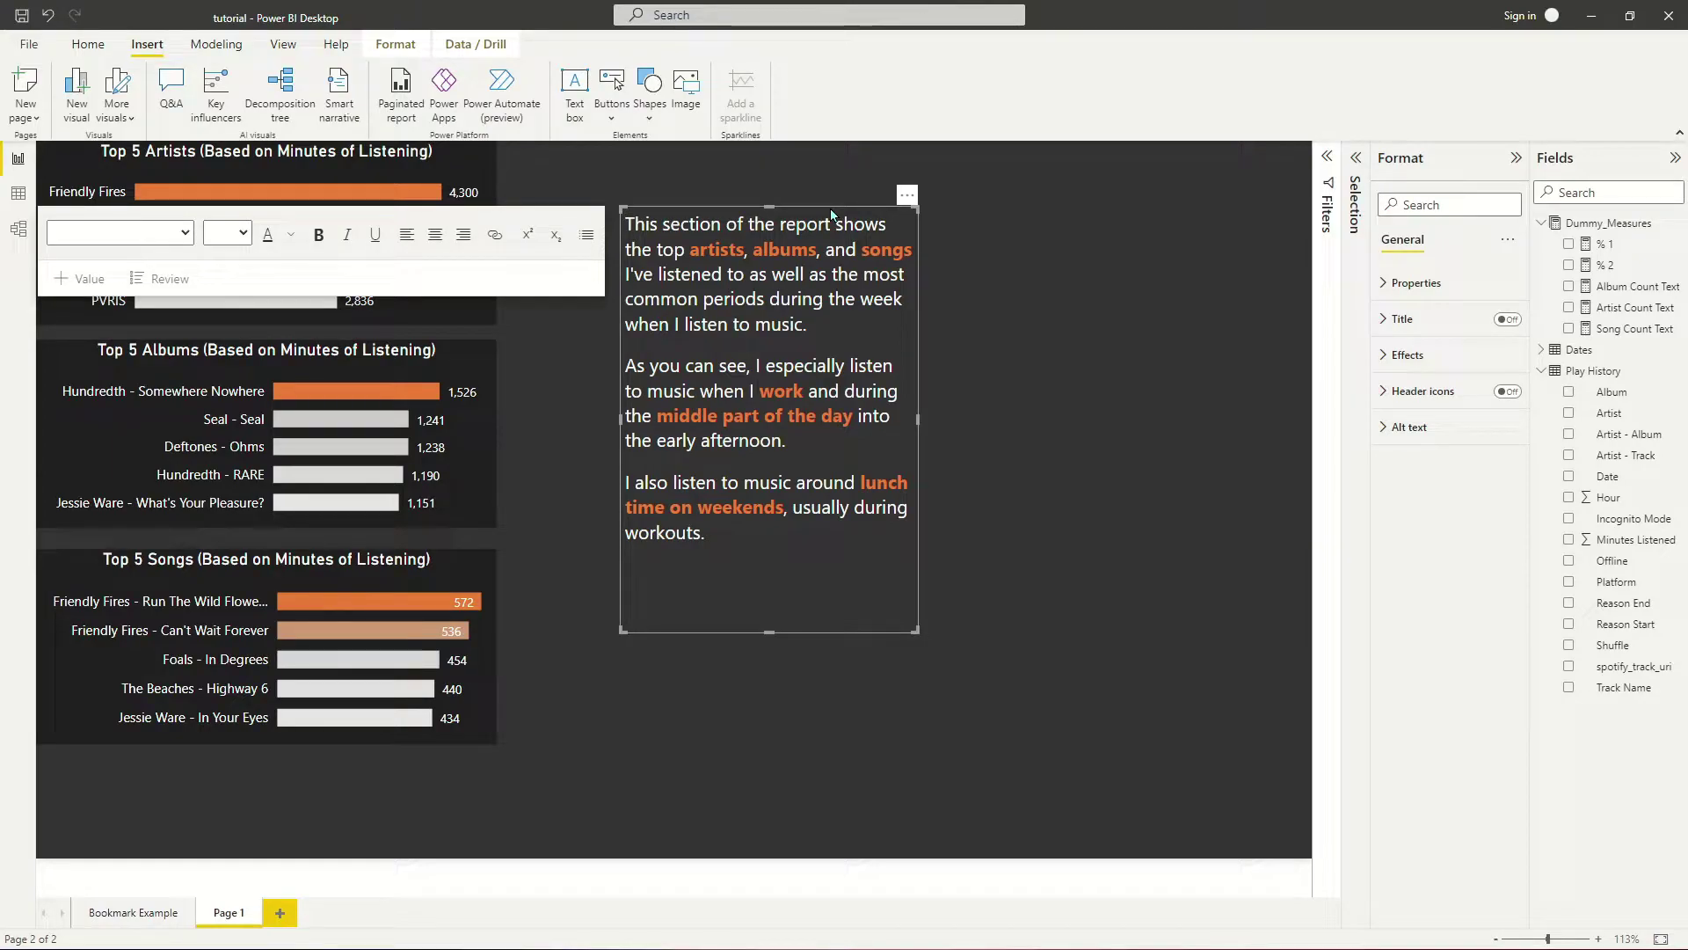
key(Delete)
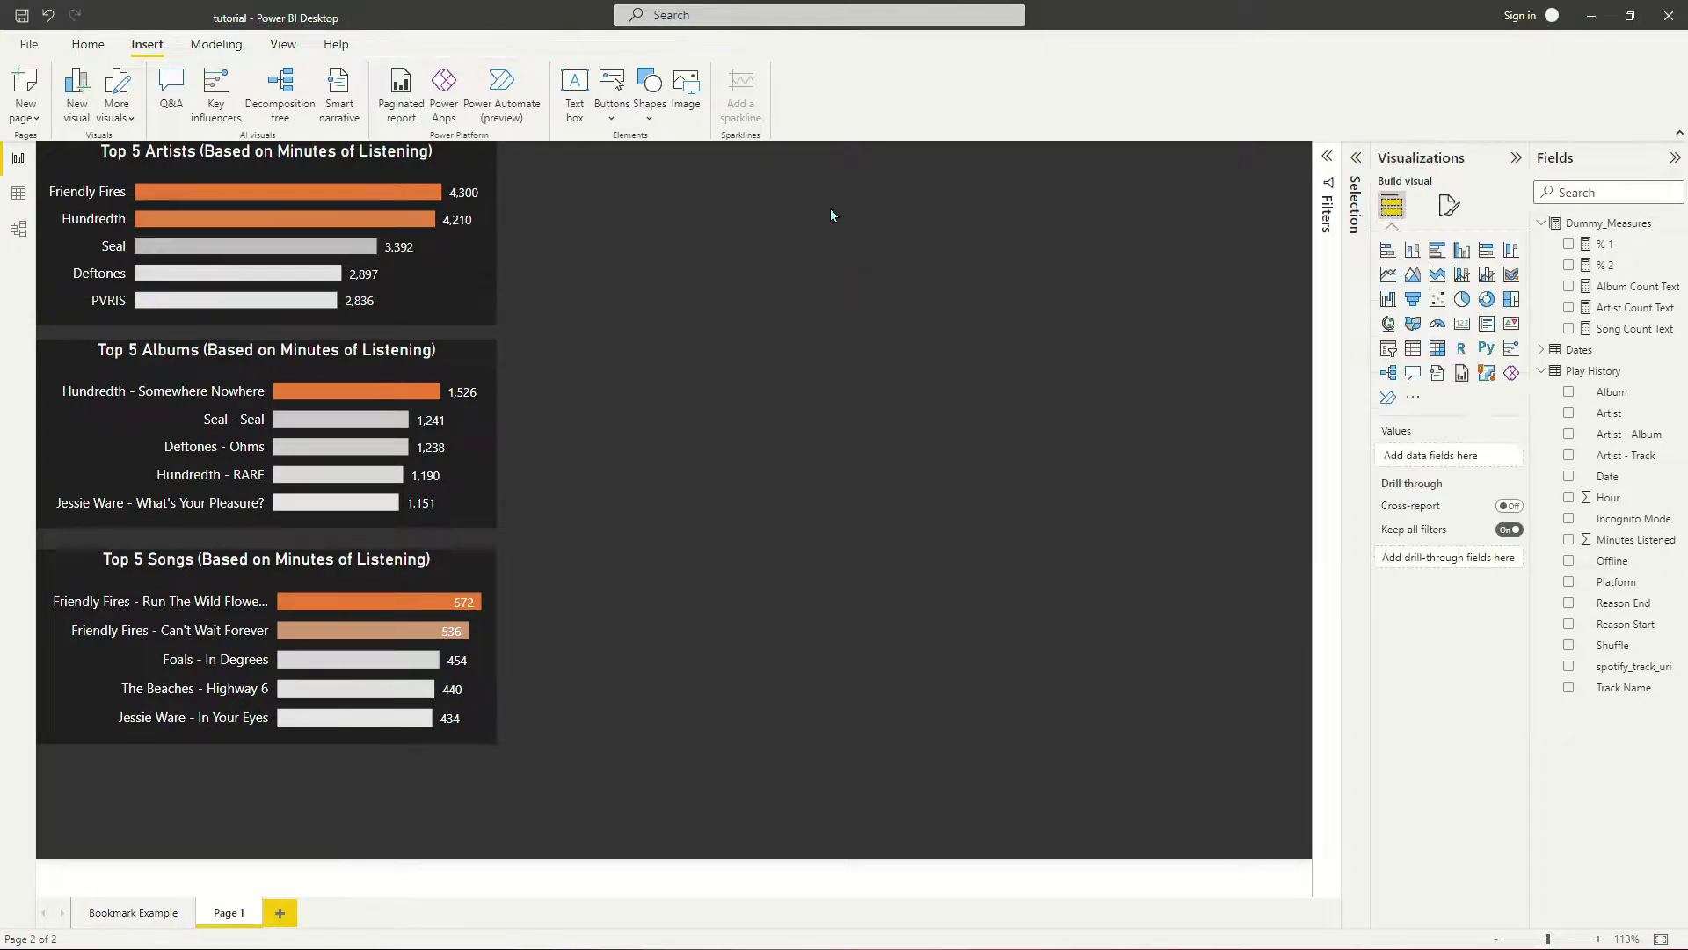
click(126, 912)
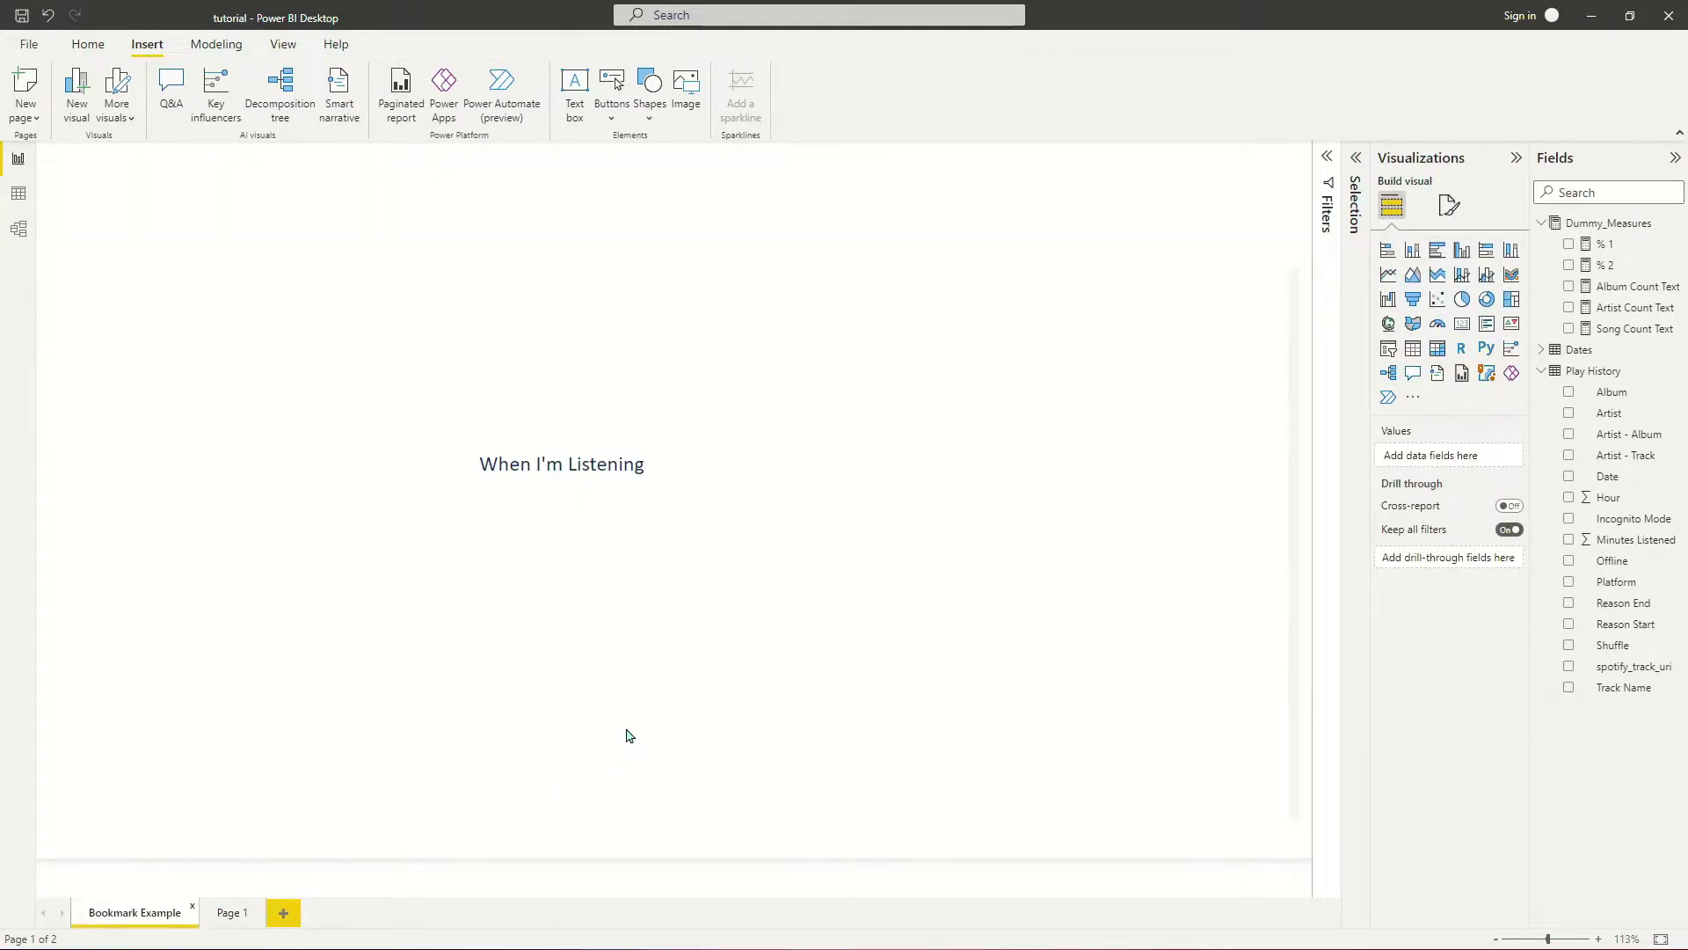
key(ctrl+v)
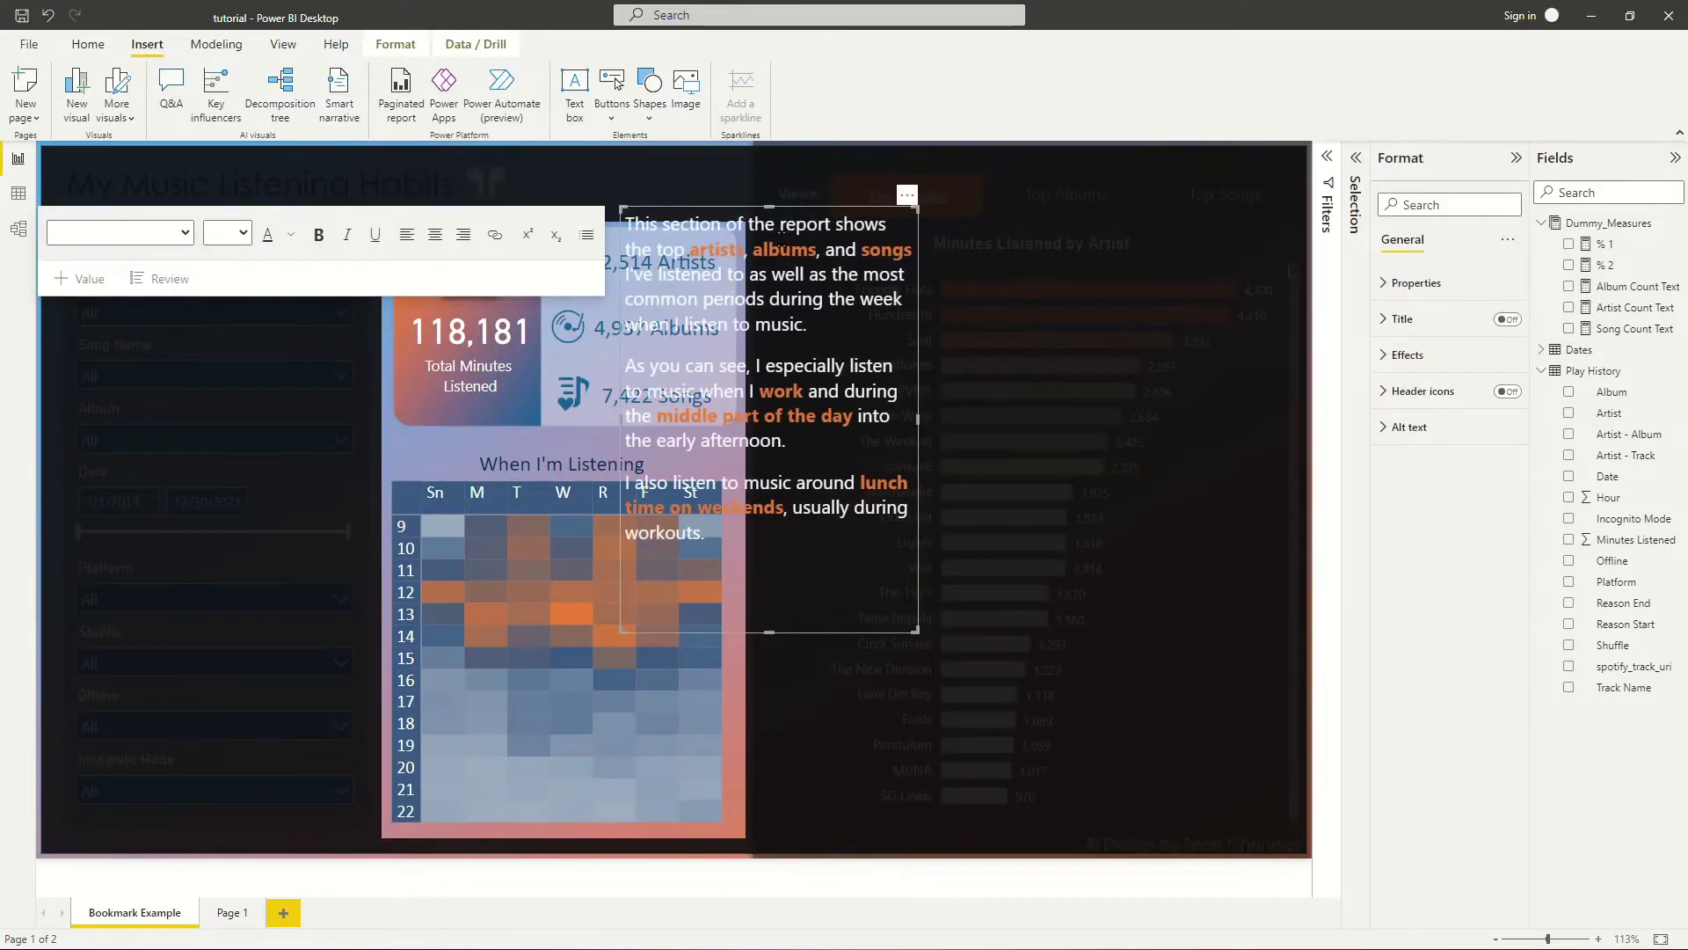
drag(816, 213, 267, 271)
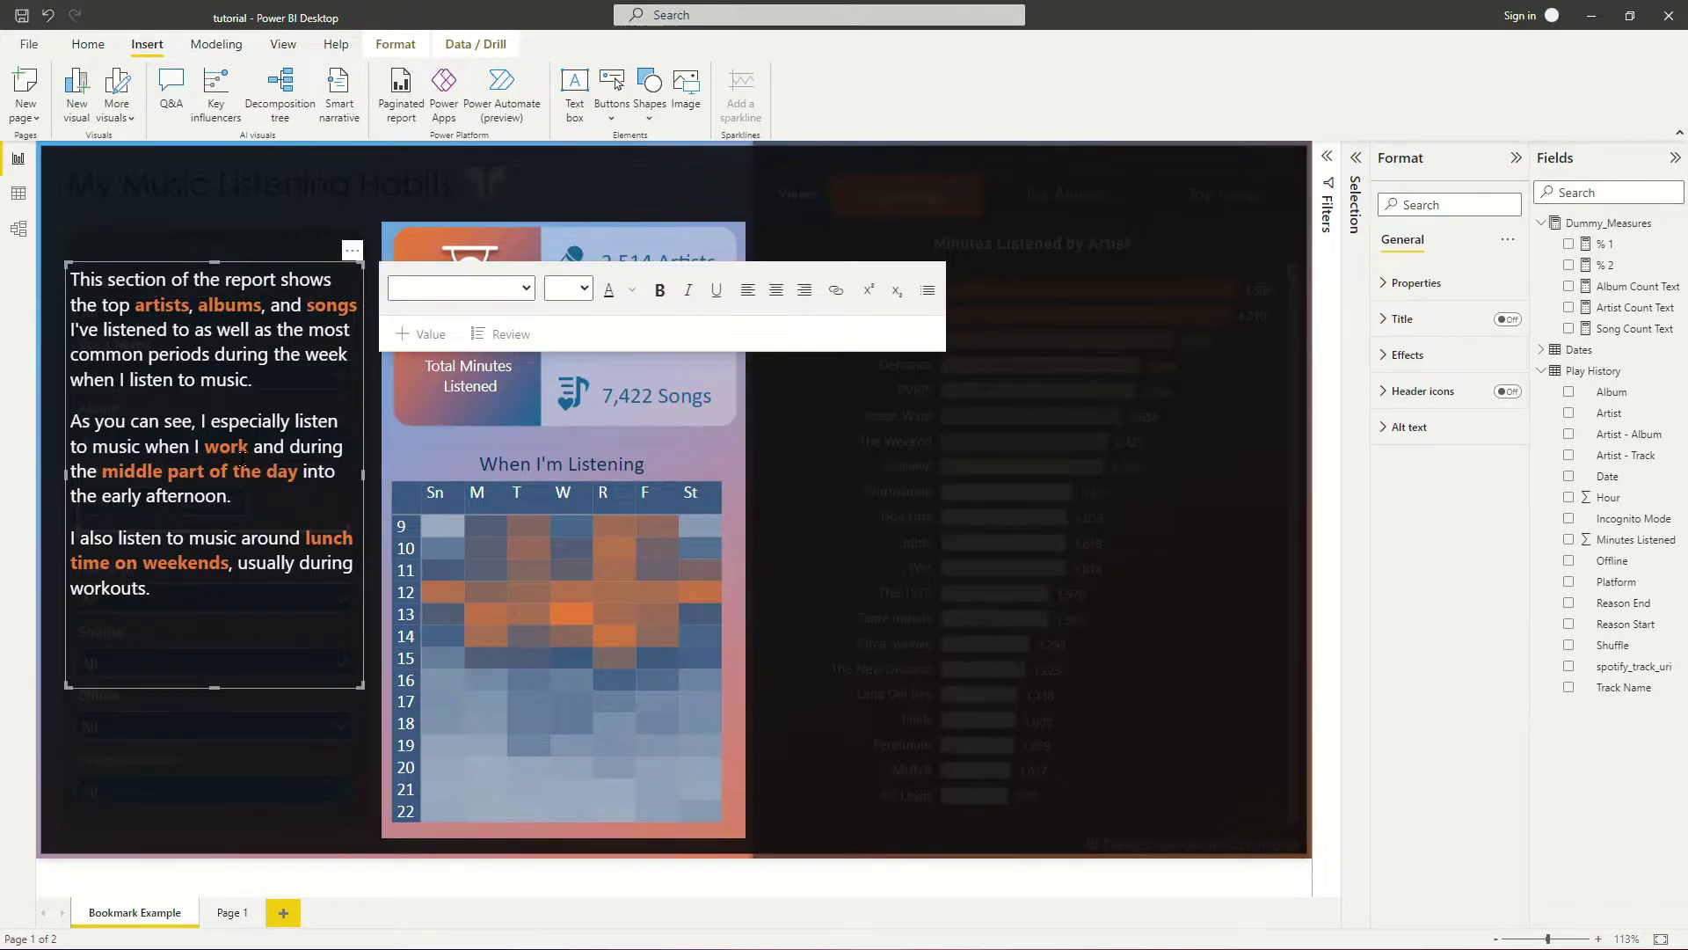
click(231, 913)
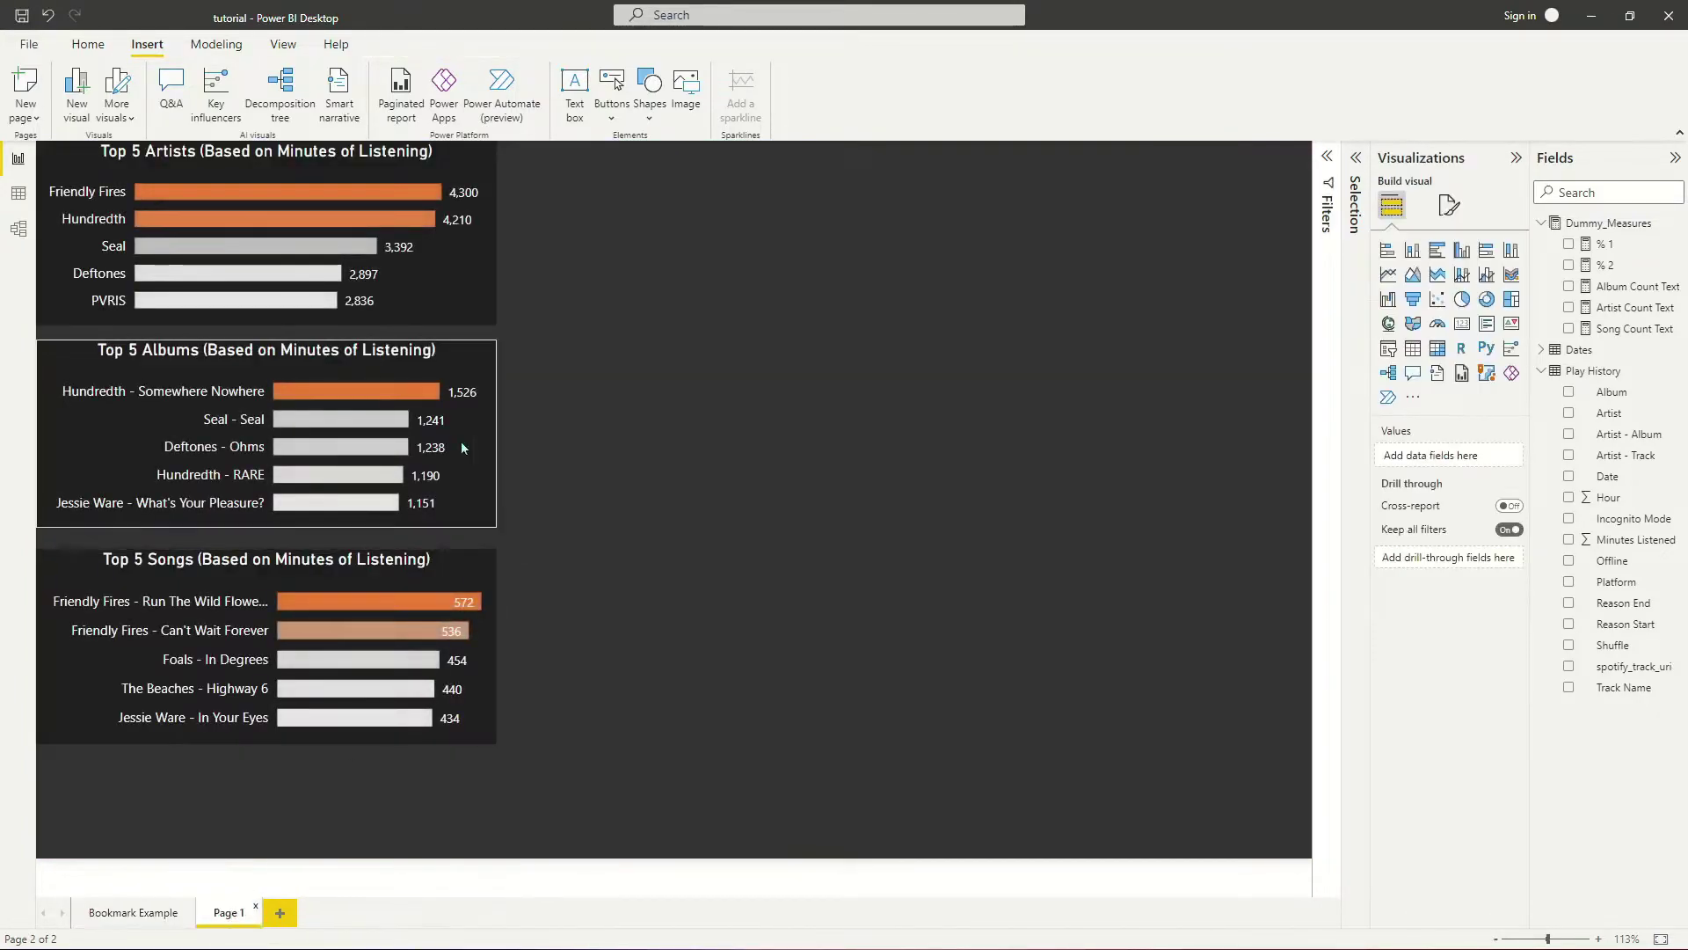
Step: Cut the Top 5 Artists, Albums and Songs charts and paste them on Bookmark Example's right side
ctrl+click(299, 362)
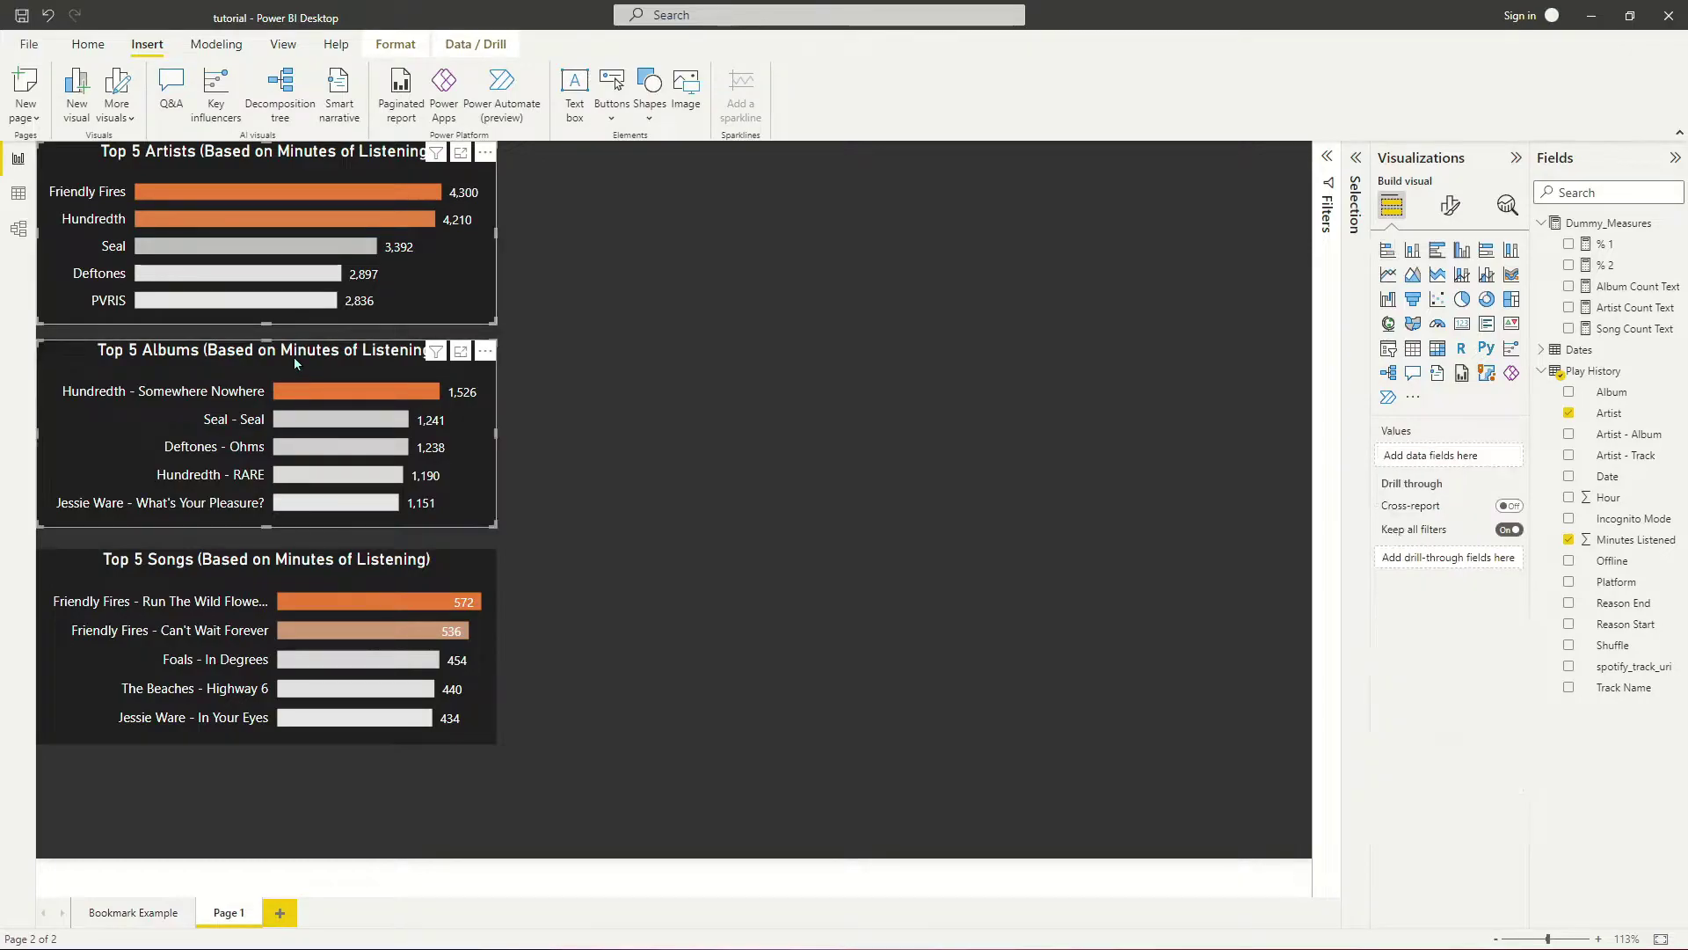
ctrl+click(306, 567)
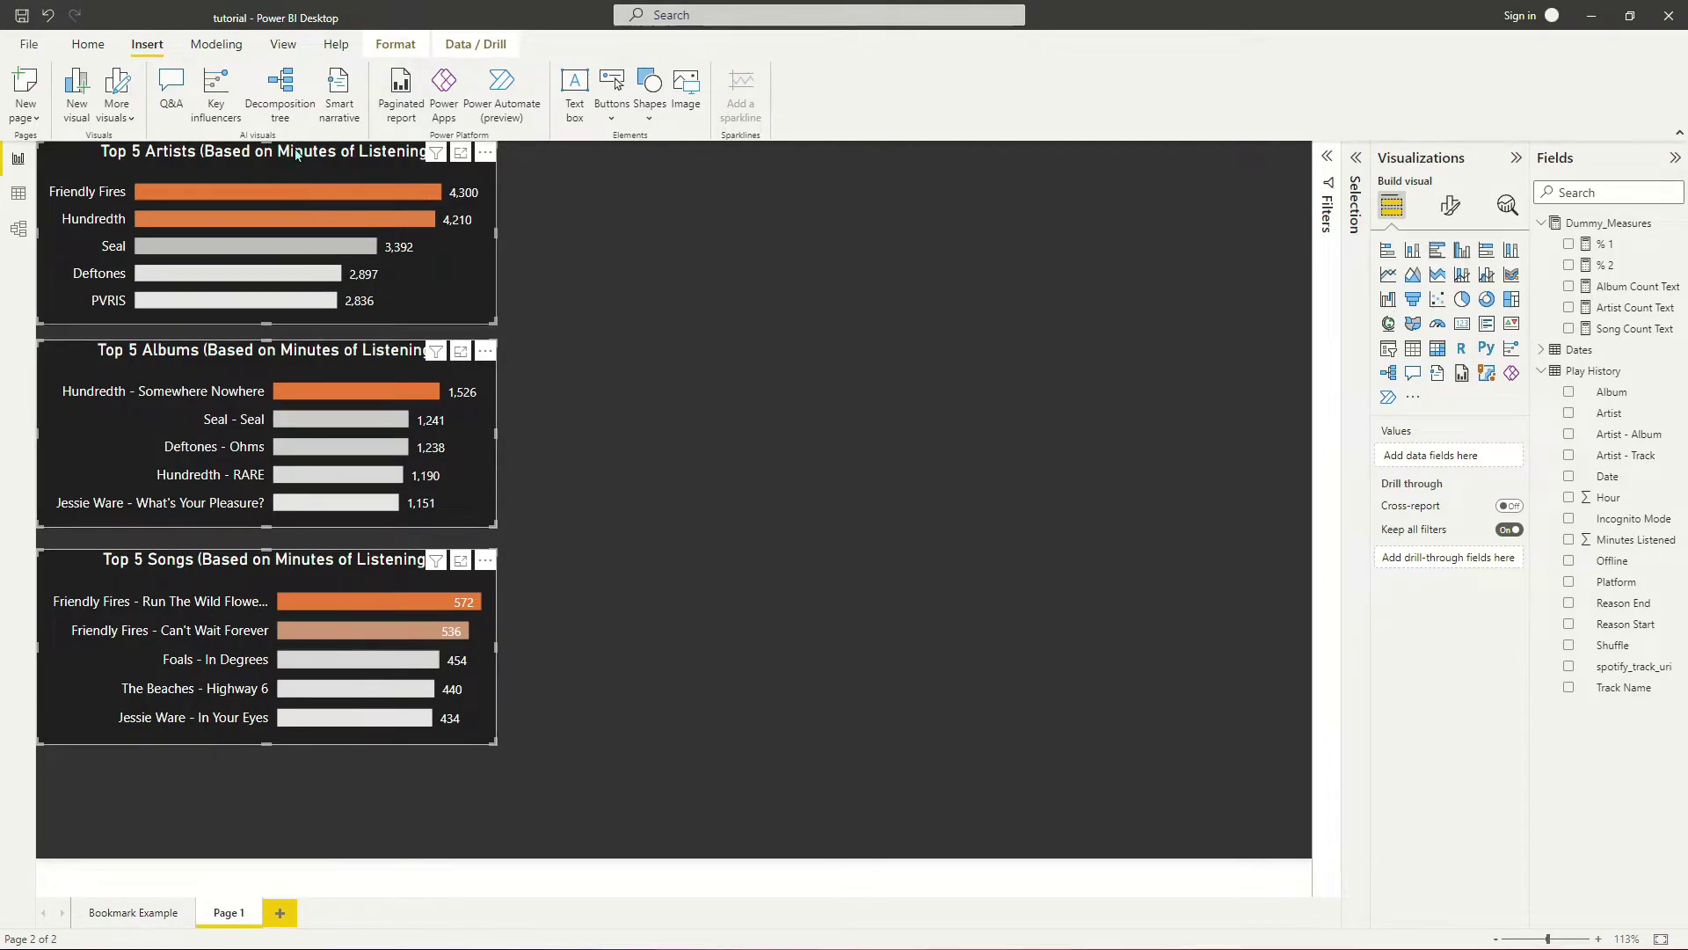
key(Delete)
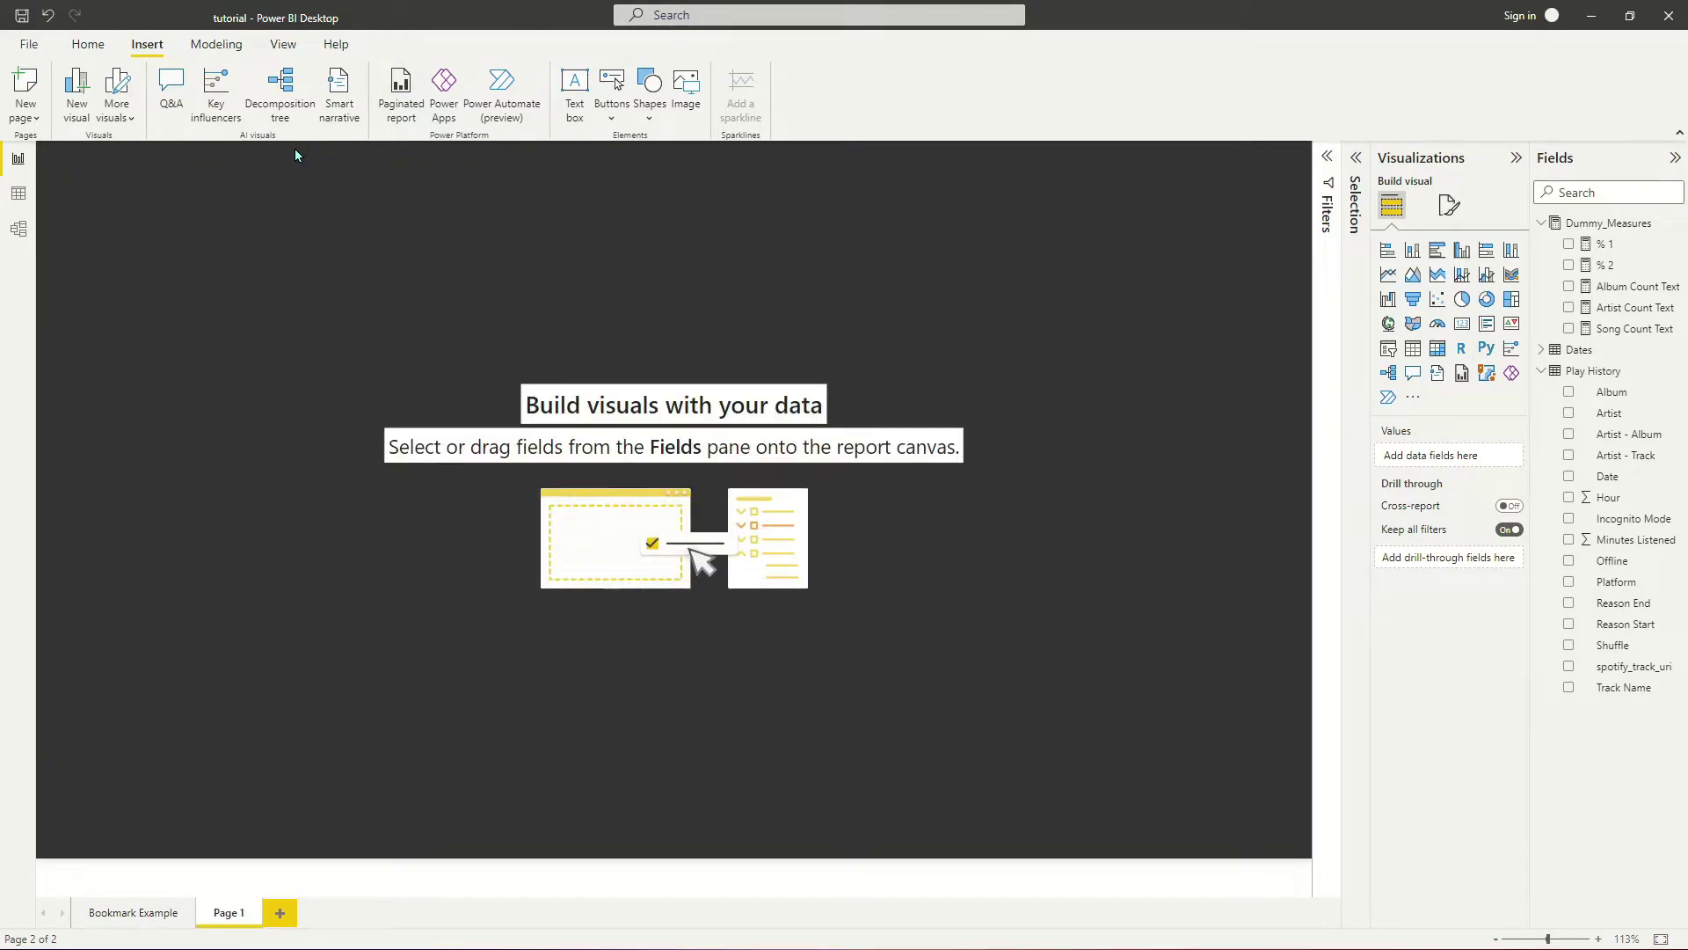
click(111, 915)
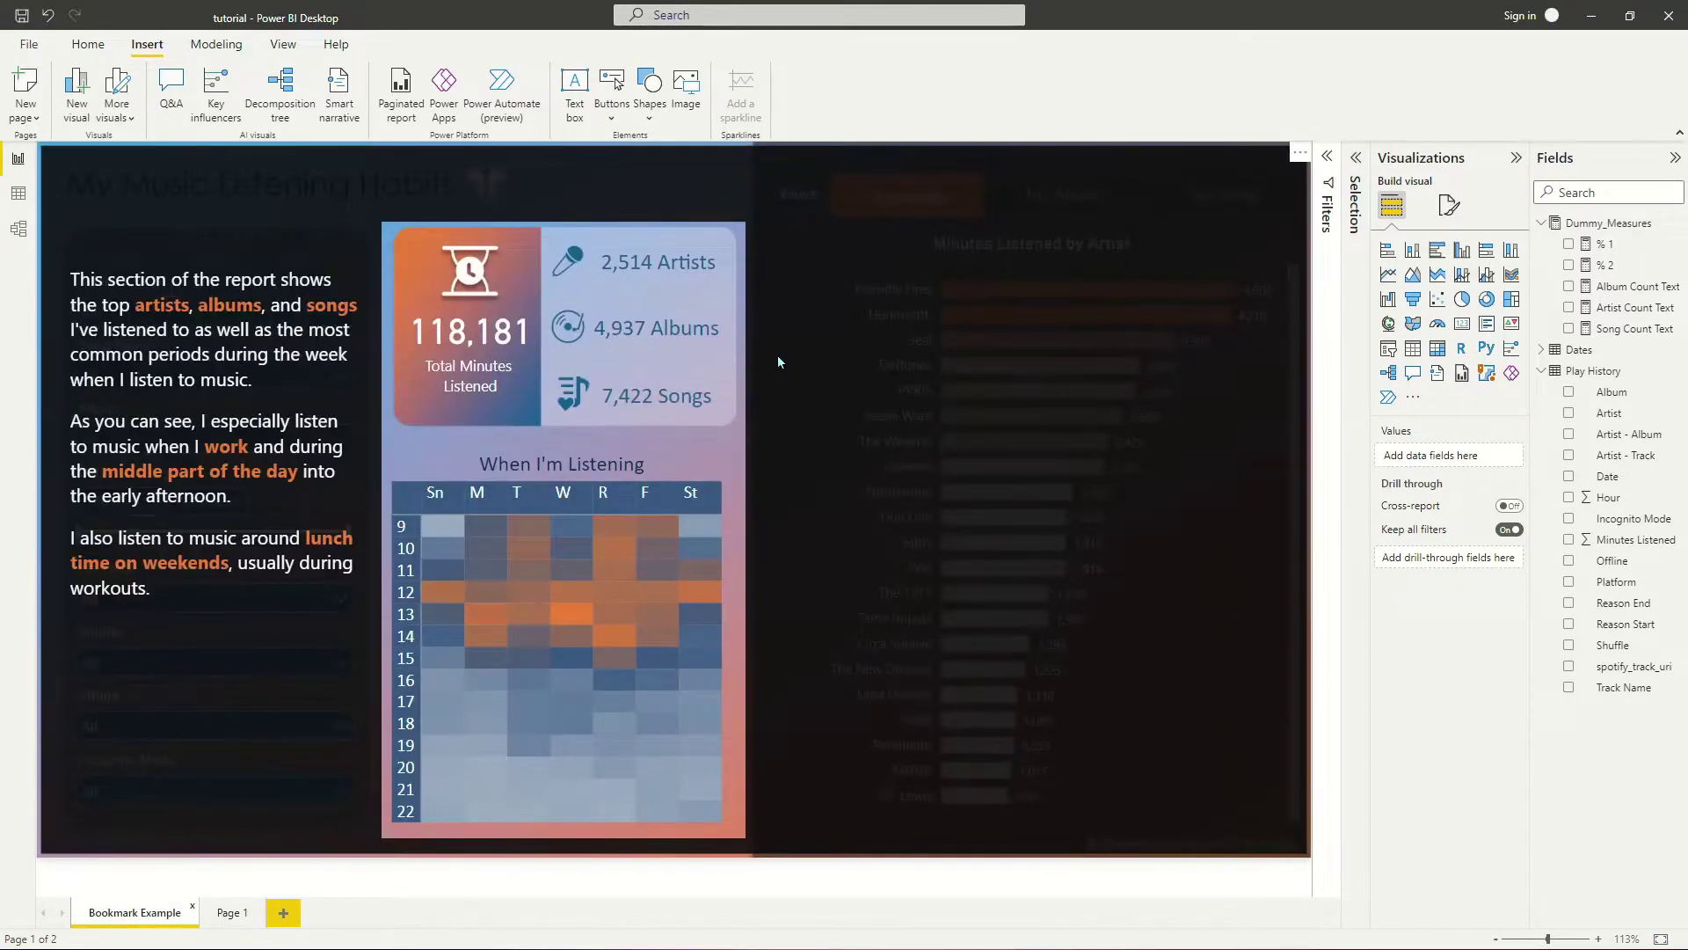
key(ctrl+v)
drag(299, 166, 1027, 239)
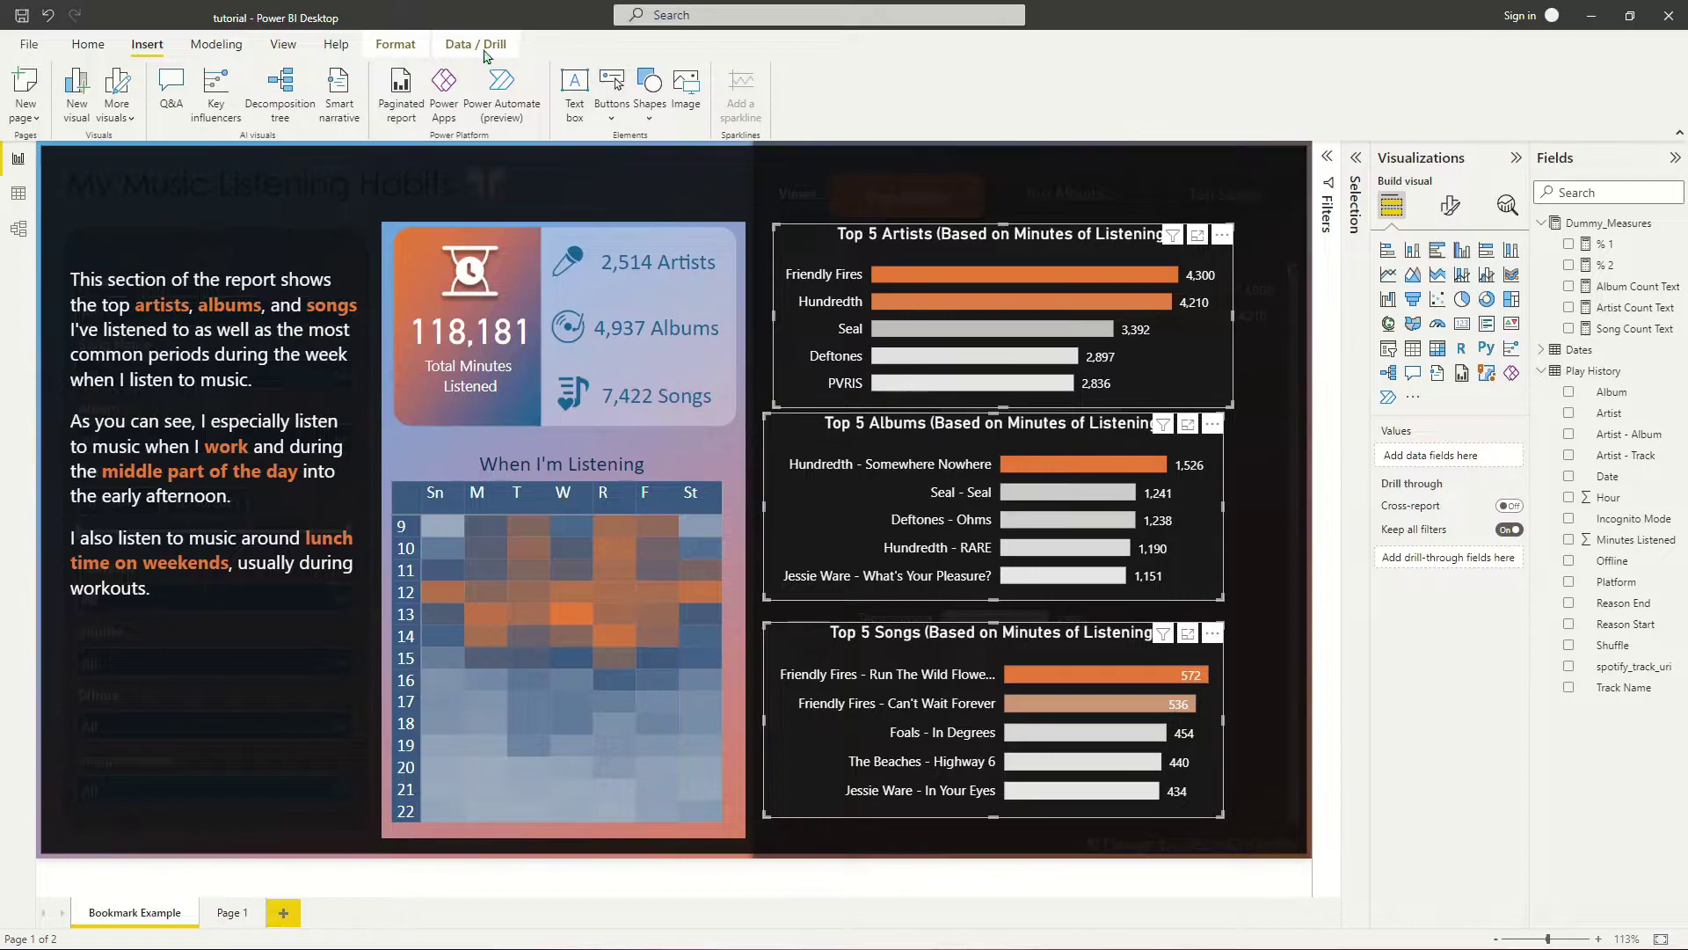
Step: Align the three Top 5 charts left and distribute them vertically
click(393, 46)
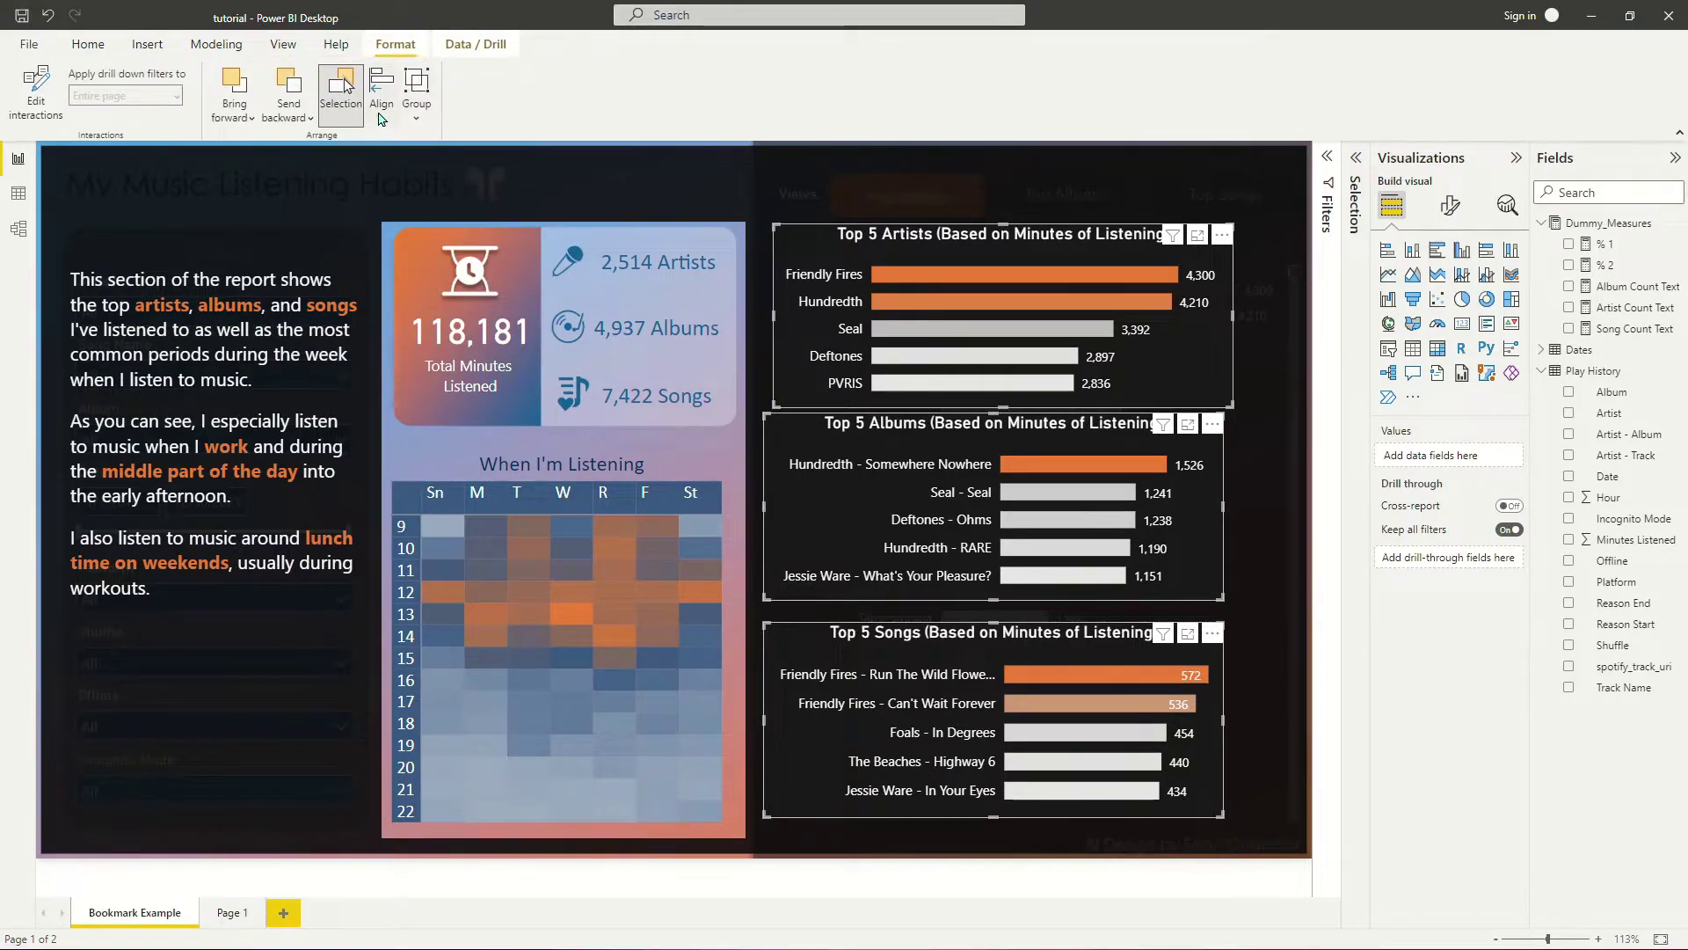
click(382, 112)
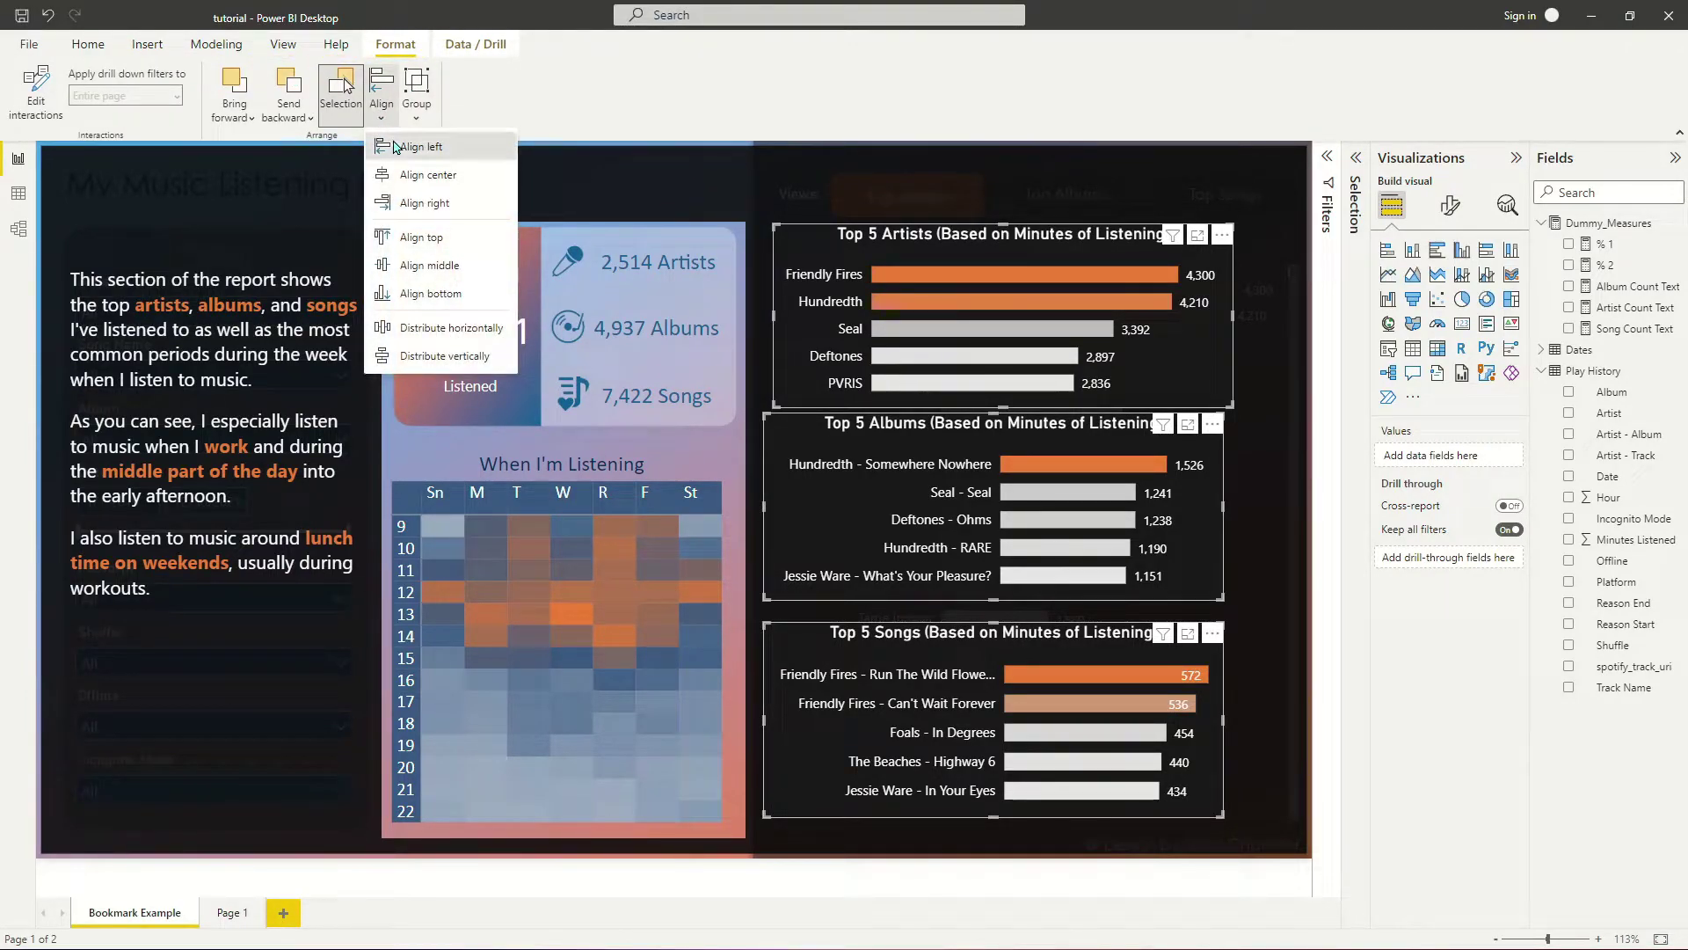
click(393, 146)
click(384, 113)
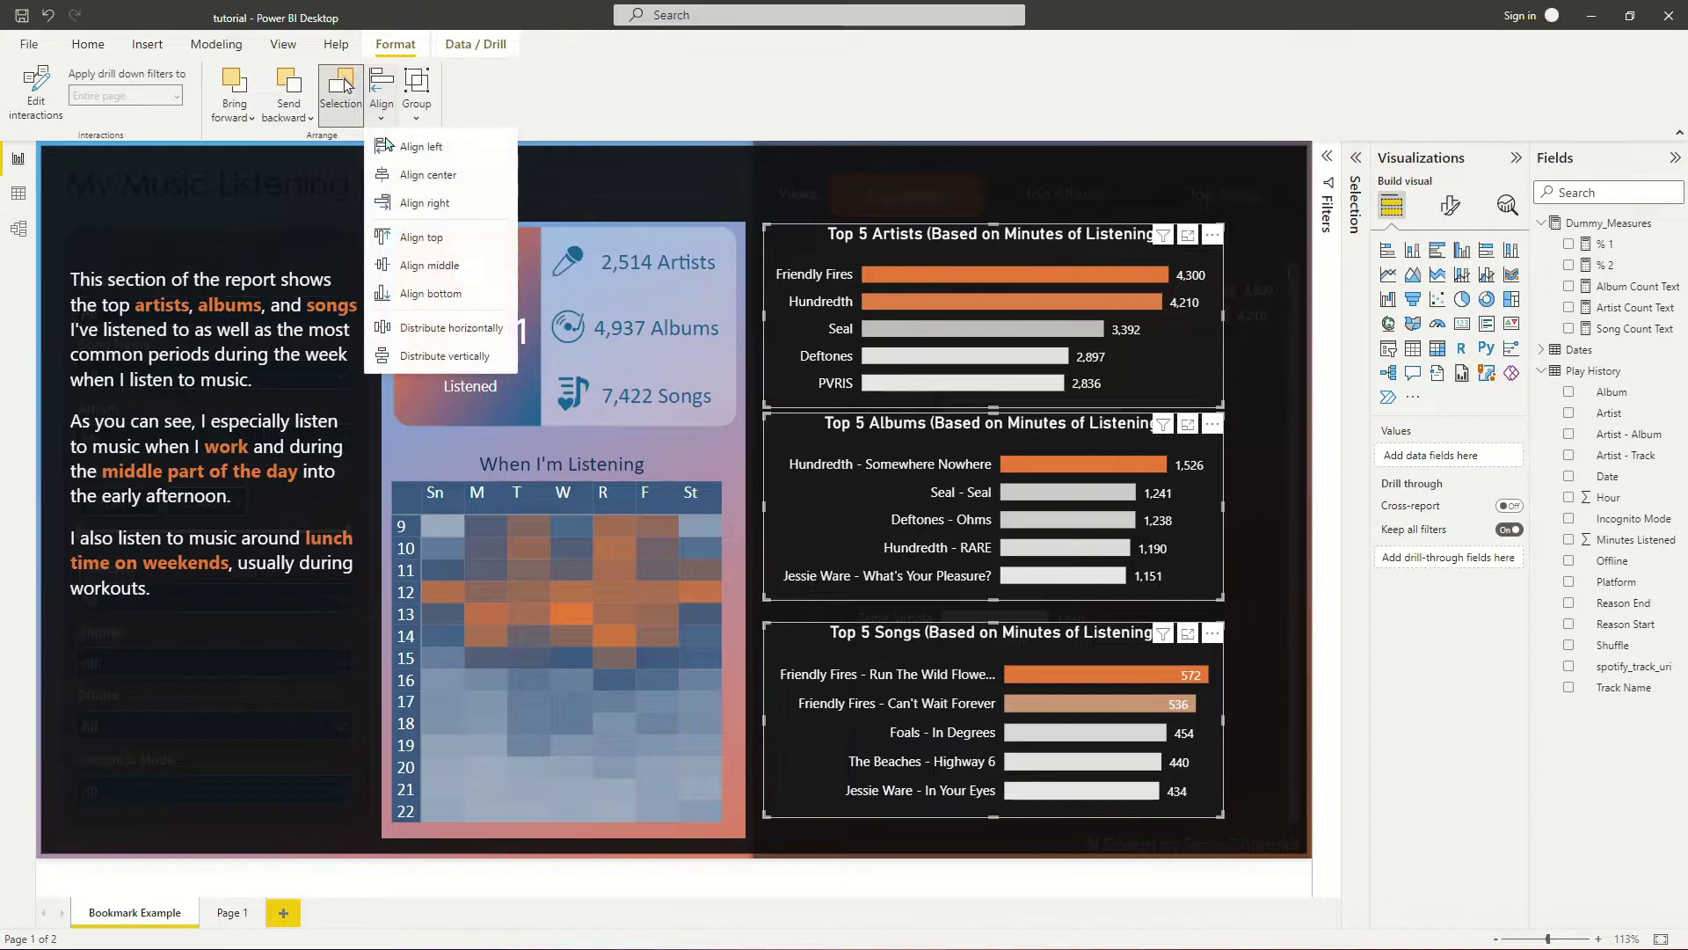
click(442, 357)
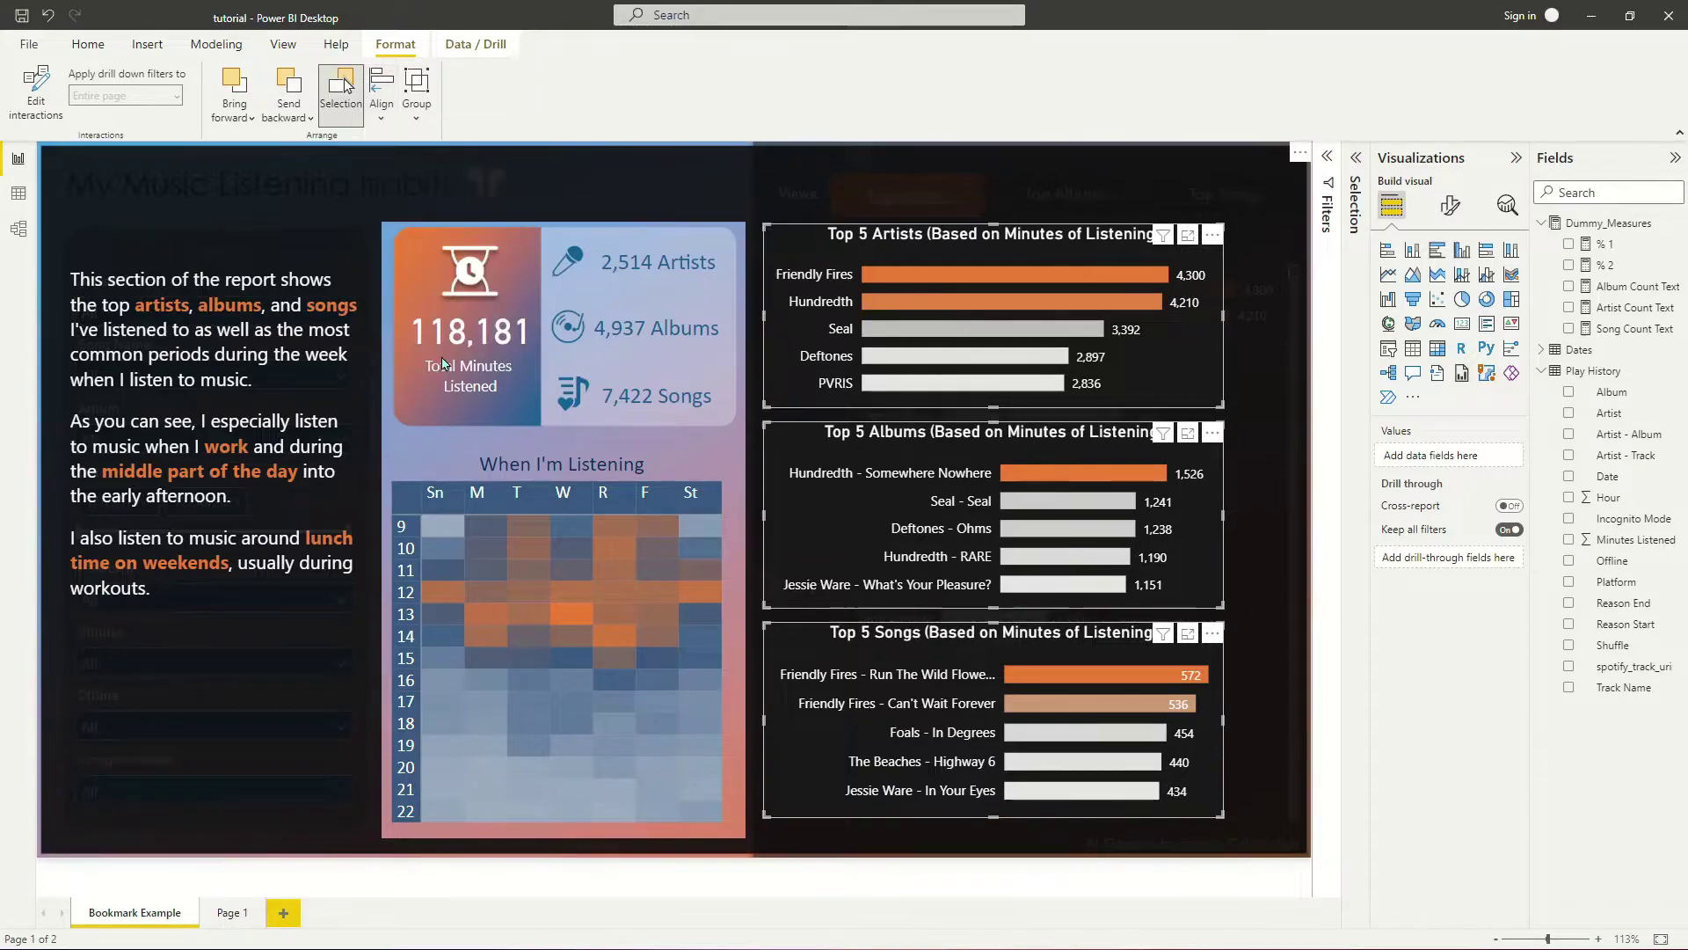
ctrl+click(1005, 239)
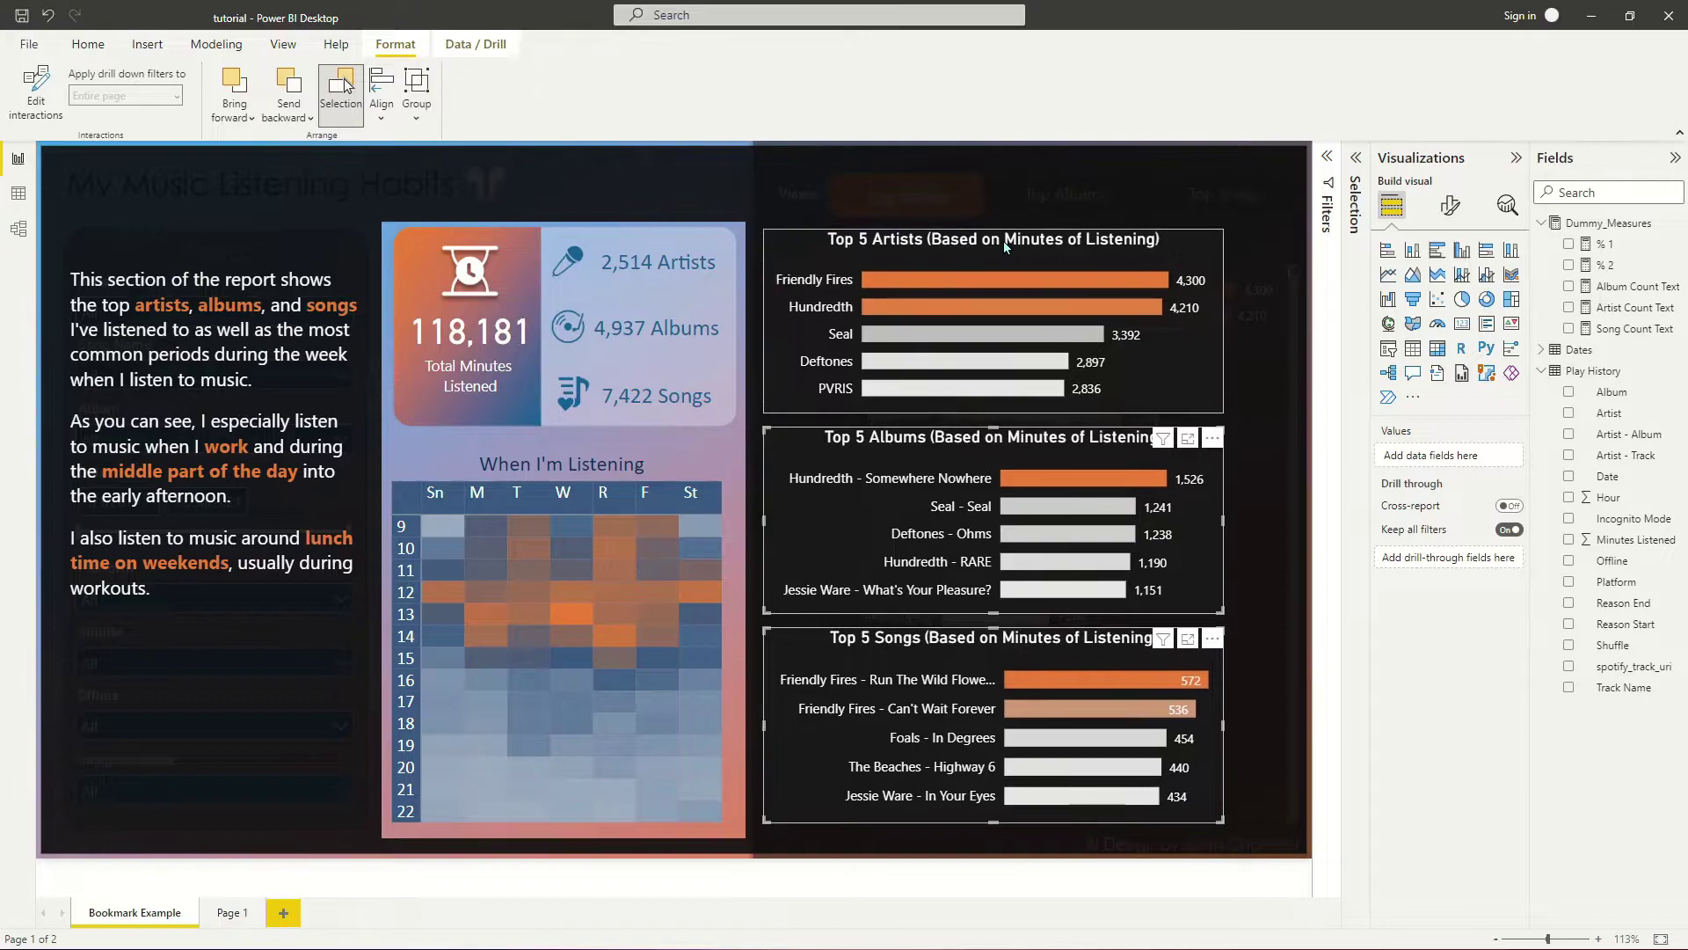
ctrl+click(1006, 242)
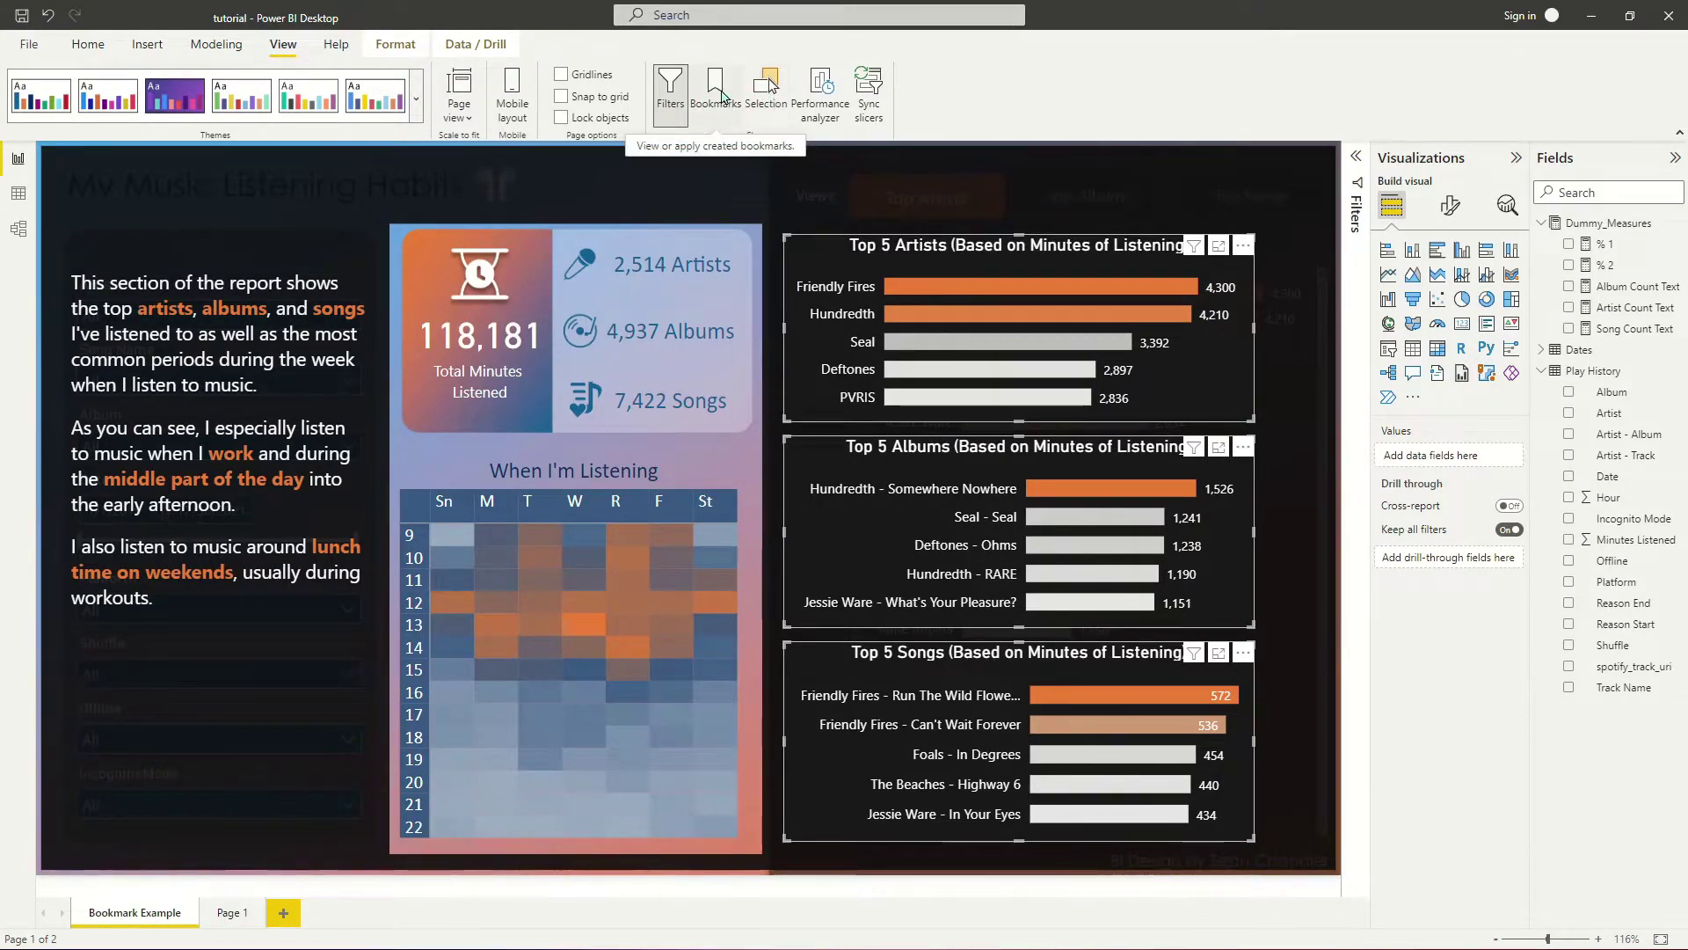
Step: Show the Bookmarks and Selection panes and add two new bookmarks
click(716, 92)
click(766, 92)
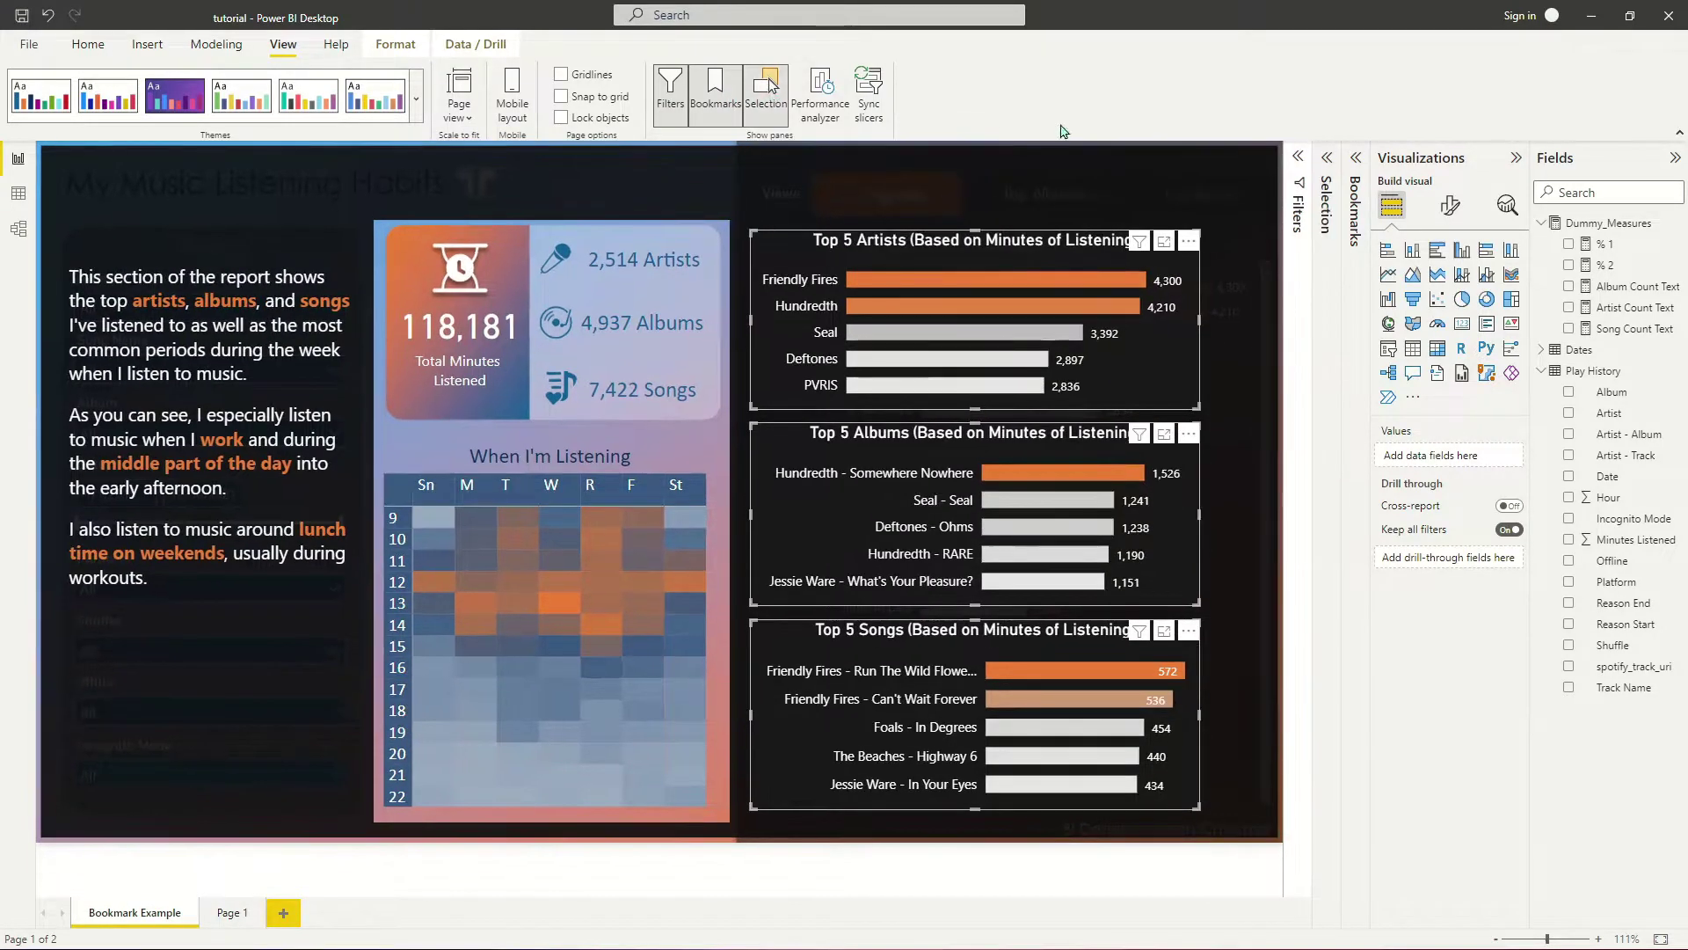
click(1329, 160)
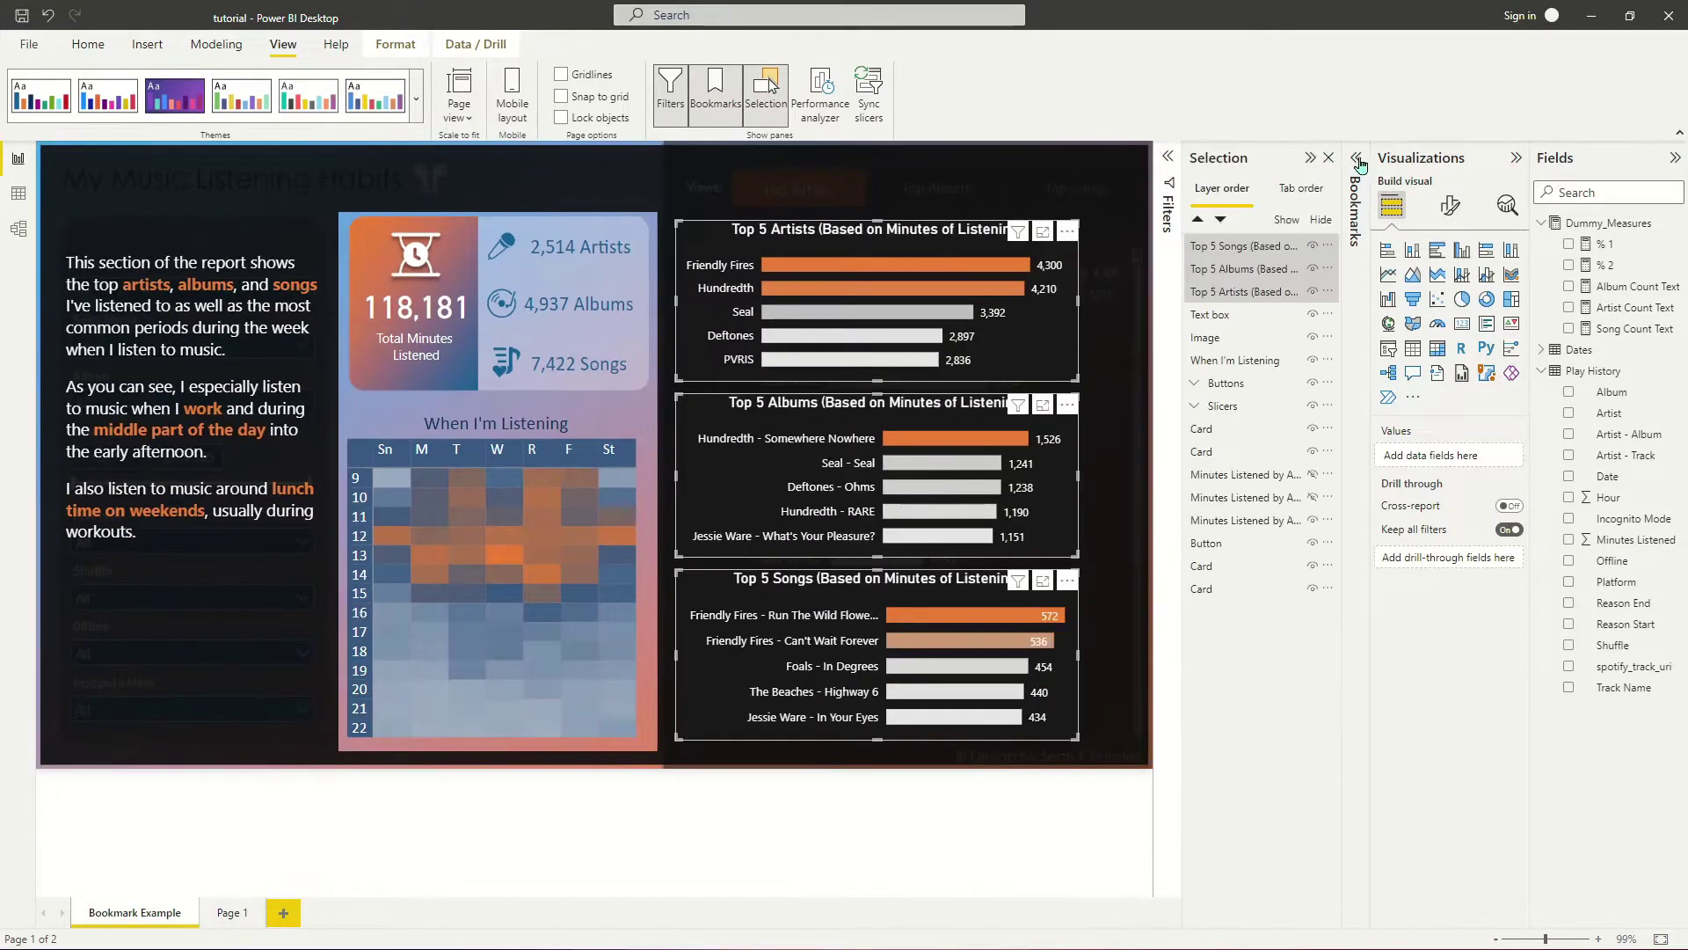
click(1357, 161)
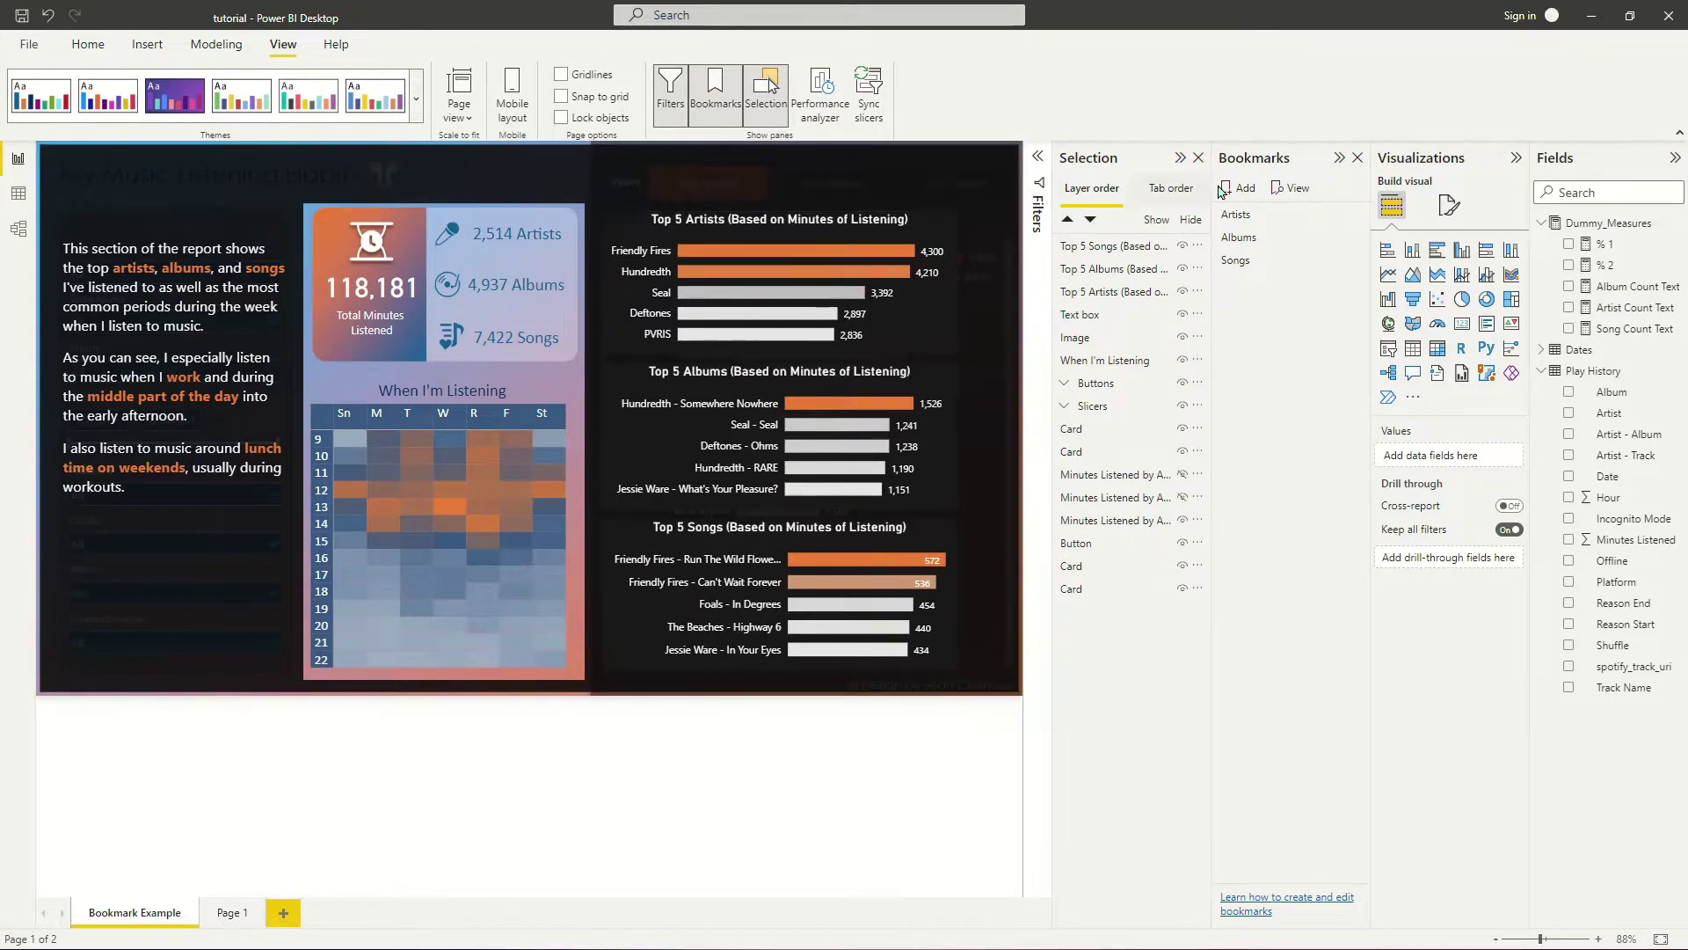
click(1246, 190)
click(1246, 190)
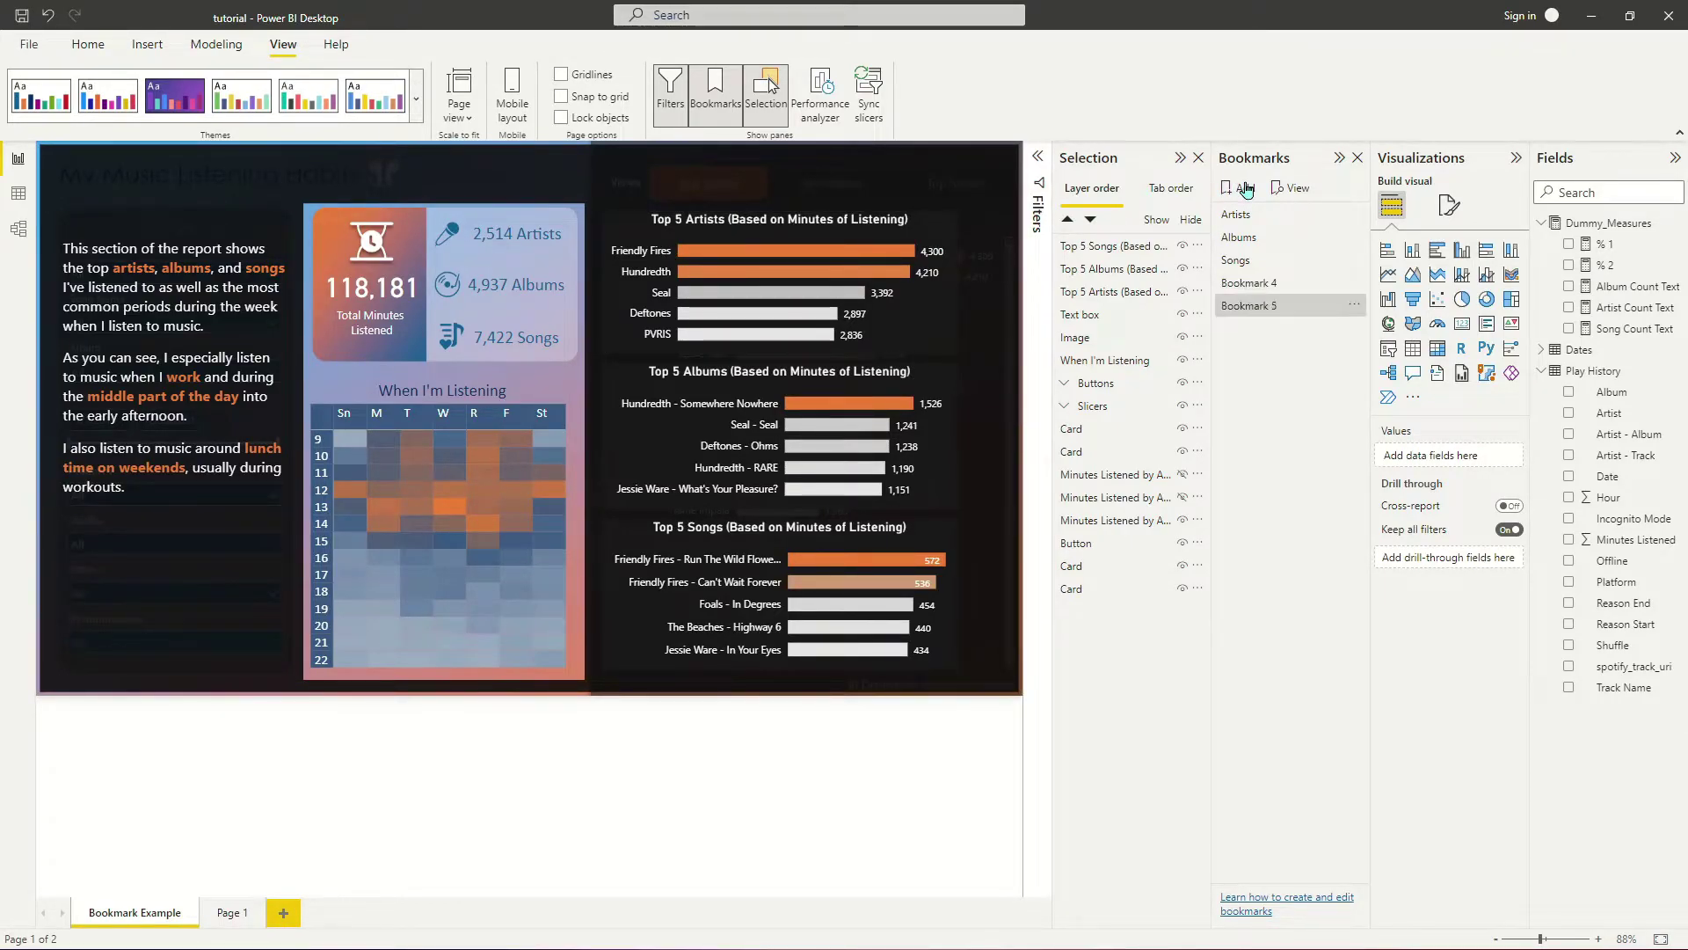
Step: Rename the two new bookmarks Commentary ON and Commentary OFF
double_click(1253, 283)
text(Commentary)
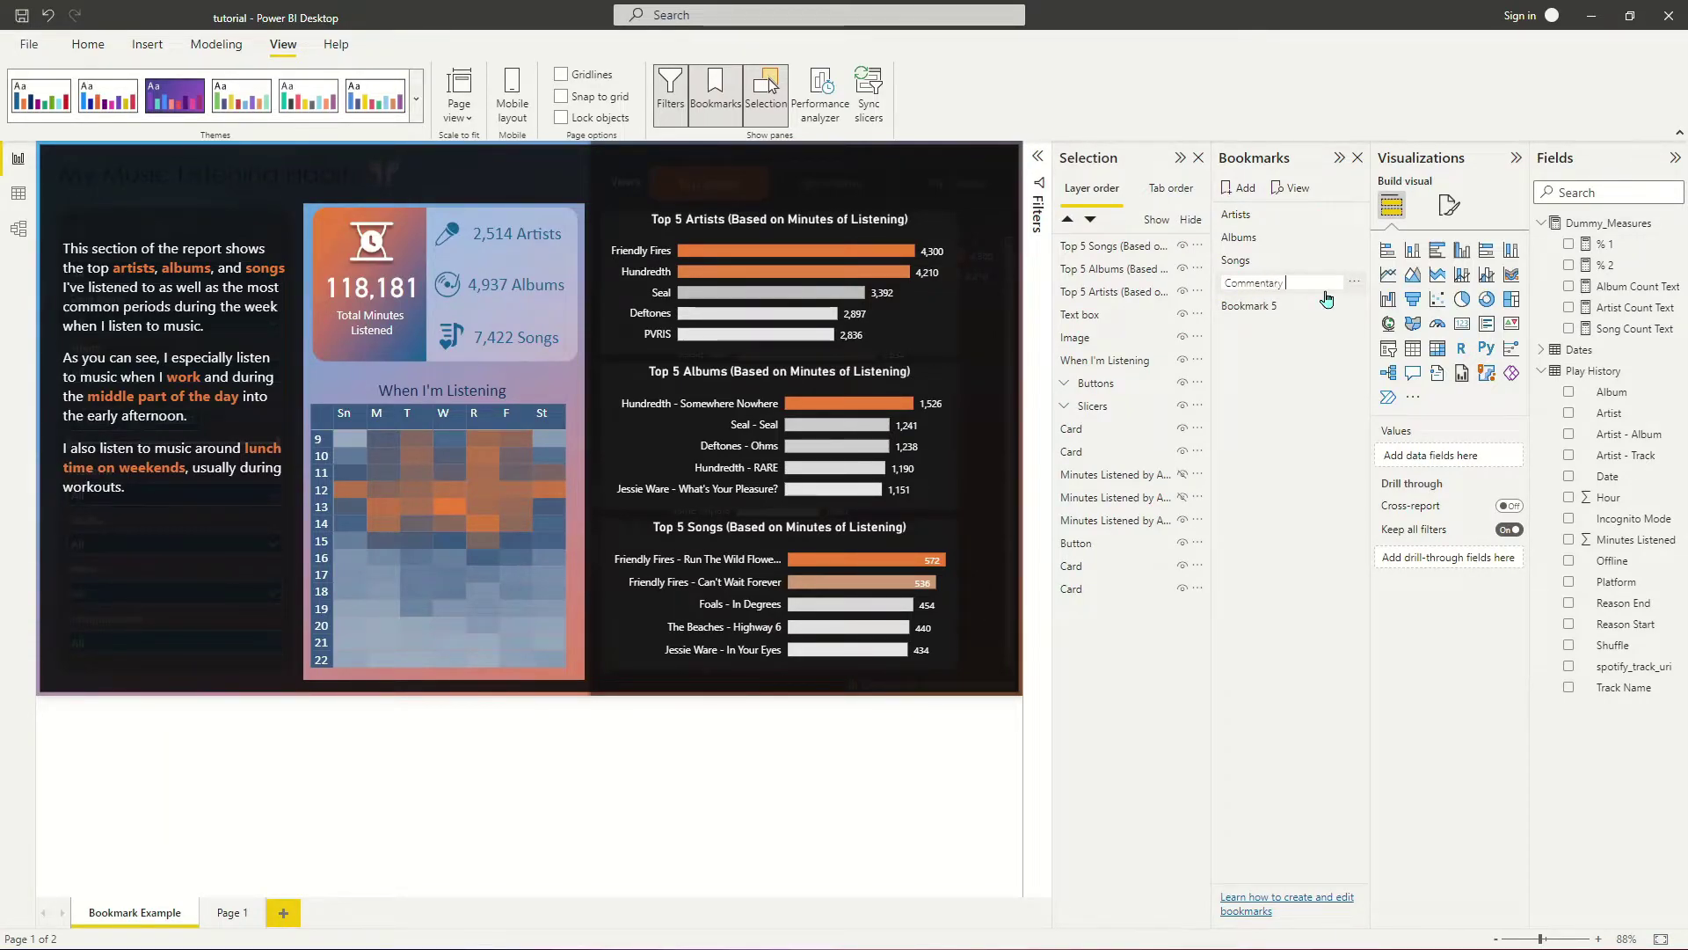
key(Return)
double_click(1244, 306)
text(Commentary)
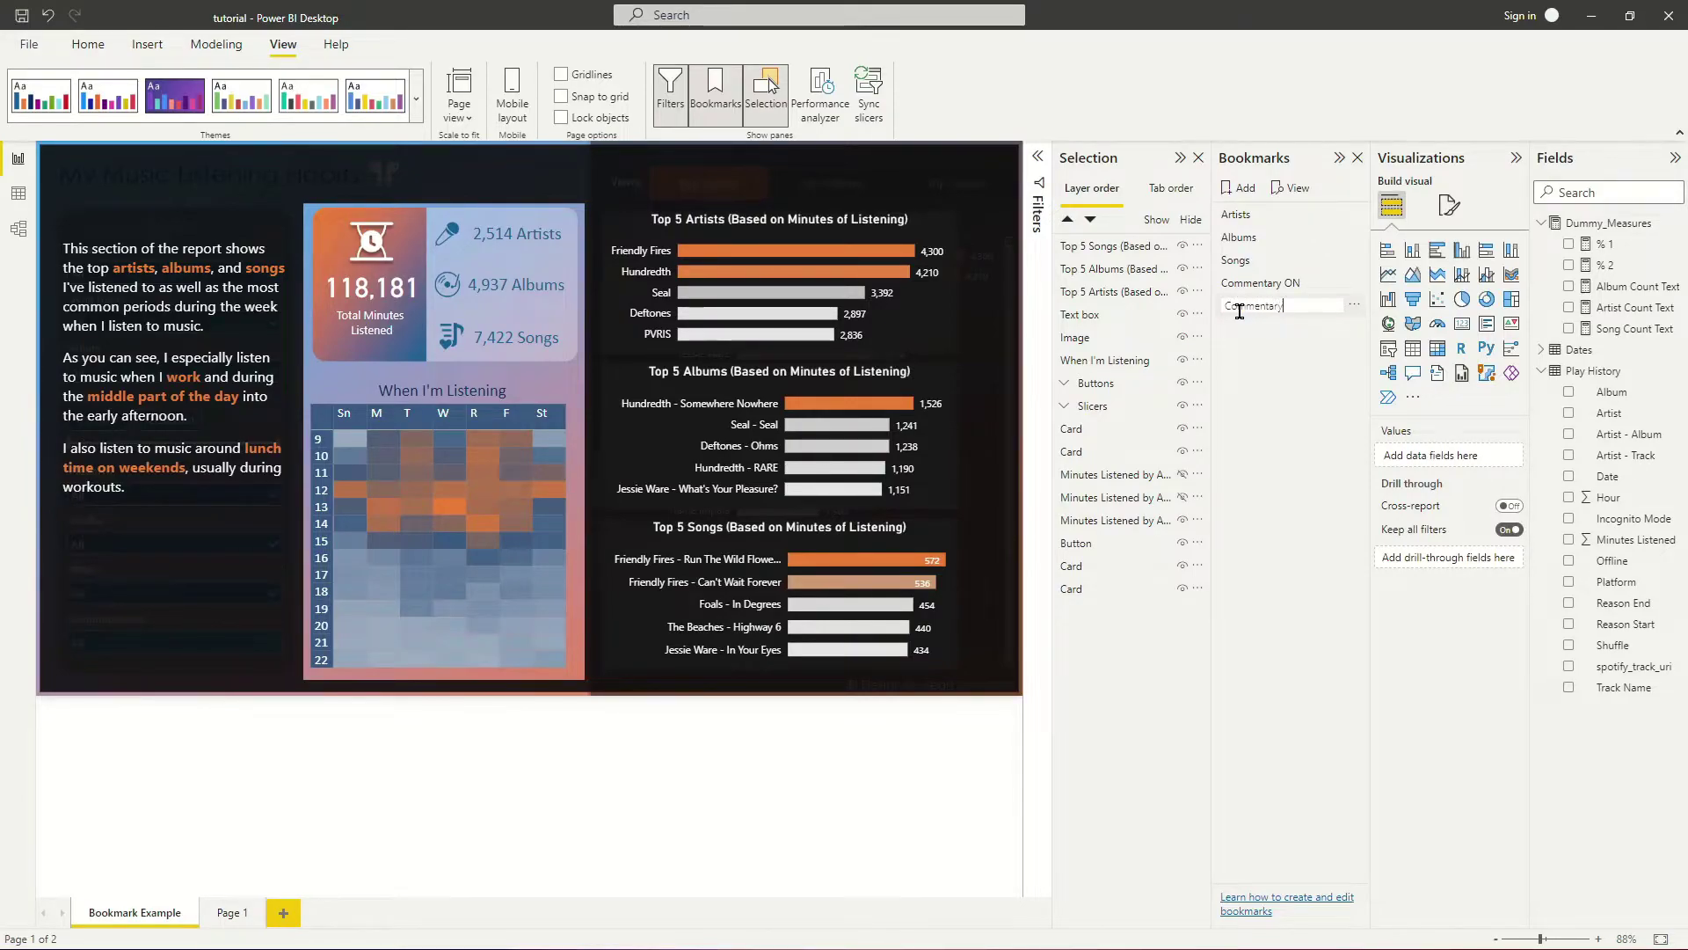
text( OFF)
key(Return)
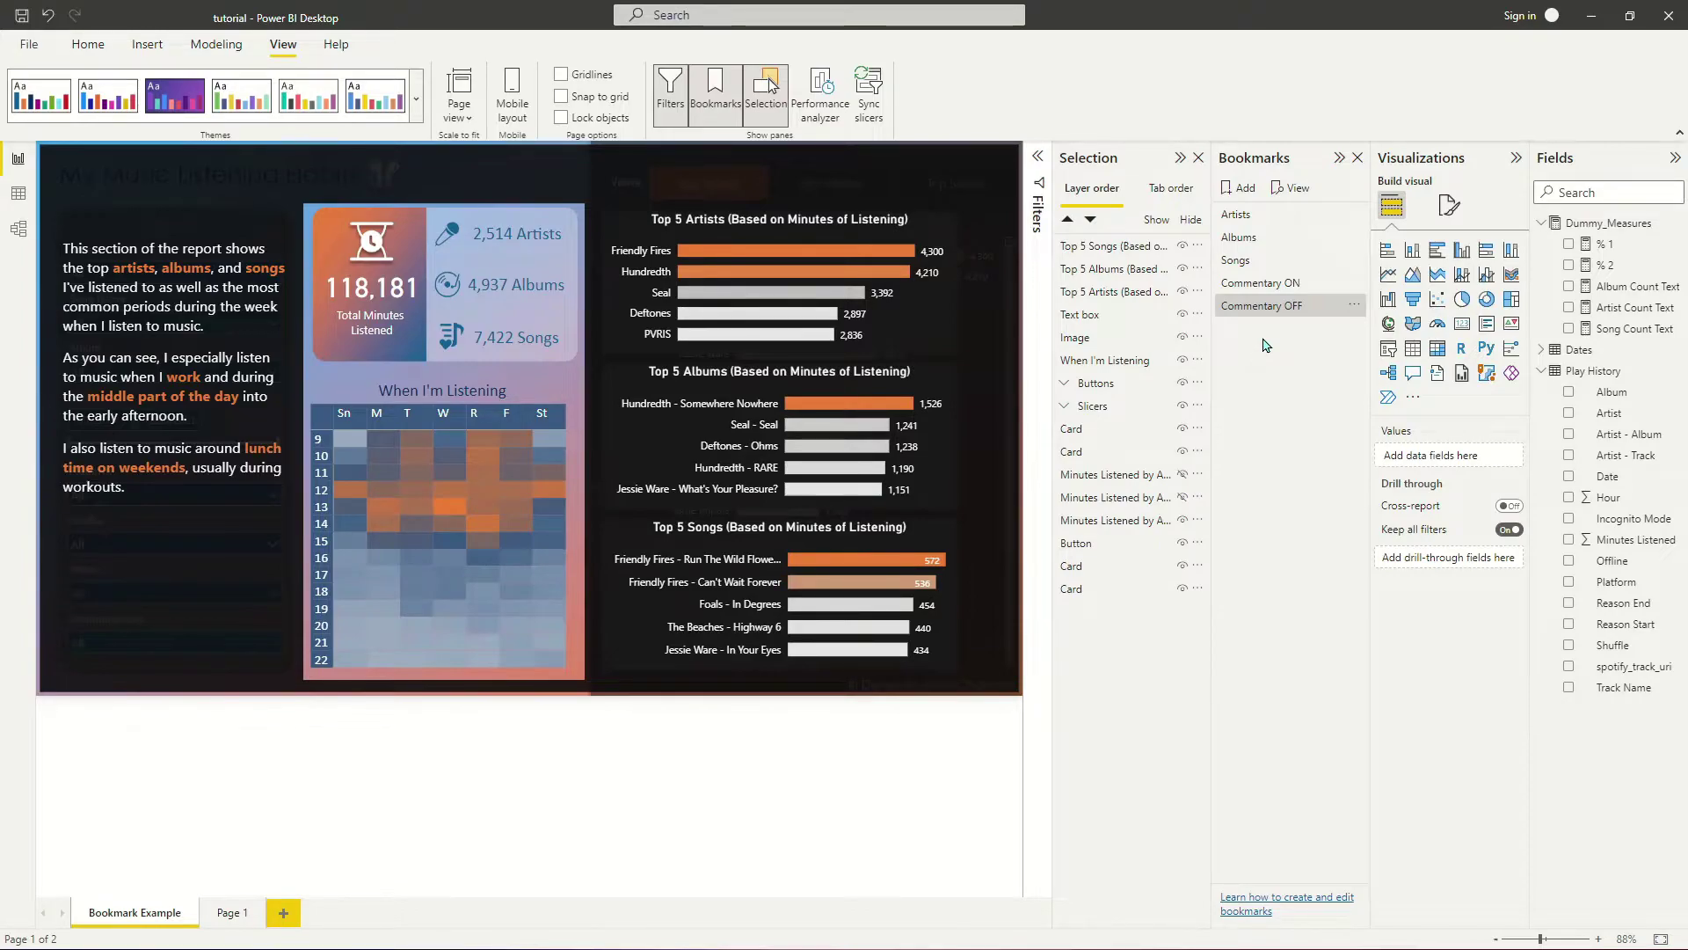
Step: Set Commentary ON to skip Data and apply only to Selected visuals
right_click(1297, 288)
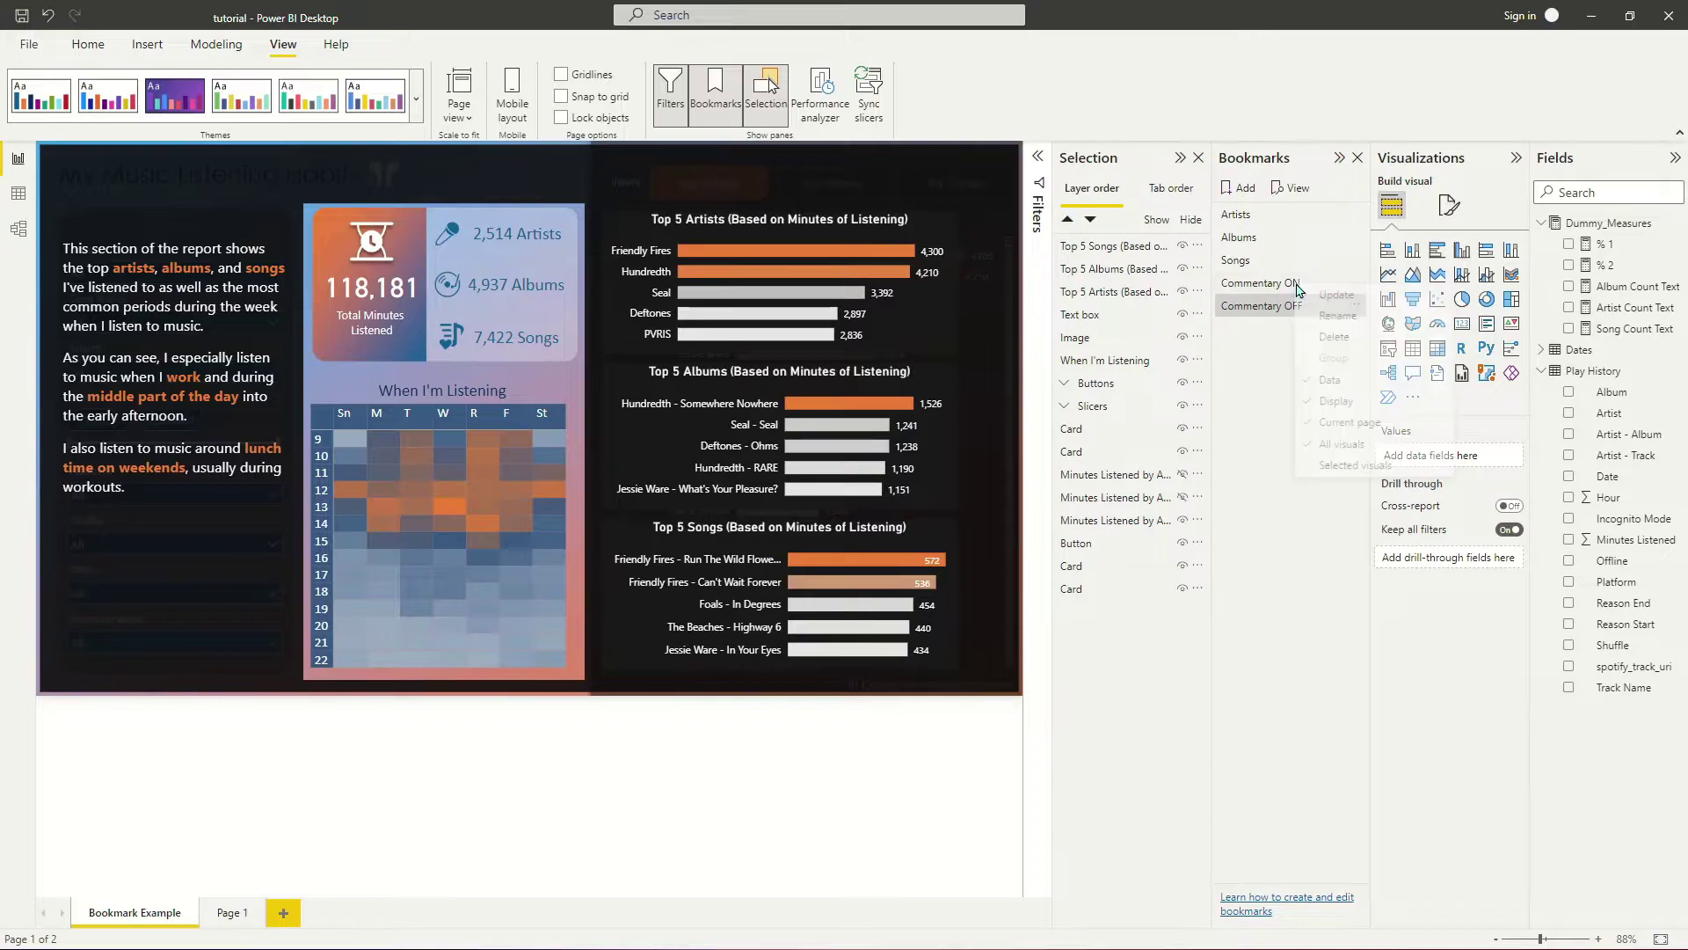
click(1336, 382)
right_click(1290, 290)
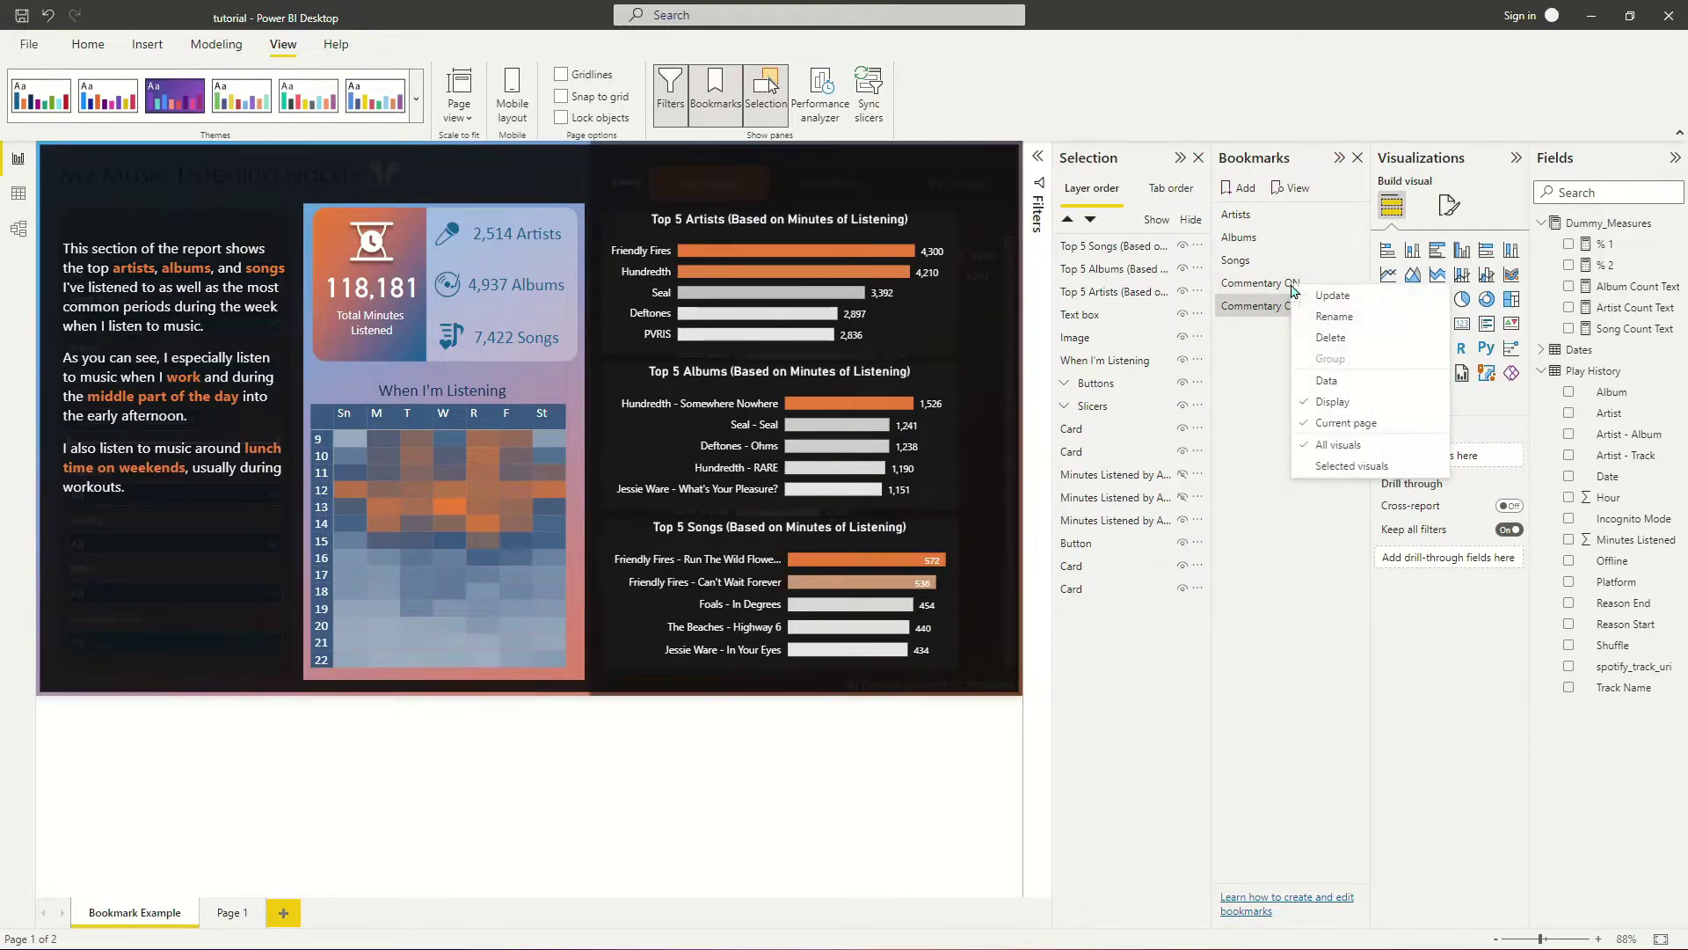
click(1351, 465)
Step: Set Commentary OFF to skip Data and apply only to Selected visuals
right_click(1270, 302)
click(1332, 403)
right_click(1271, 308)
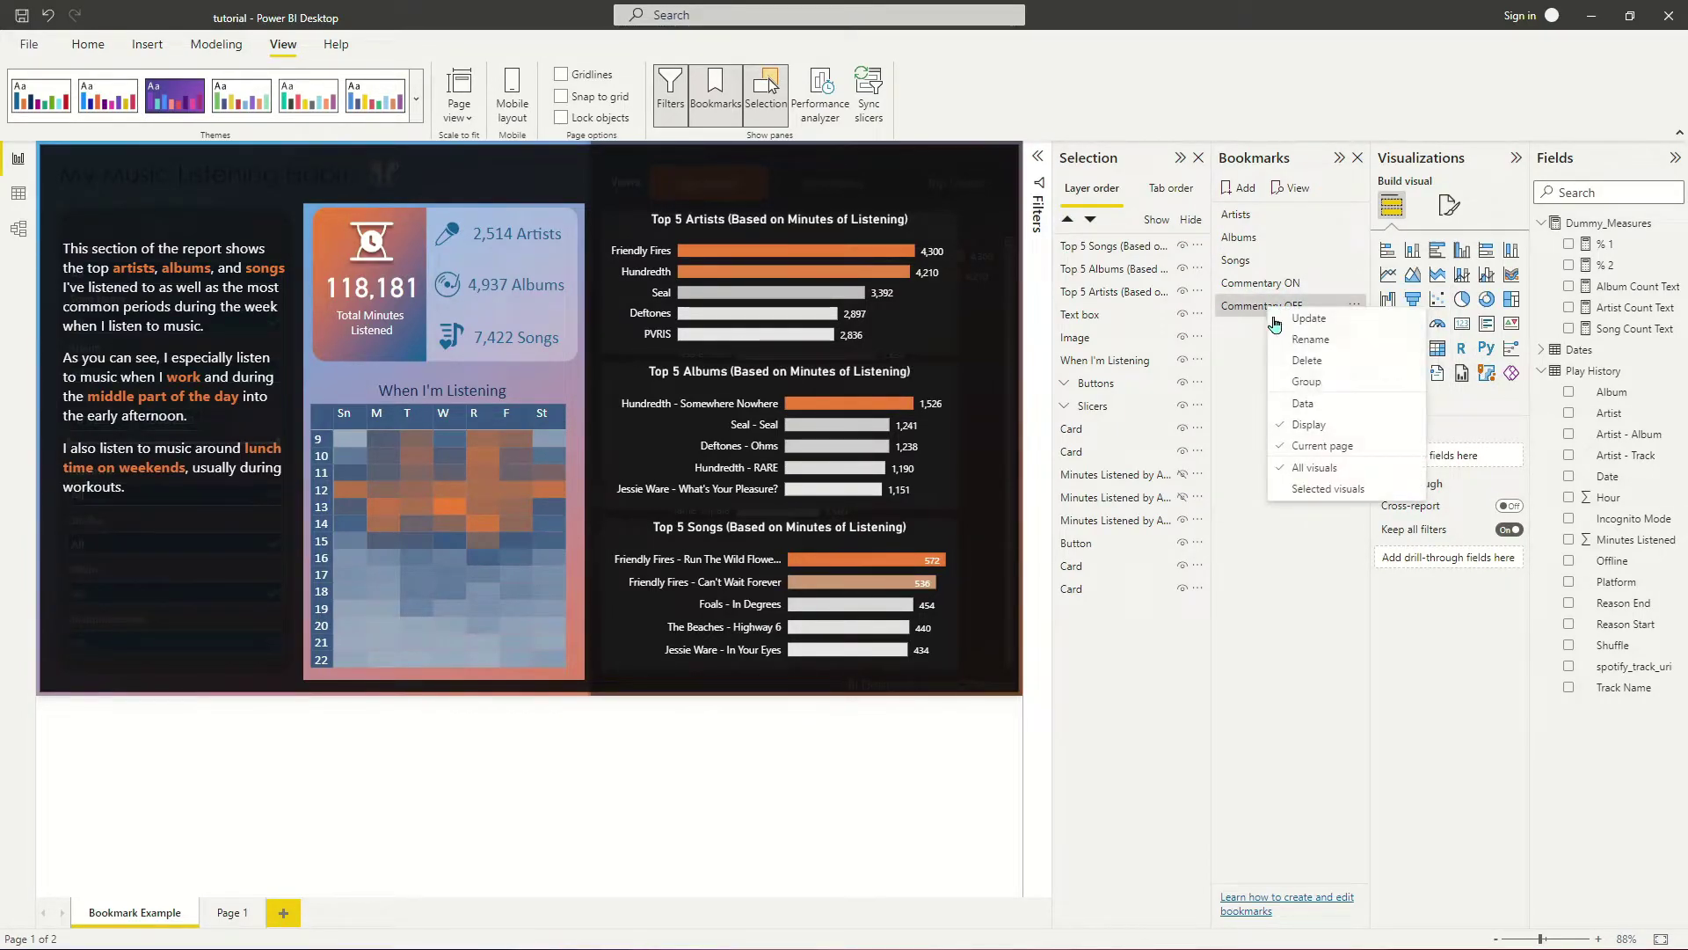
click(1323, 489)
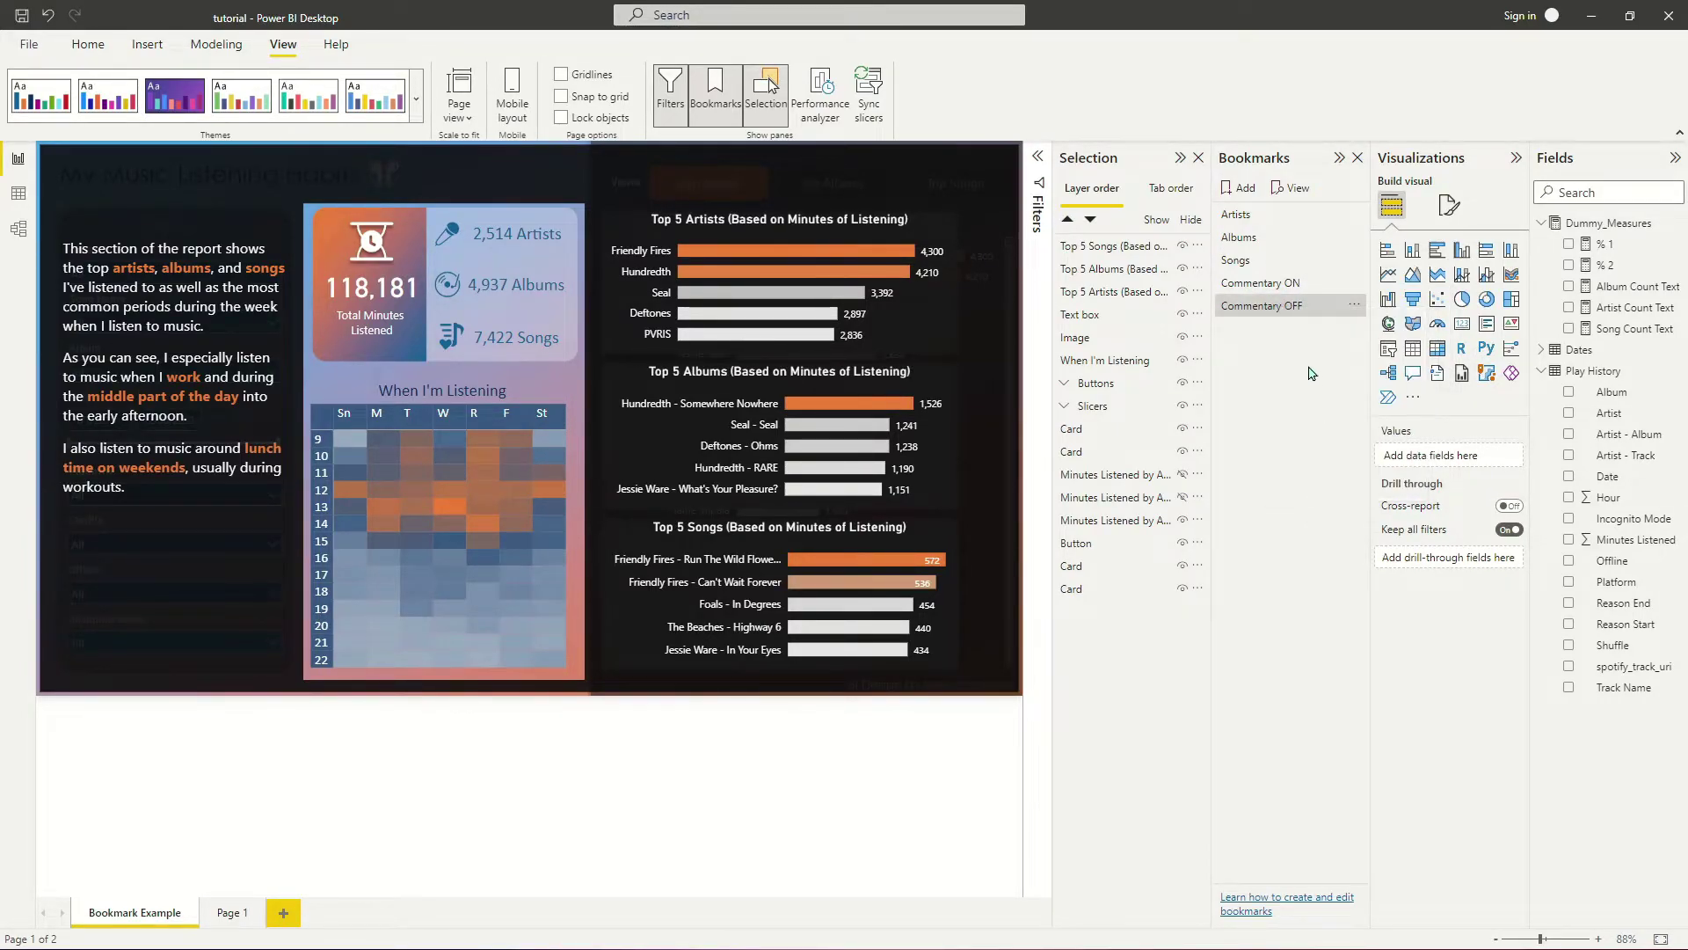
right_click(1277, 283)
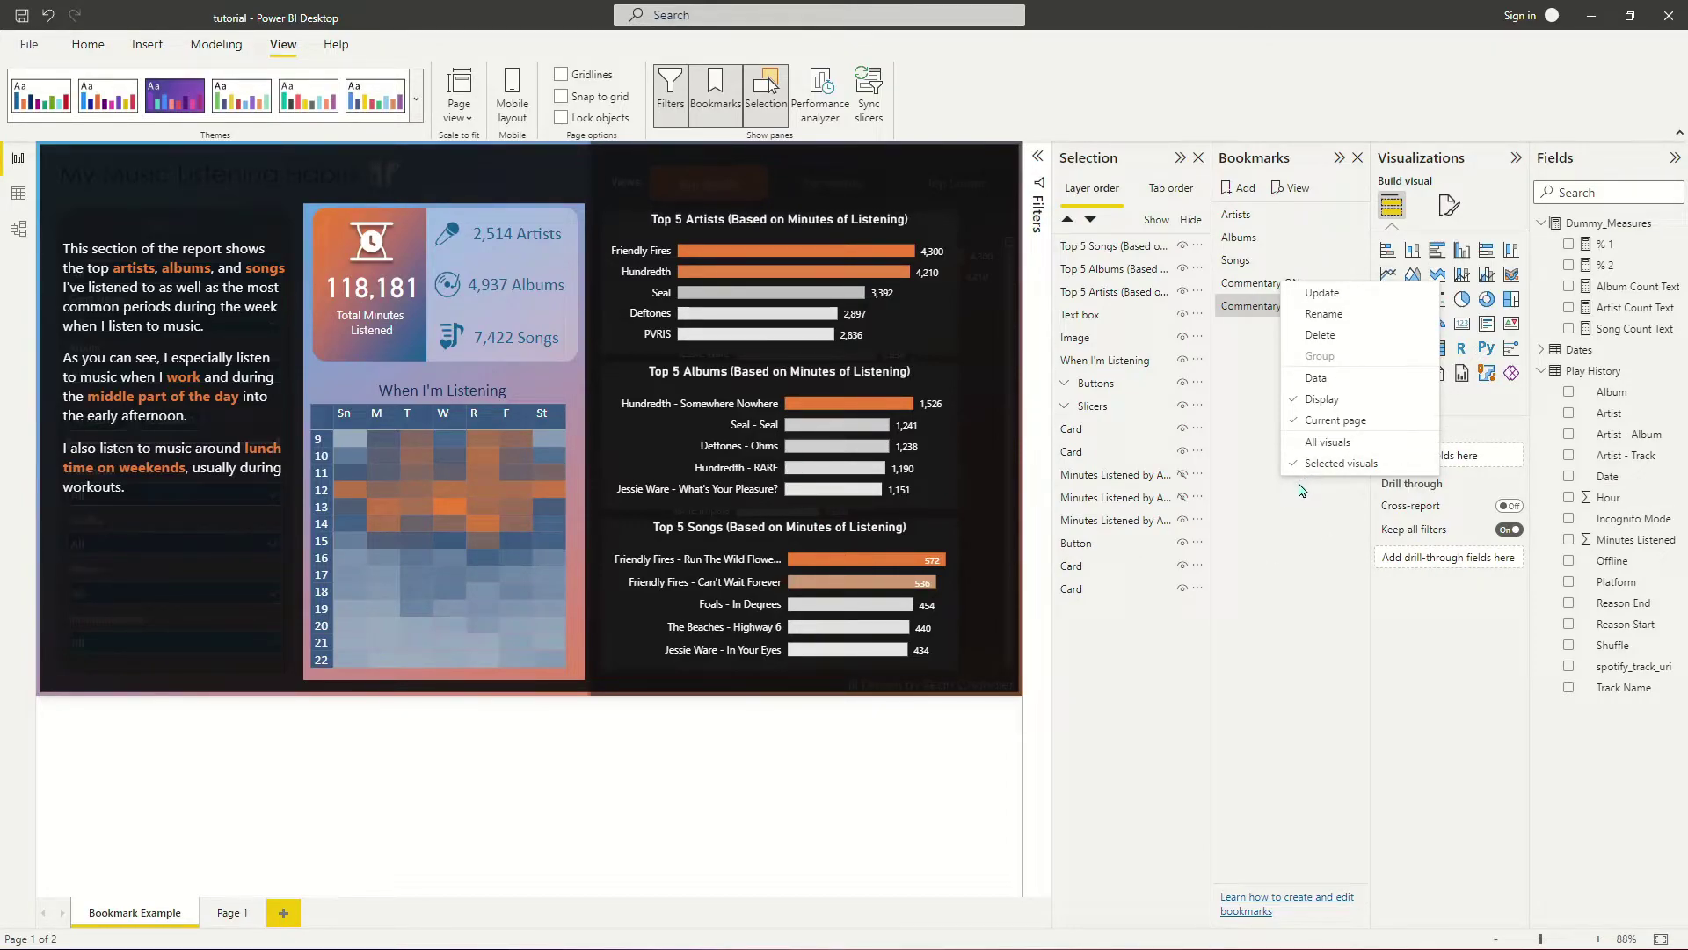
Step: Multi-select the commentary text box, Top 5 Songs, Albums, Artists charts and overlay image
click(1294, 281)
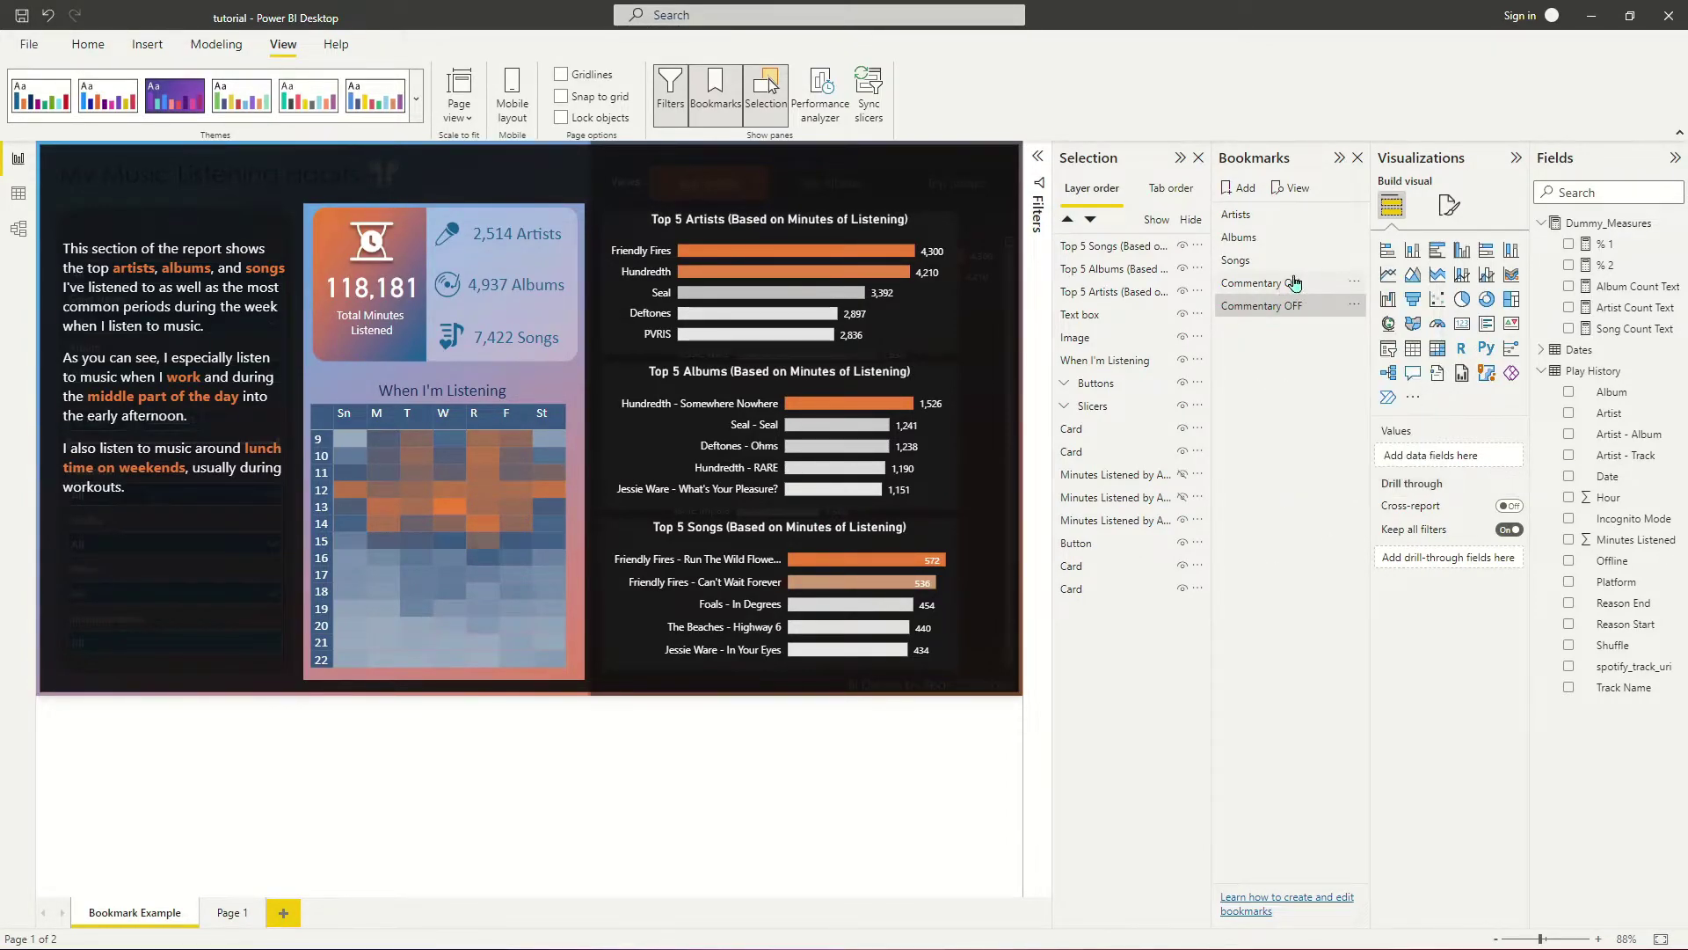
click(202, 288)
click(202, 287)
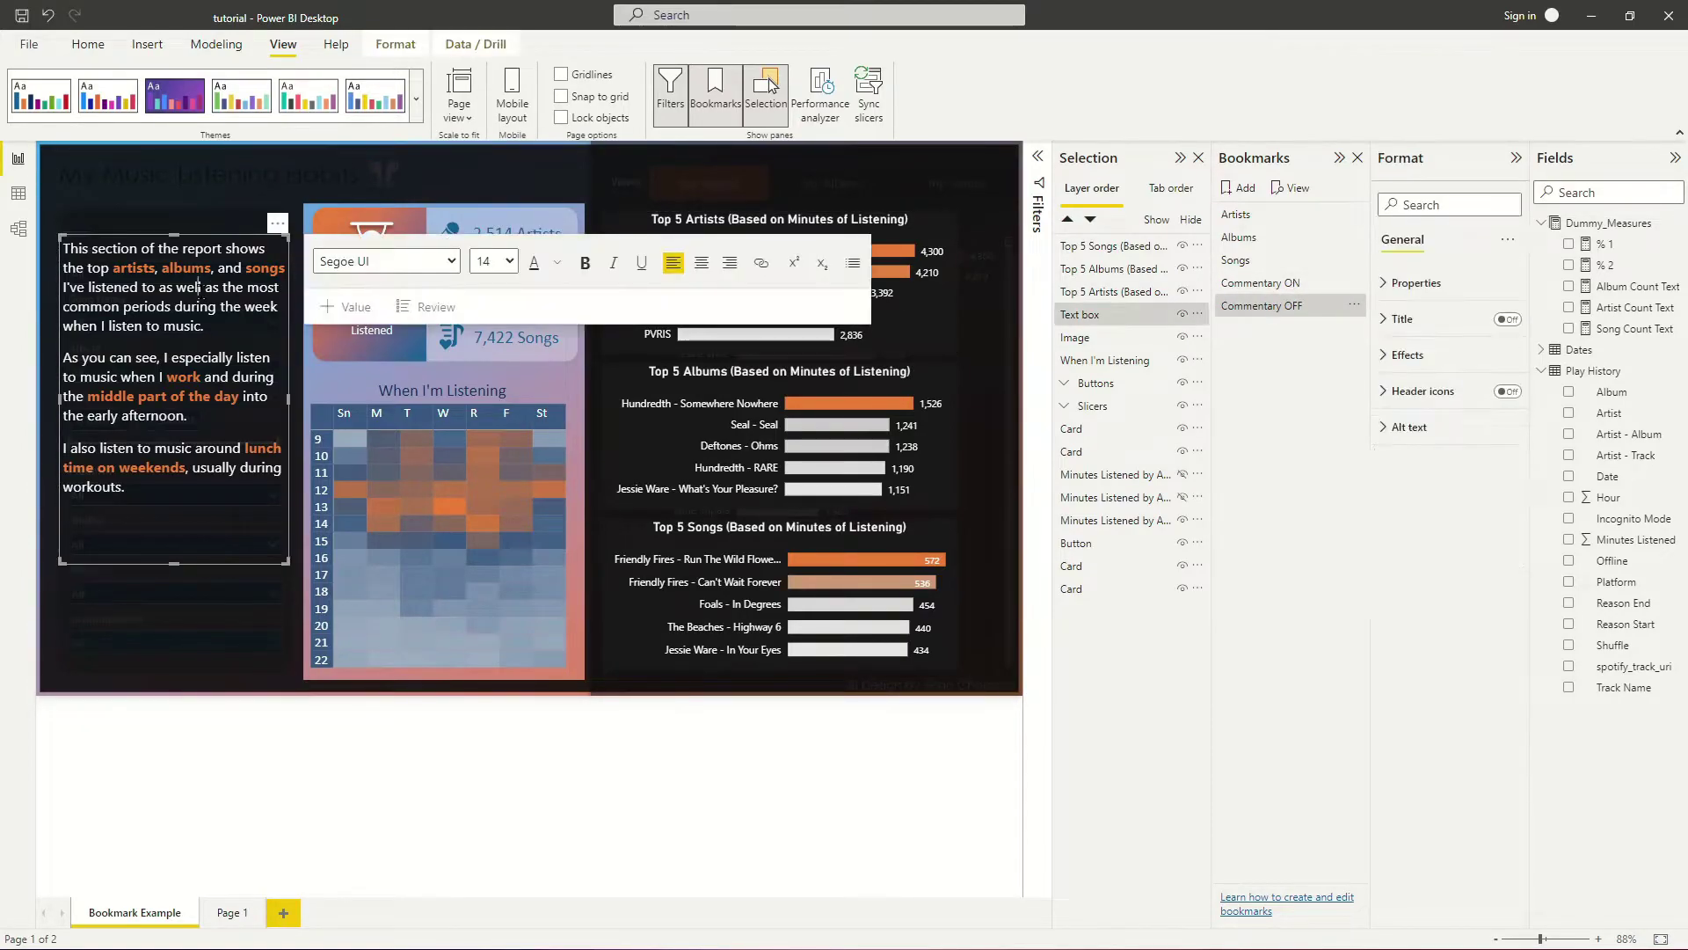
click(707, 539)
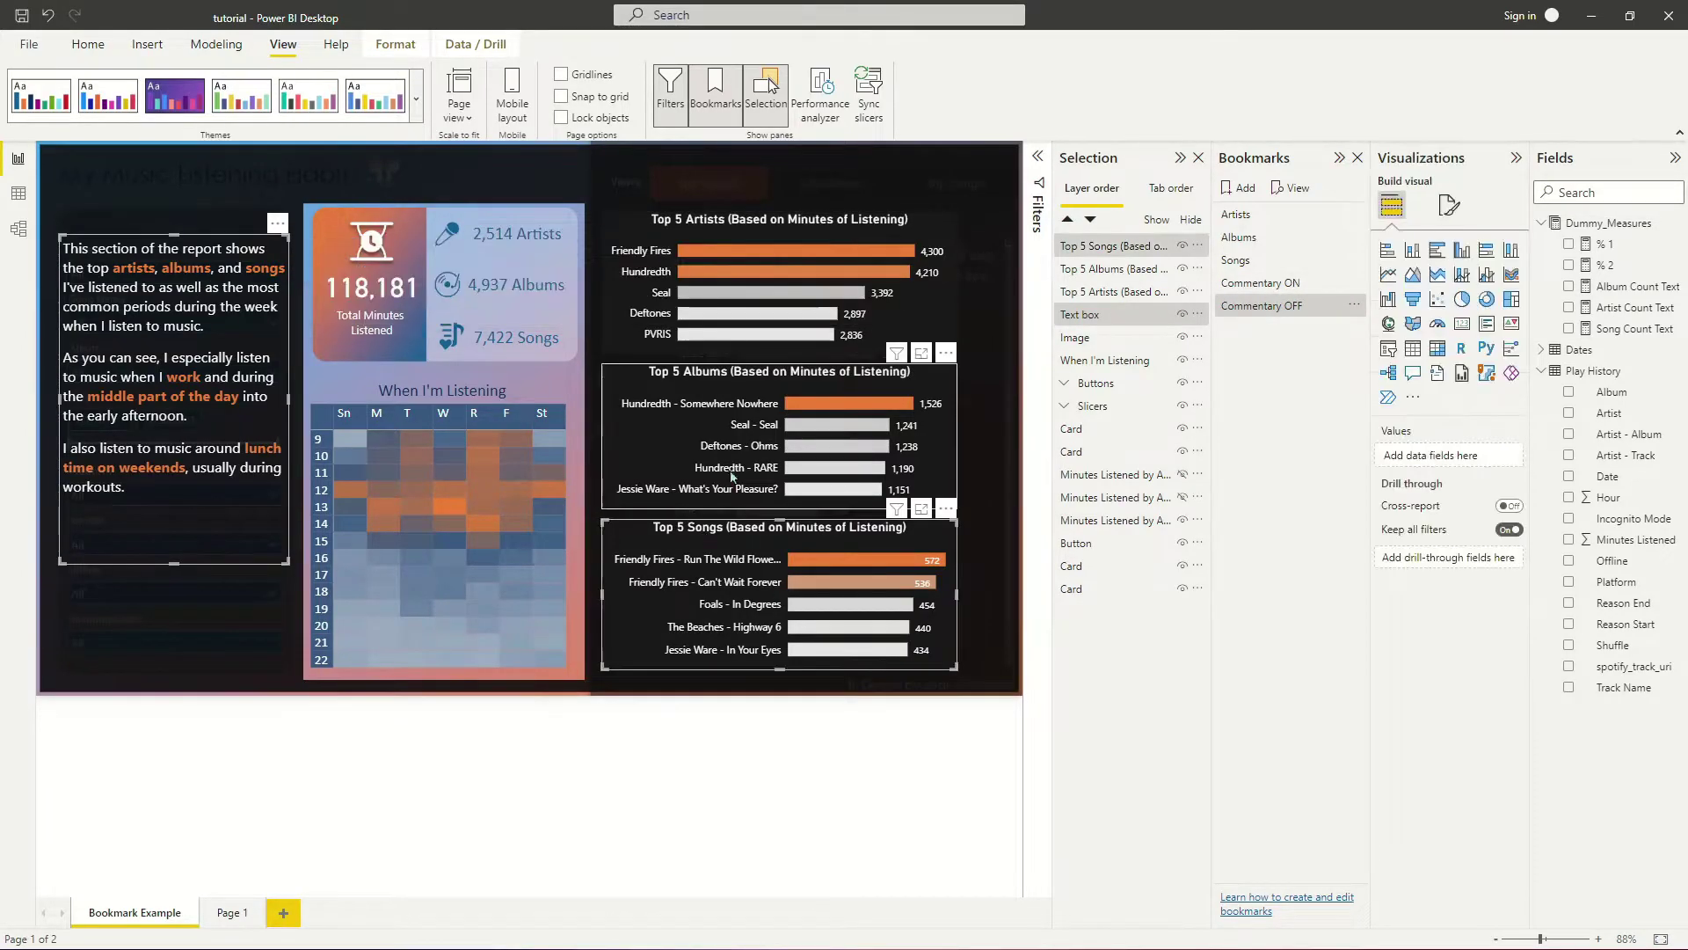
ctrl+click(743, 385)
ctrl+click(747, 264)
ctrl+click(994, 299)
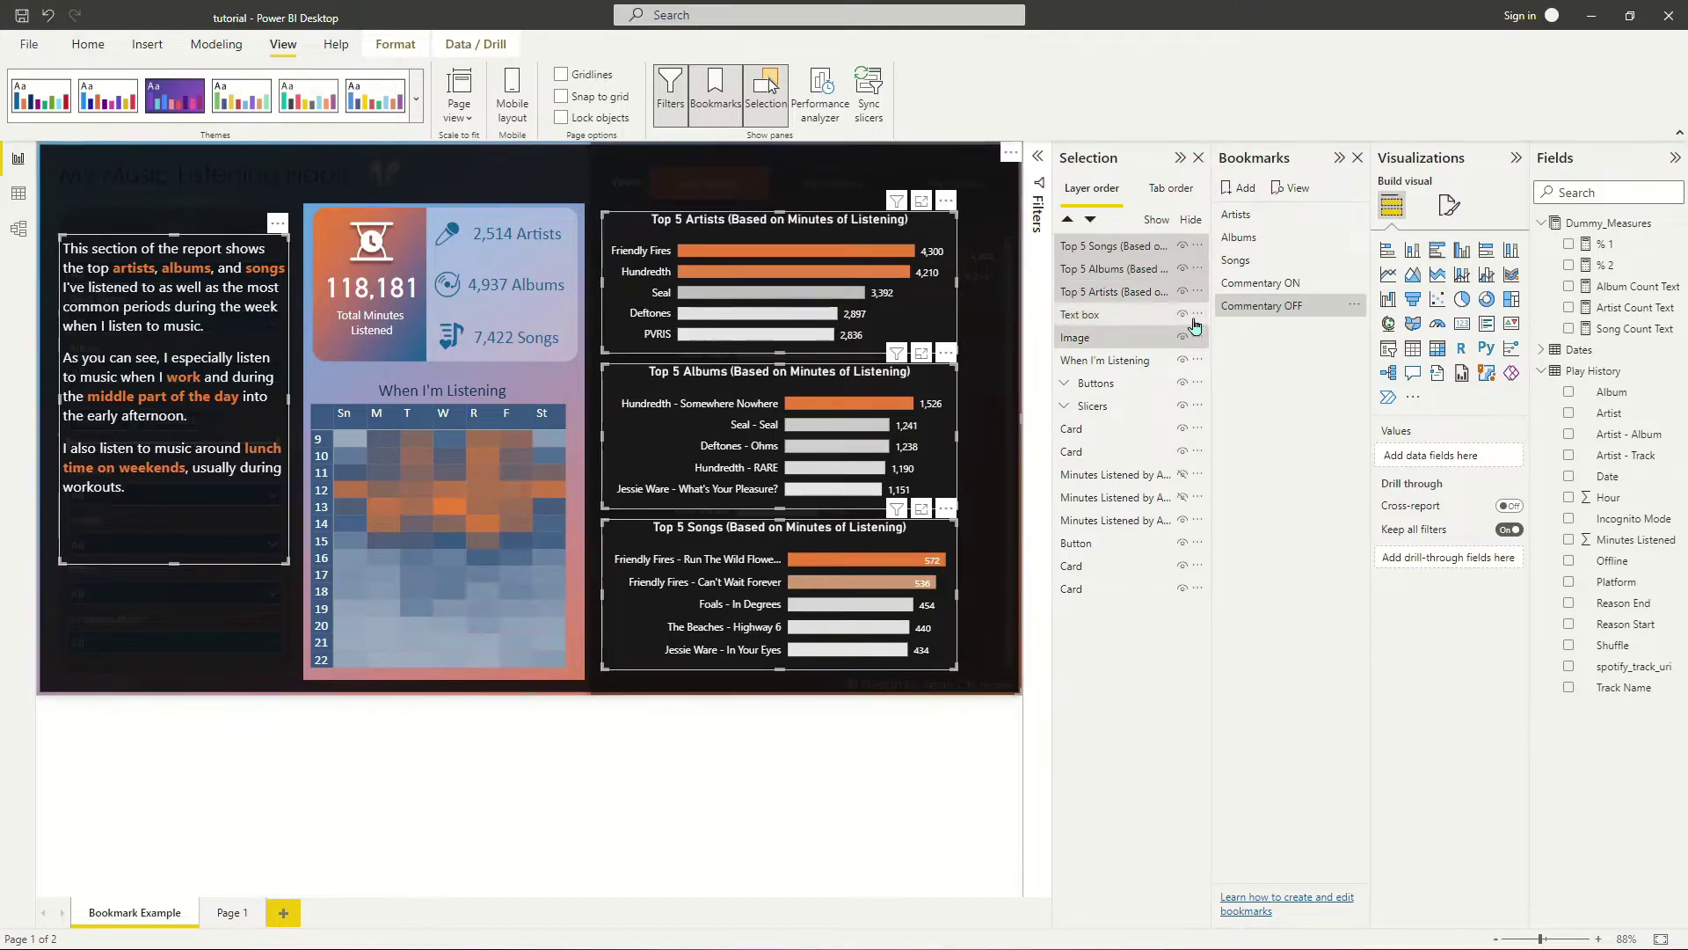
right_click(1300, 286)
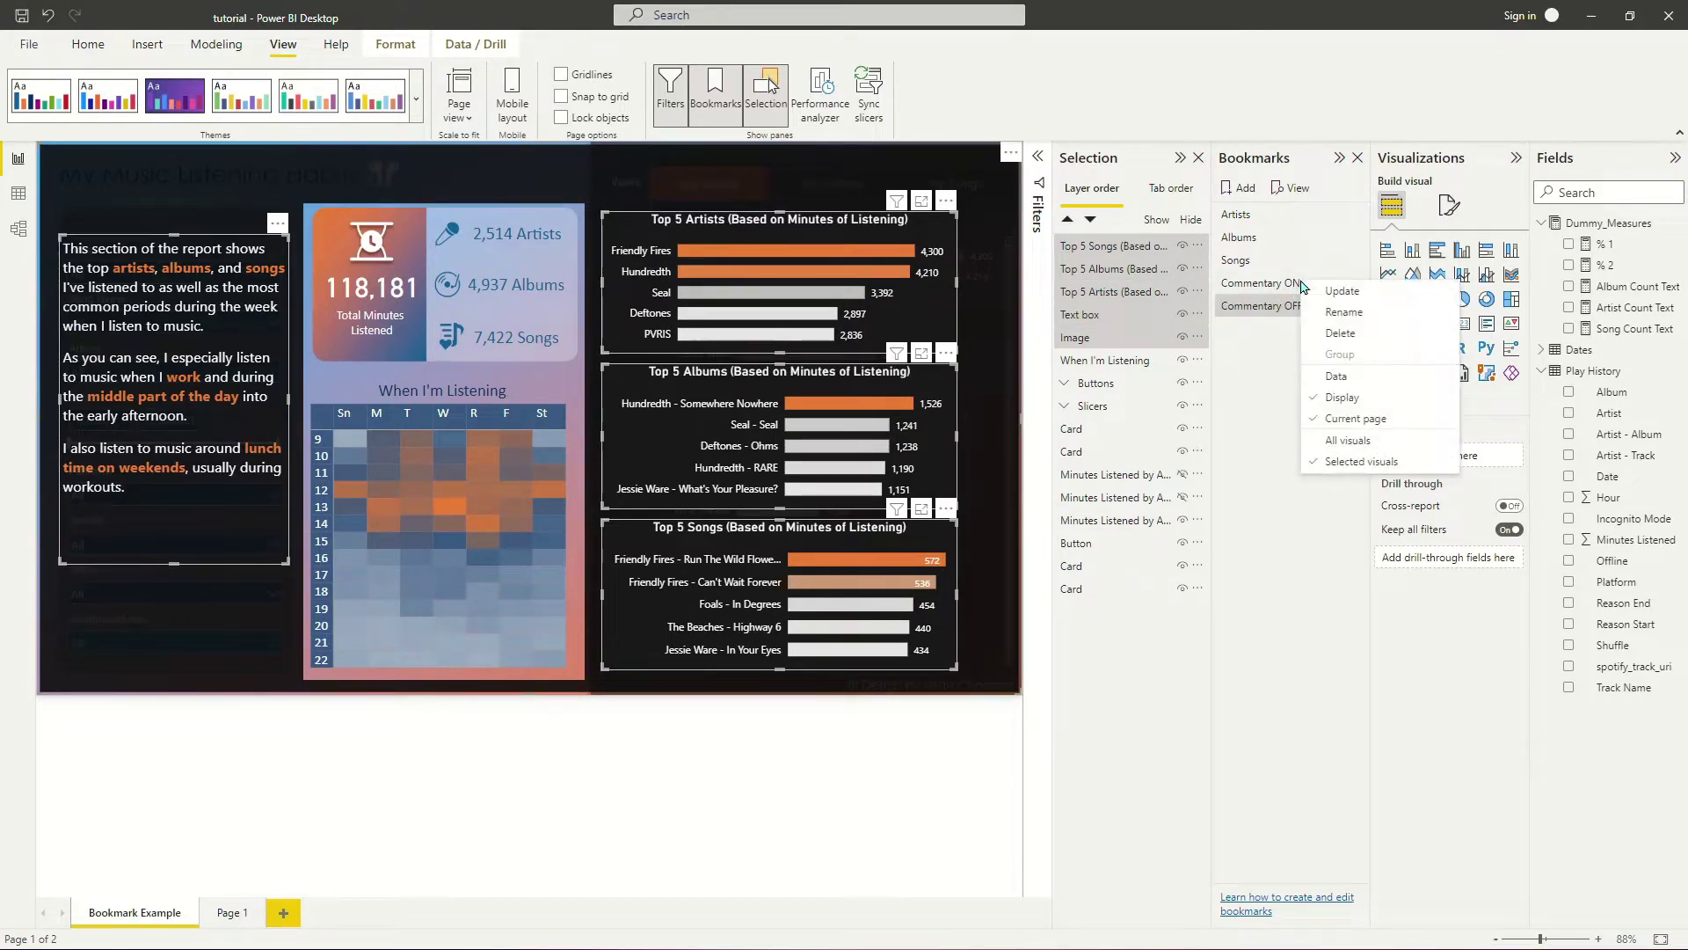
Step: Update Commentary ON, then hide the five commentary layers and select them together
click(1328, 293)
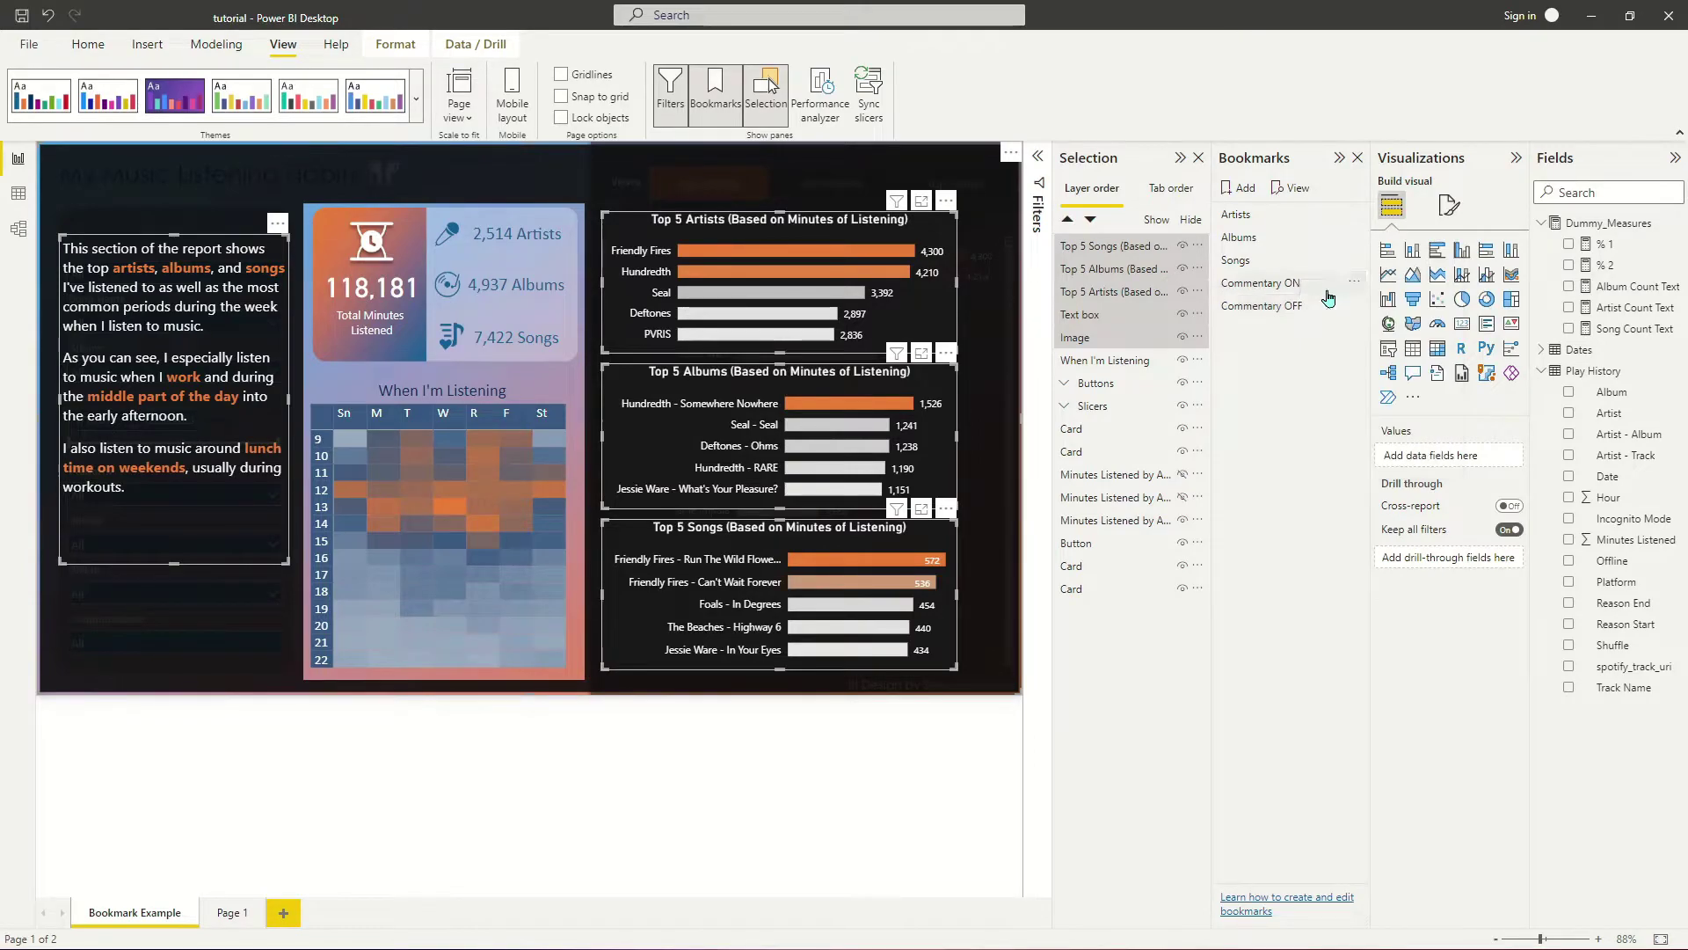
click(1182, 246)
click(1182, 268)
click(1182, 291)
click(1182, 314)
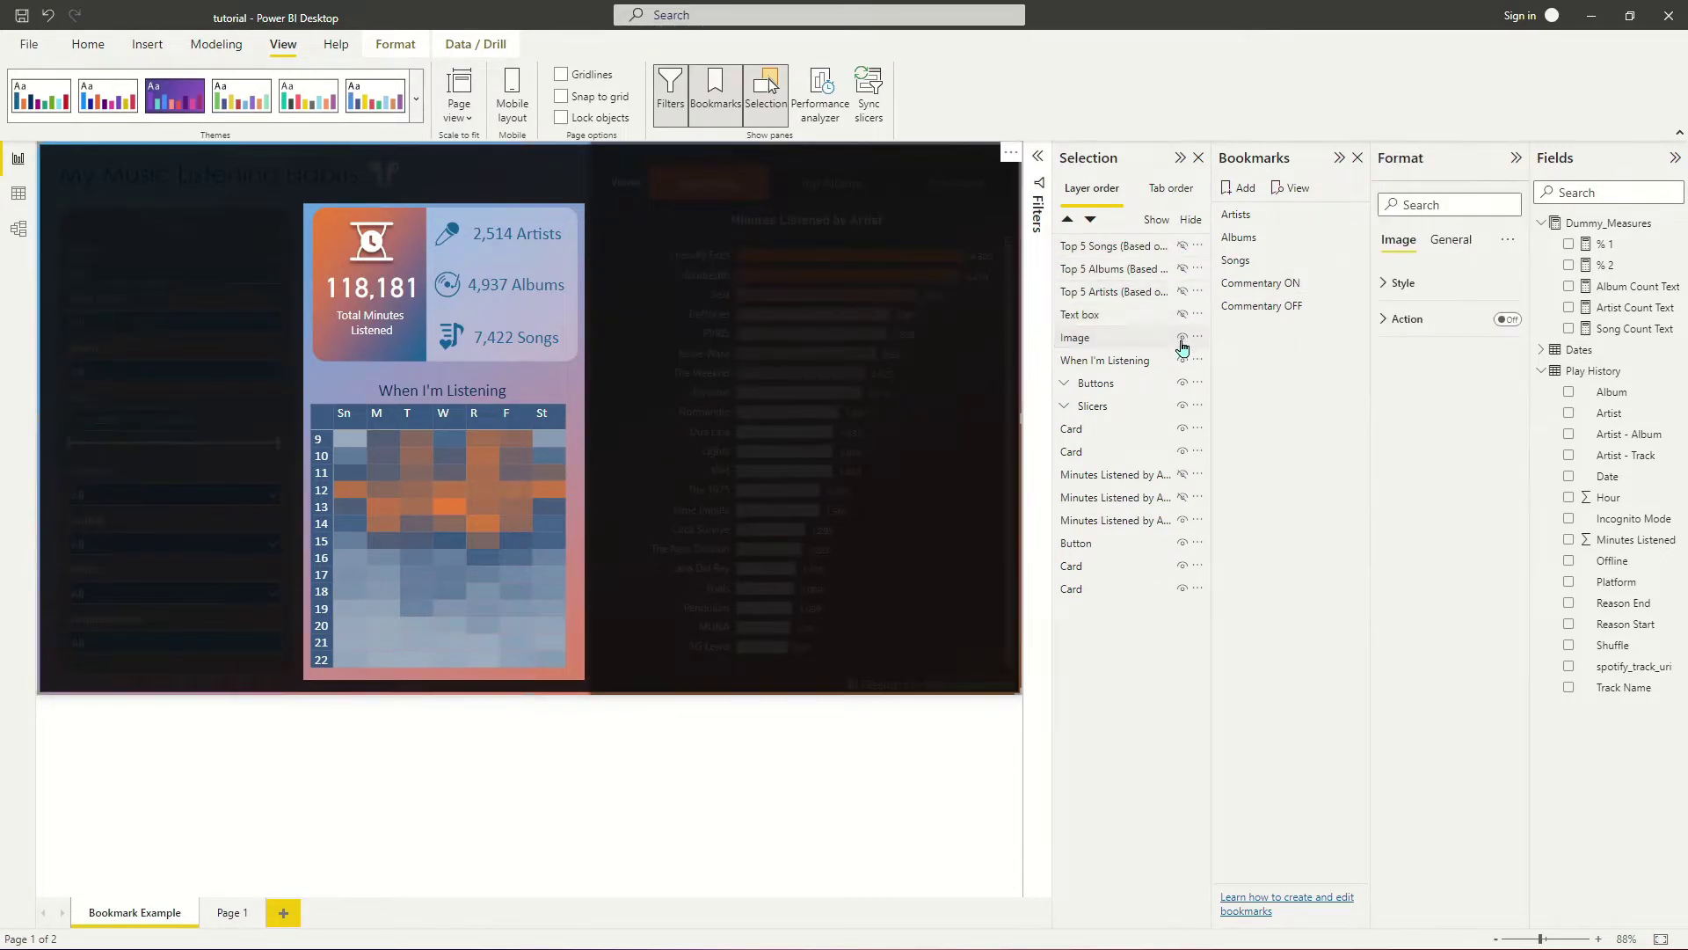
click(1182, 336)
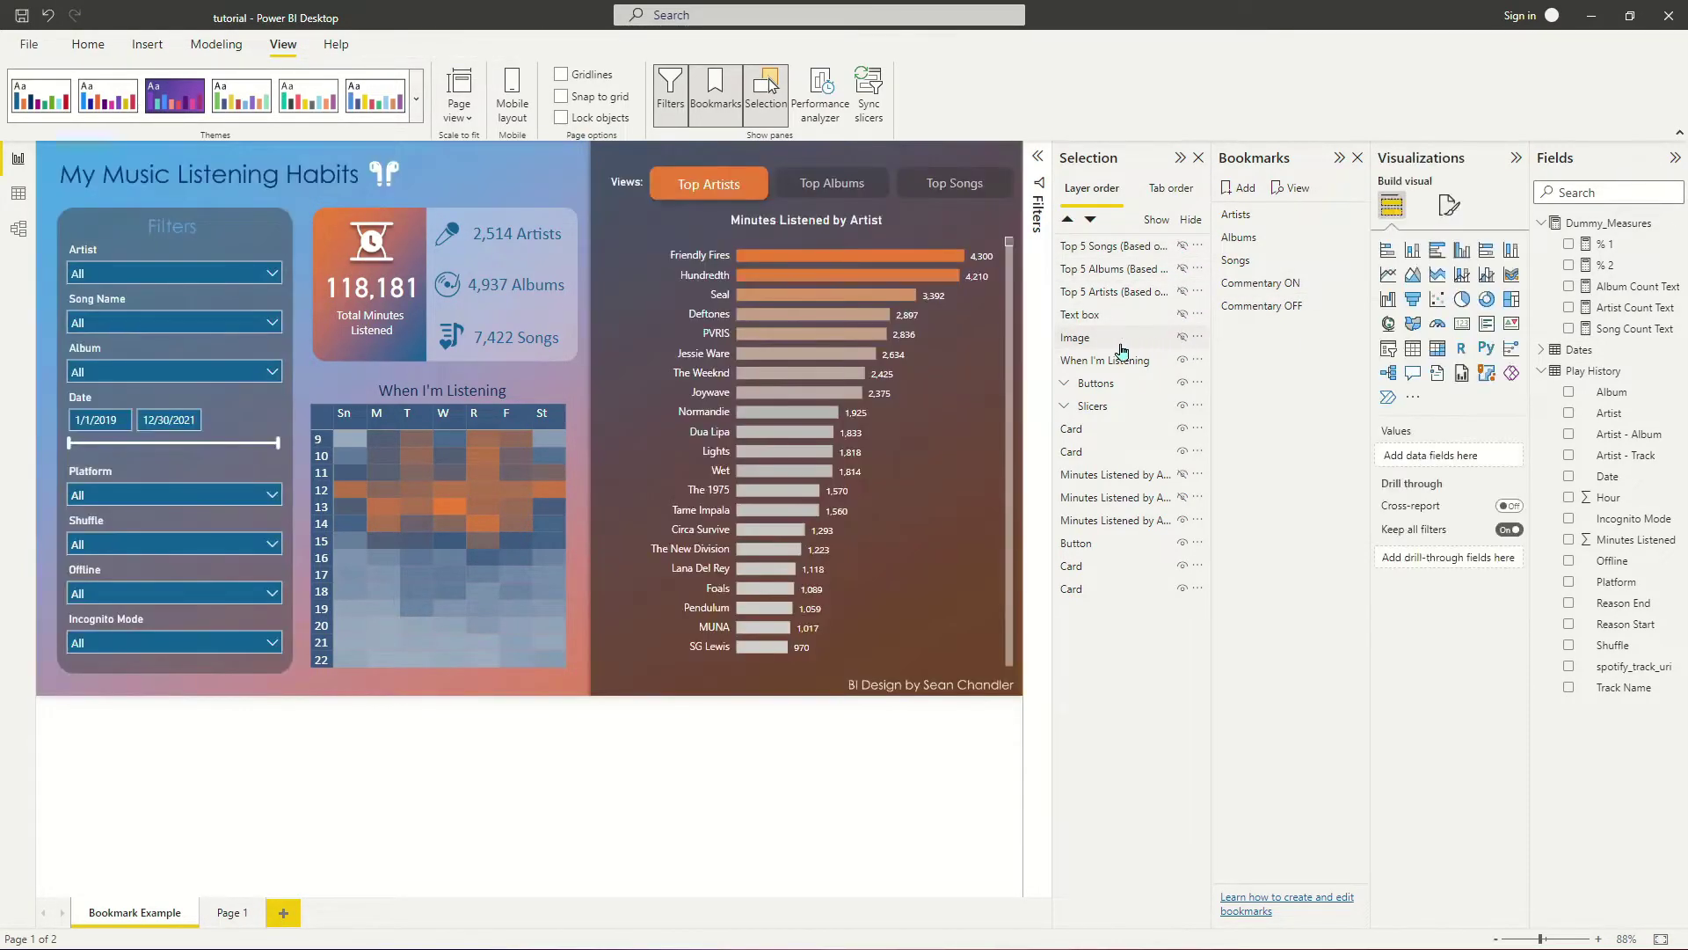
shift+click(1110, 251)
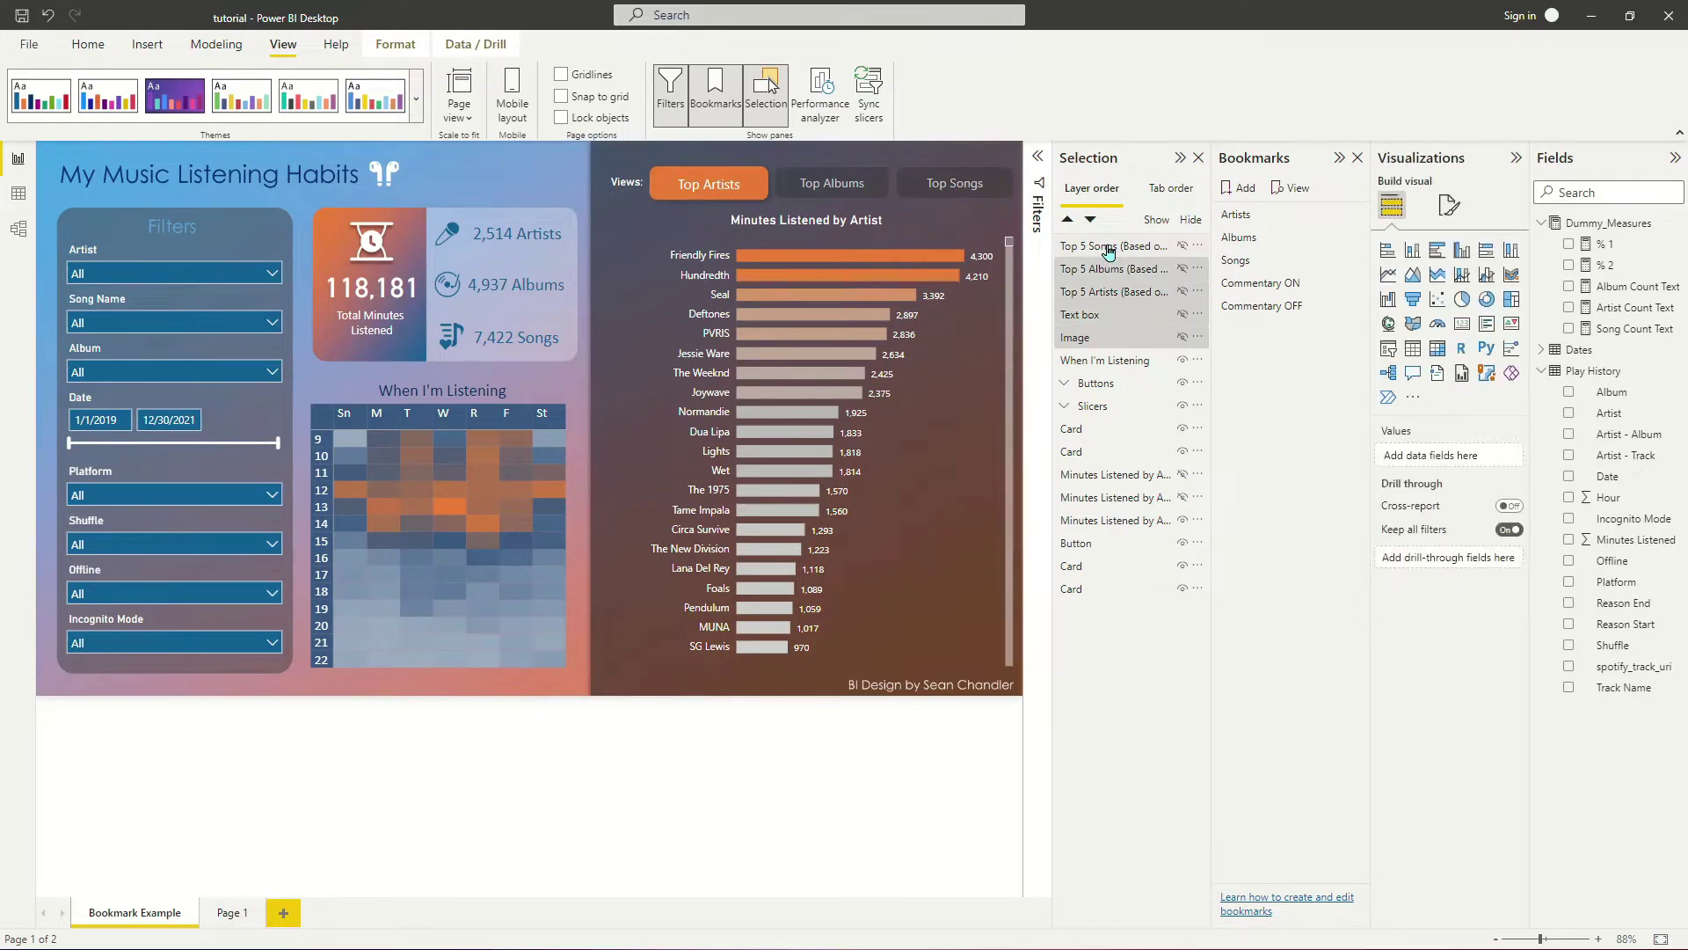
Step: Update Commentary OFF with the overlay hidden and test both bookmarks
right_click(1271, 308)
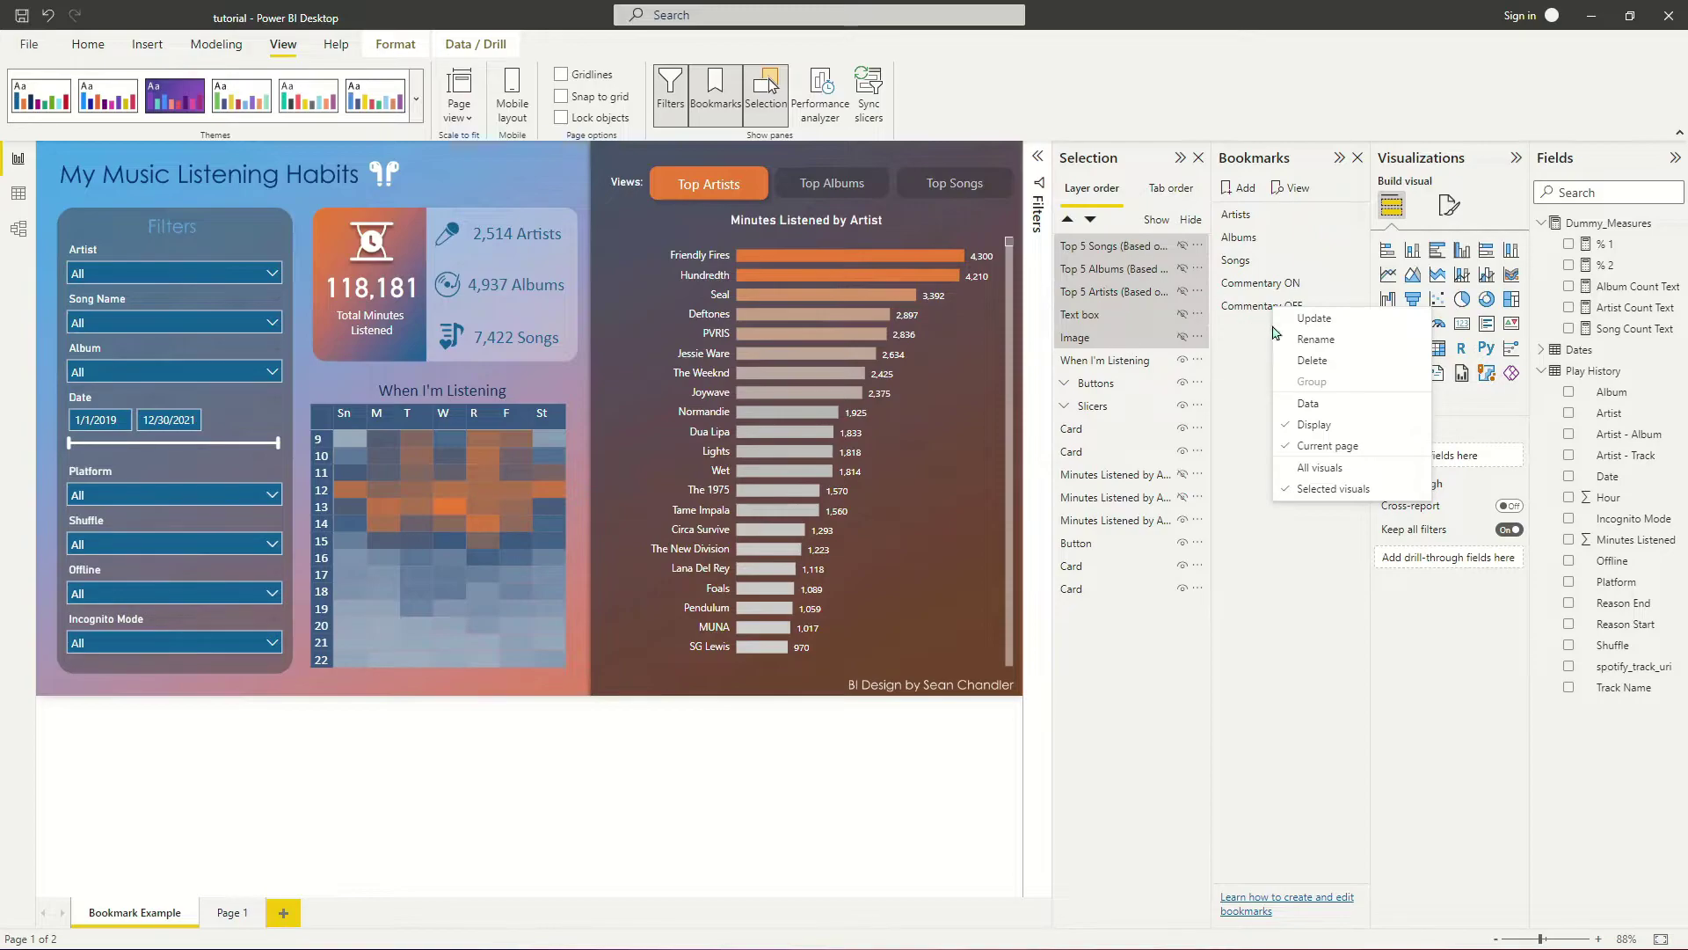
click(1310, 322)
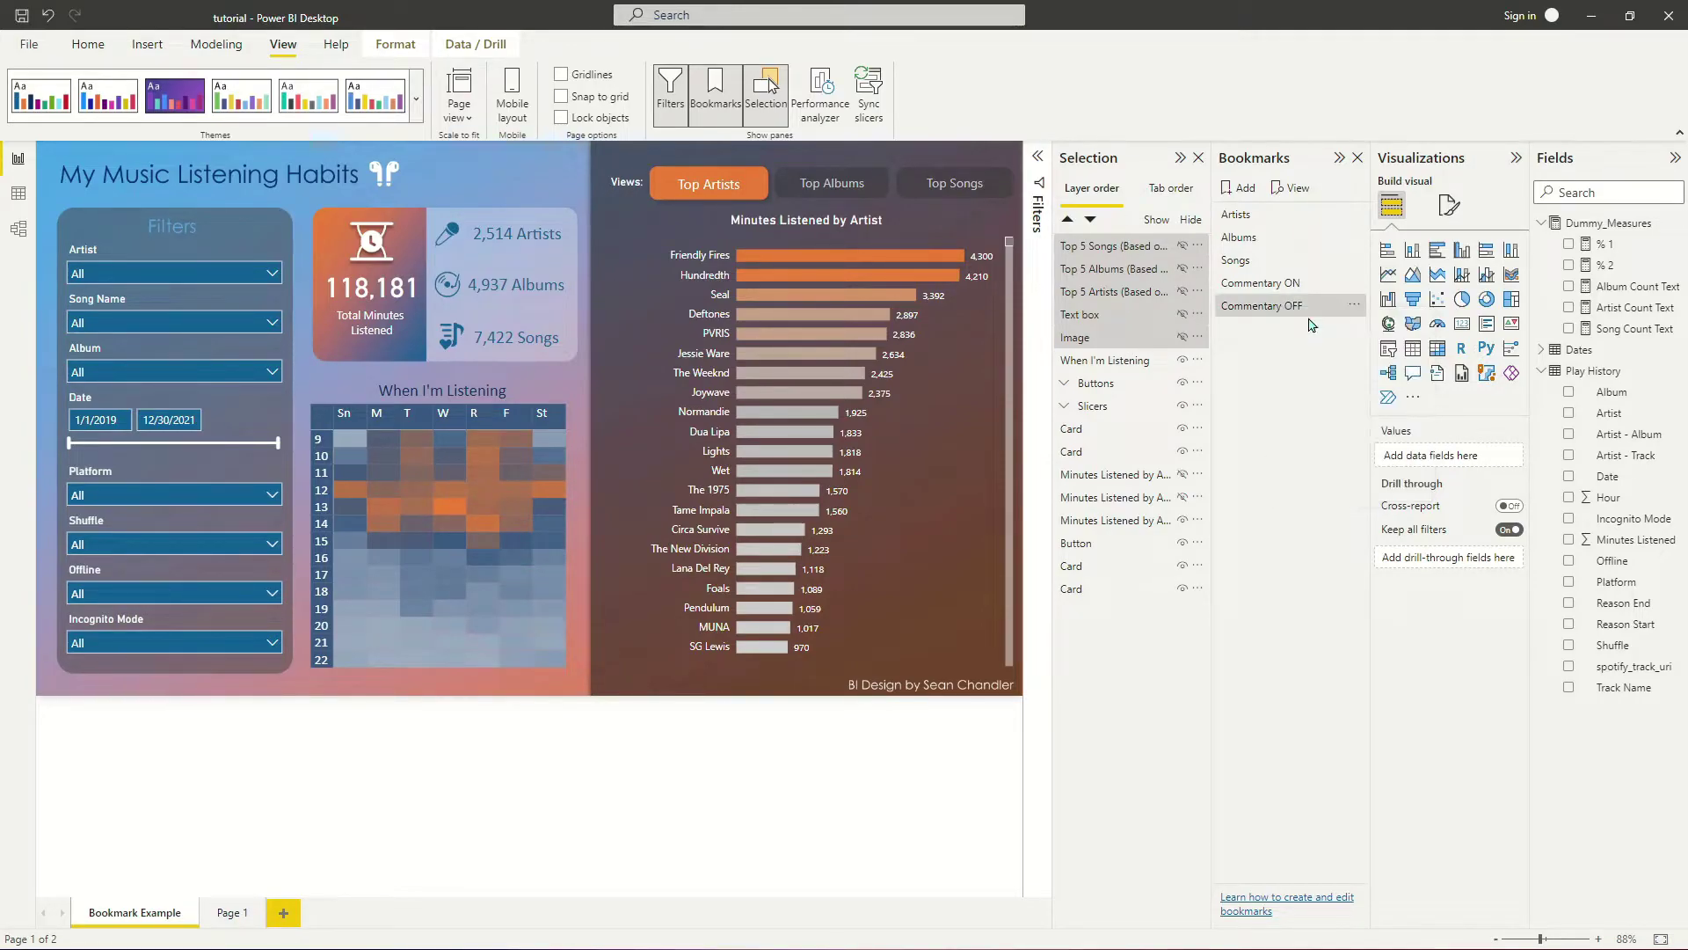
click(1266, 286)
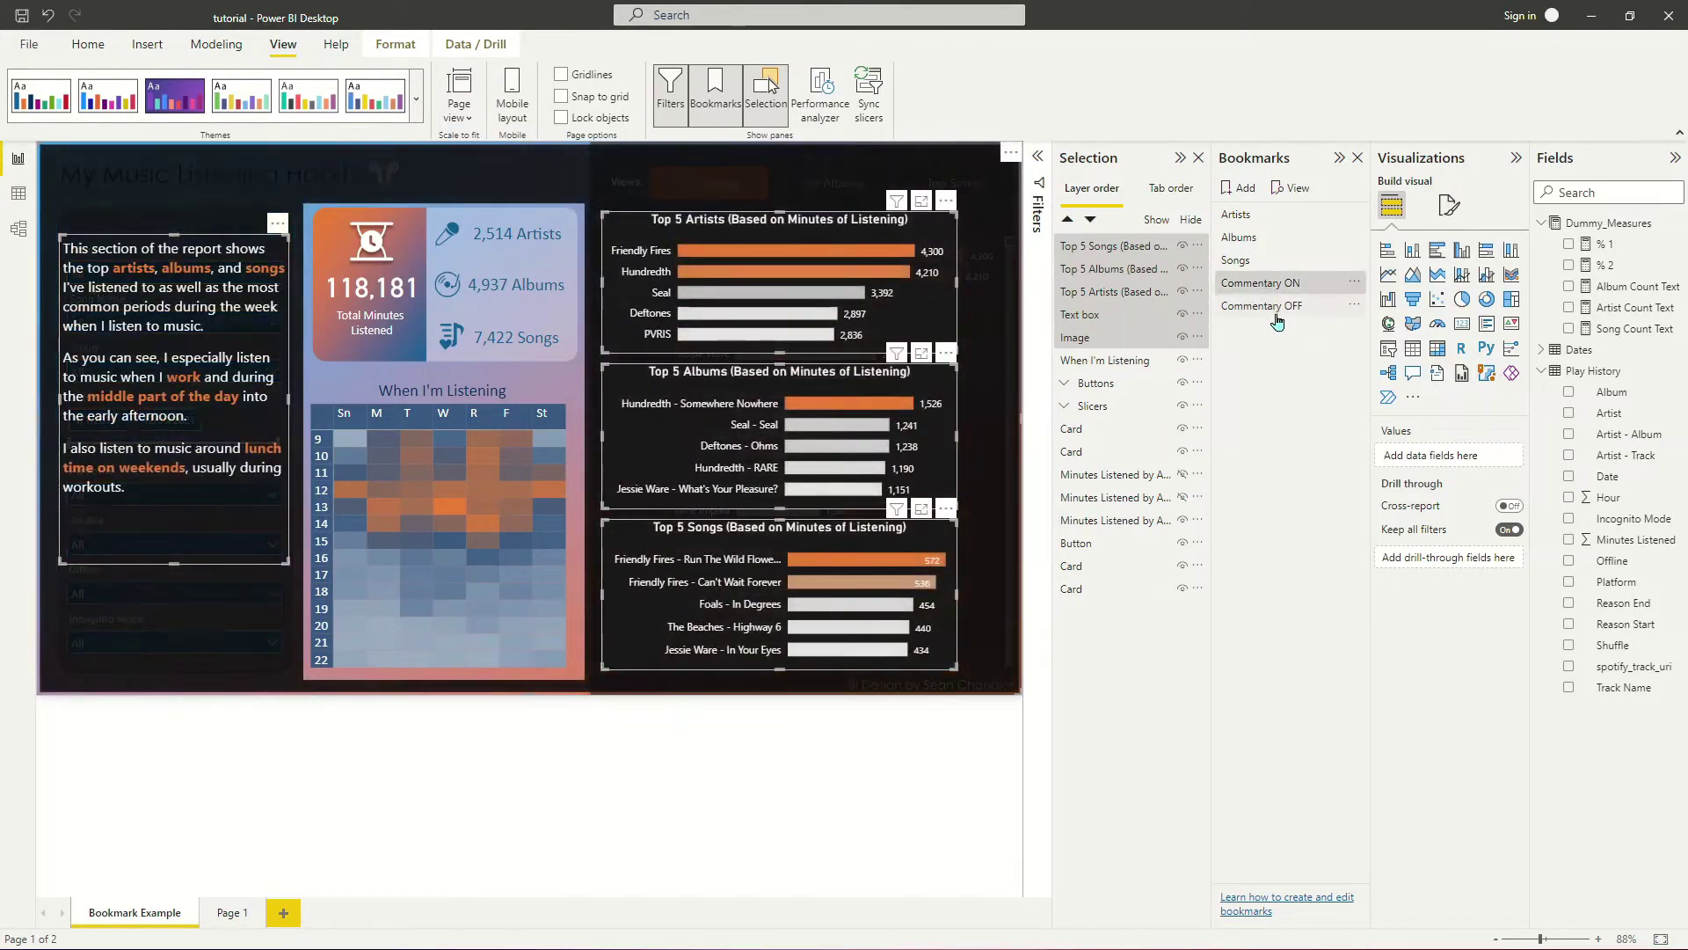
click(1282, 309)
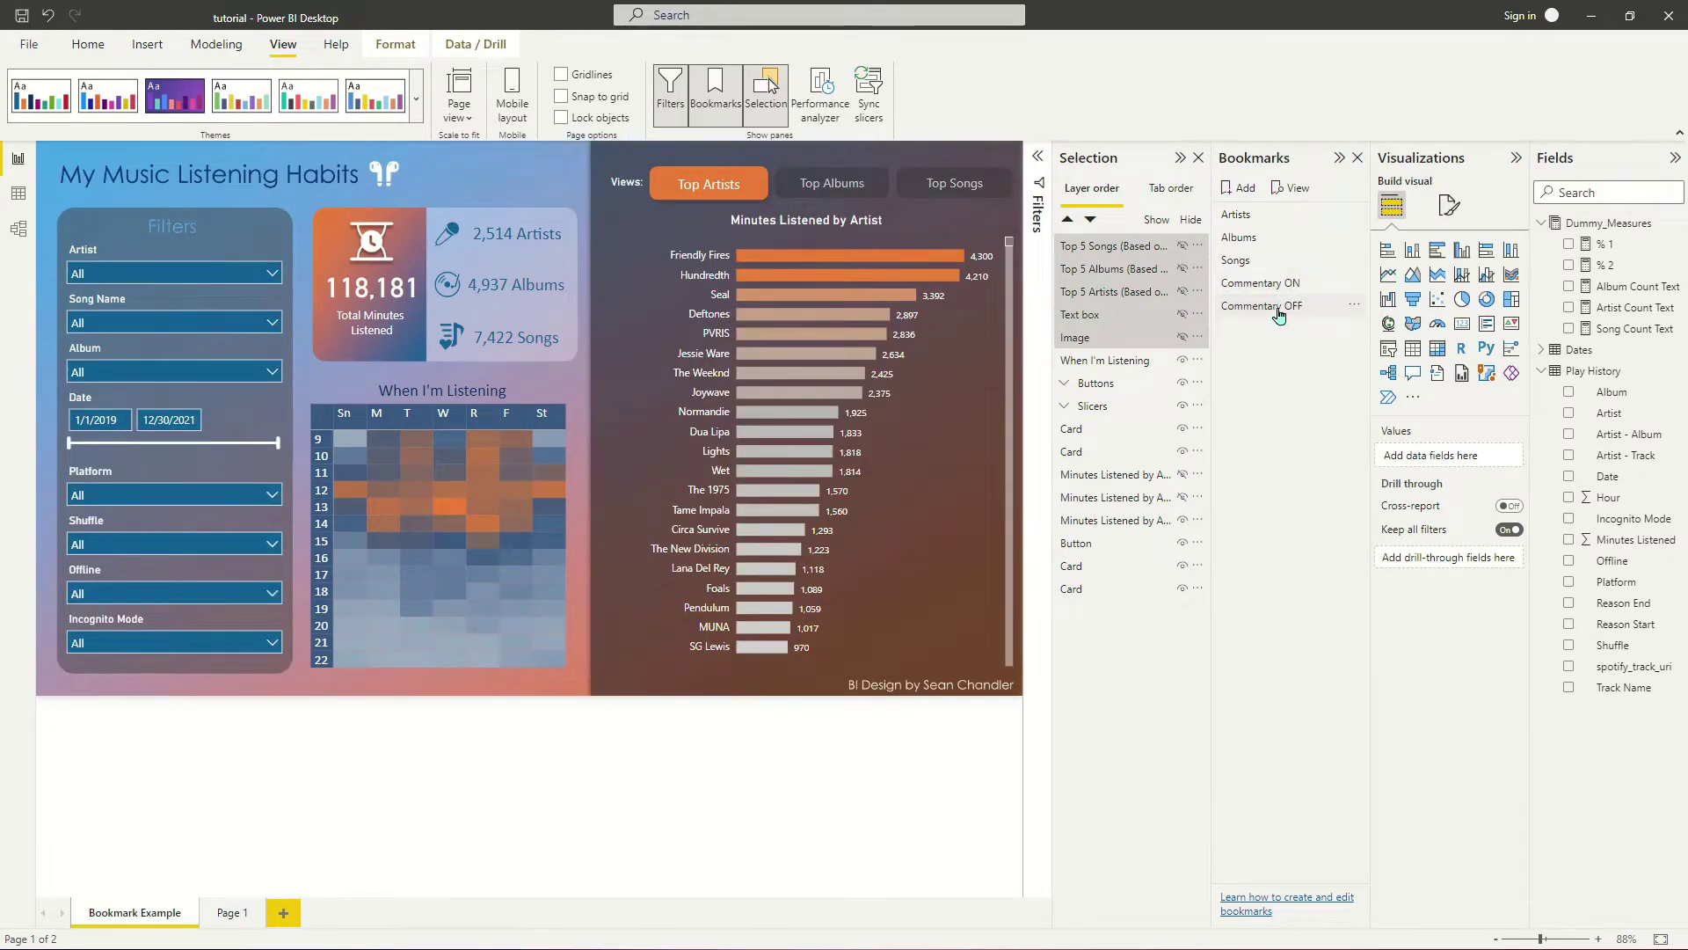
click(1280, 310)
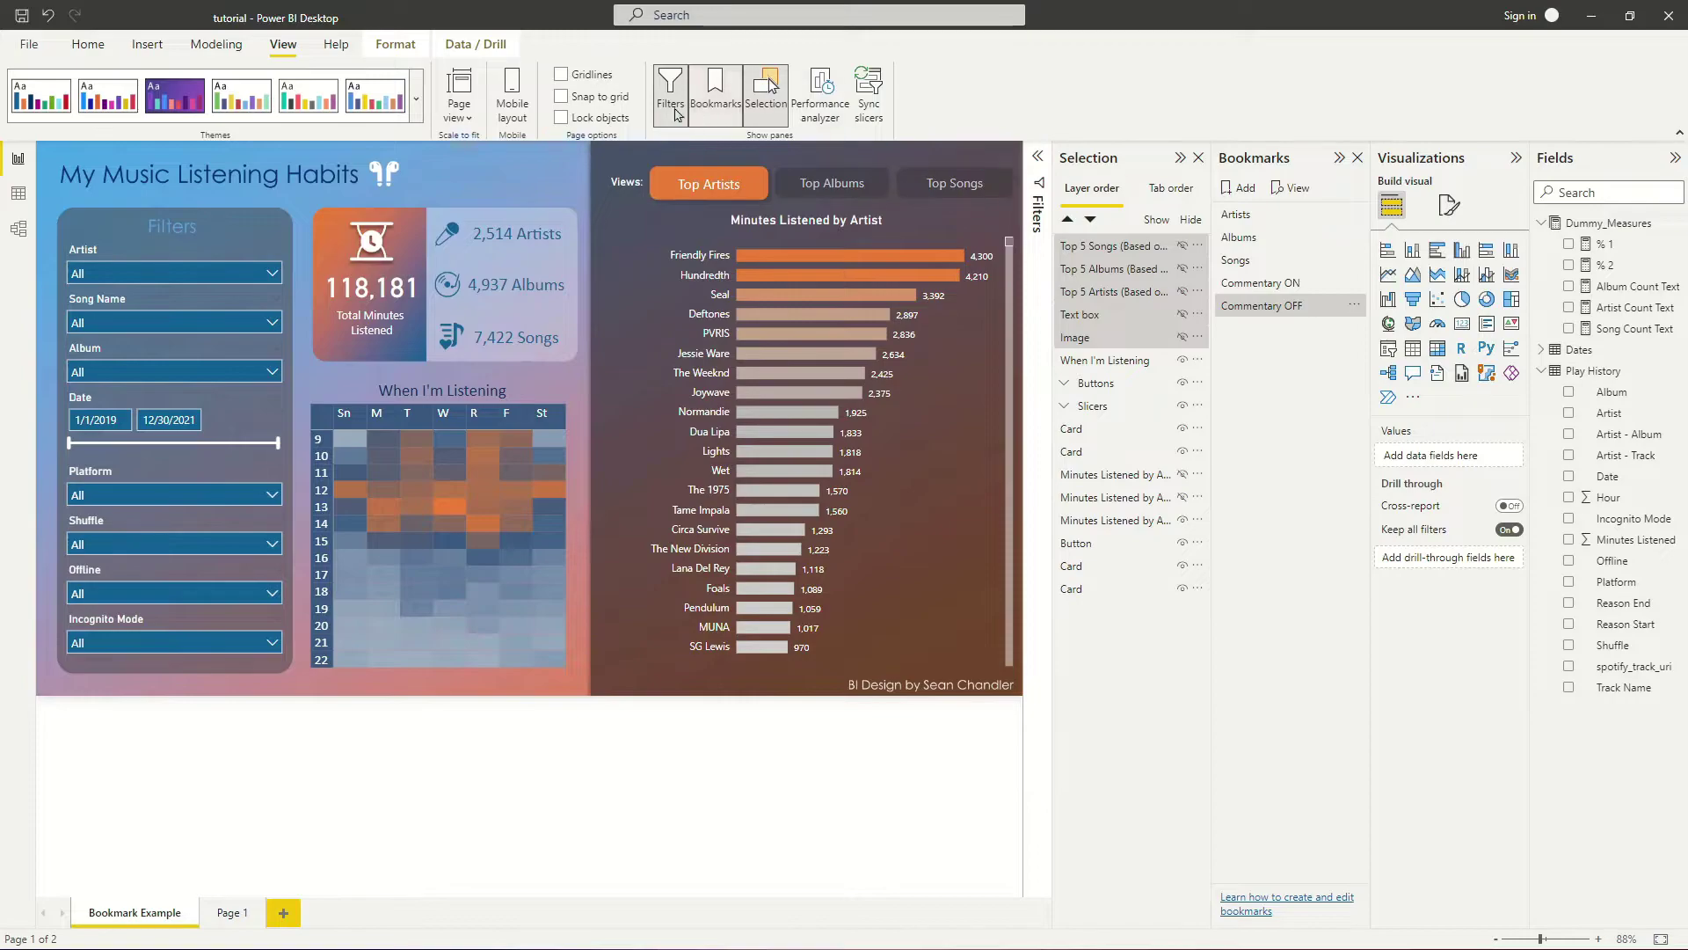
Step: Insert a Q&A speech-bubble button and move it beside the Views bar
click(148, 46)
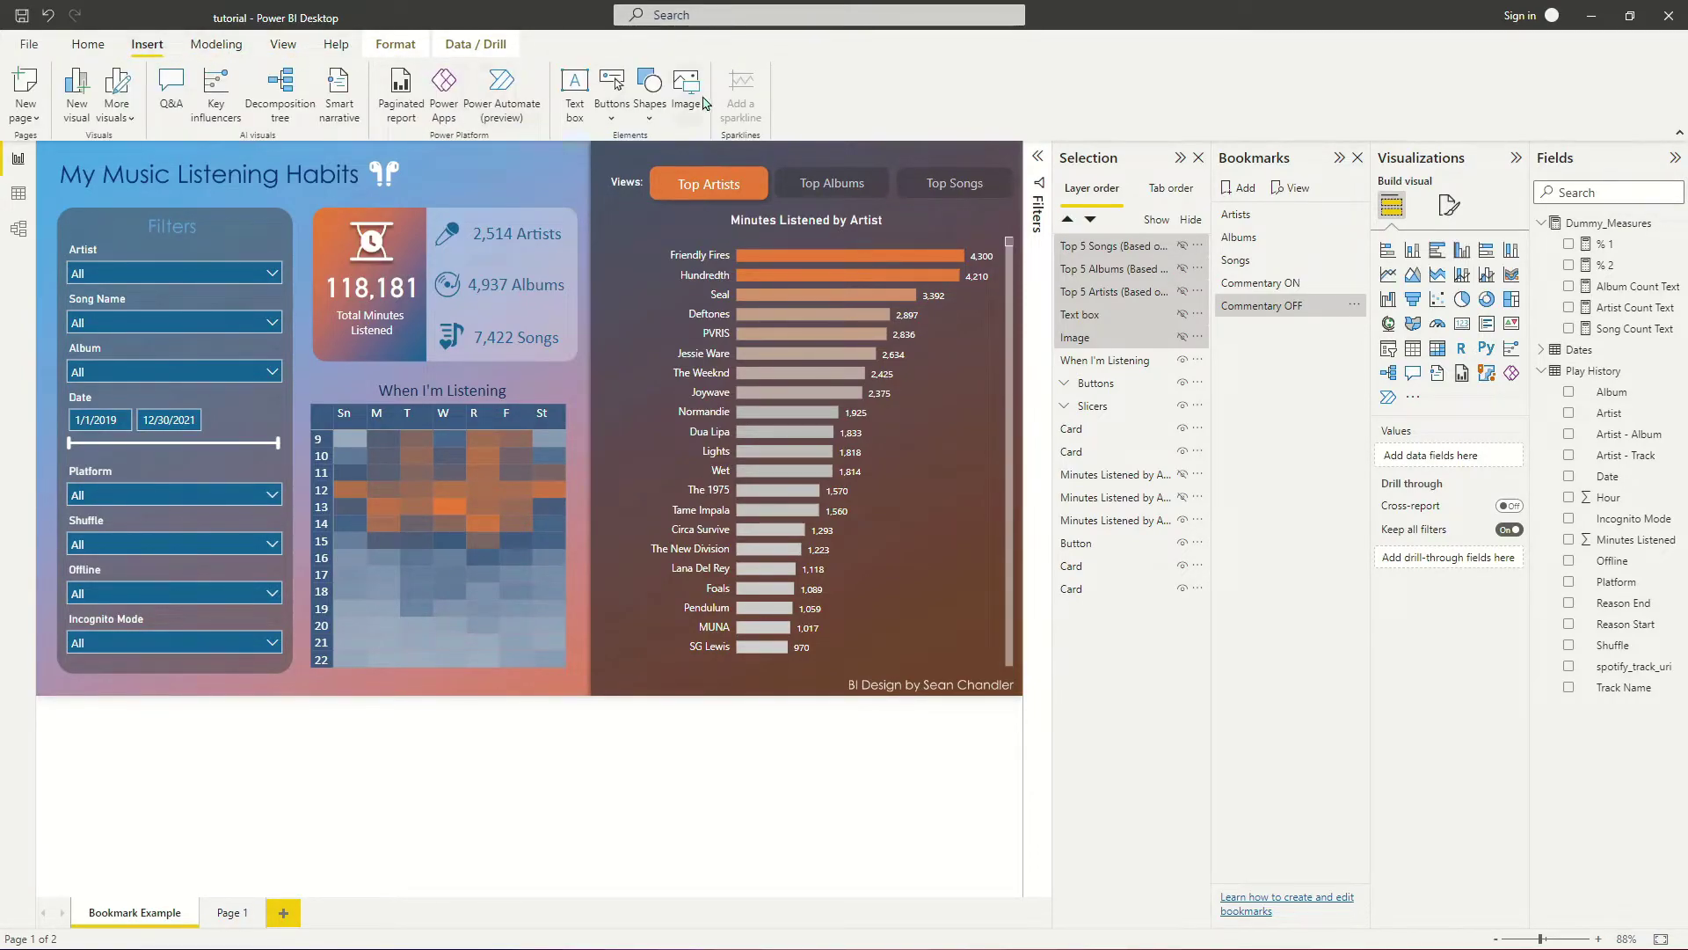
click(613, 105)
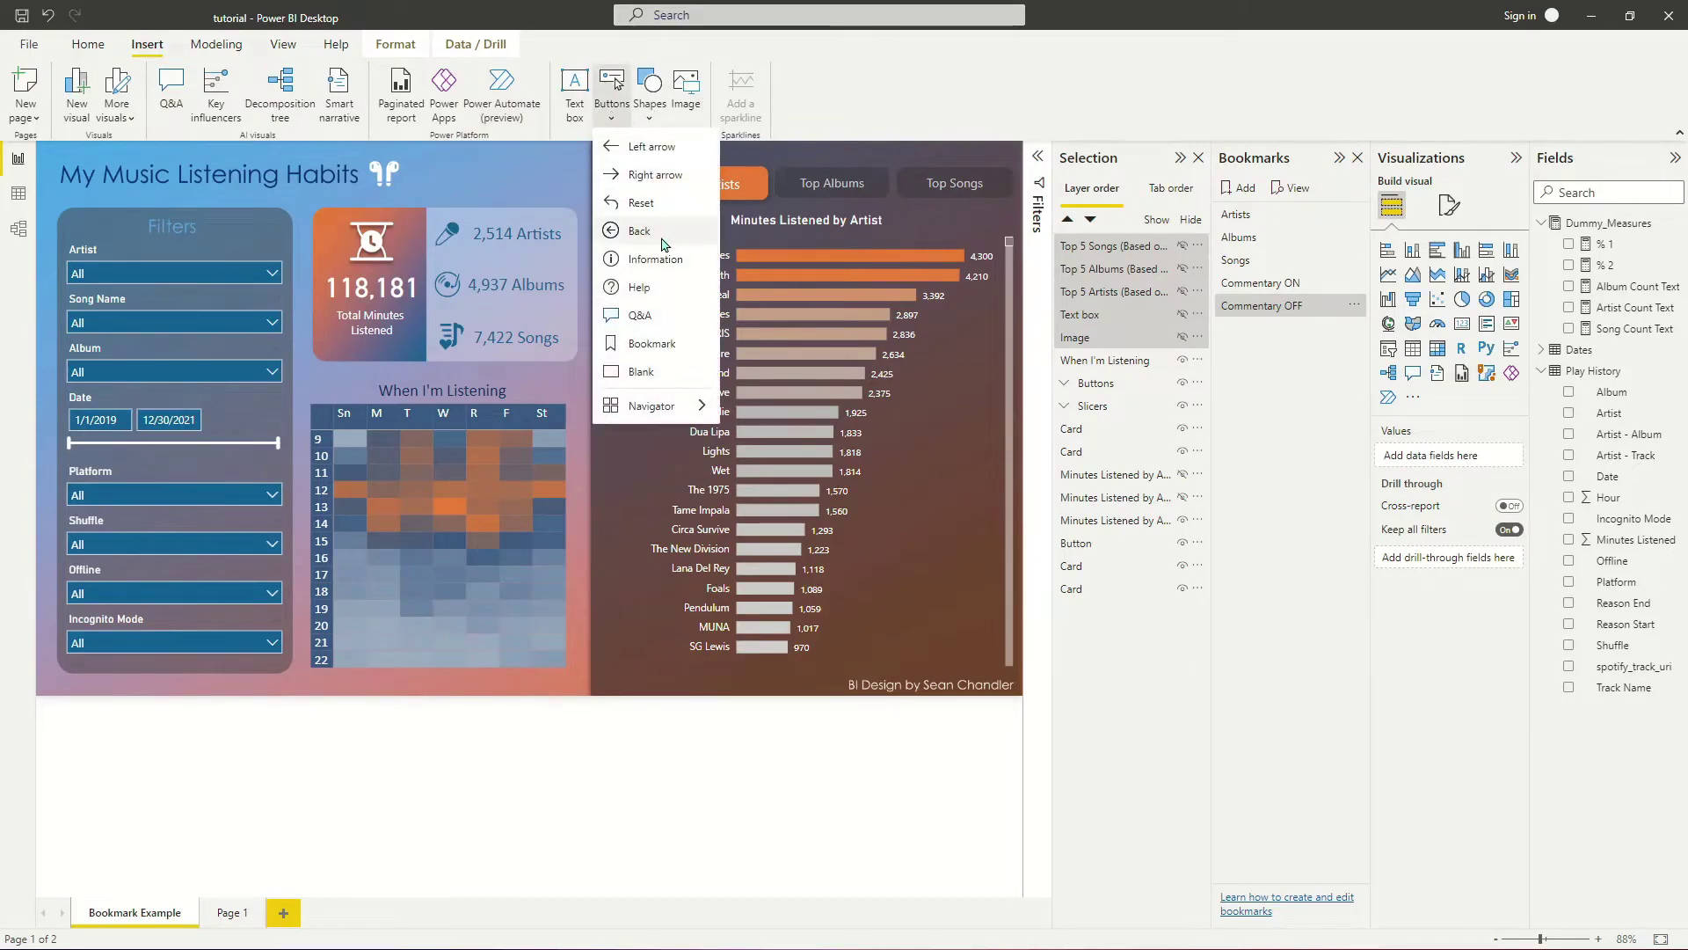
click(668, 317)
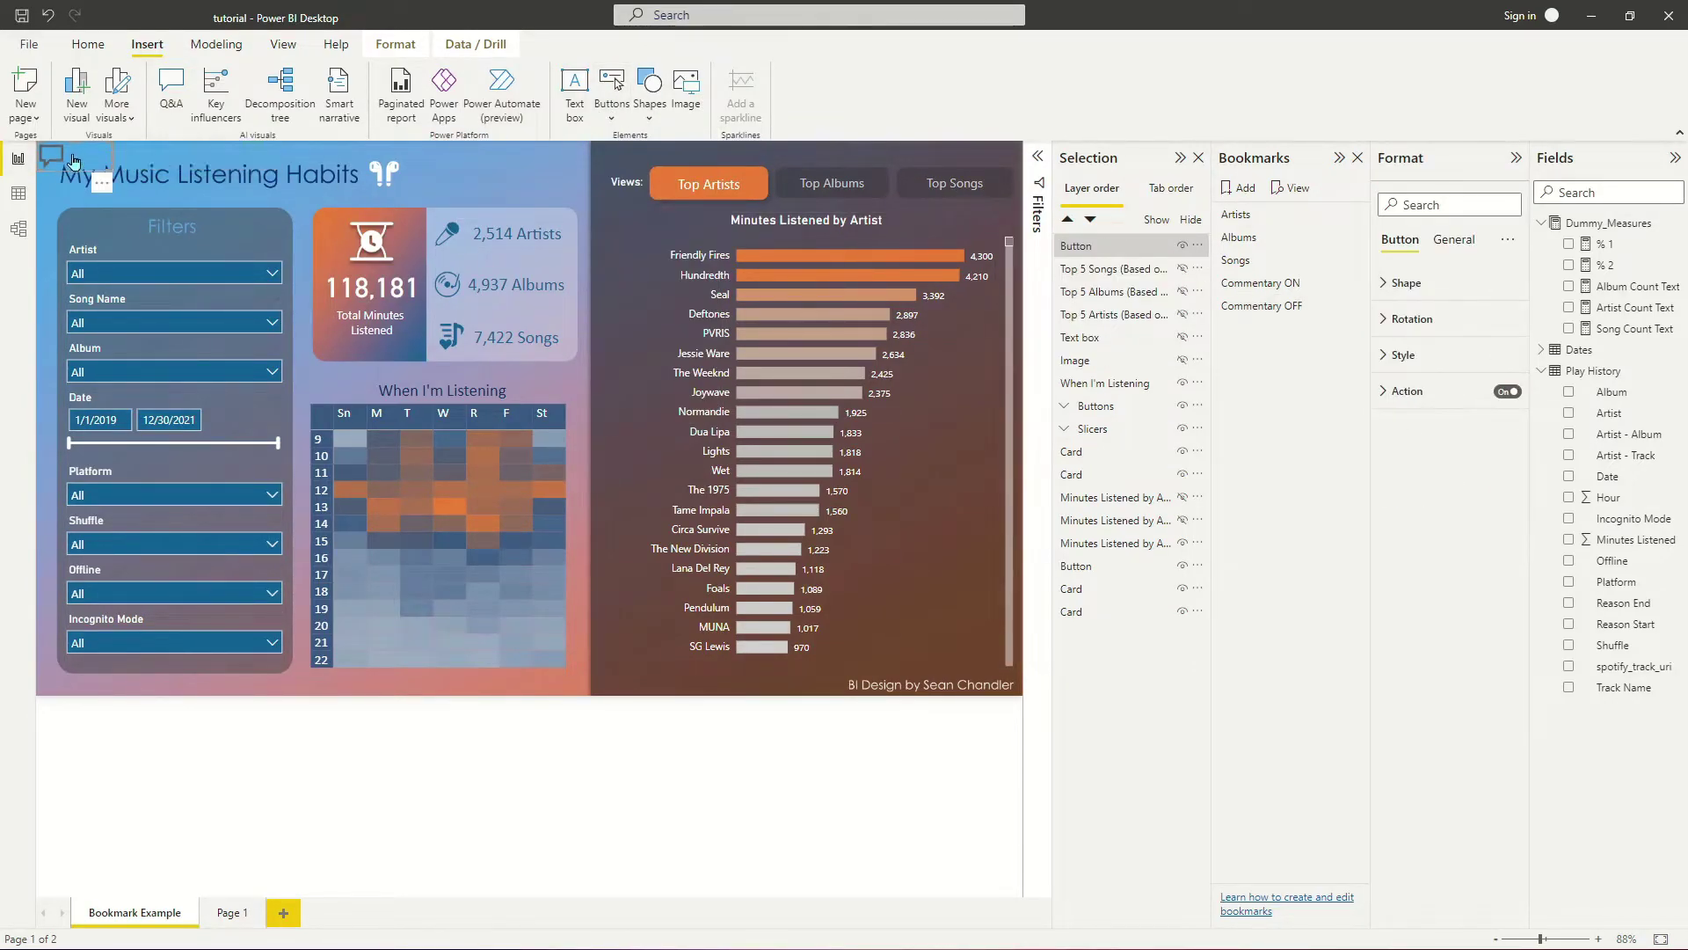
drag(75, 158, 587, 203)
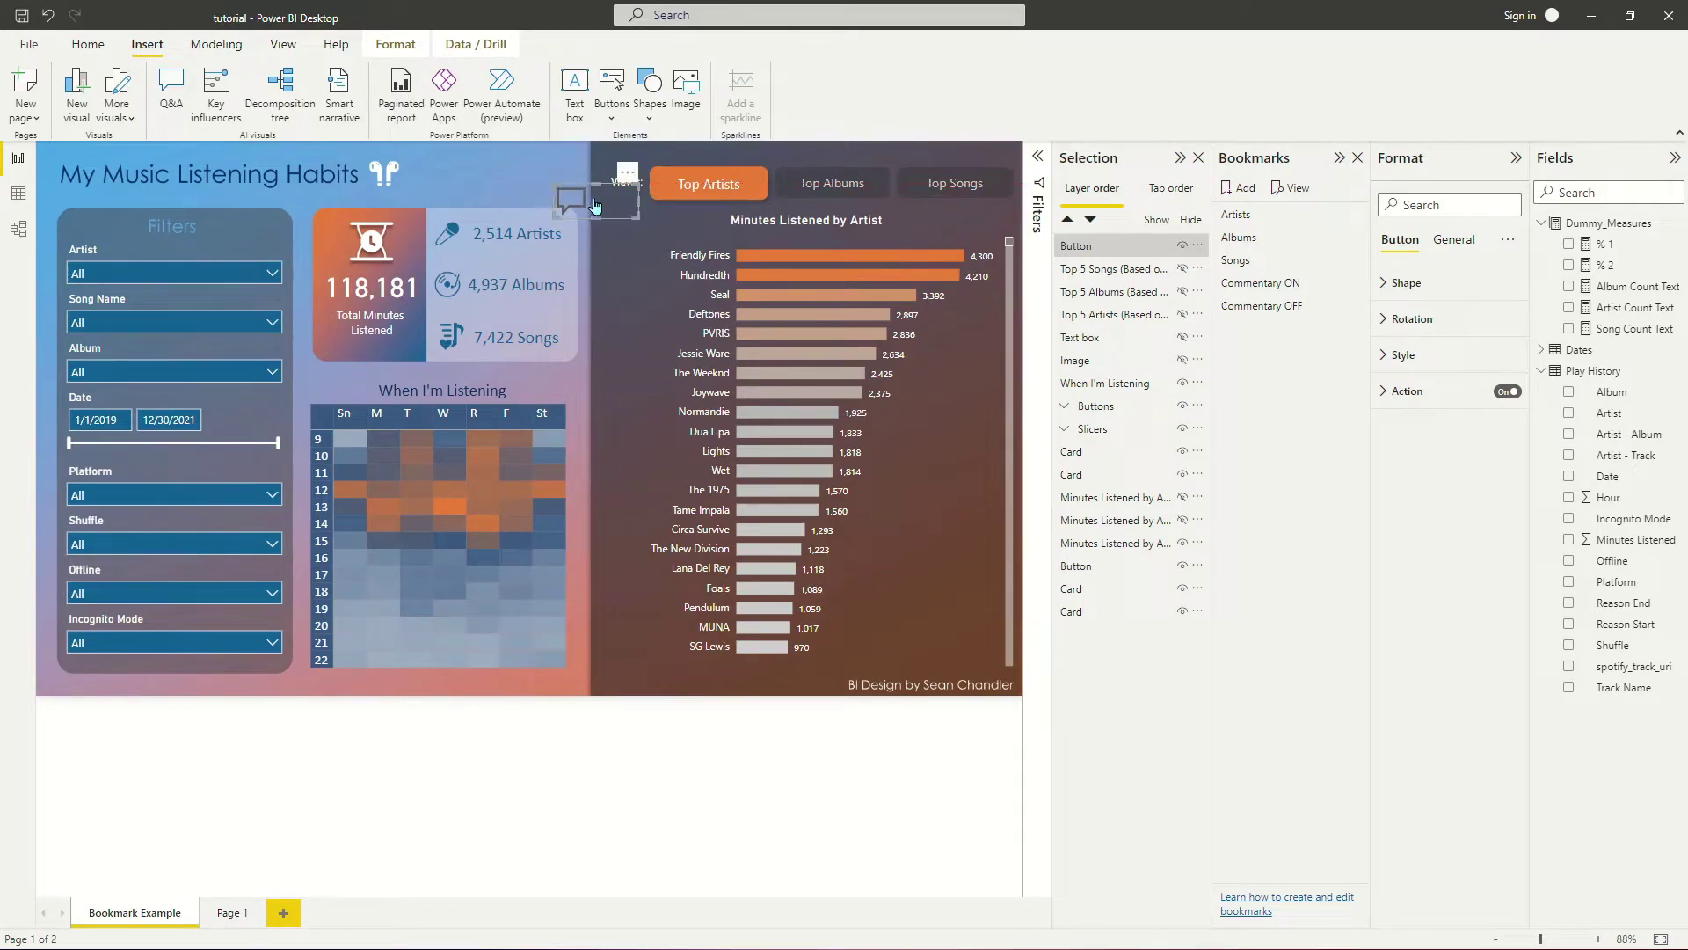
Step: Make the button's icon line color white and nudge it near the page top
click(1405, 355)
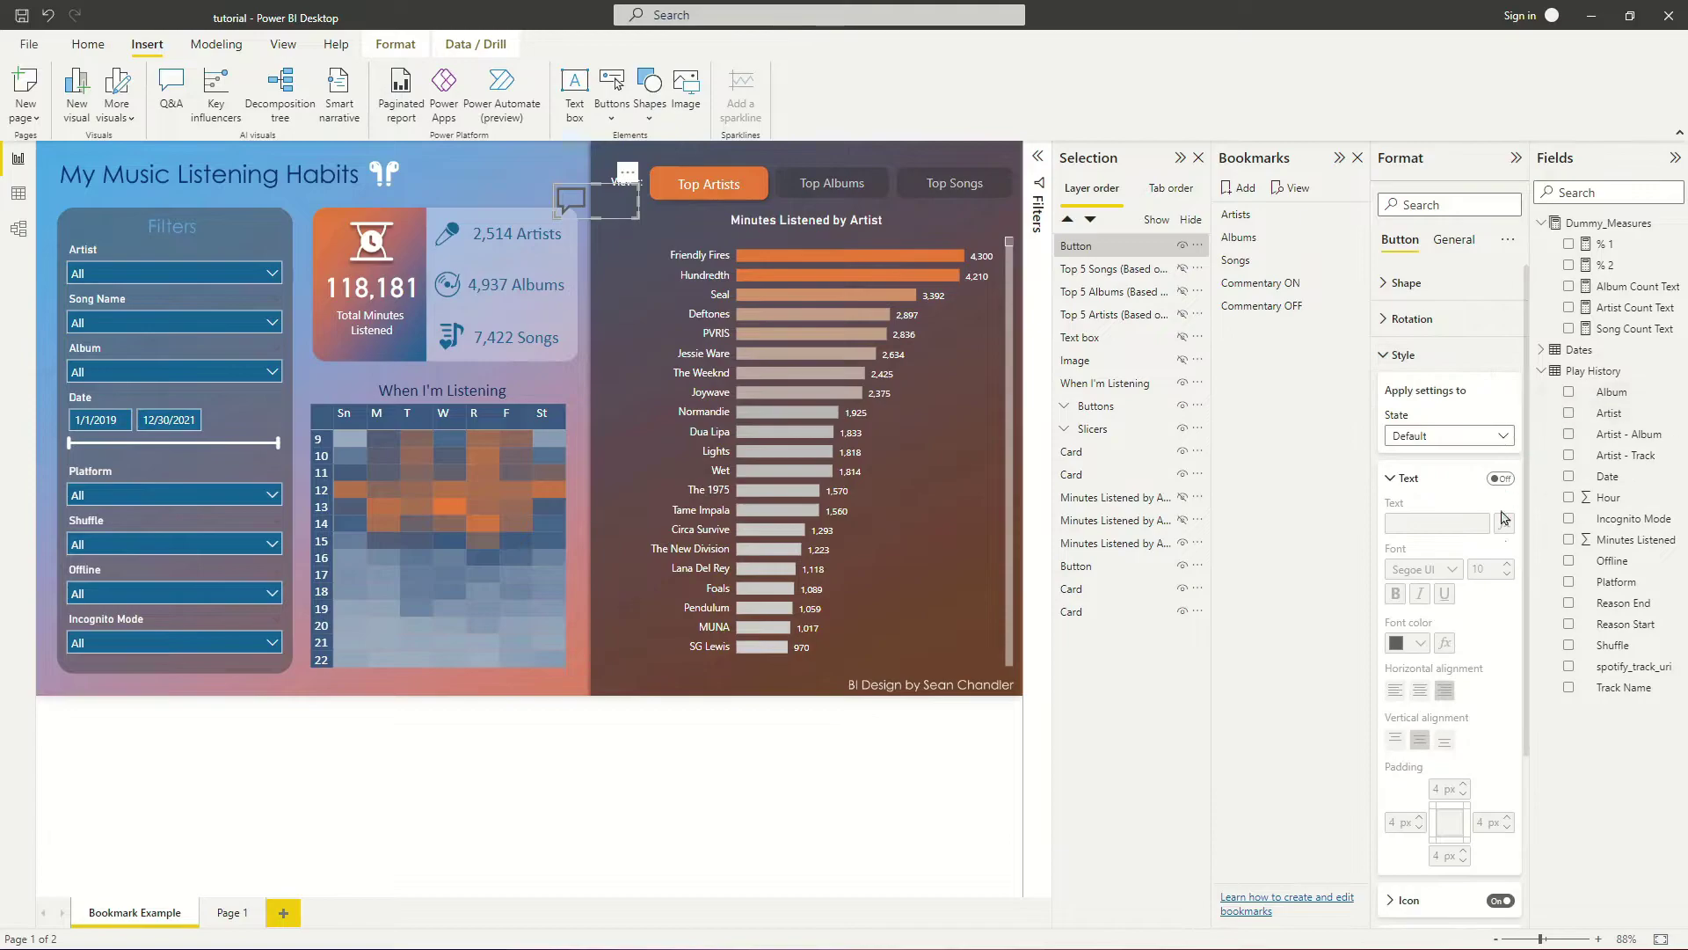
scroll(1433, 494, down, 5)
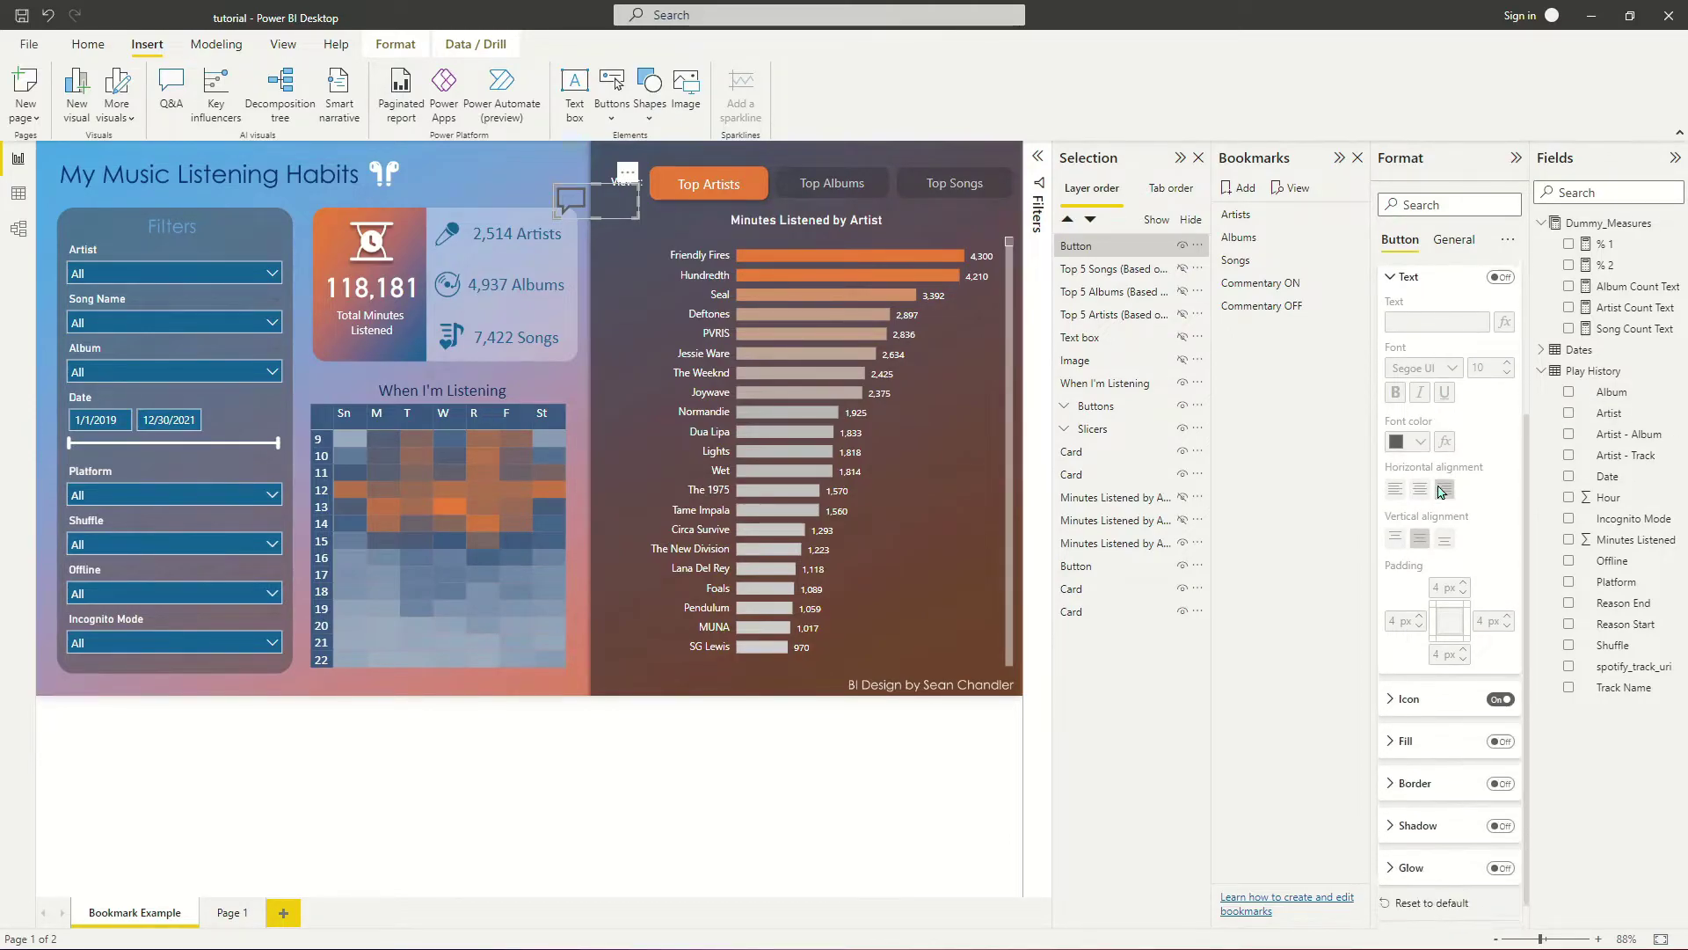
click(1390, 670)
click(1419, 762)
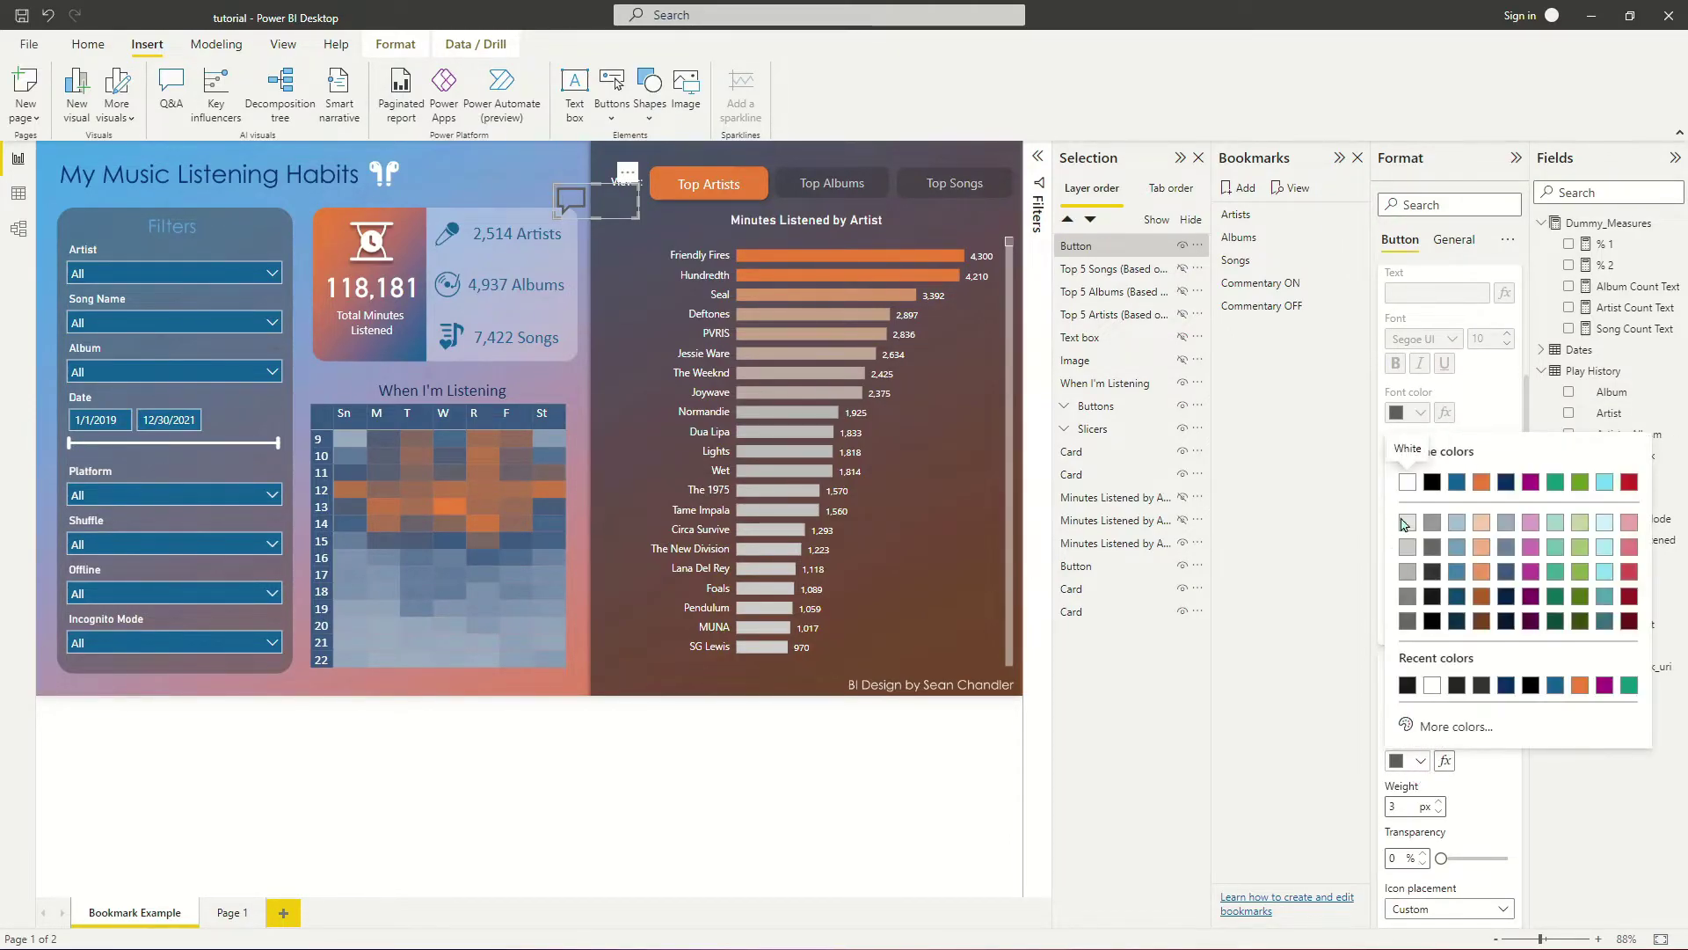
click(1415, 492)
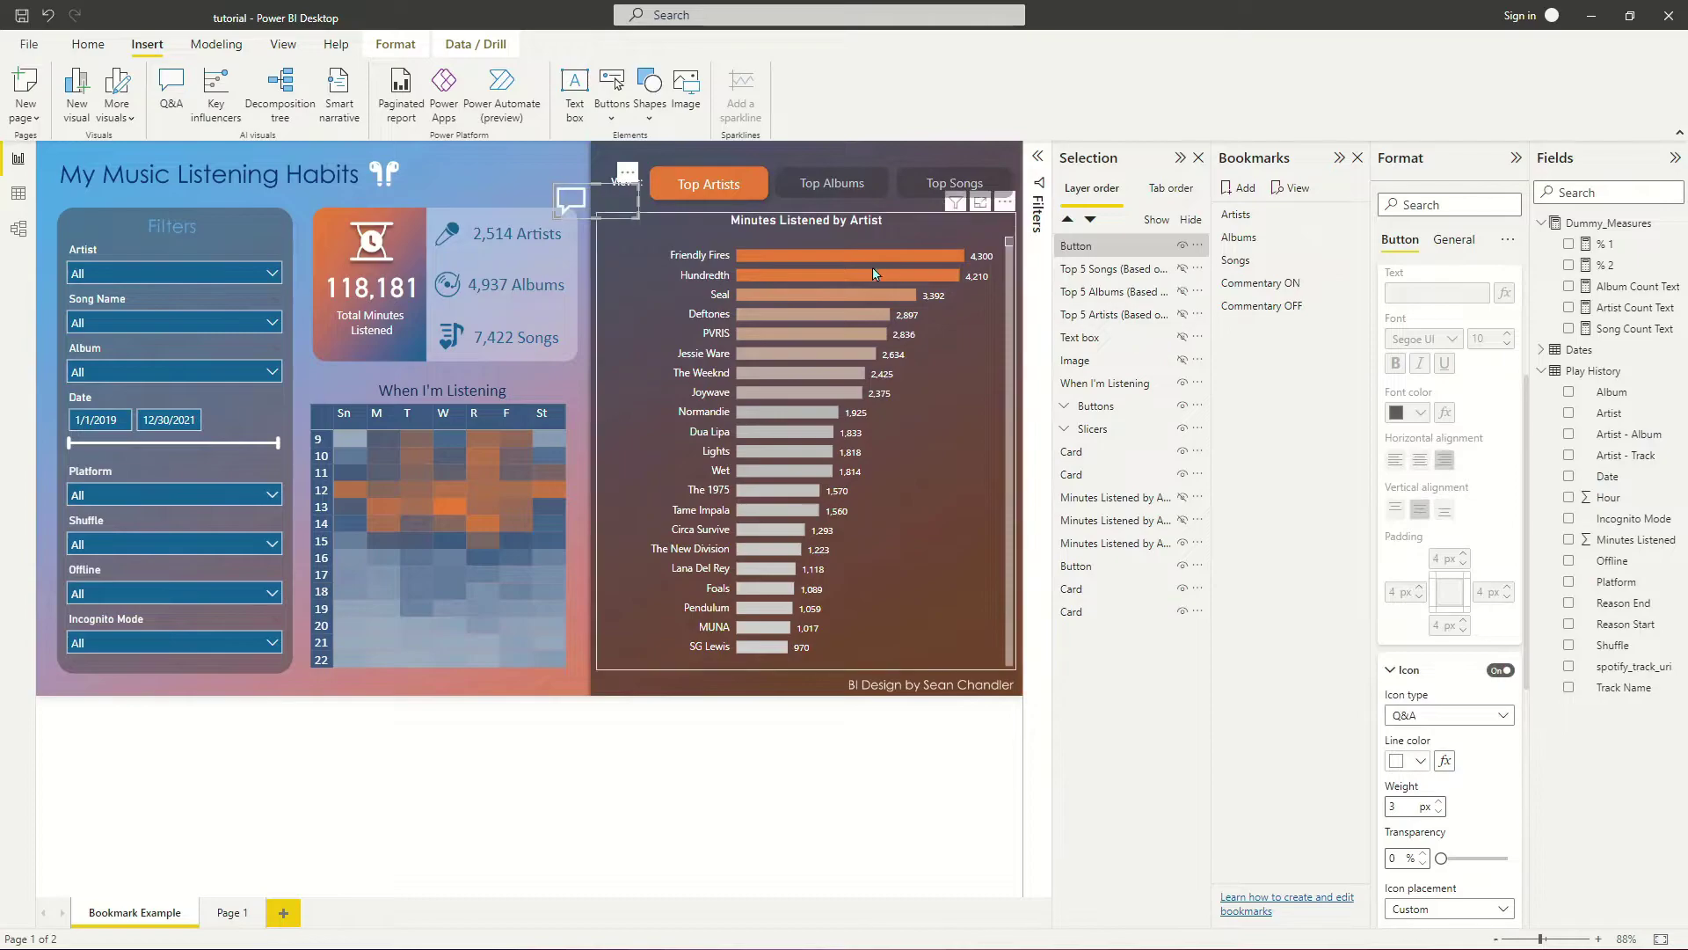
drag(580, 200, 569, 197)
Step: Add the tooltip 'Click here to see commentary on the visuals in this section' to the comment button
click(584, 220)
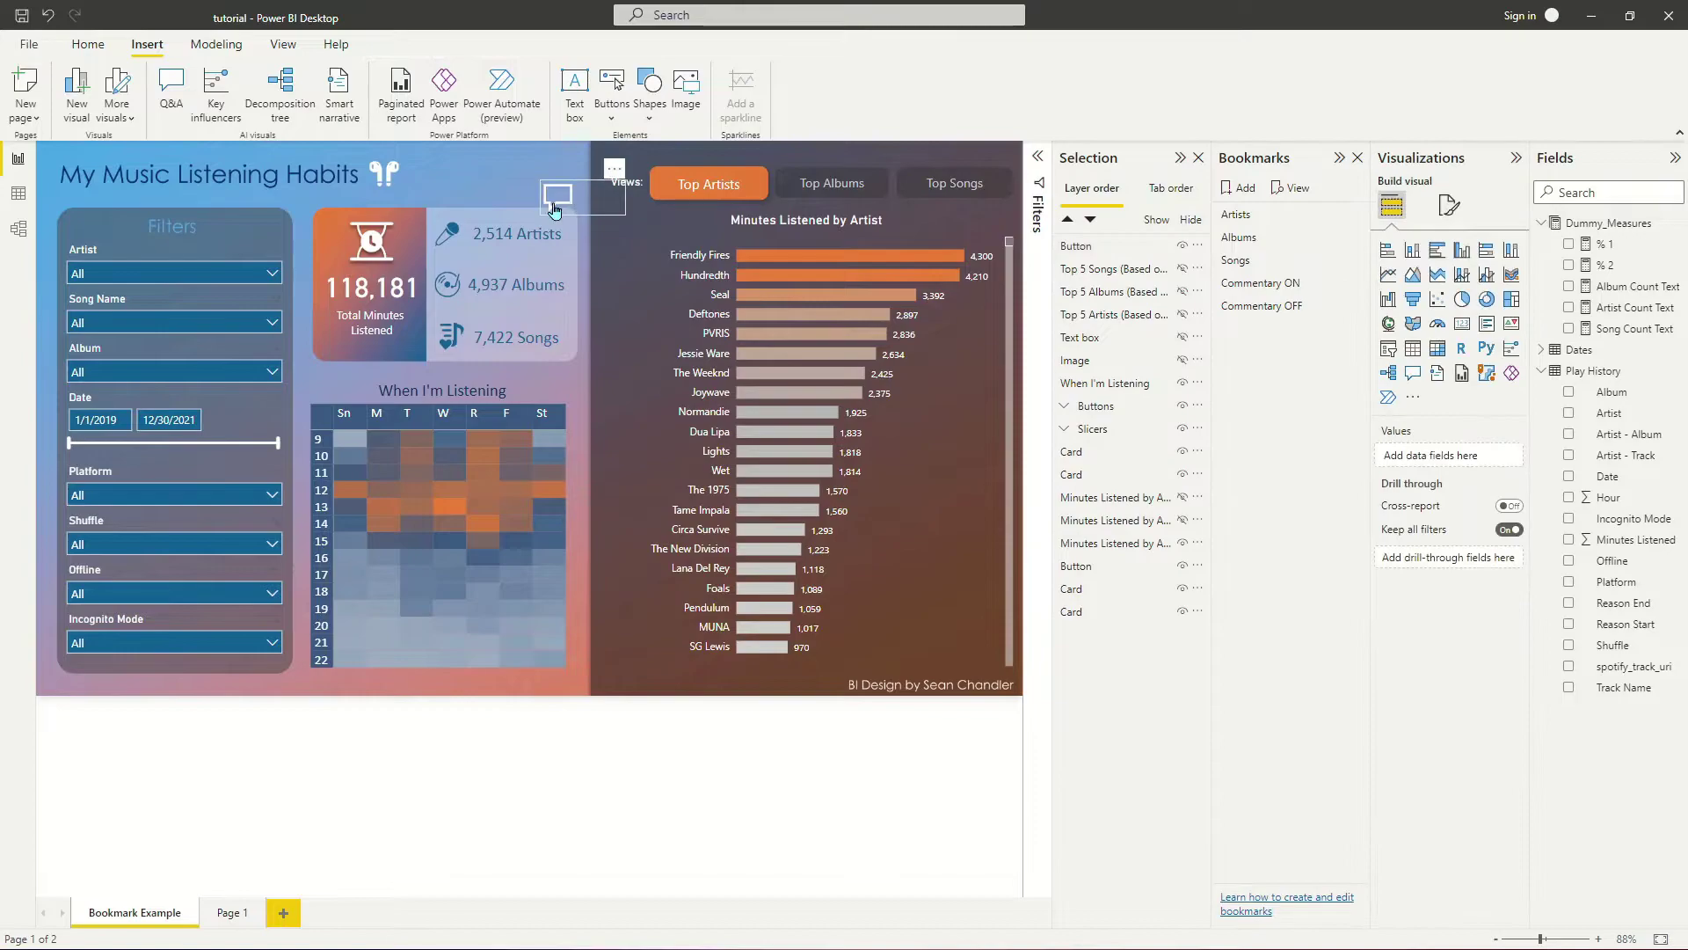
click(588, 187)
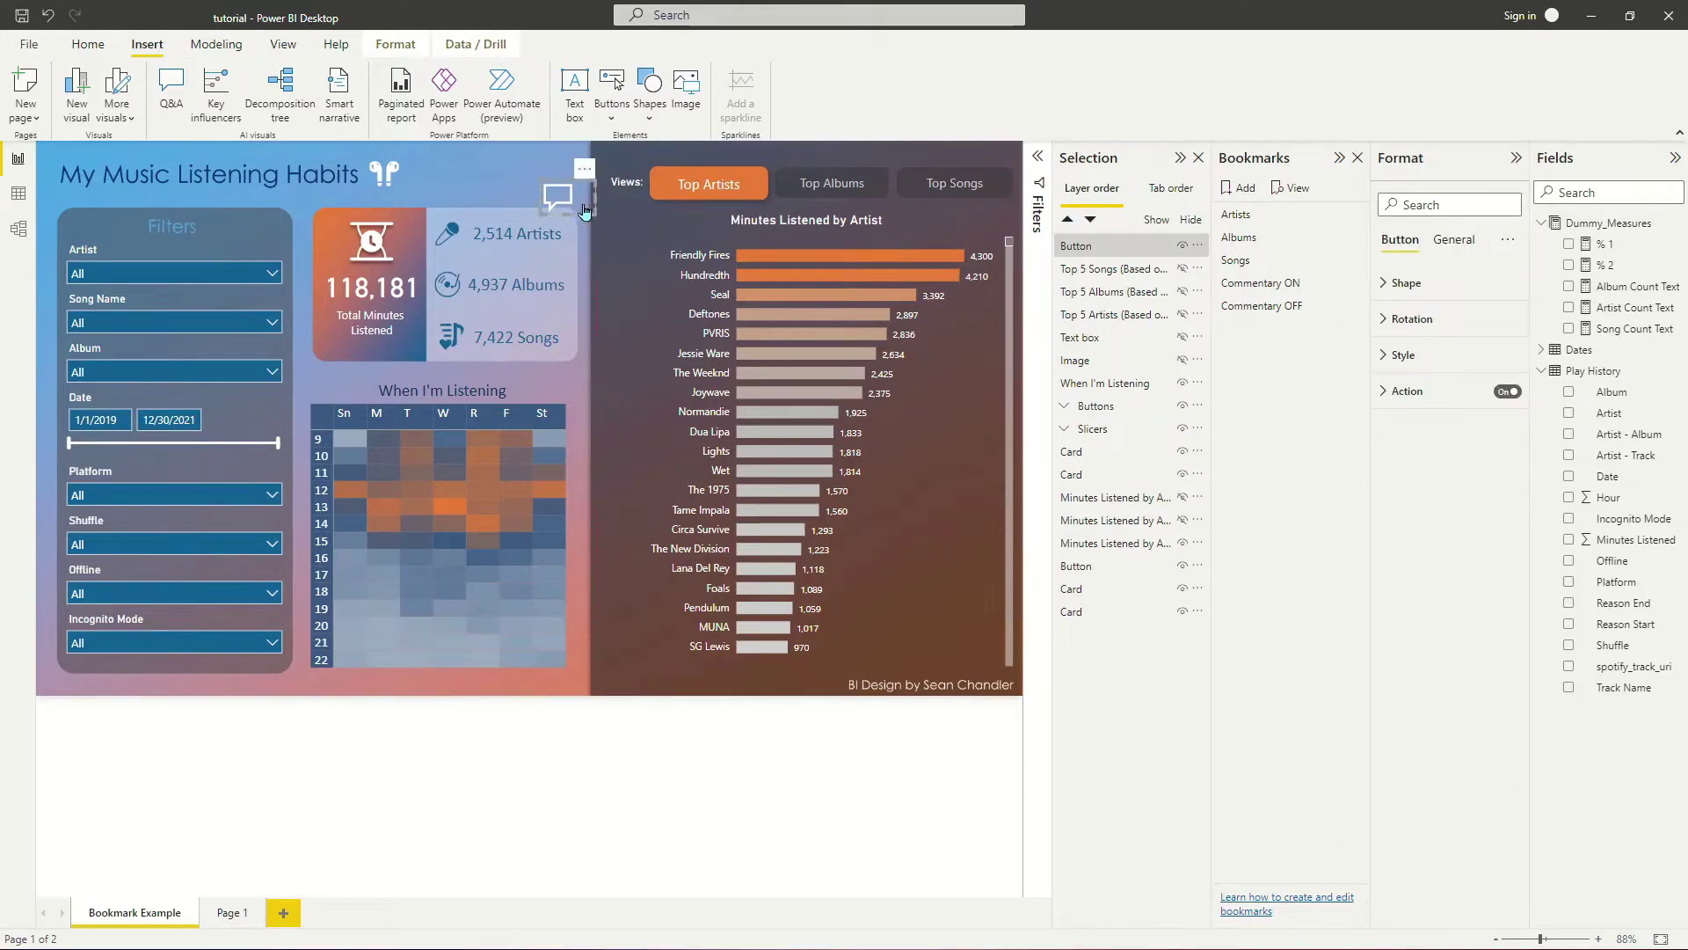
click(1399, 398)
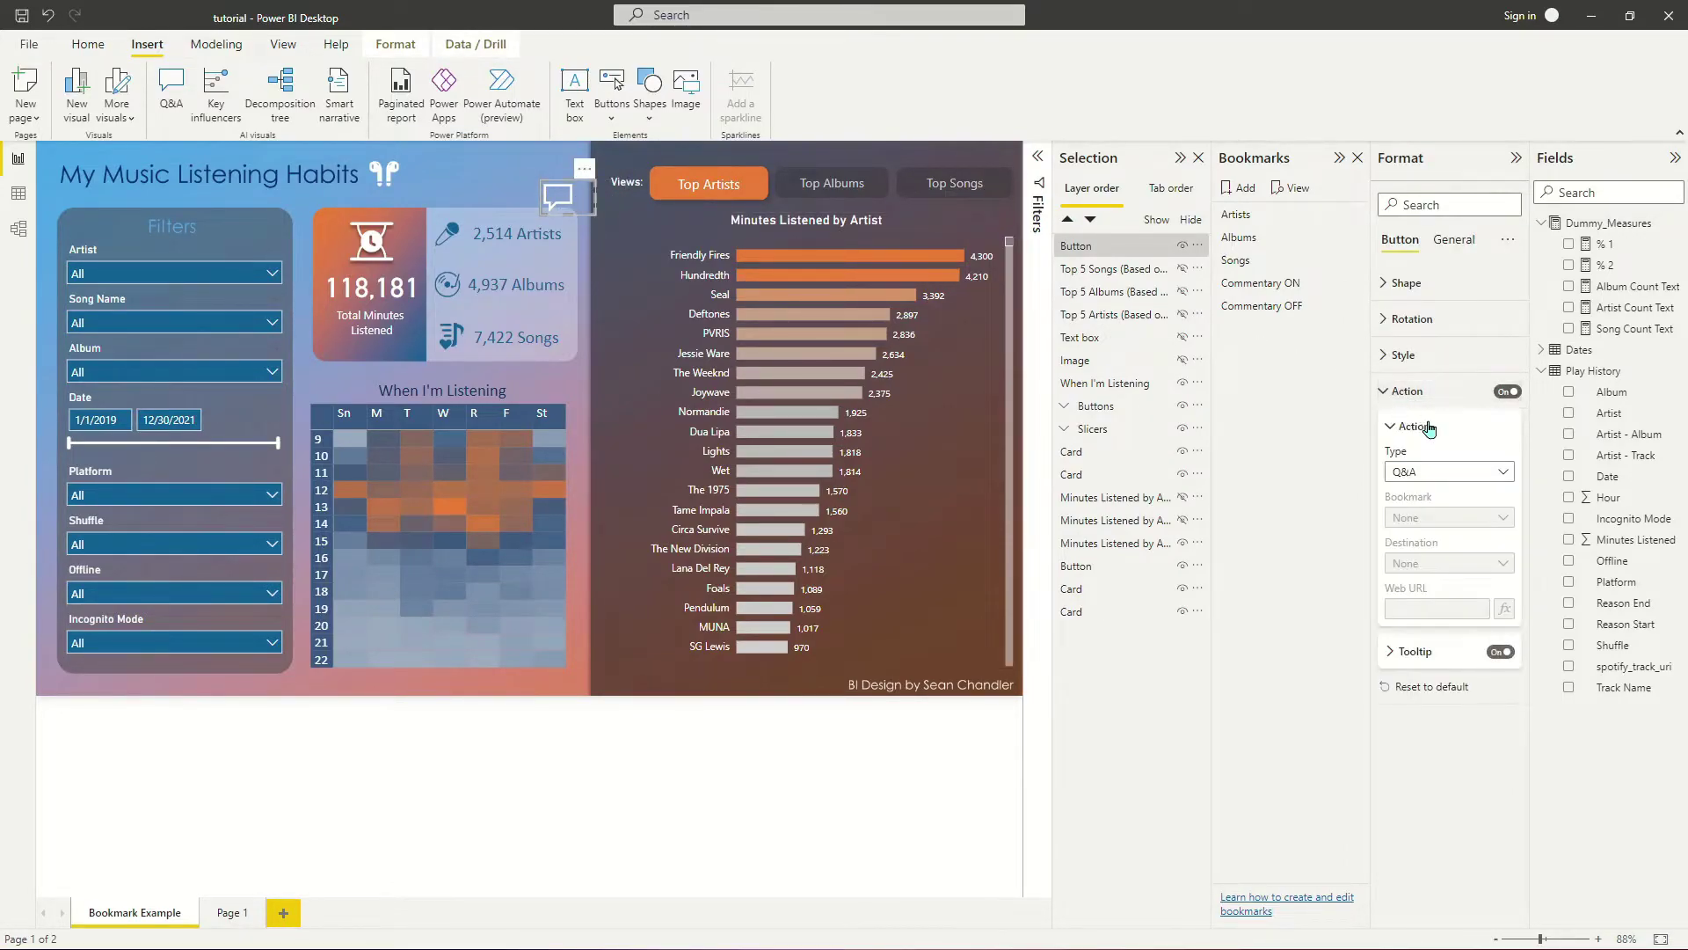
click(1415, 651)
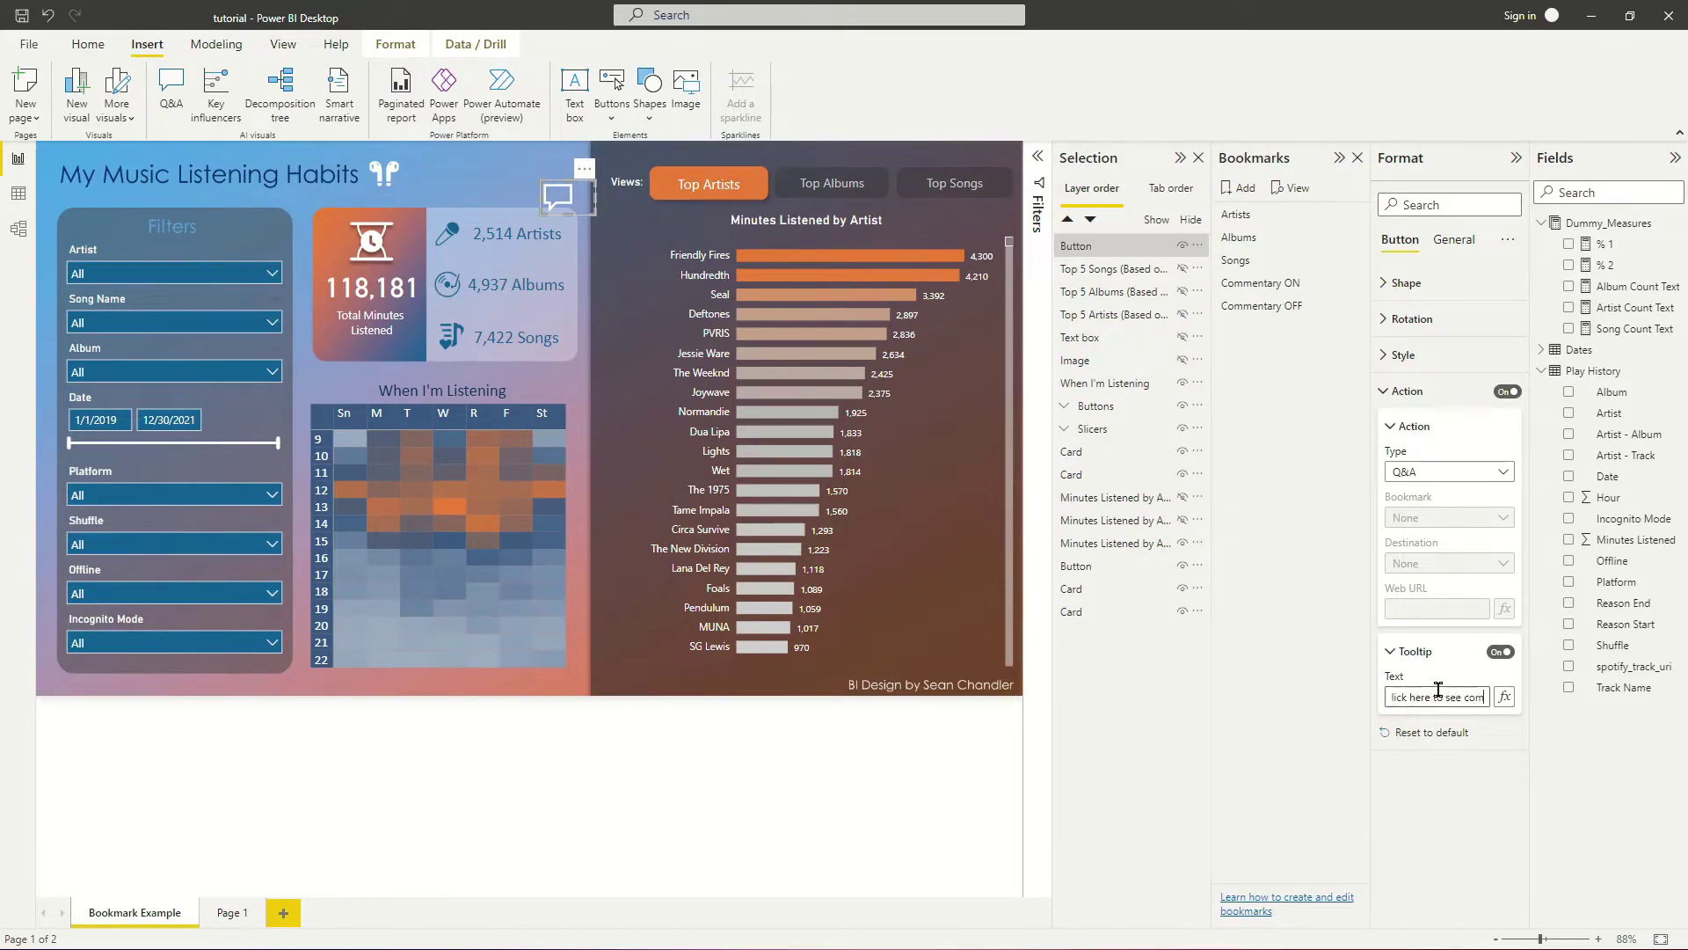
text(ment)
key(BackSpace)
text(section)
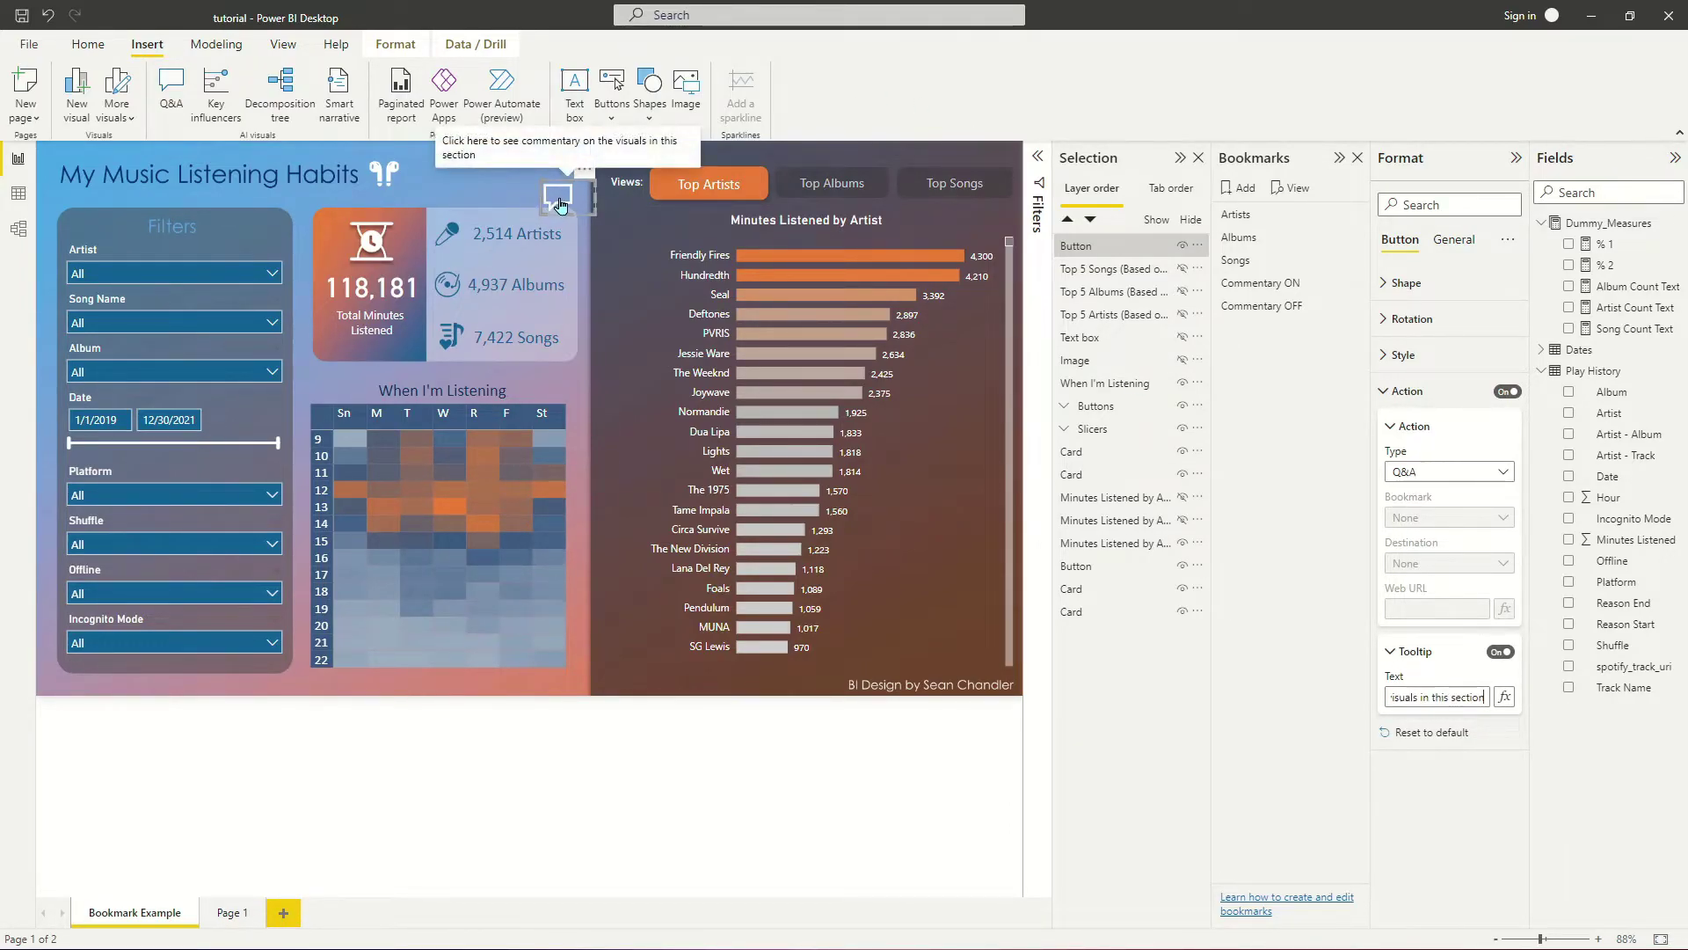
key(Escape)
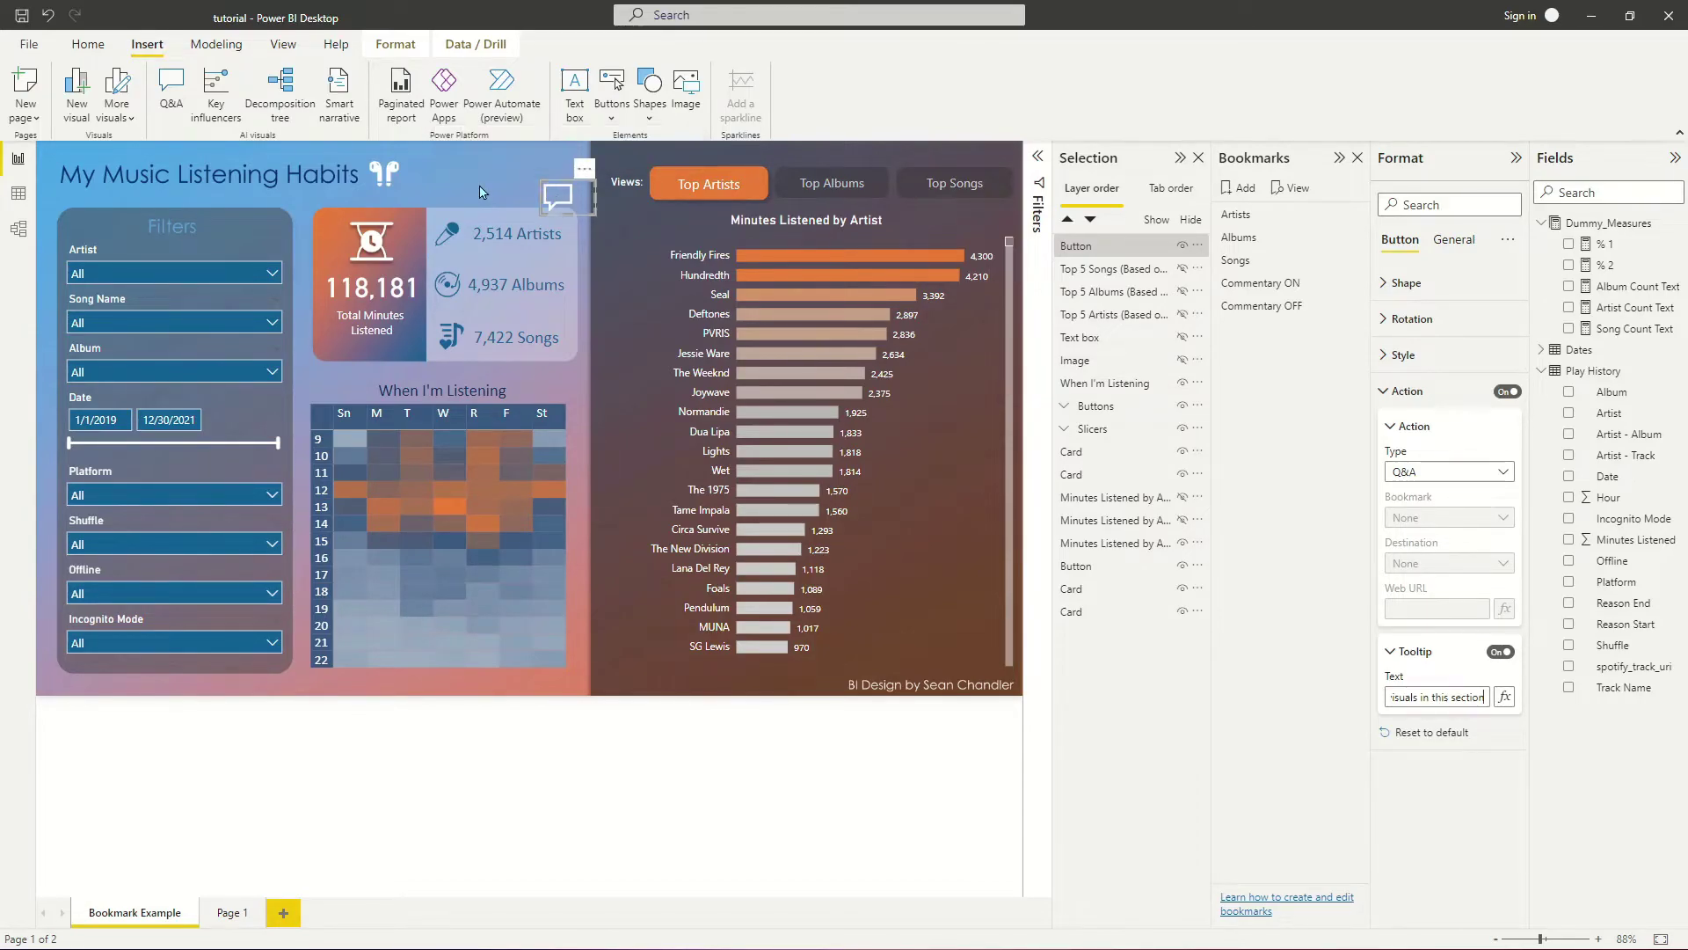
Step: Set the comment button's action to Bookmark: Commentary ON and test it
click(557, 195)
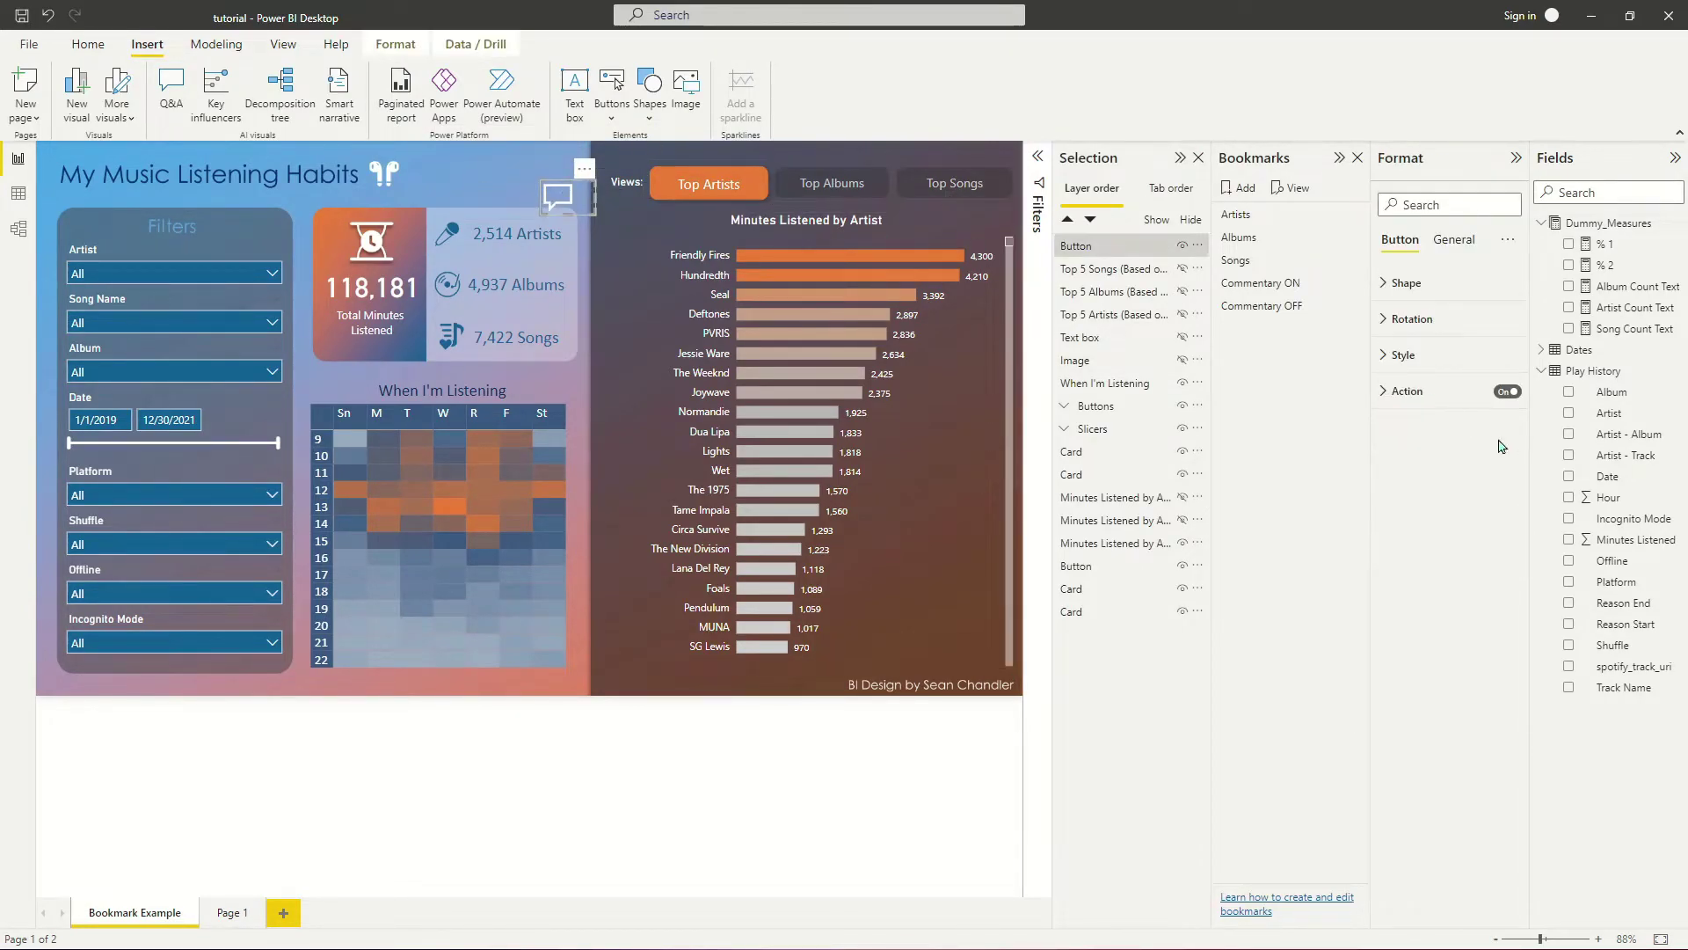
click(1401, 398)
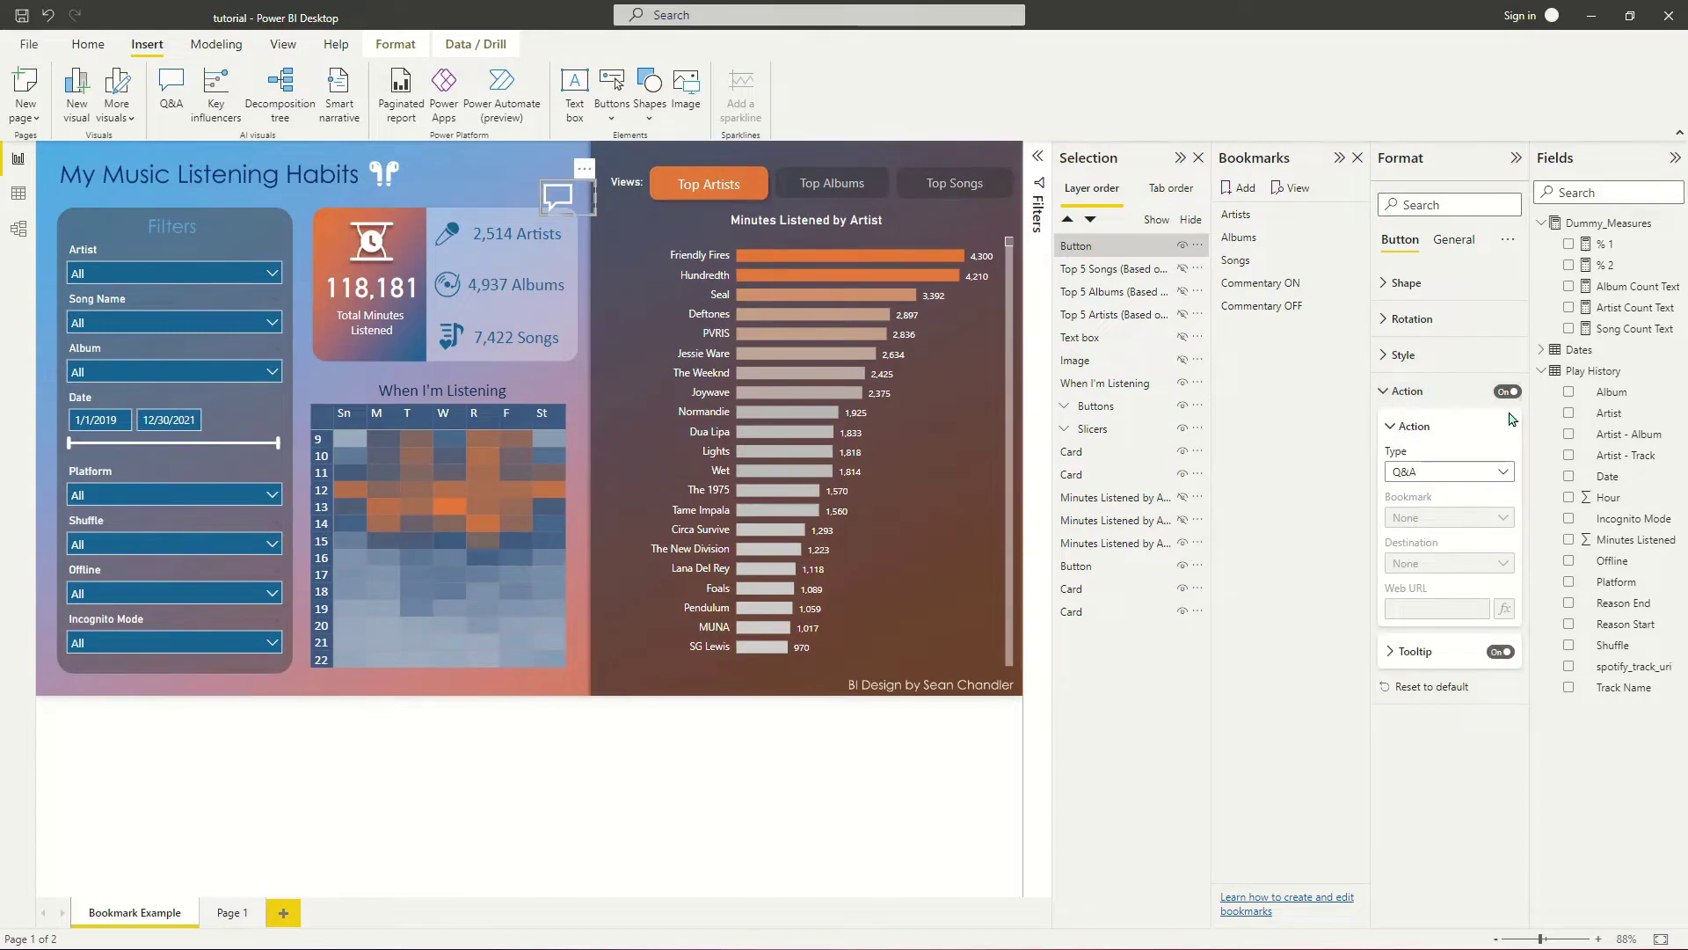
click(1447, 476)
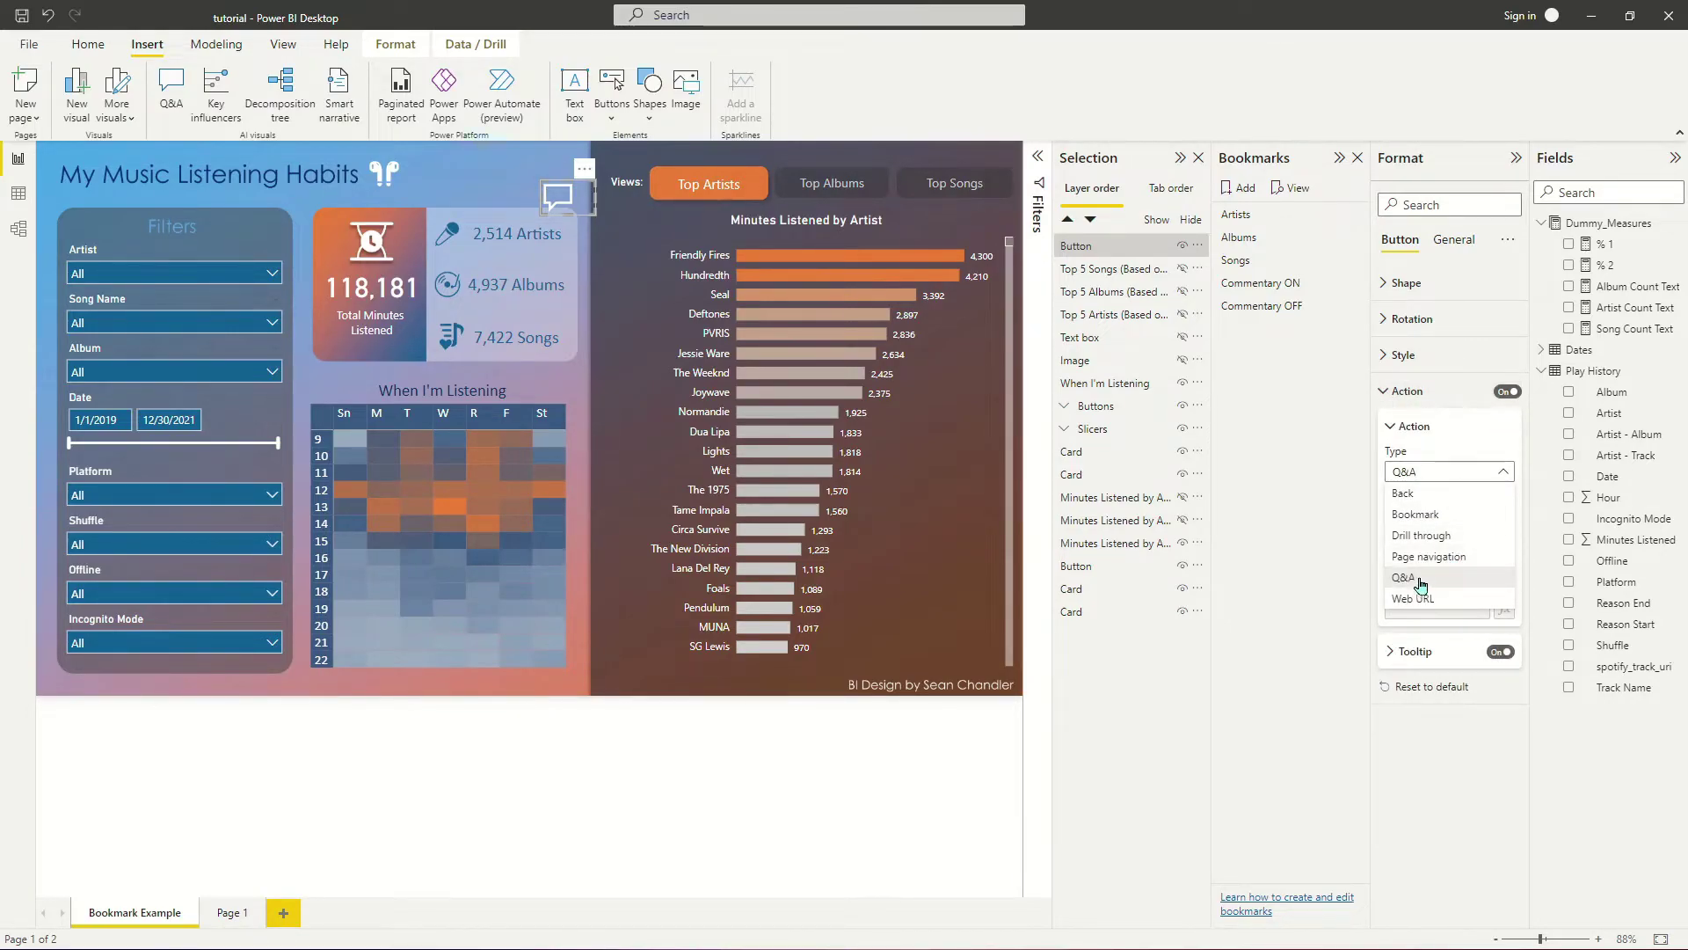
click(1437, 515)
click(1438, 517)
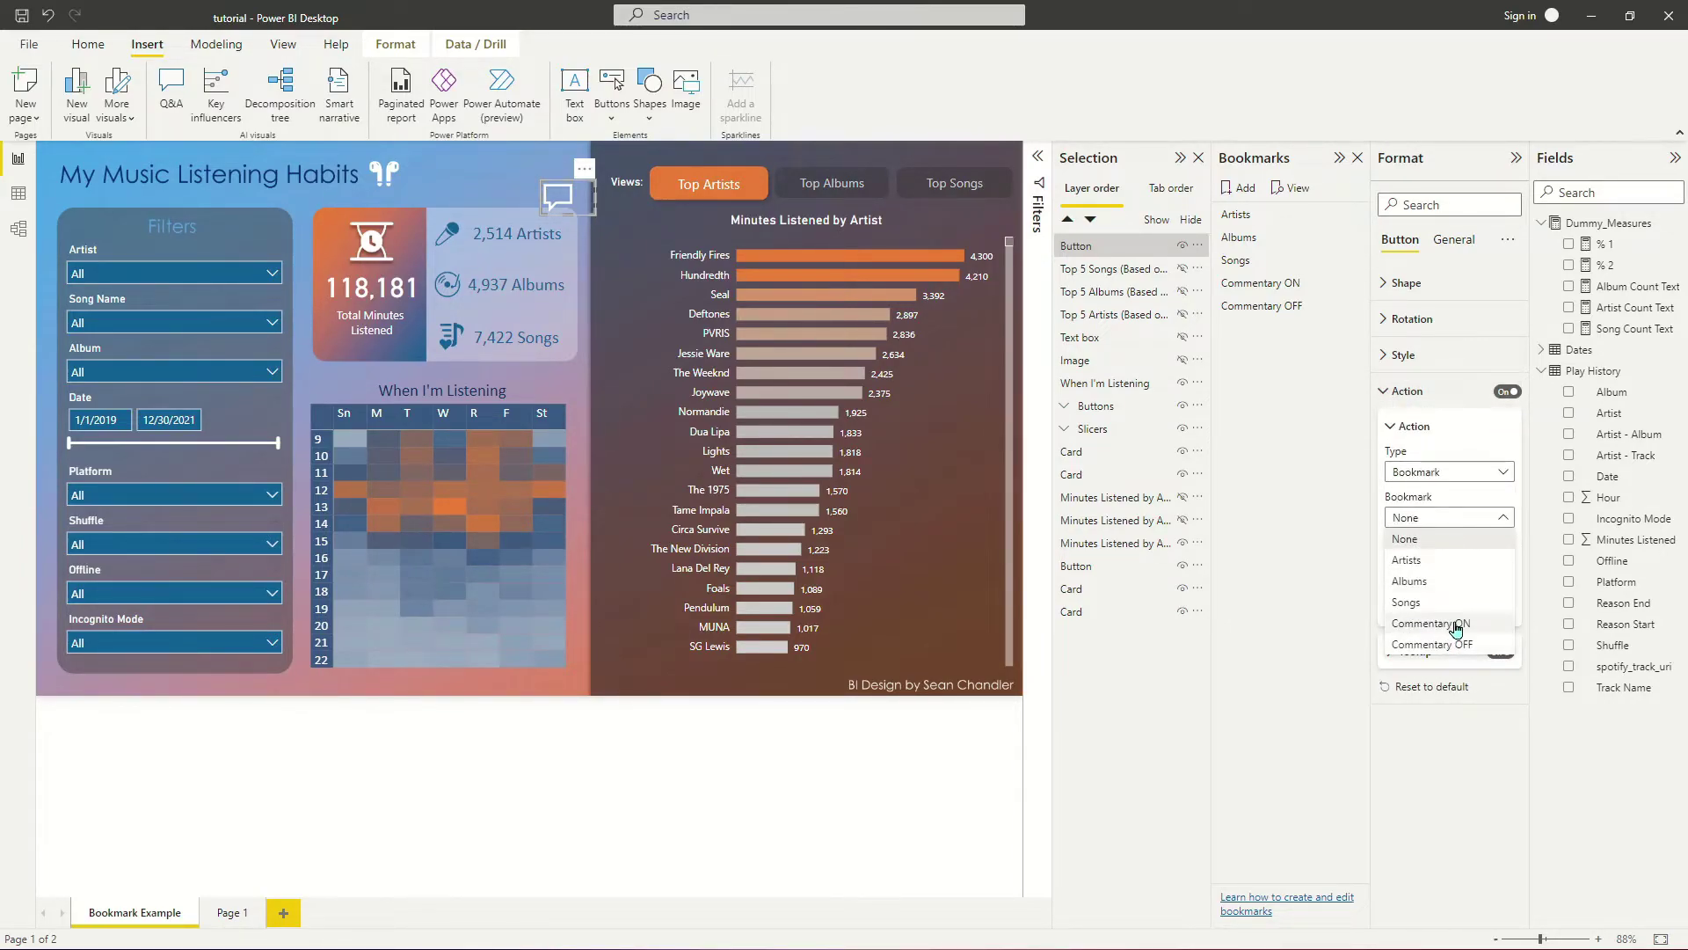
click(1455, 633)
ctrl+click(568, 206)
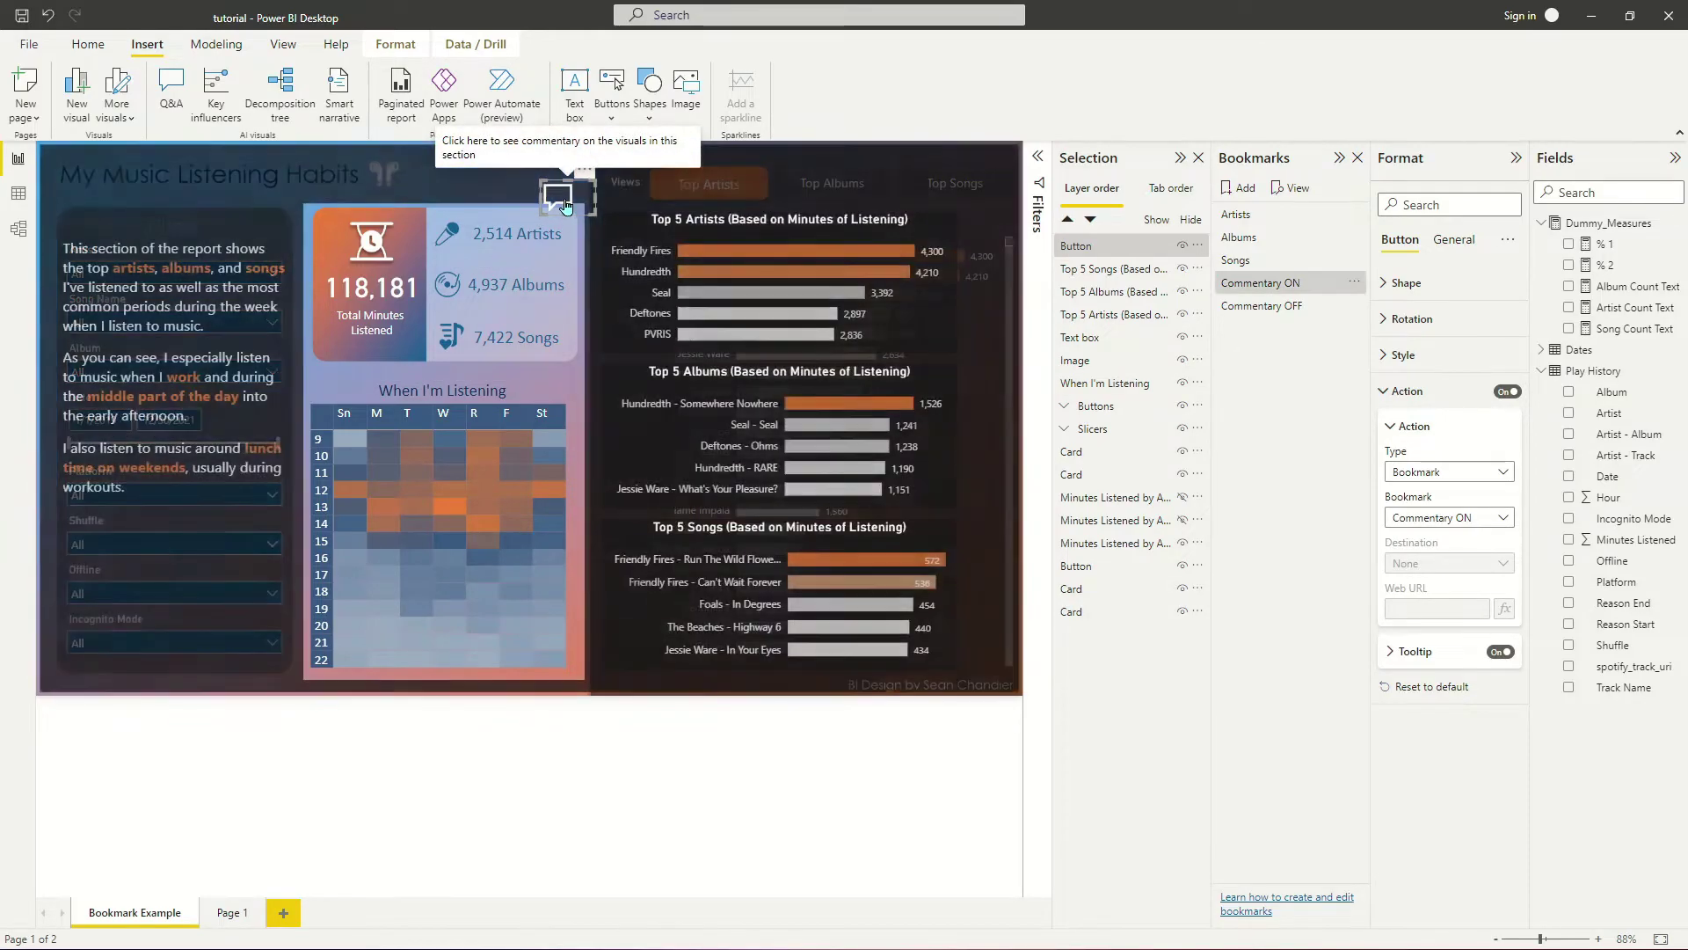
click(790, 828)
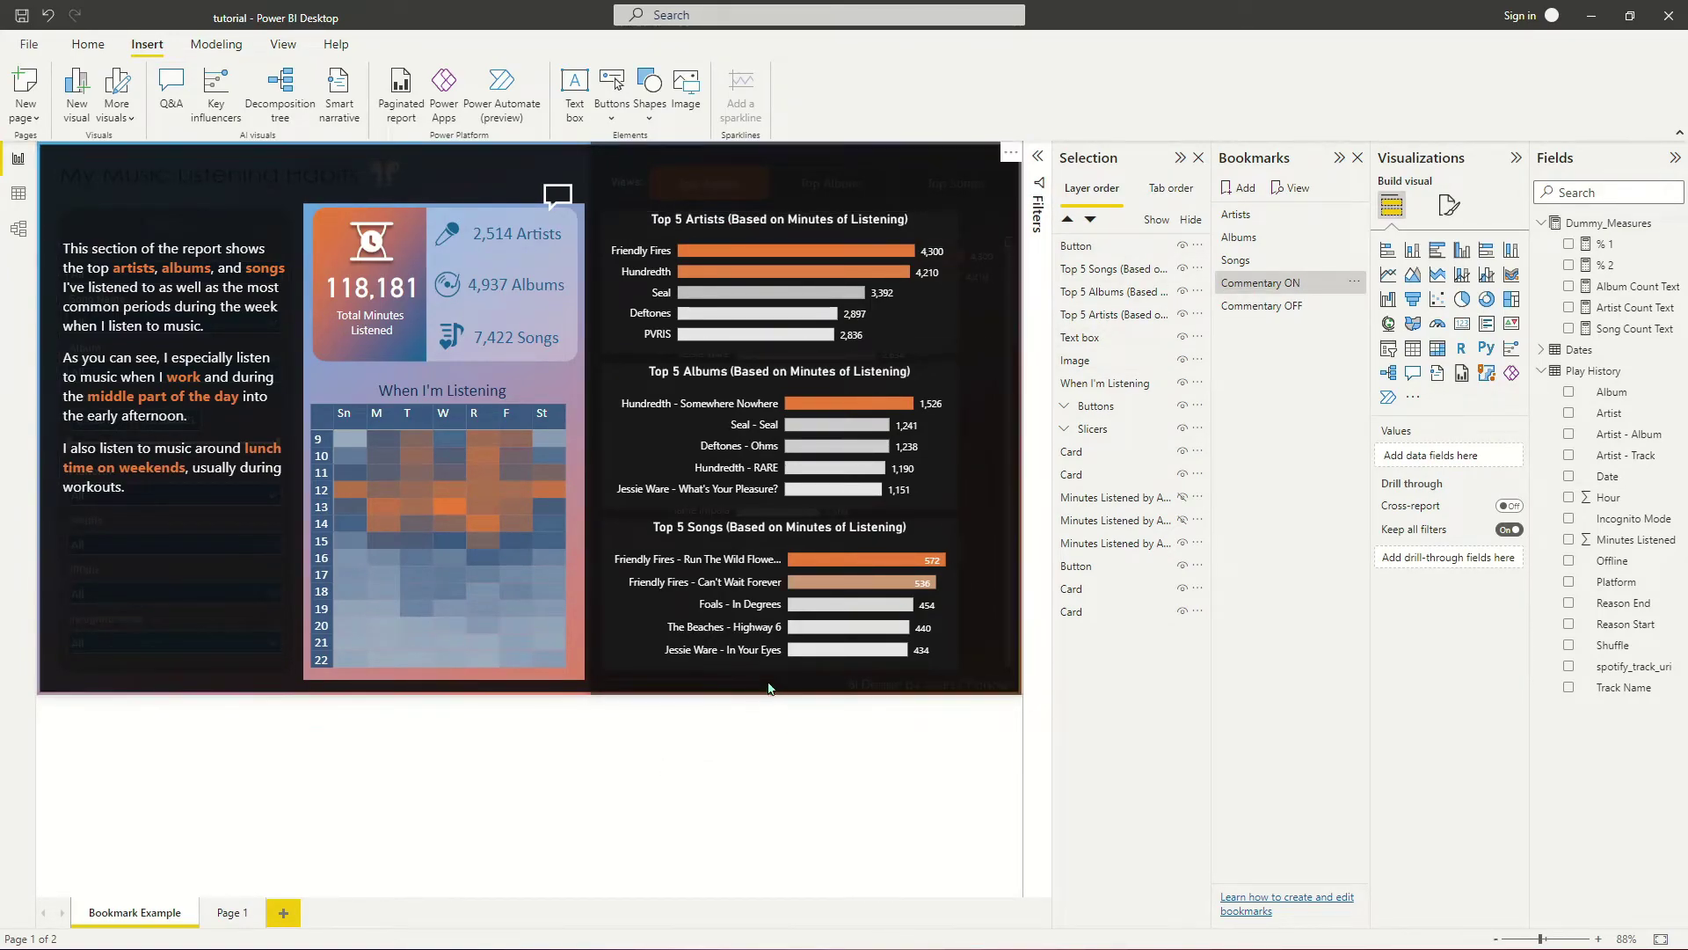
Step: Insert a blank button and move it to the page's top-right corner
click(618, 121)
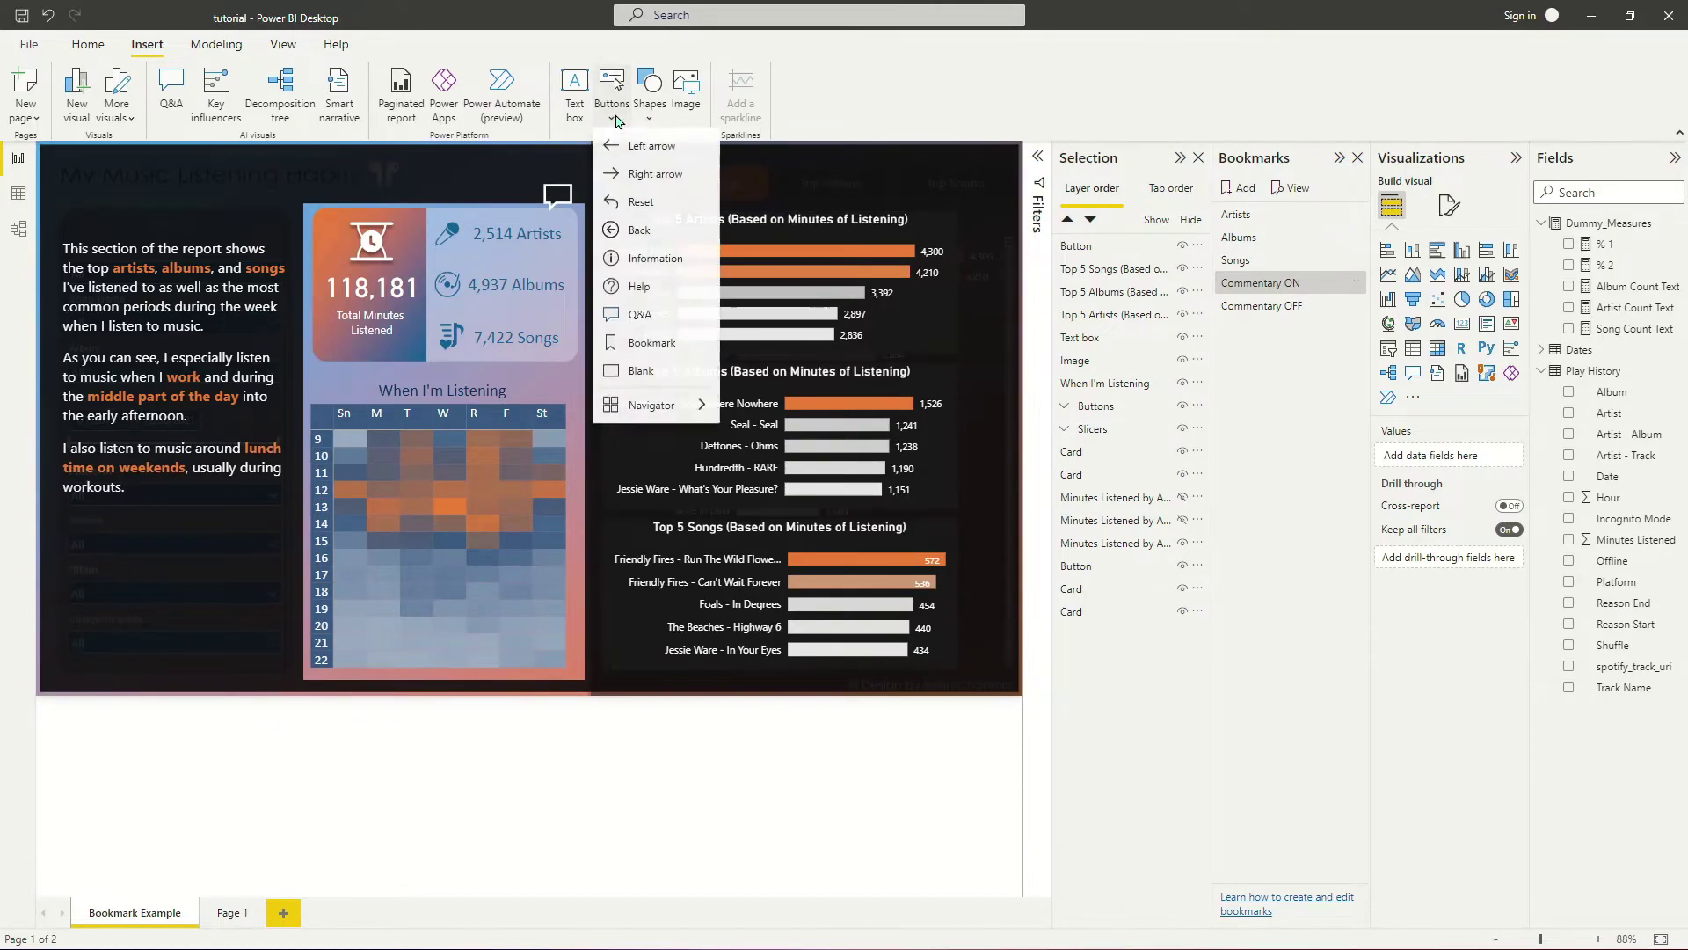
click(897, 204)
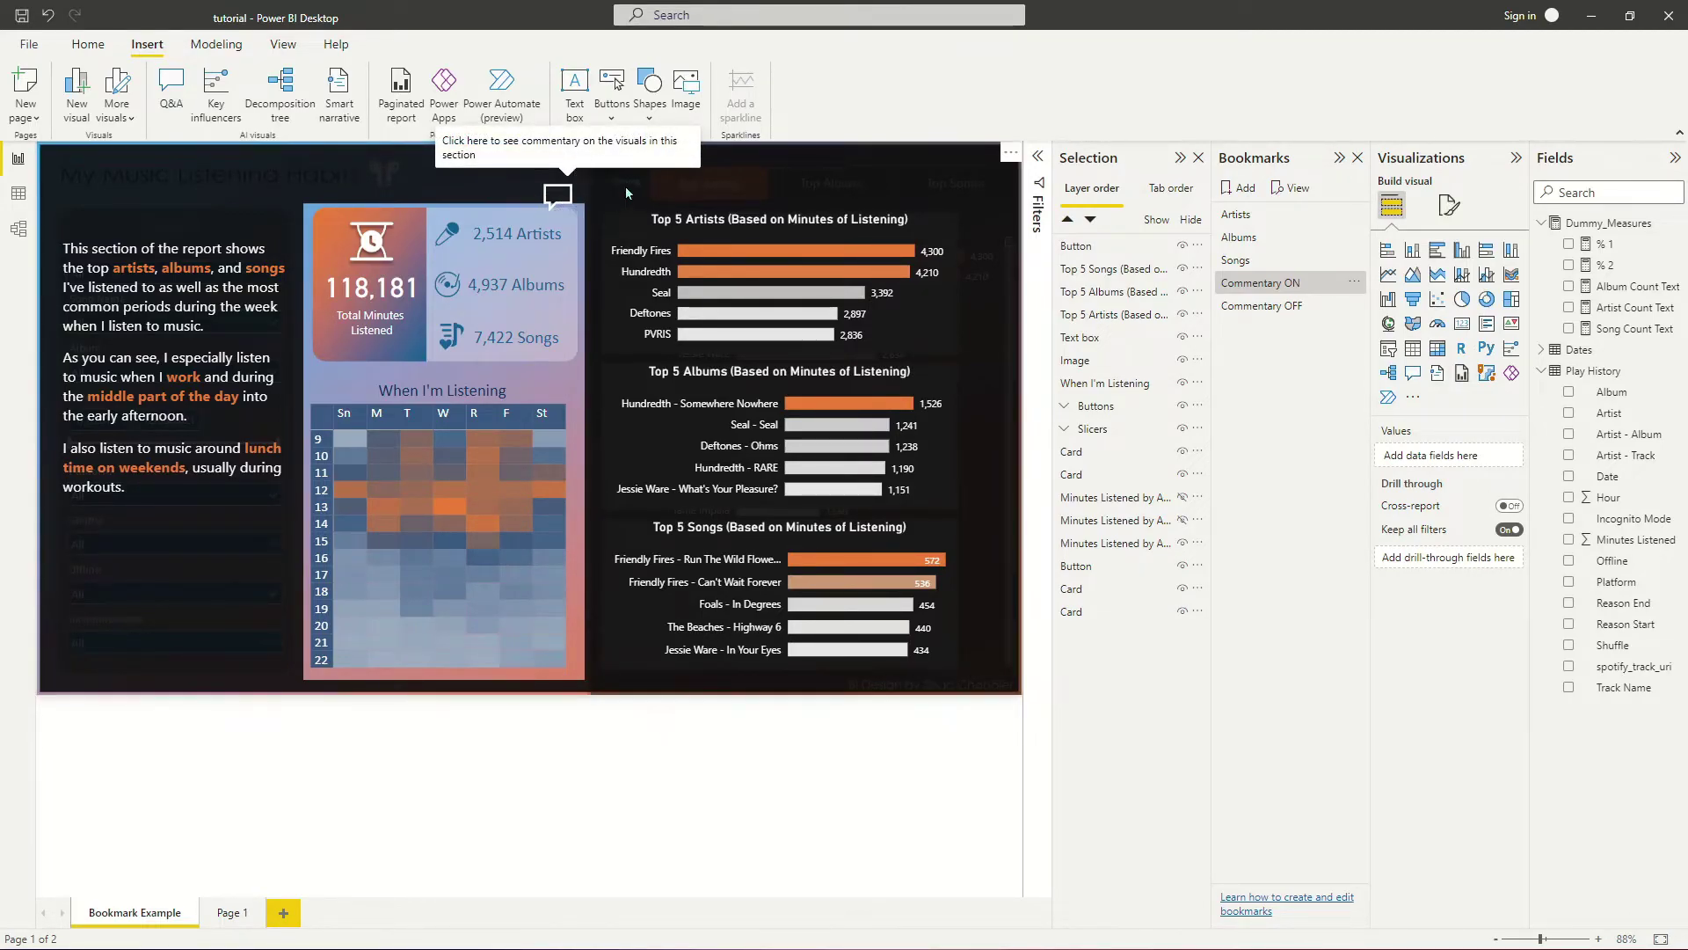
click(612, 112)
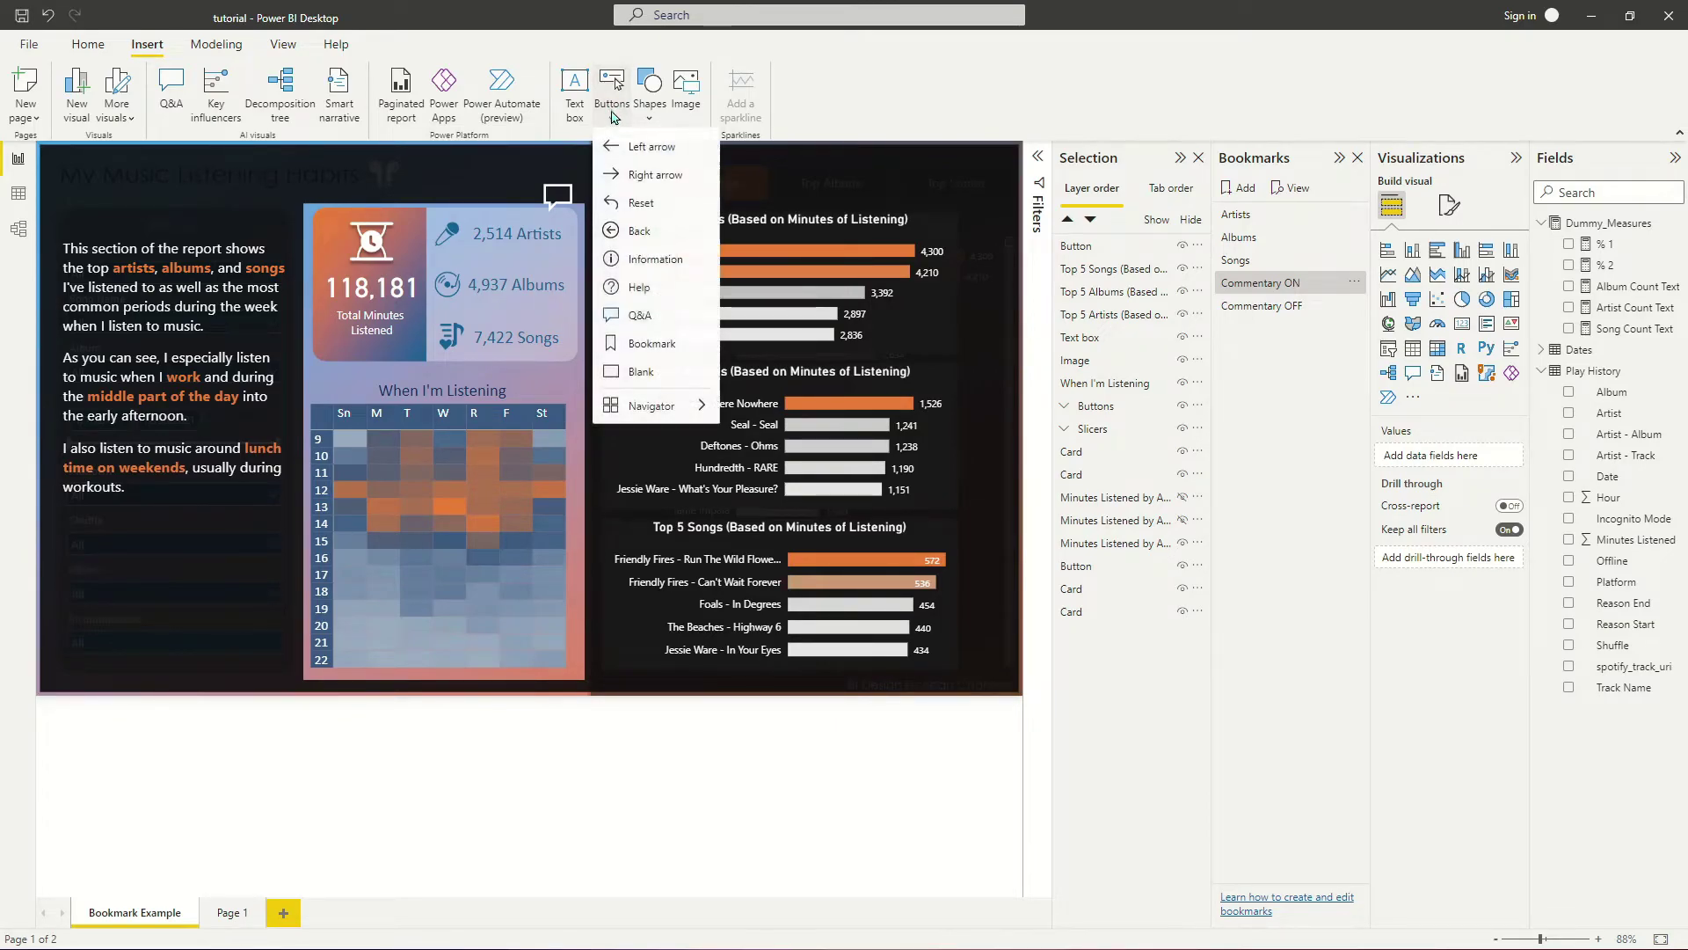
click(645, 370)
drag(80, 146, 986, 148)
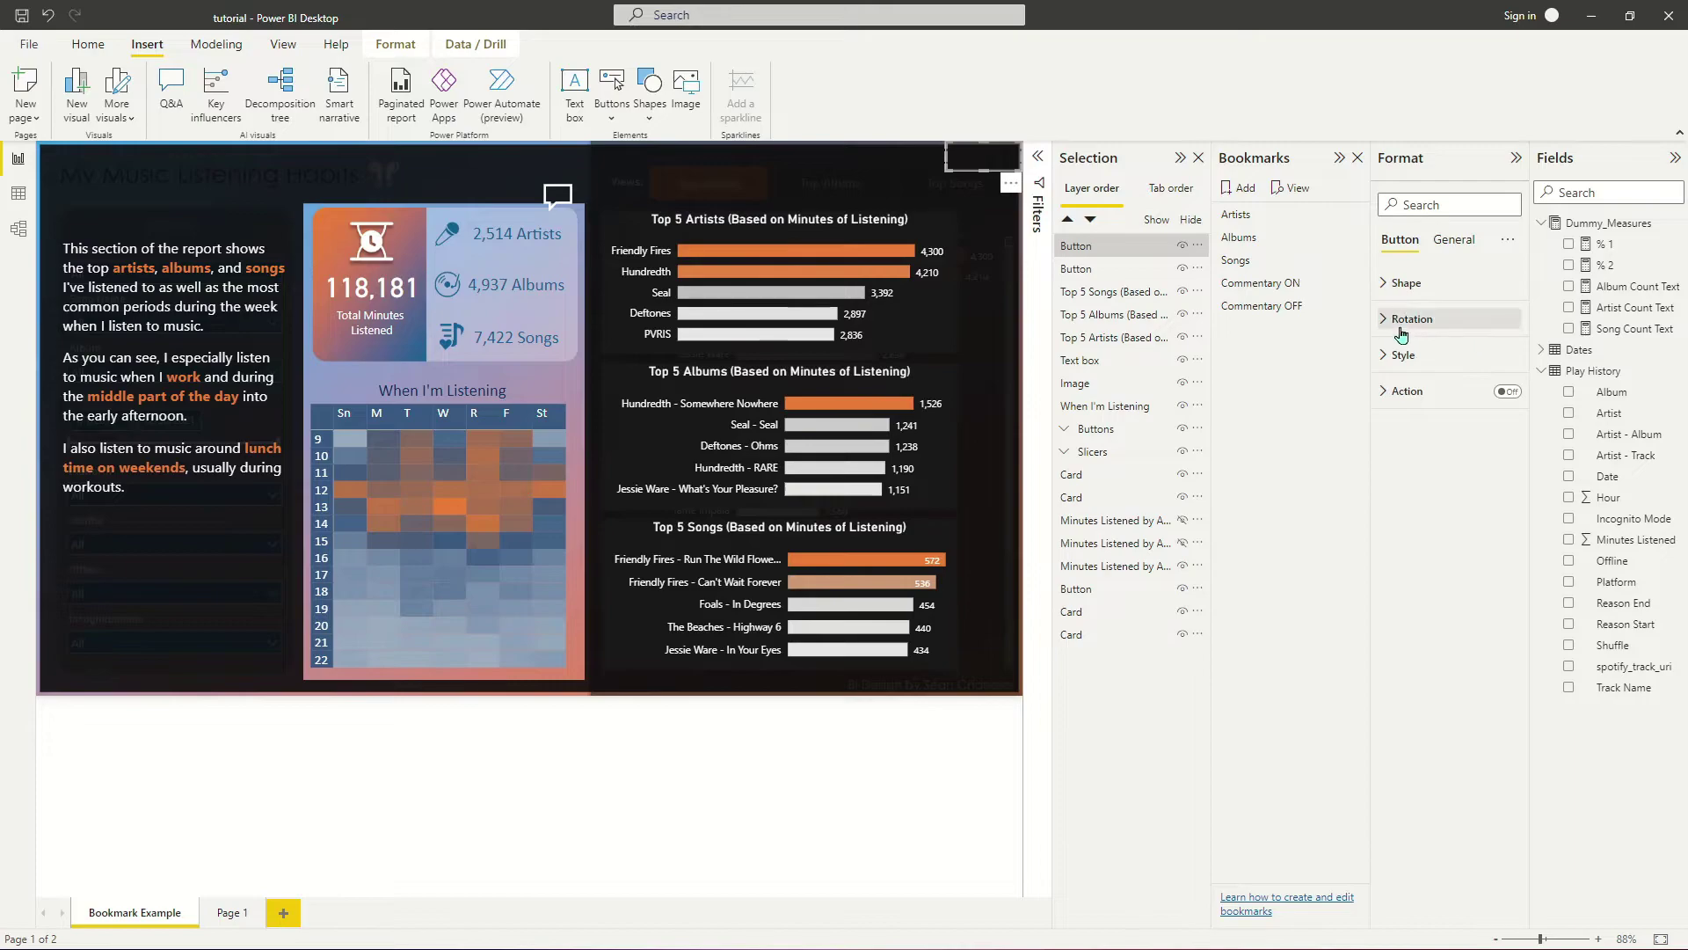
Step: Turn off the blank button's icon, leaving its border off
click(1406, 355)
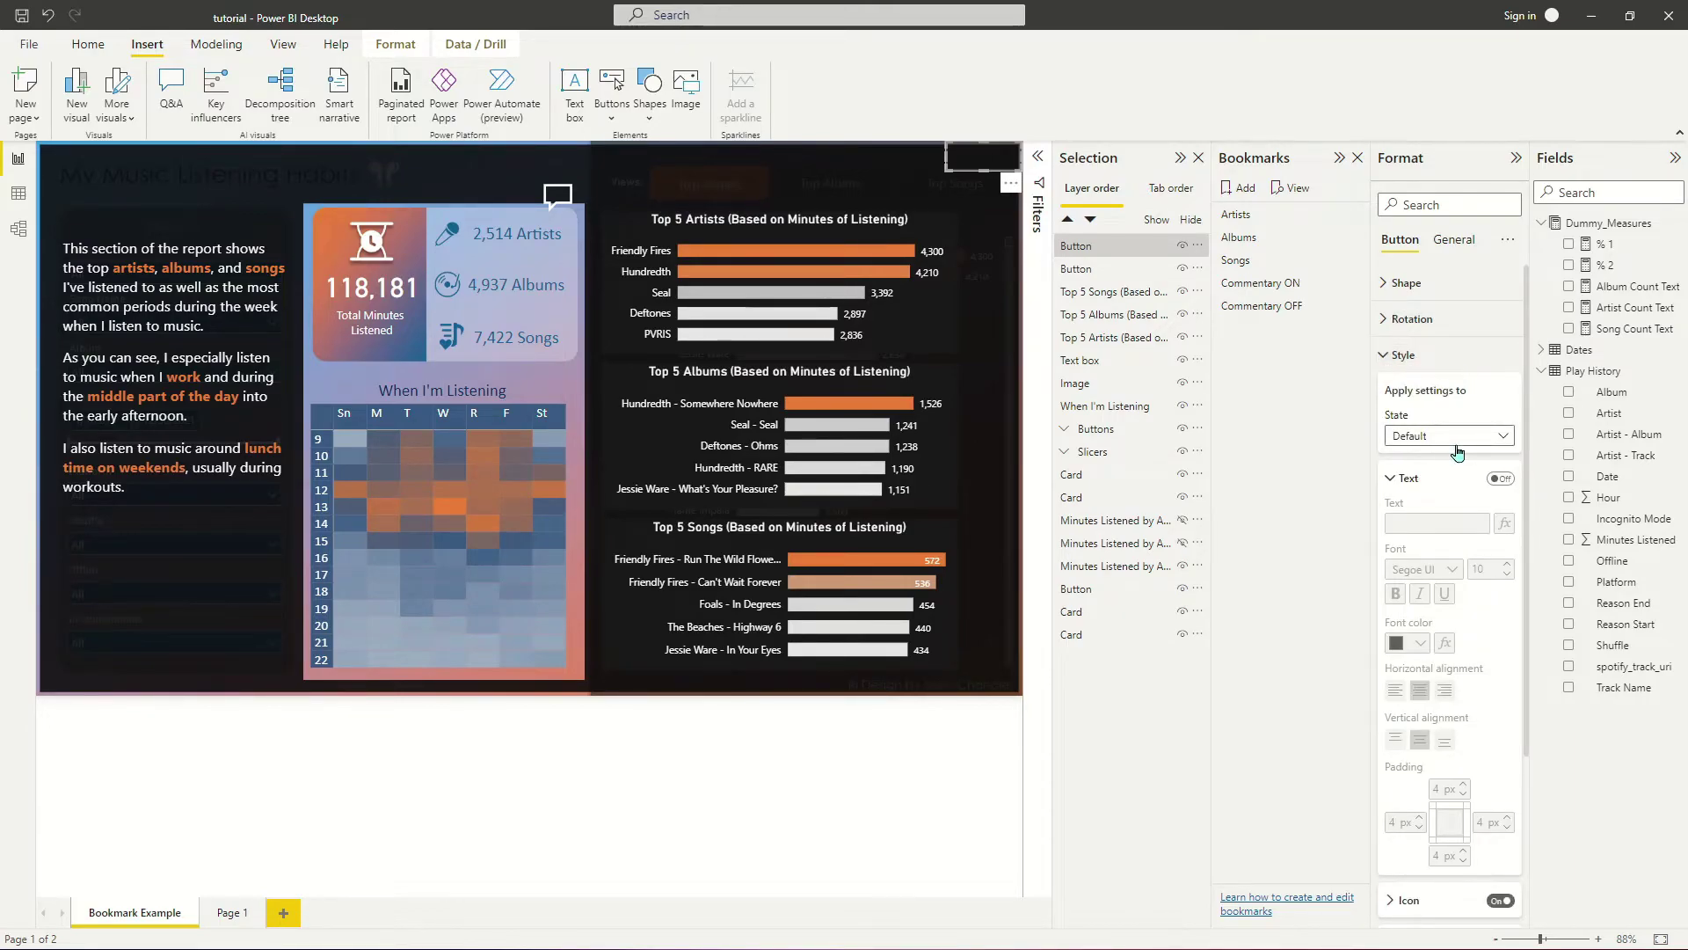
scroll(1494, 704, down, 3)
click(1502, 754)
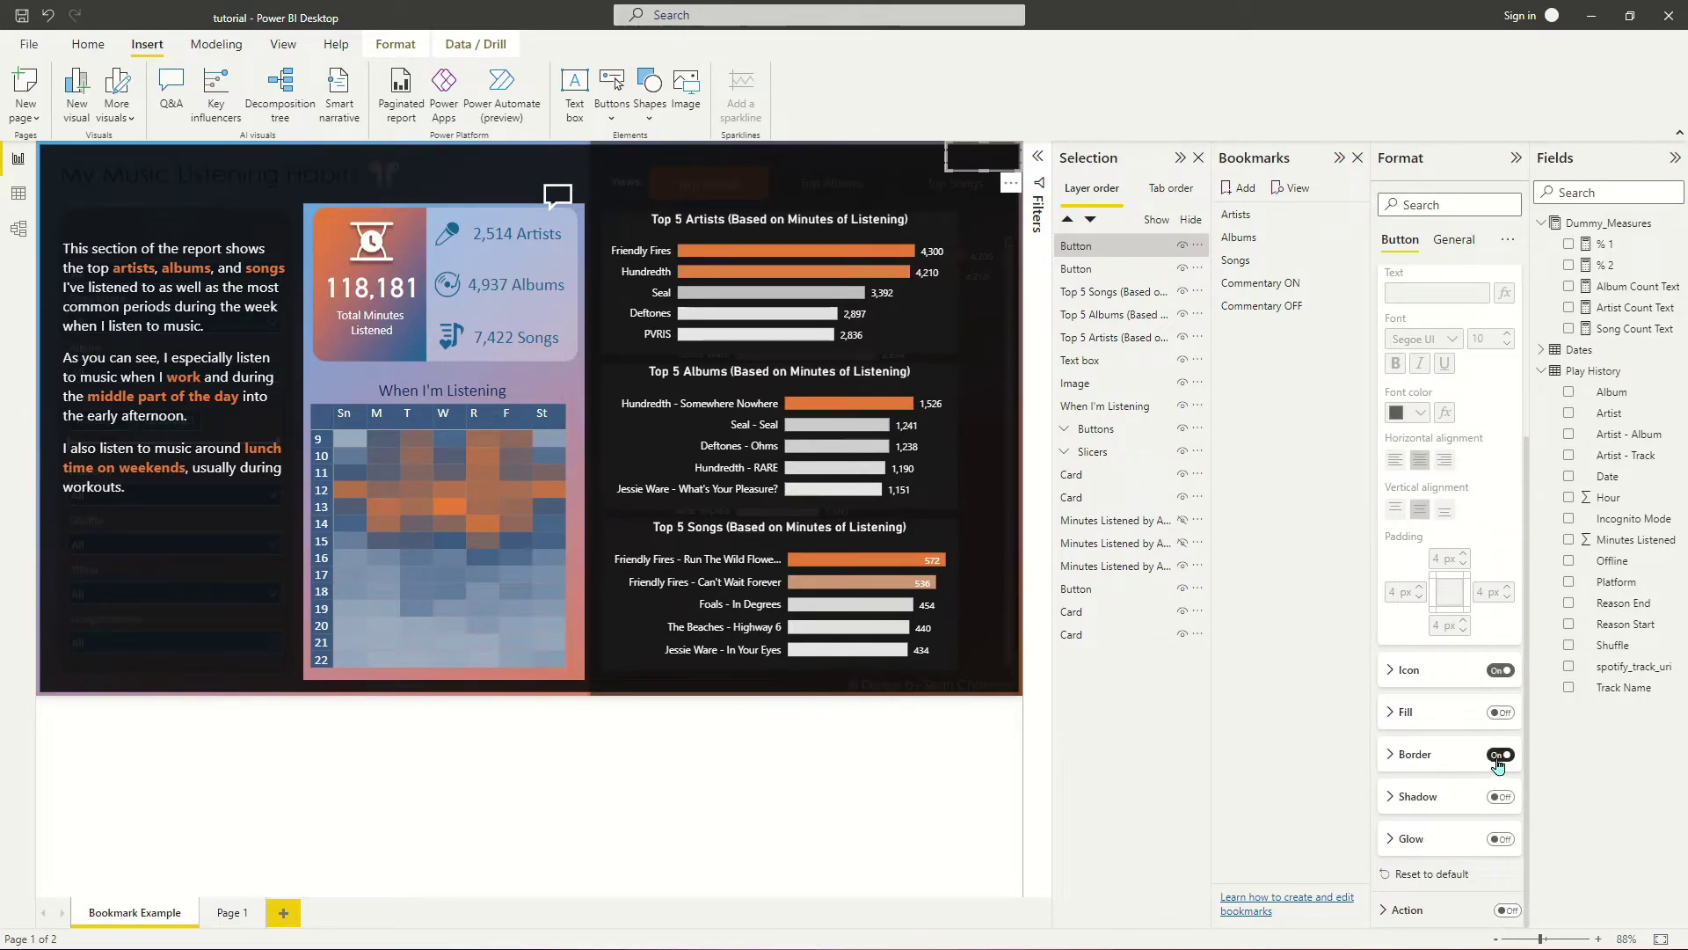
click(1501, 754)
click(1501, 670)
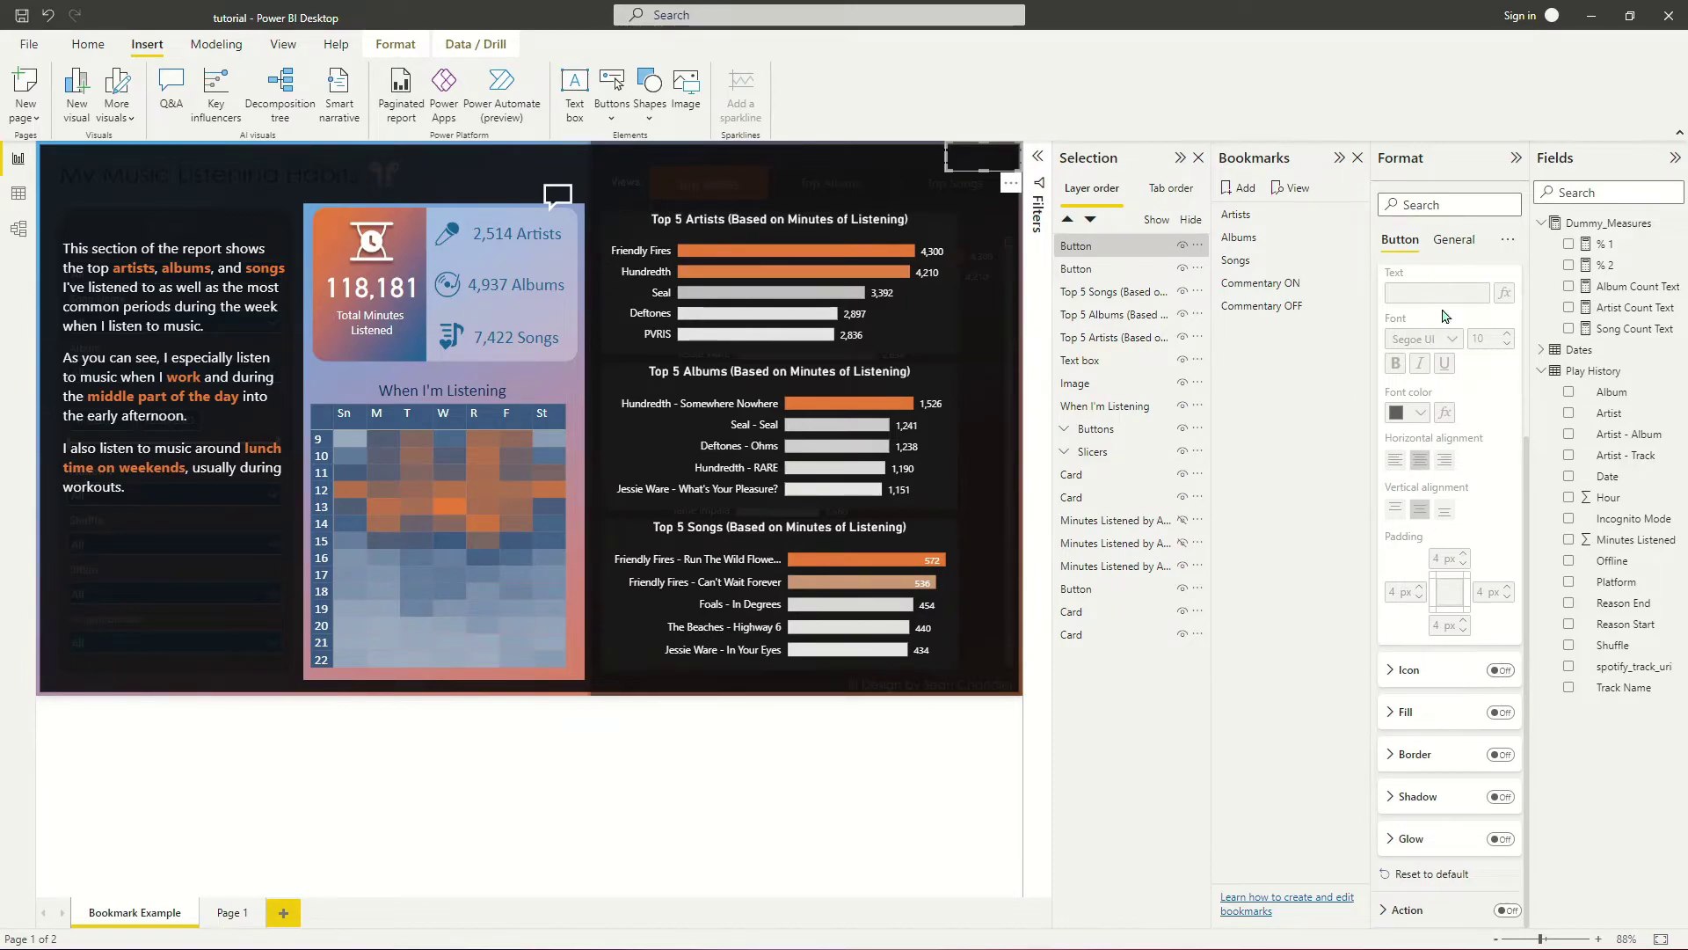
scroll(1443, 352, up, 3)
Step: Give the button a white text label reading X
click(1500, 478)
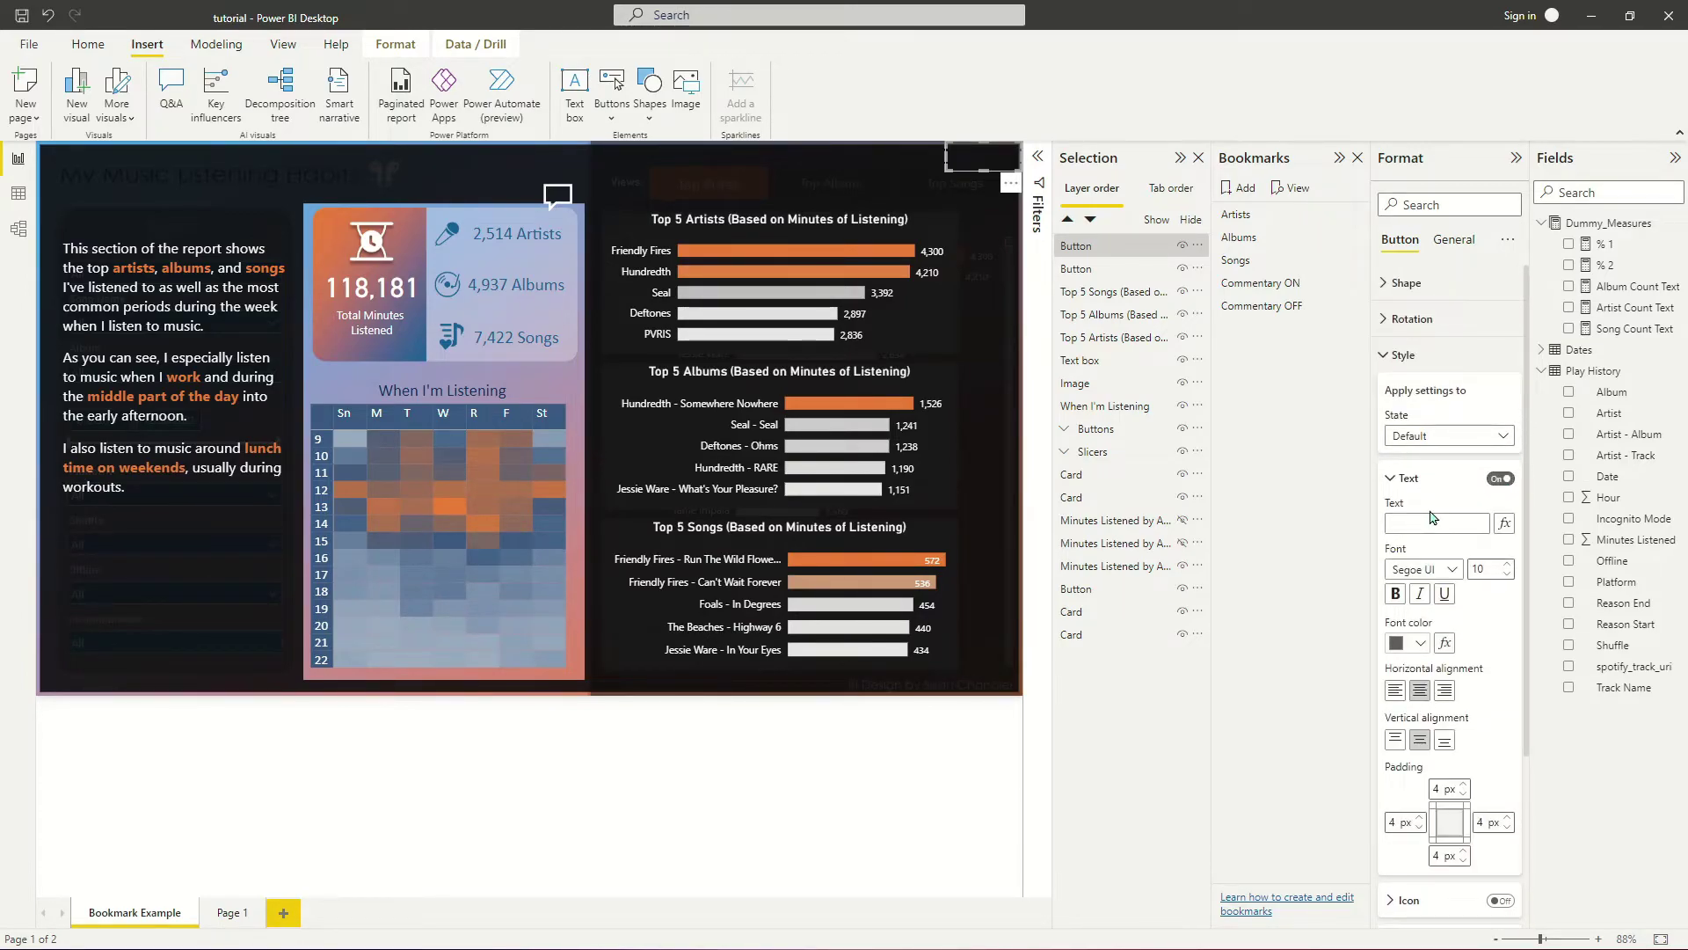
click(1436, 517)
text(X)
click(1418, 643)
click(1400, 351)
key(Tab)
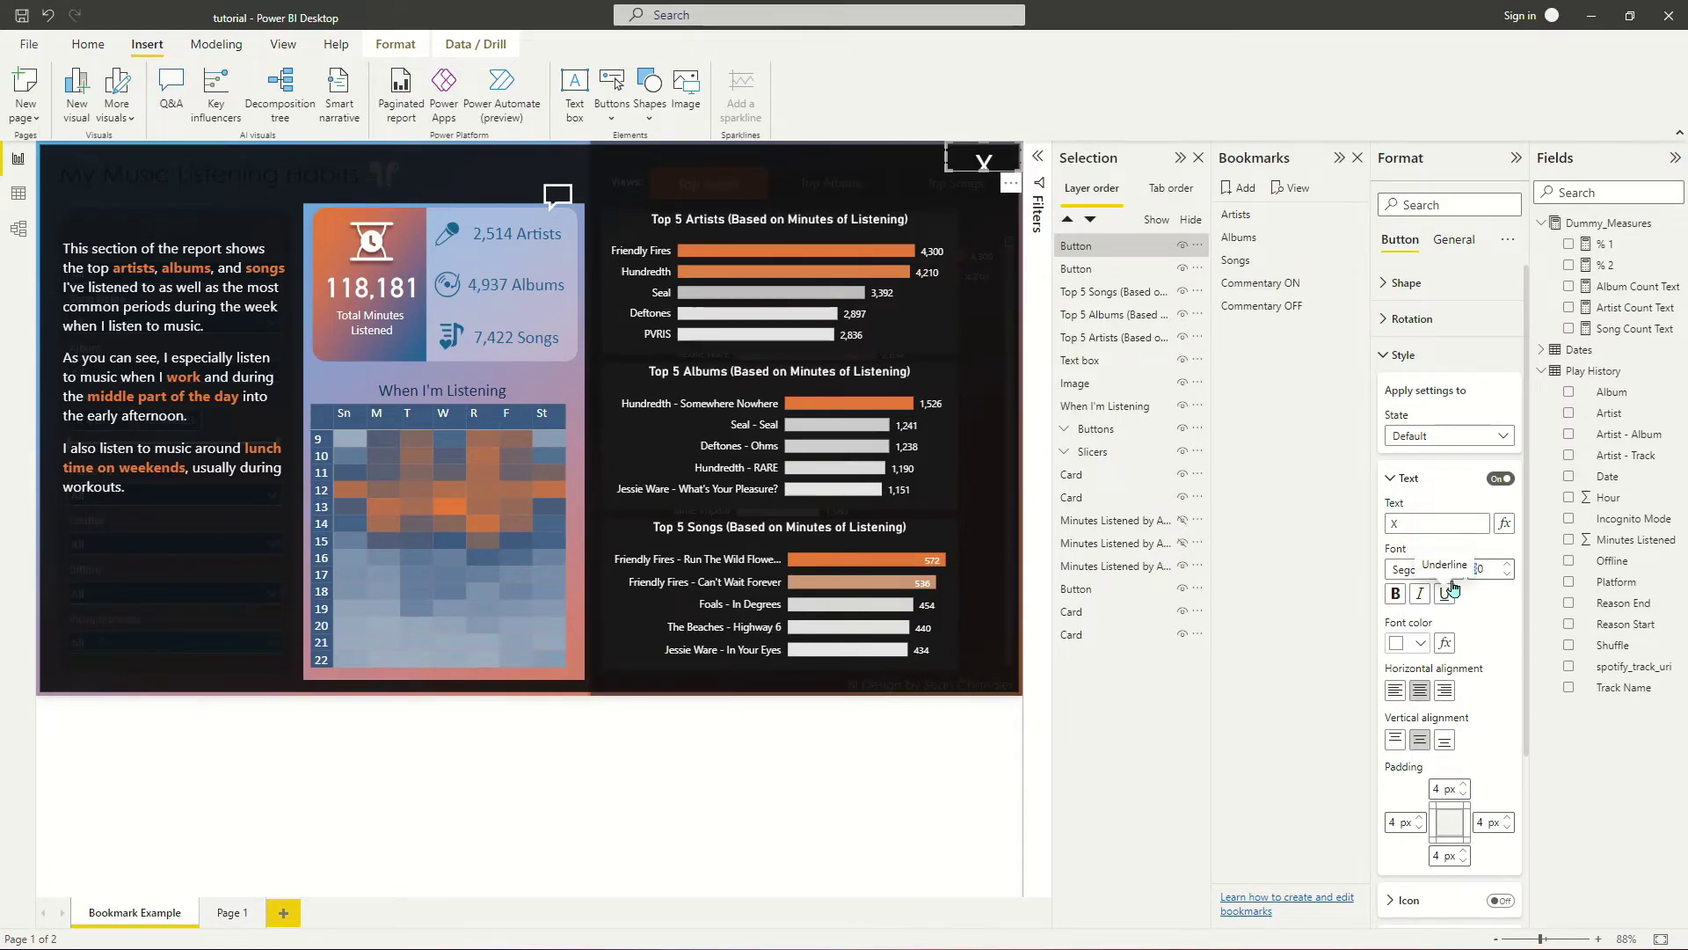
click(833, 757)
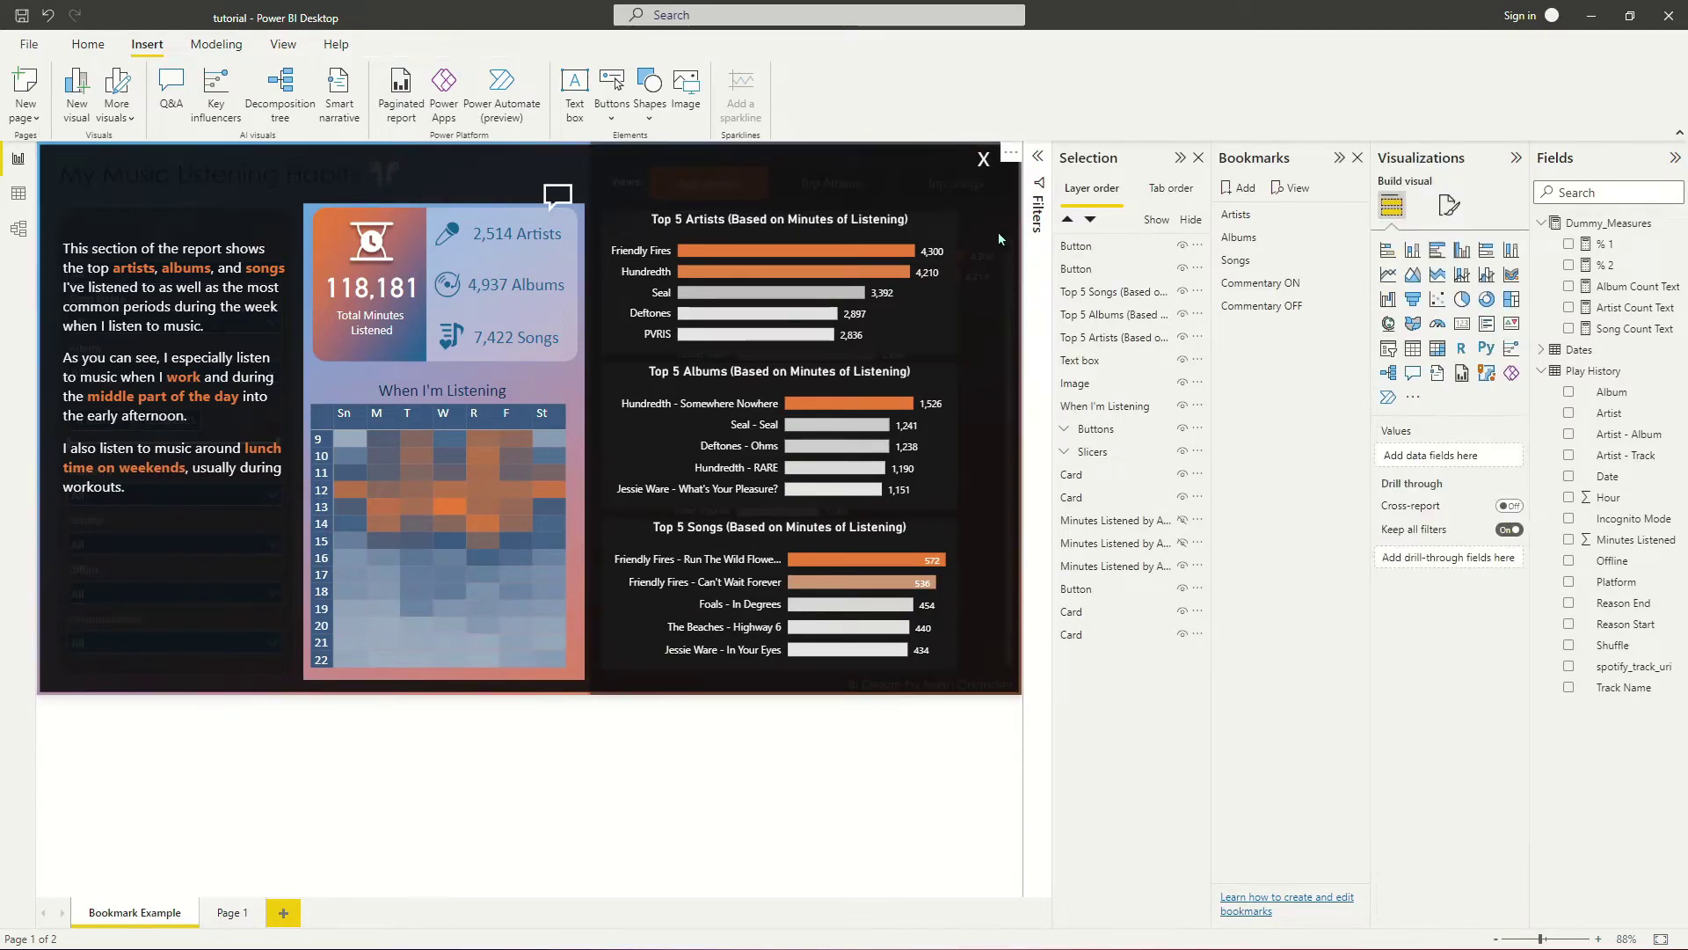
click(984, 158)
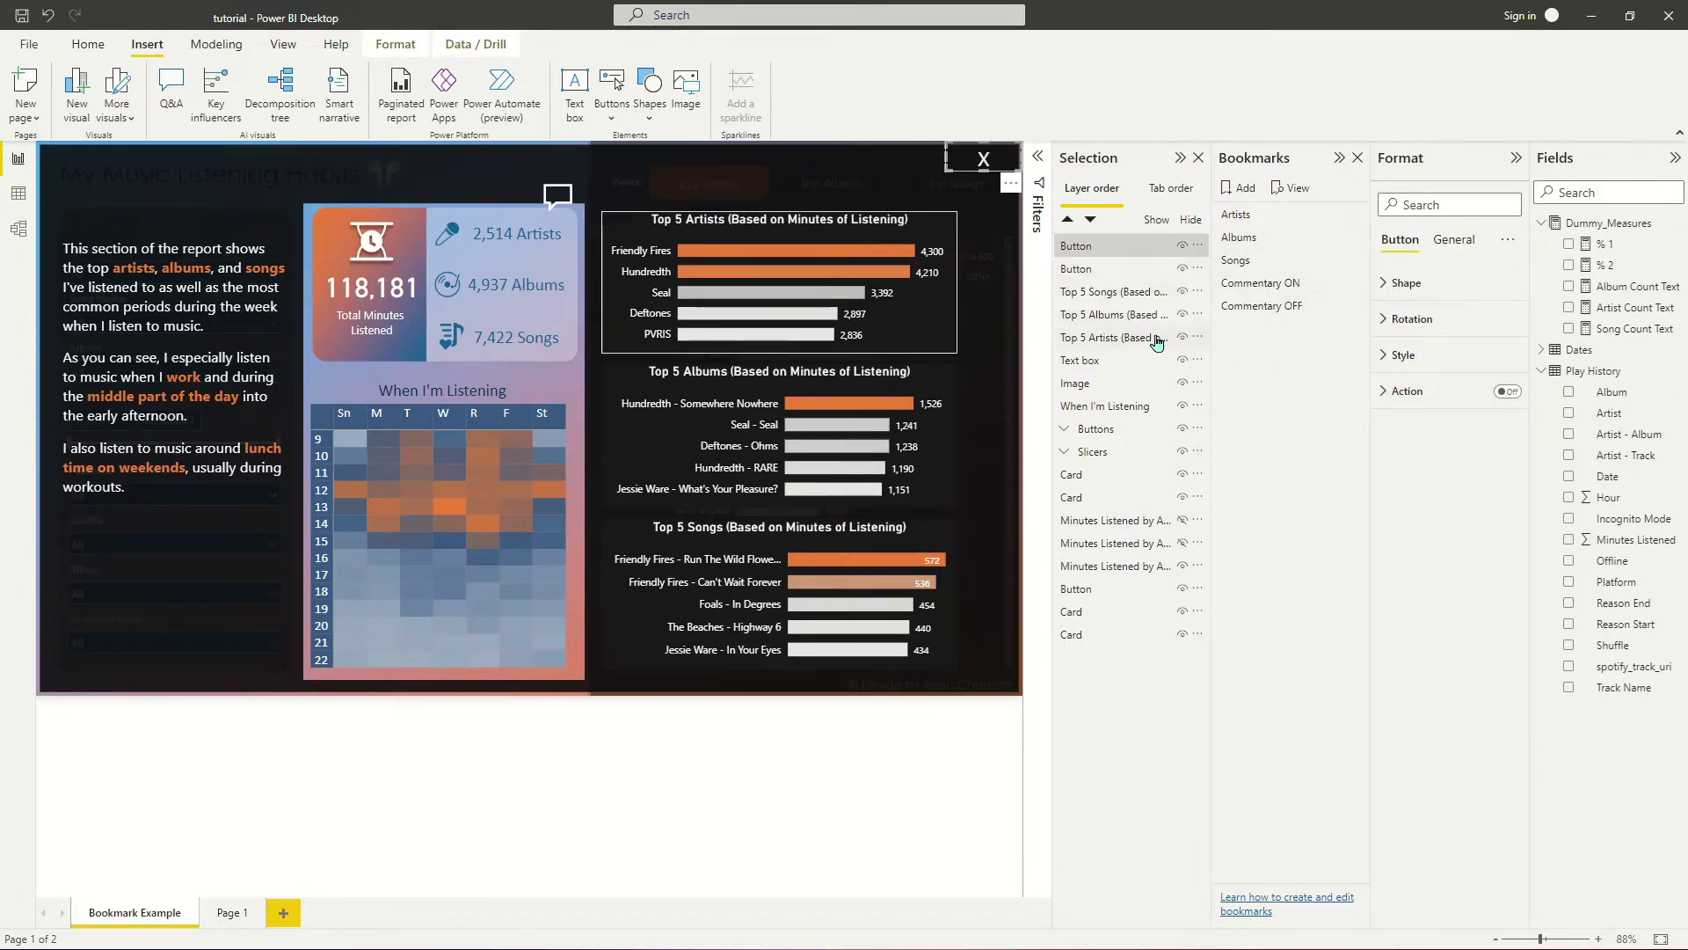
Step: Select the overlay layers, including the buttons, and update Commentary ON with them visible
click(1106, 361)
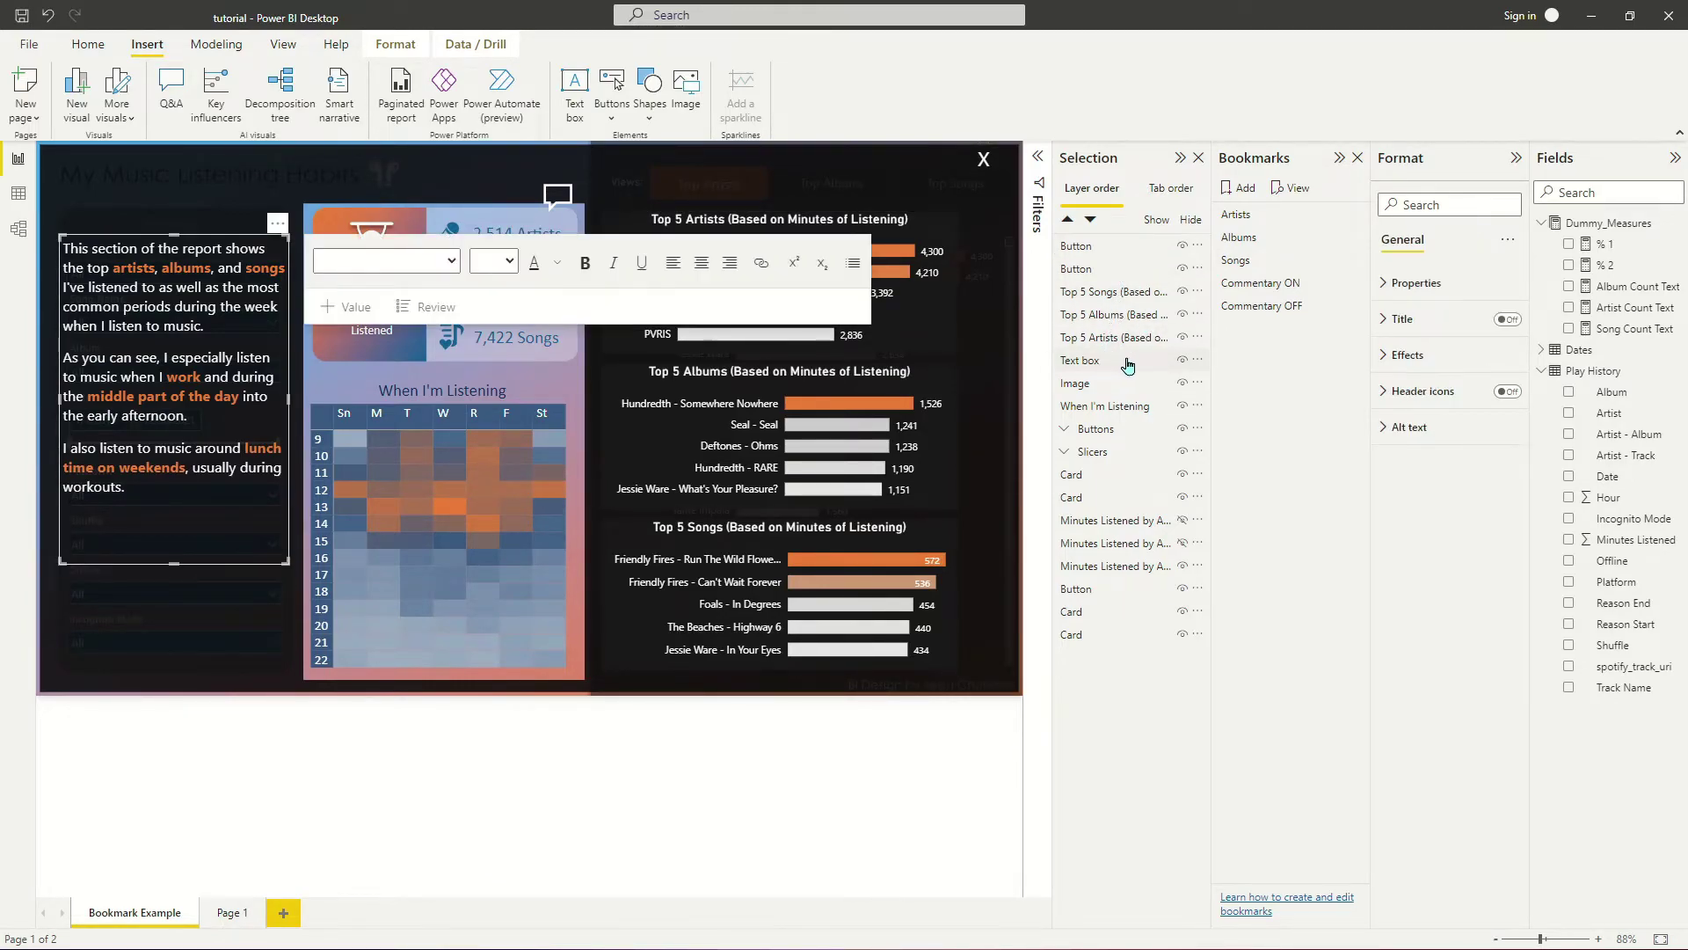
click(1077, 246)
shift+click(1115, 338)
ctrl+click(1148, 359)
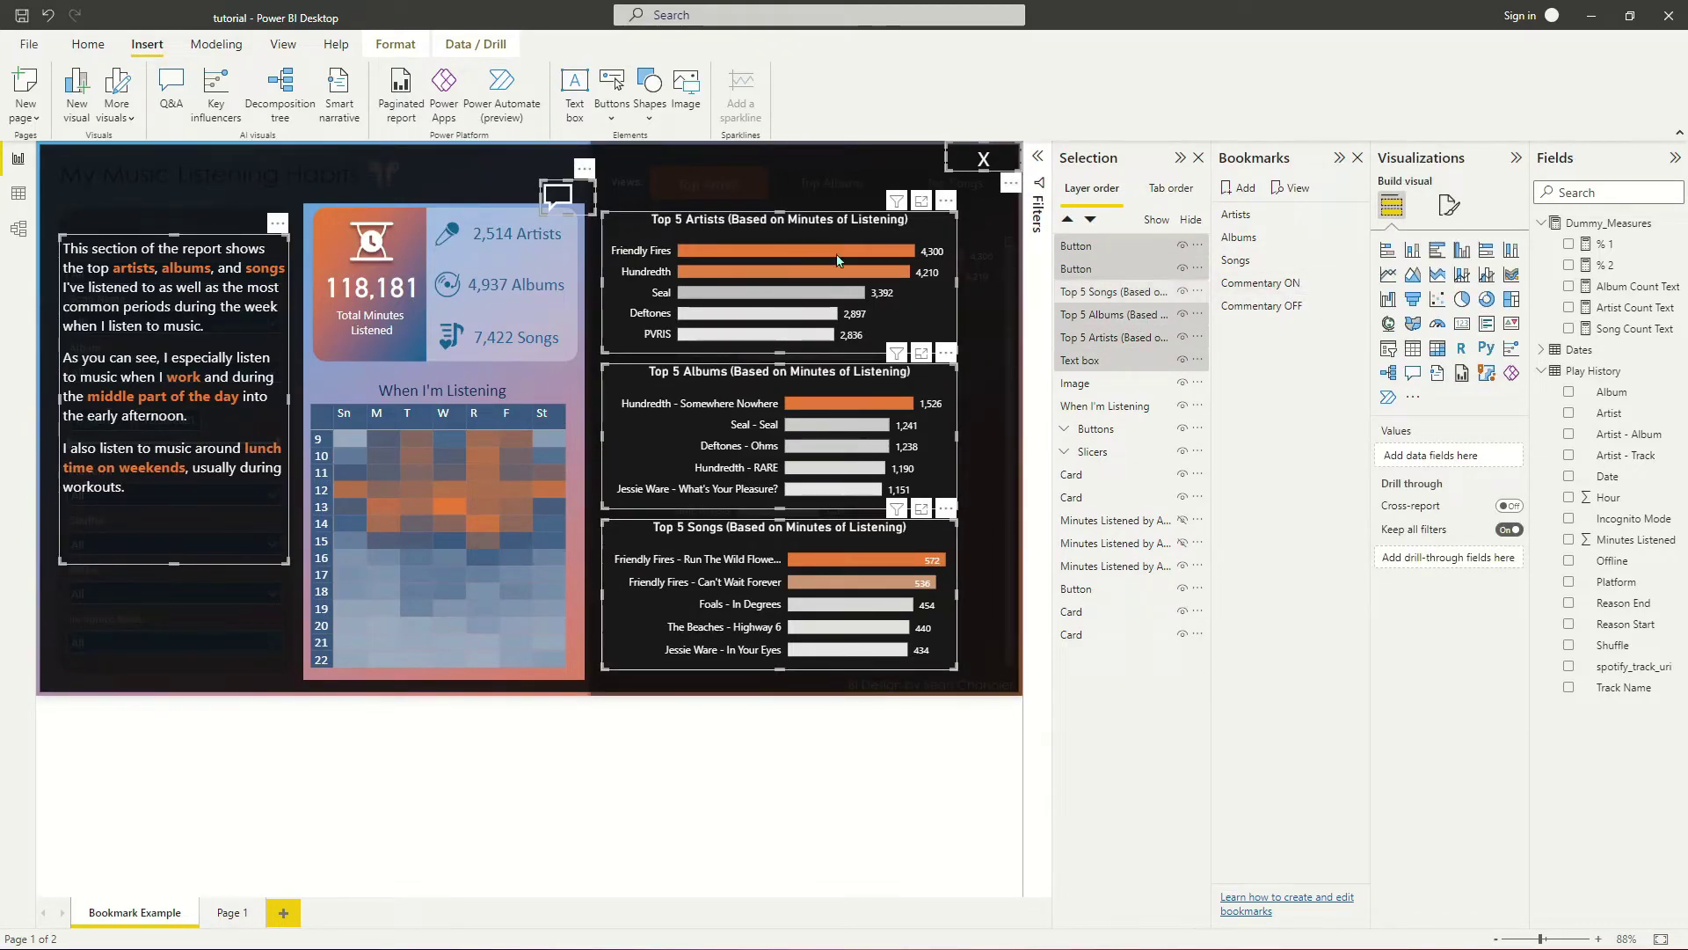
ctrl+click(556, 194)
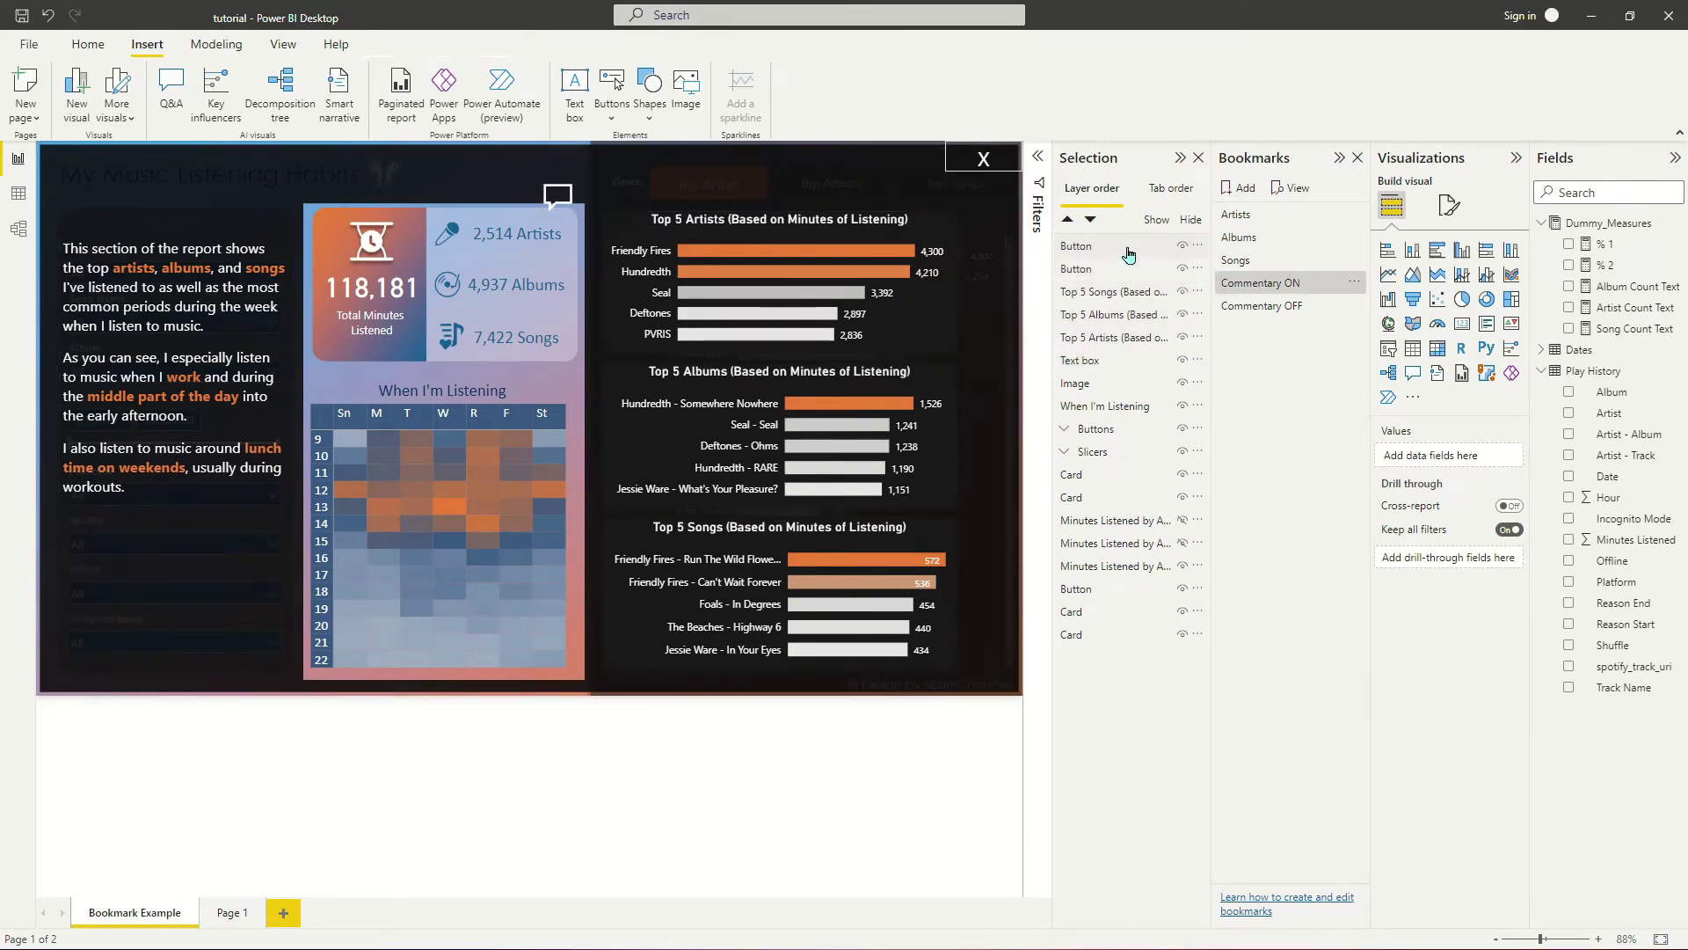
click(1112, 269)
click(1115, 293)
ctrl+click(1103, 313)
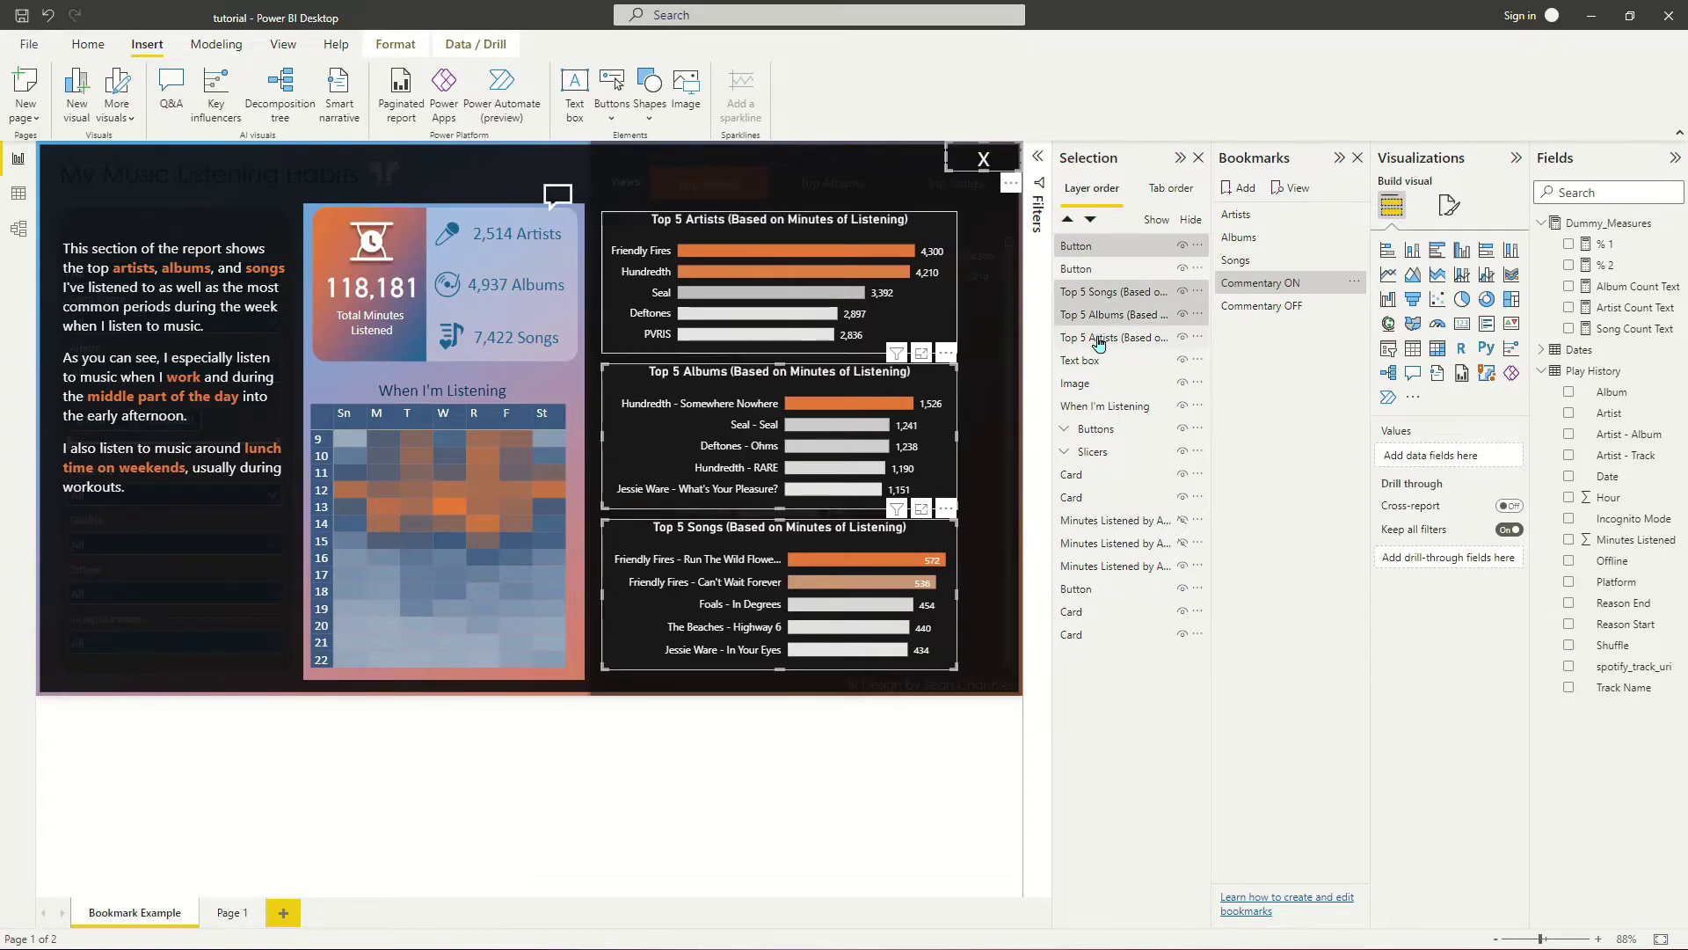
ctrl+click(1103, 337)
ctrl+click(1081, 360)
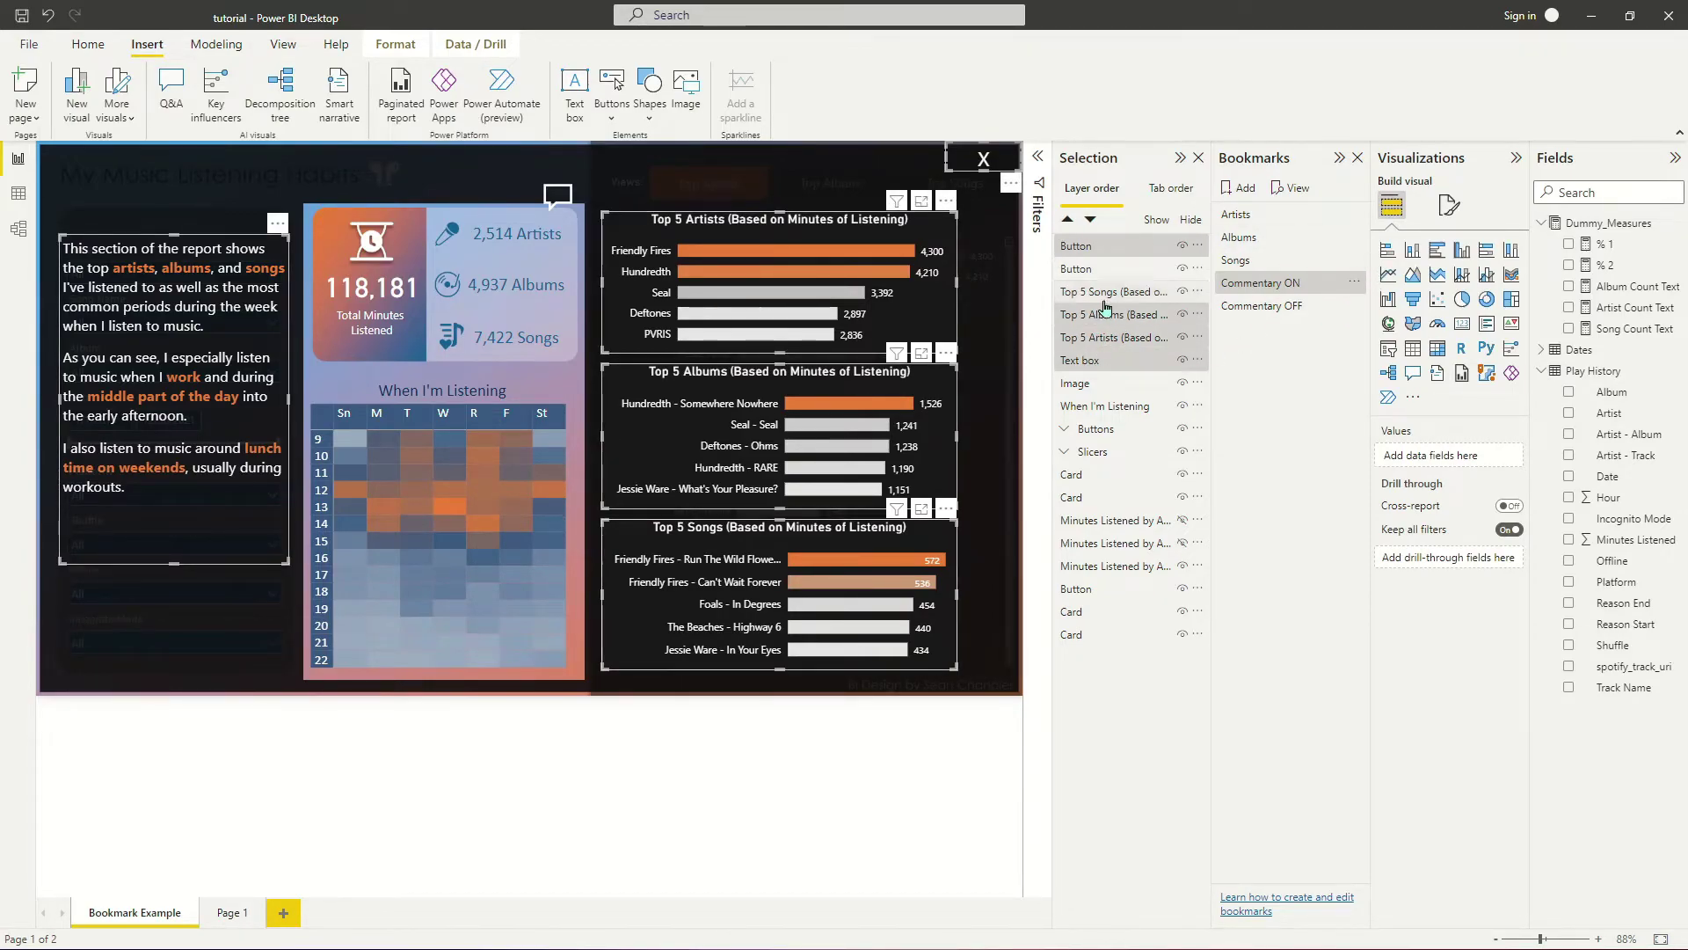
ctrl+click(1132, 378)
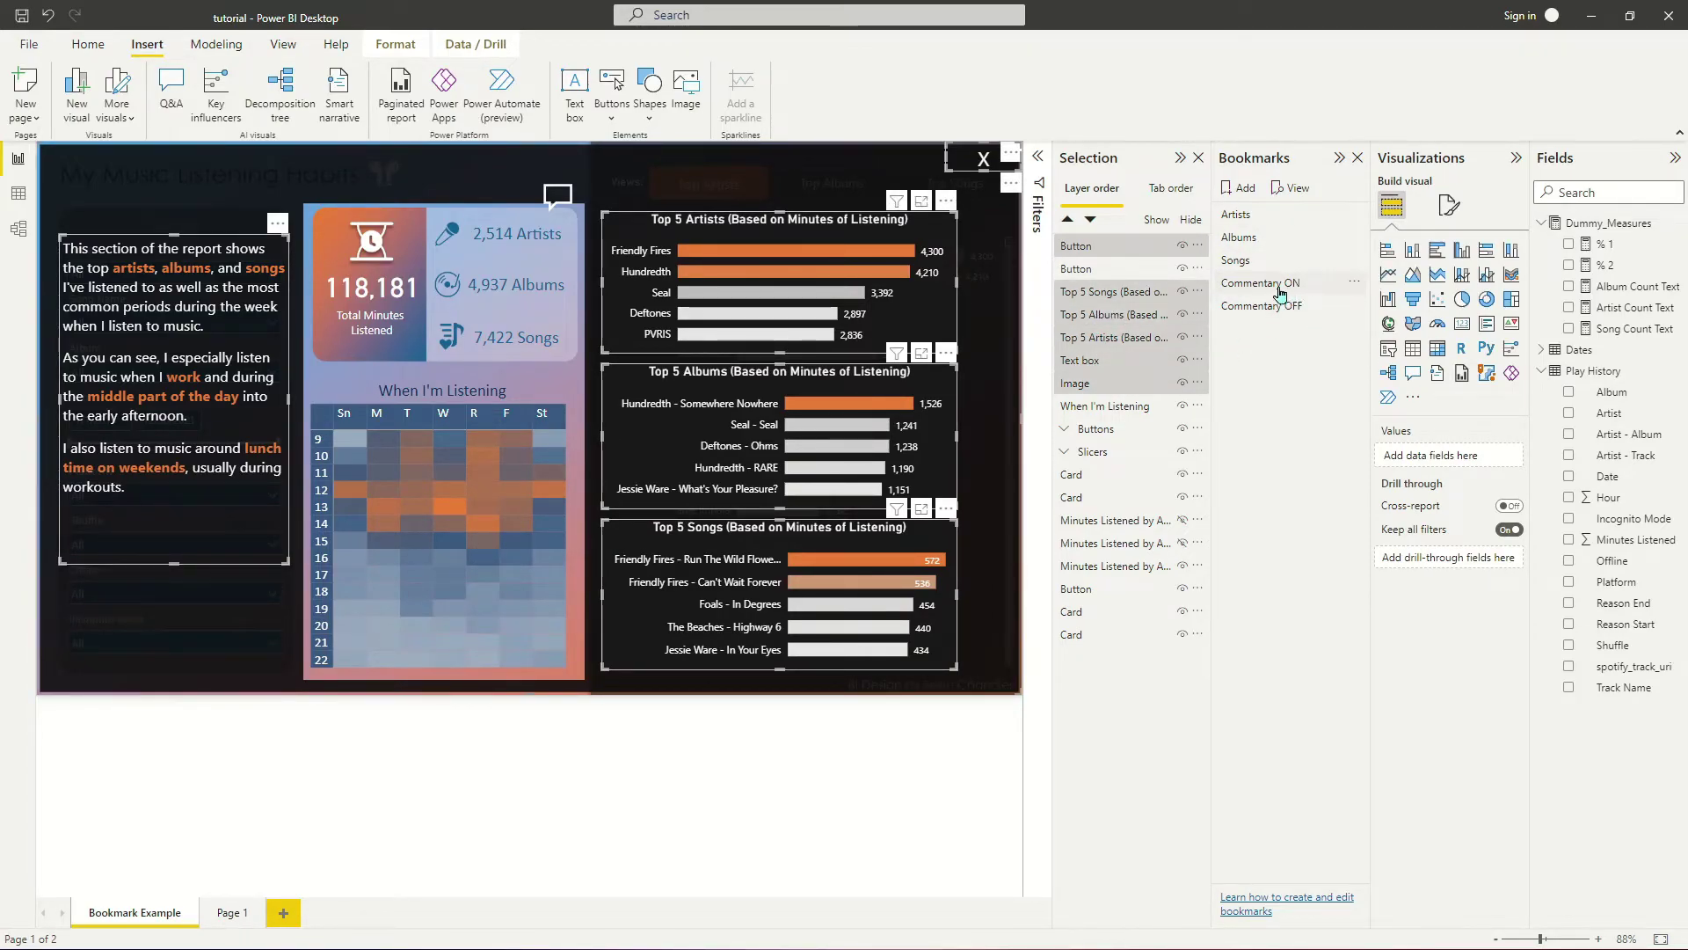
right_click(1285, 283)
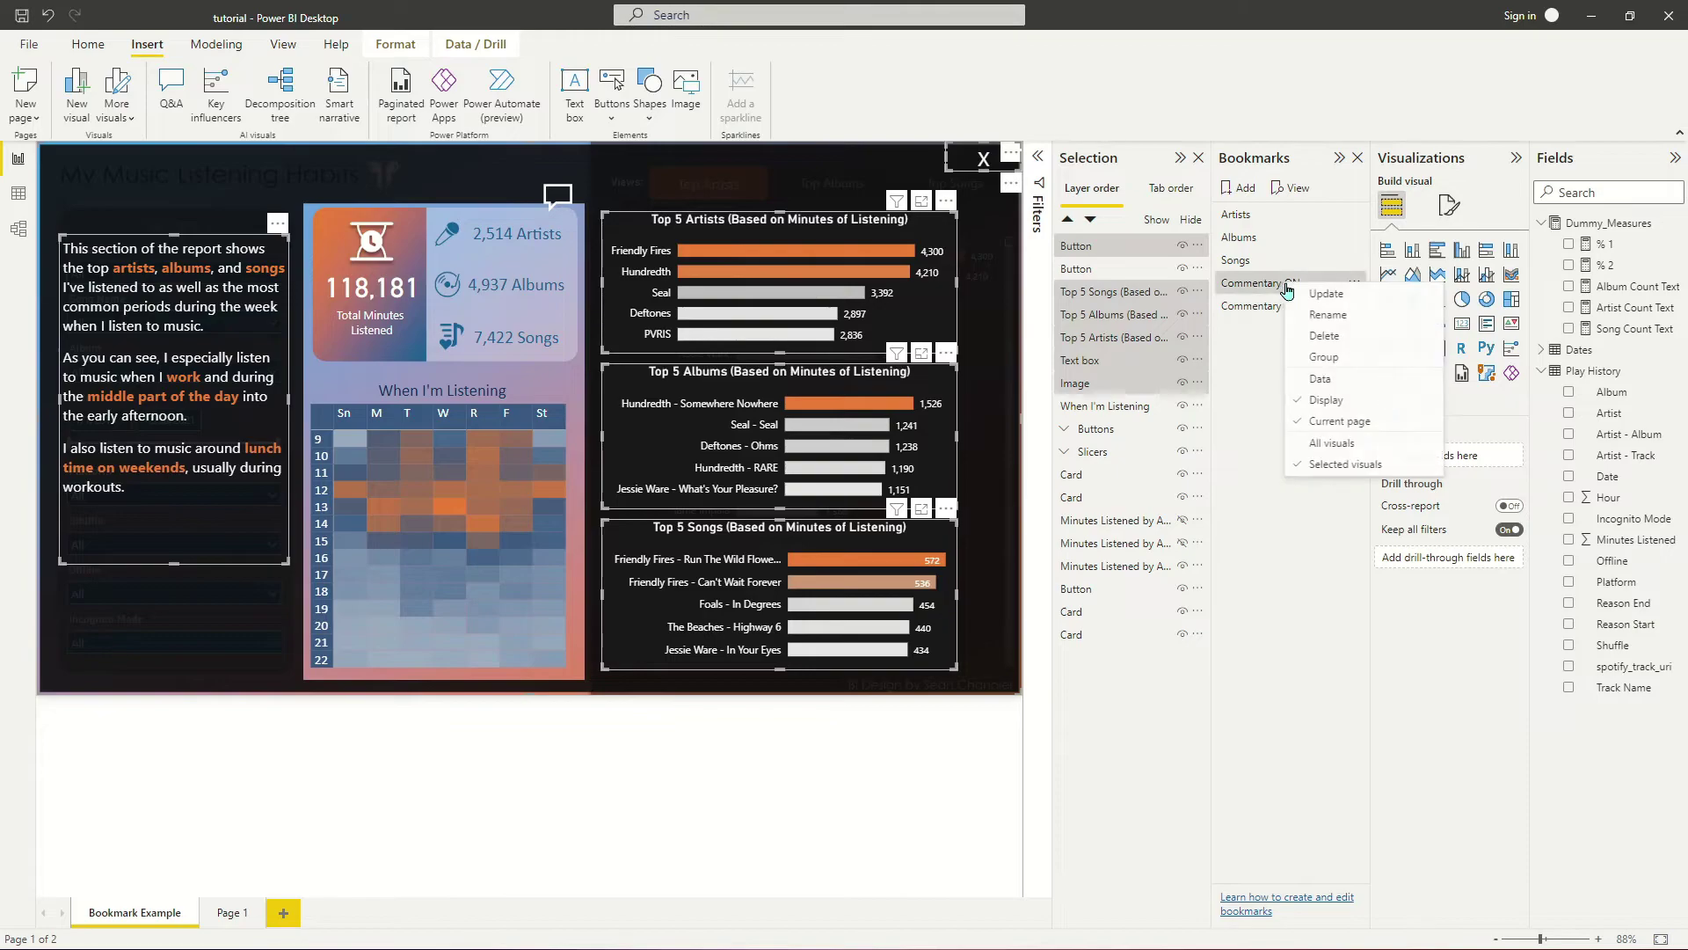
click(1340, 297)
Step: Hide the X button in the Commentary OFF view, select all overlay layers, and update Commentary OFF
click(1279, 306)
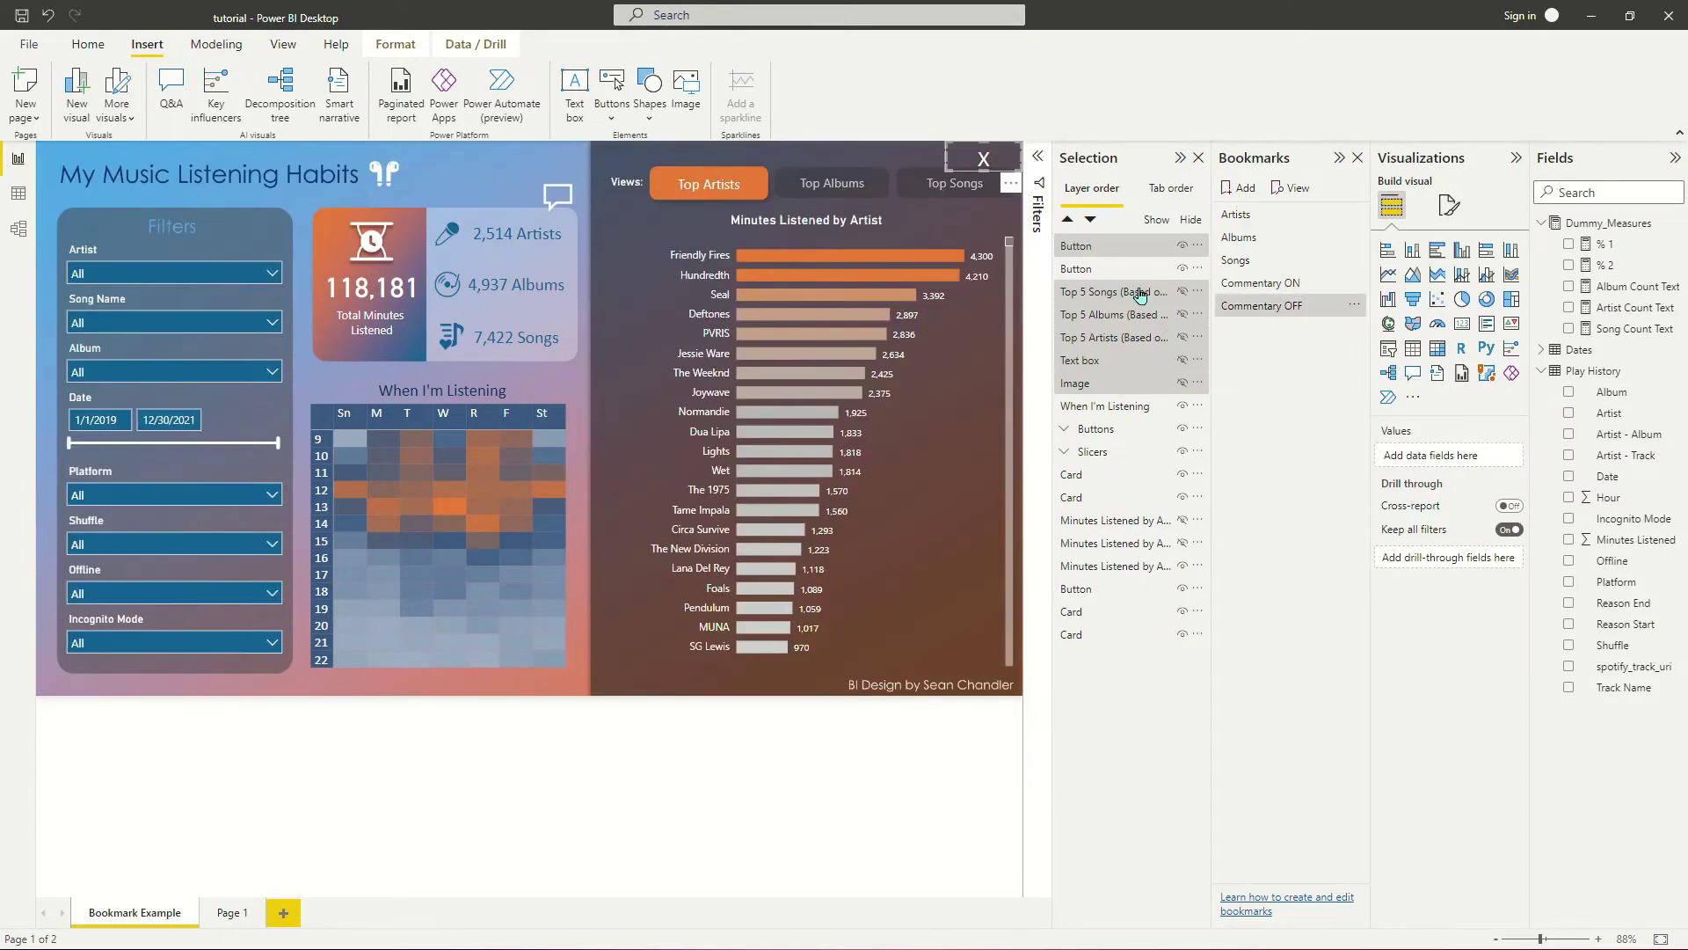
click(1183, 248)
click(1132, 251)
ctrl+click(1131, 291)
ctrl+click(1119, 315)
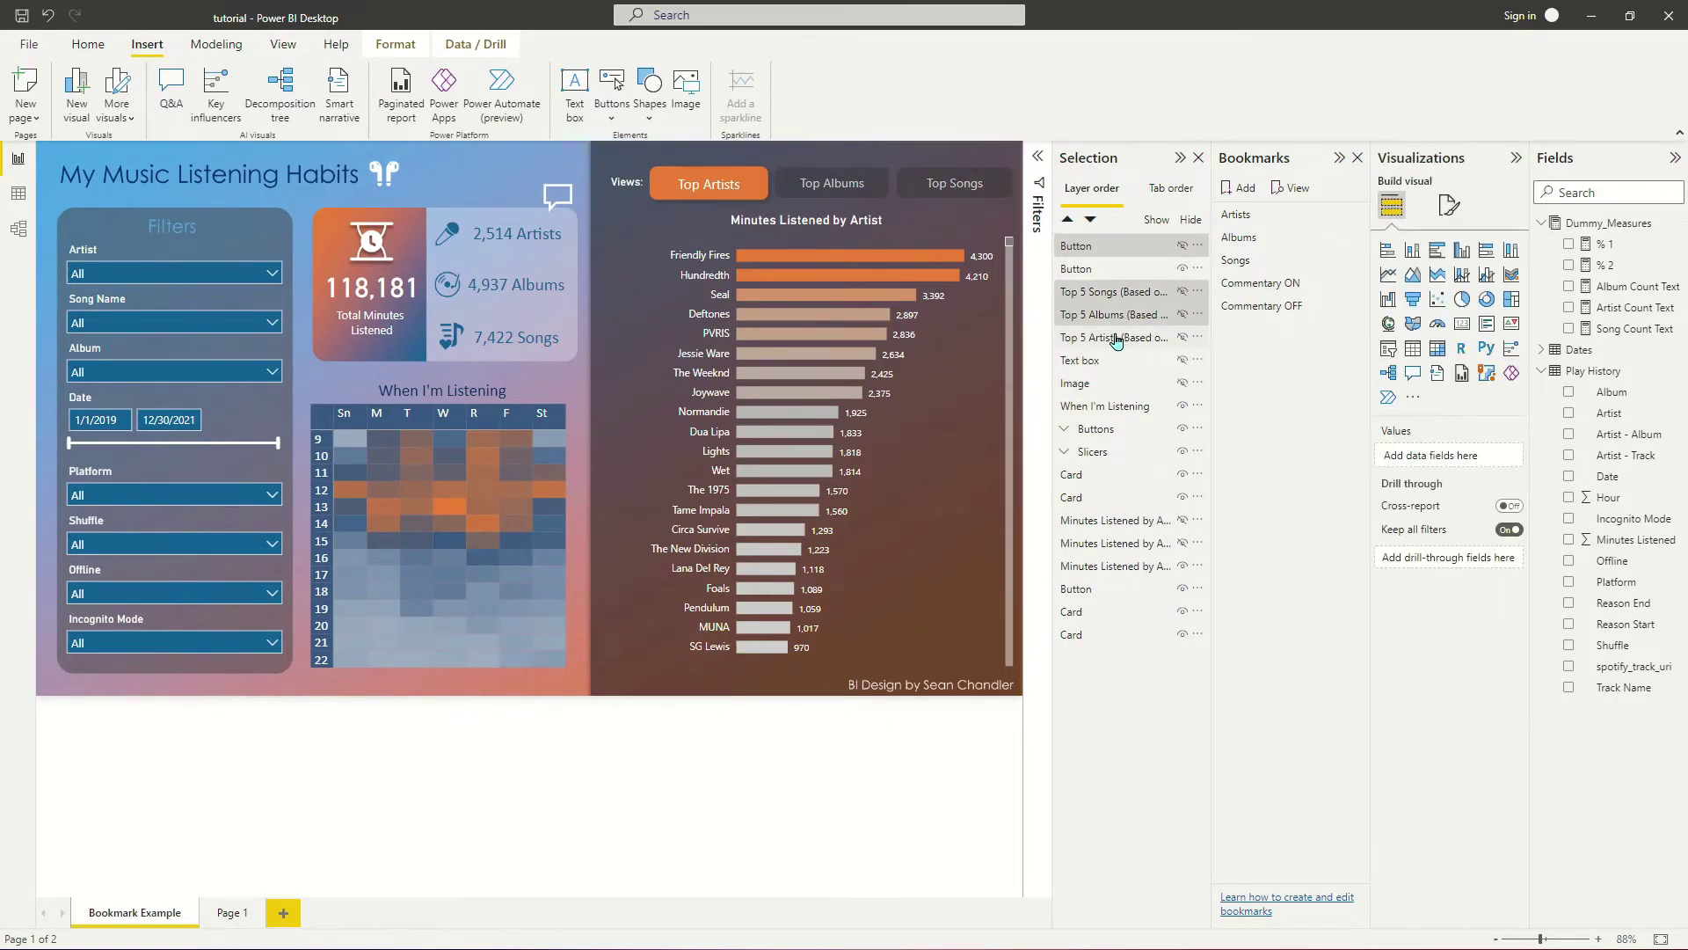
ctrl+click(1115, 339)
ctrl+click(1106, 361)
ctrl+click(1144, 384)
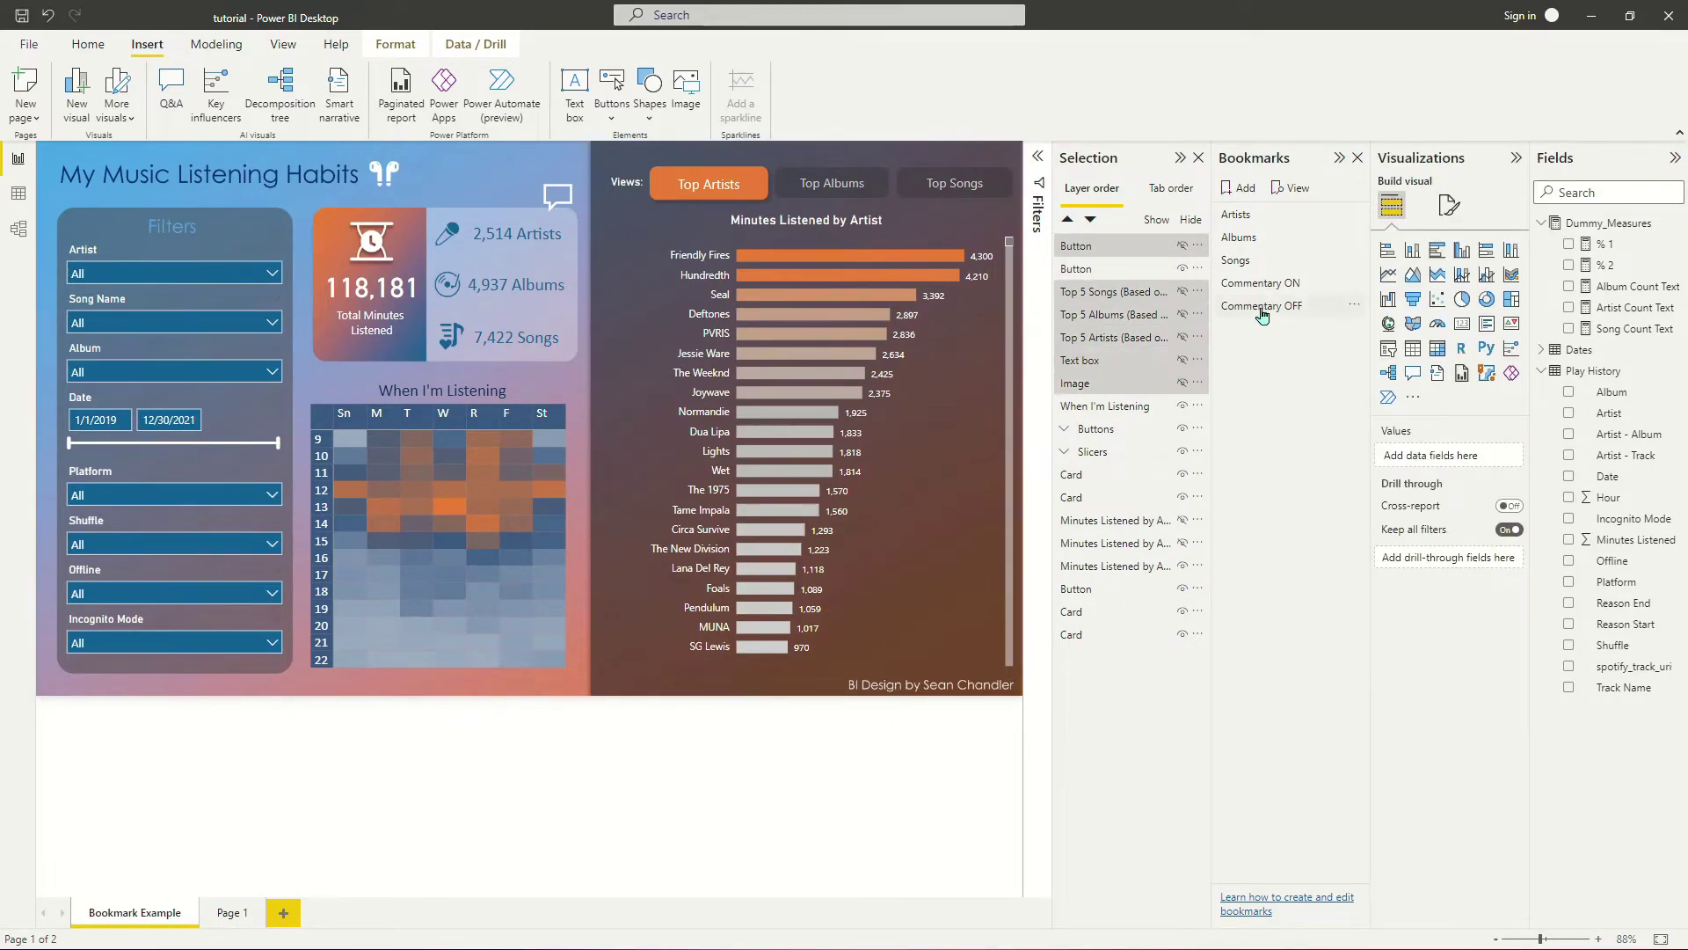
right_click(1262, 314)
click(1304, 324)
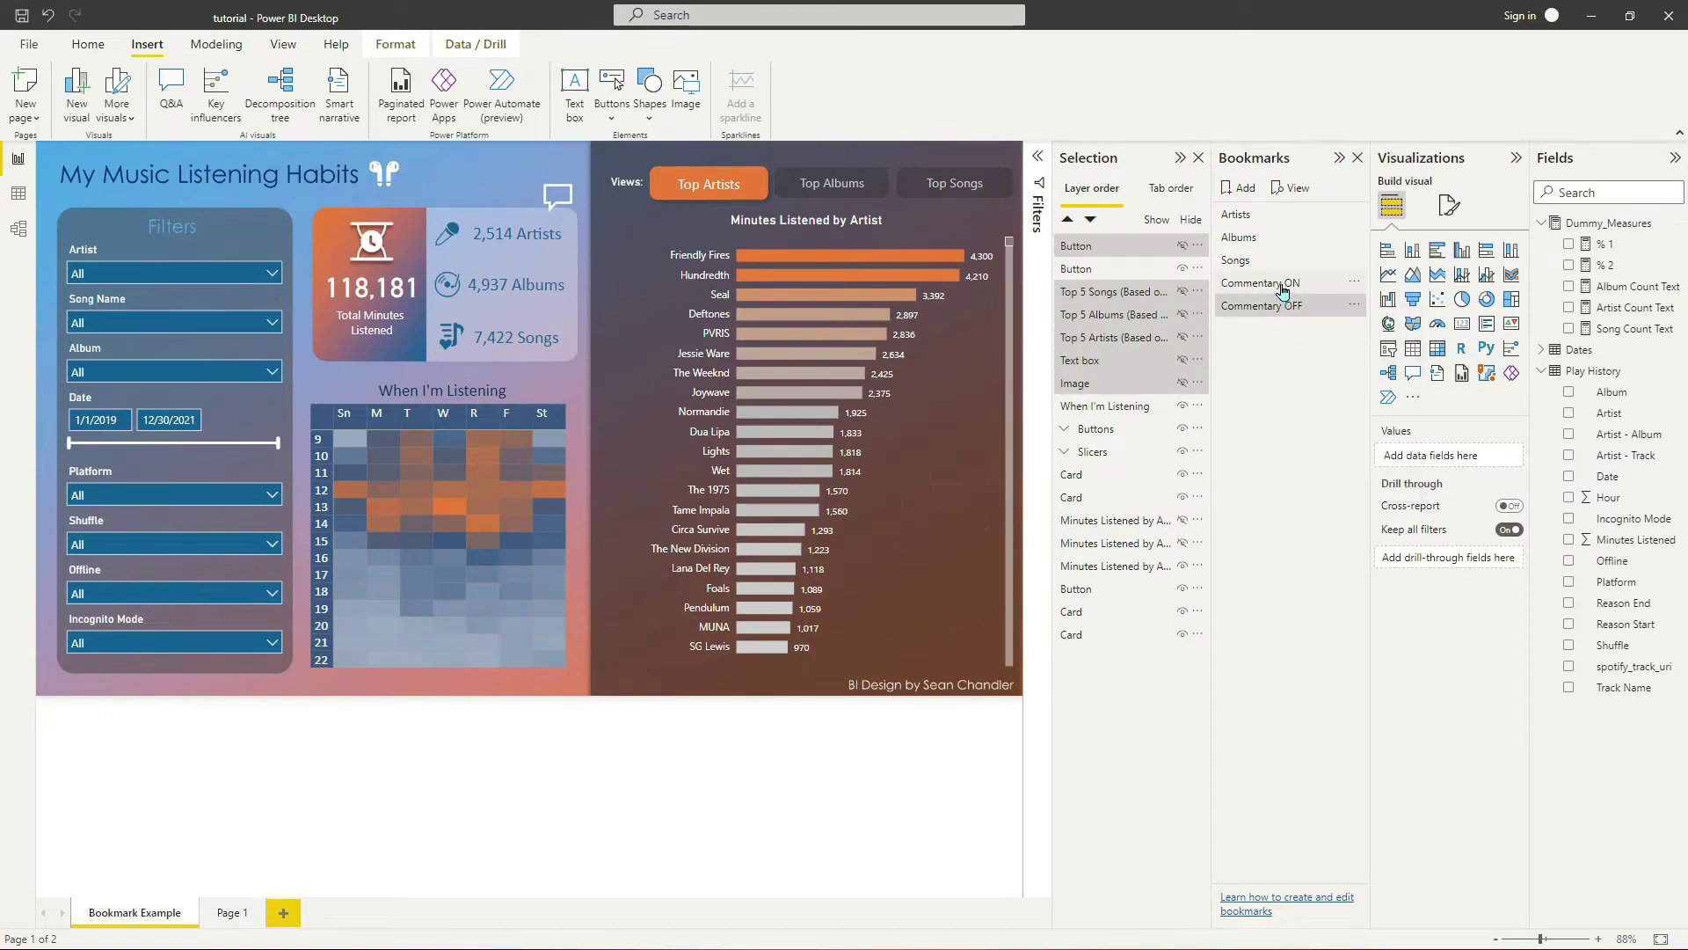
click(1282, 286)
click(950, 173)
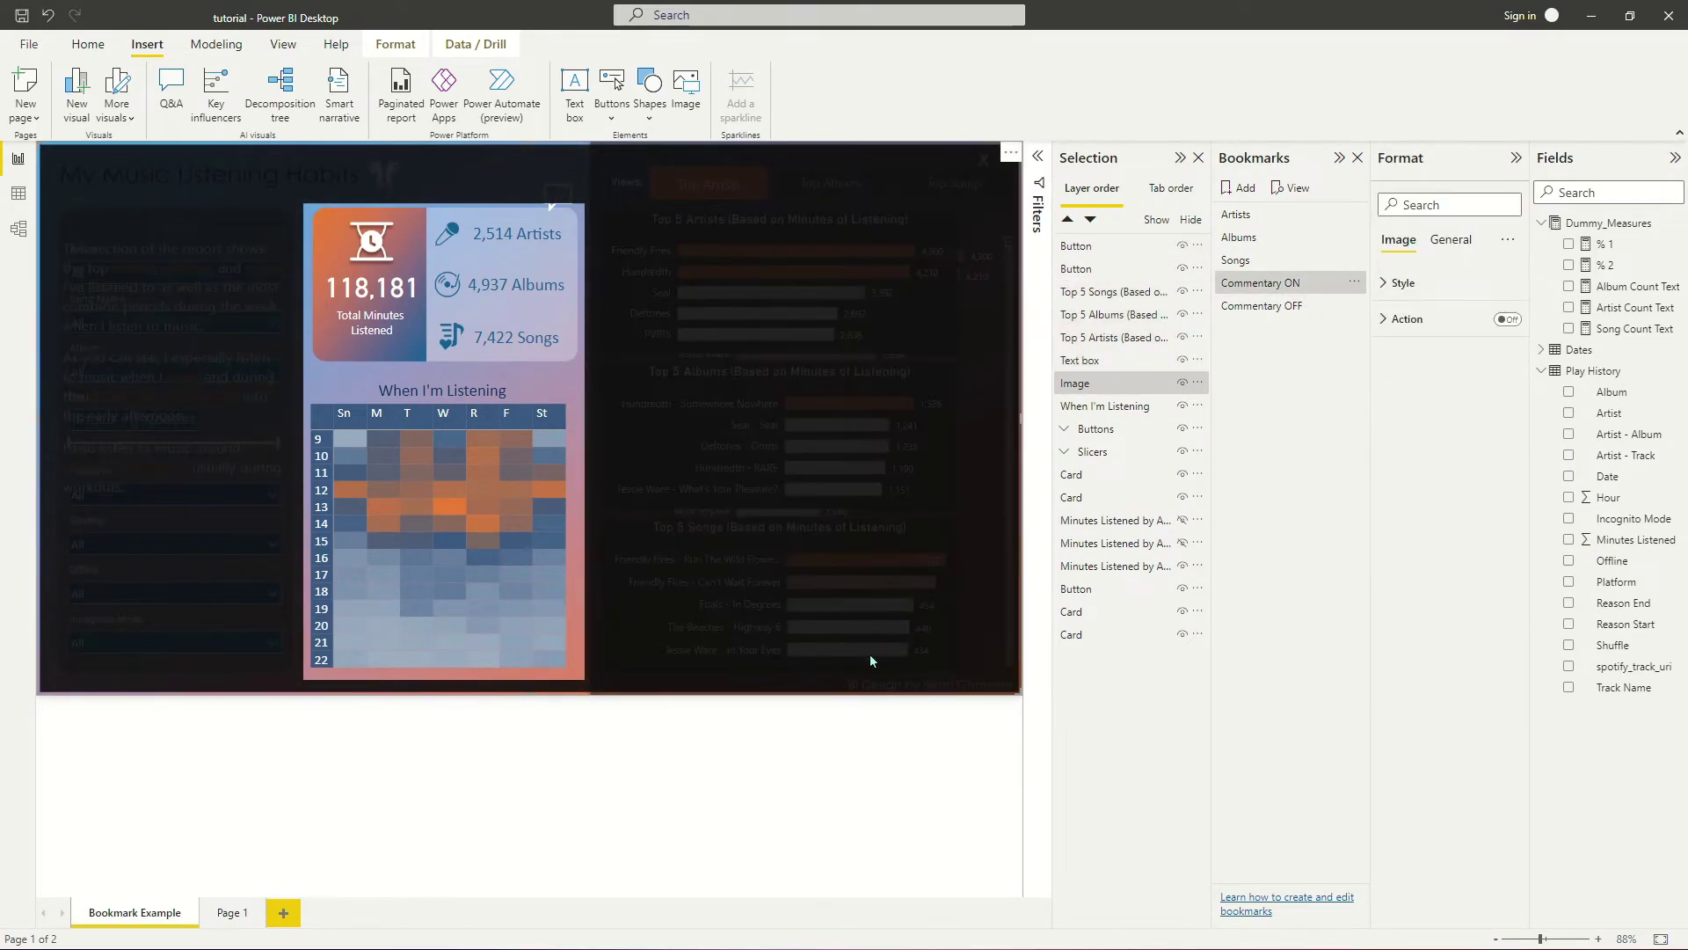
Step: Set the X button's action to Bookmark: Commentary OFF and test that it closes the overlay
click(978, 162)
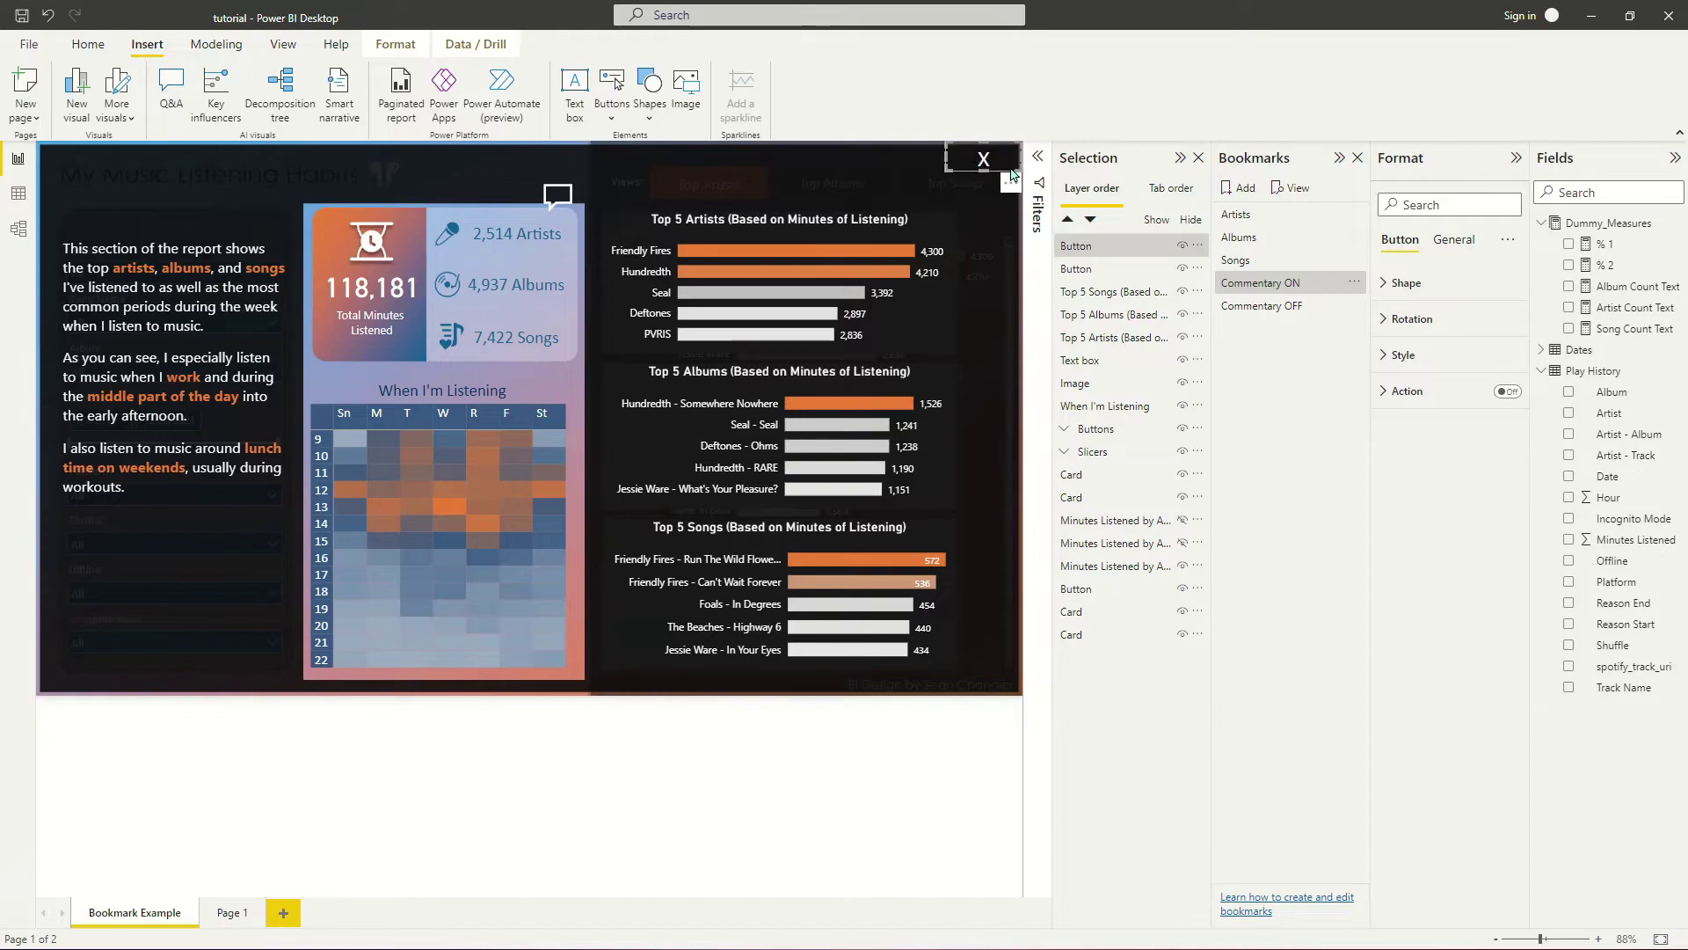
click(1505, 391)
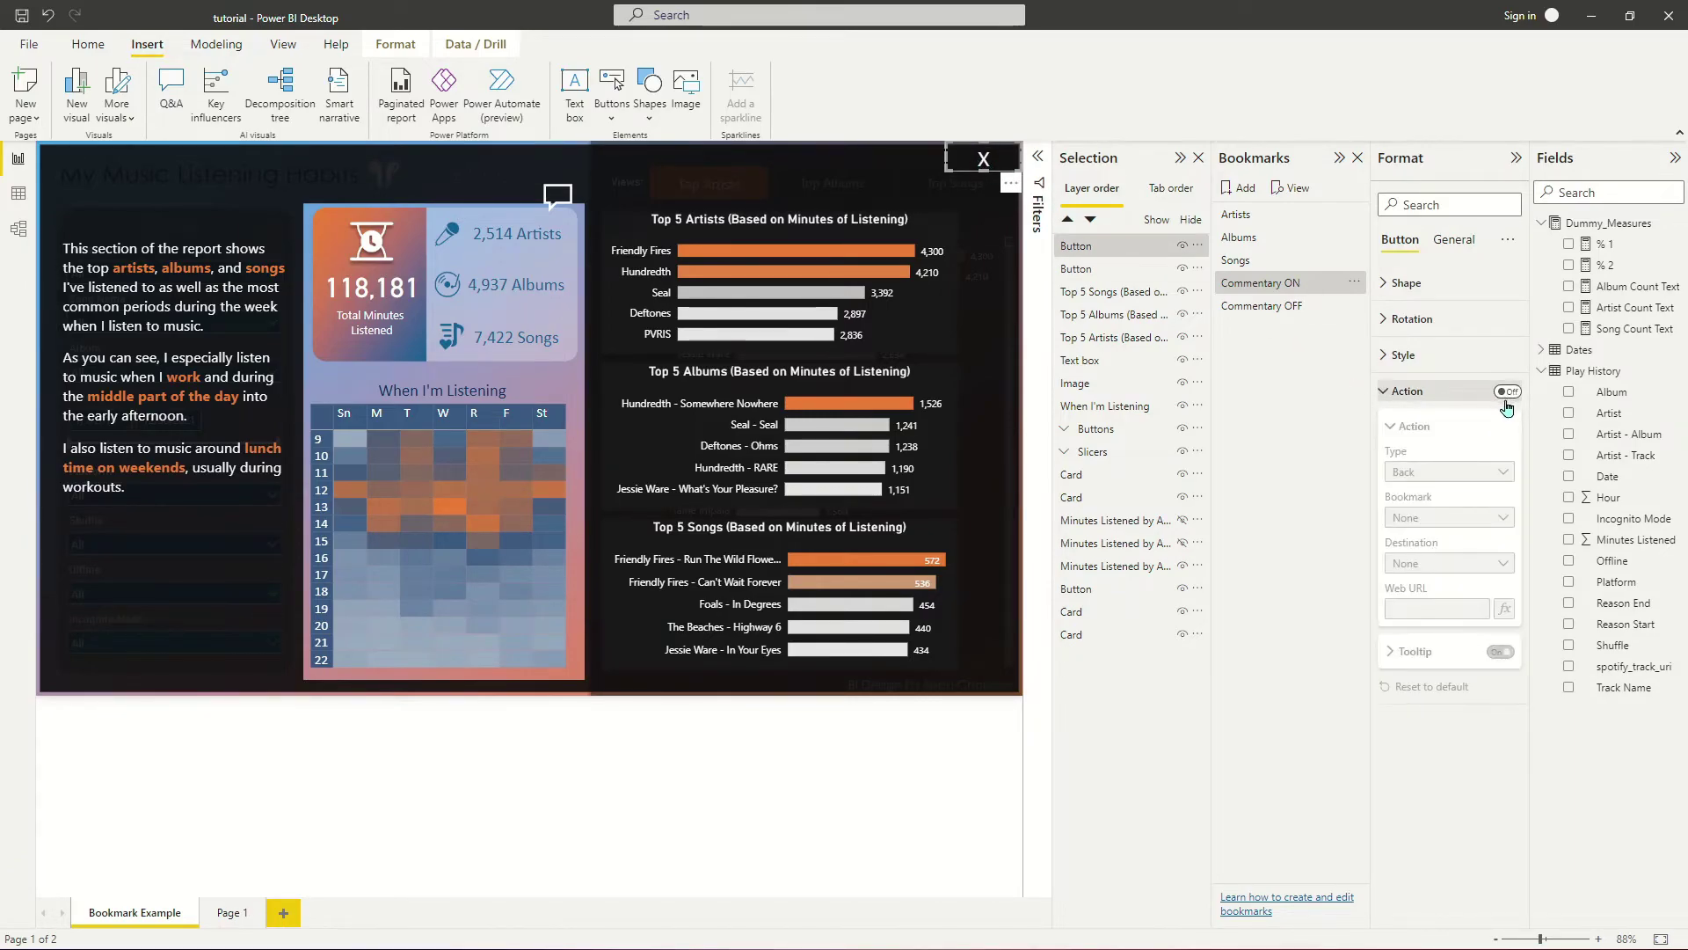
click(1448, 470)
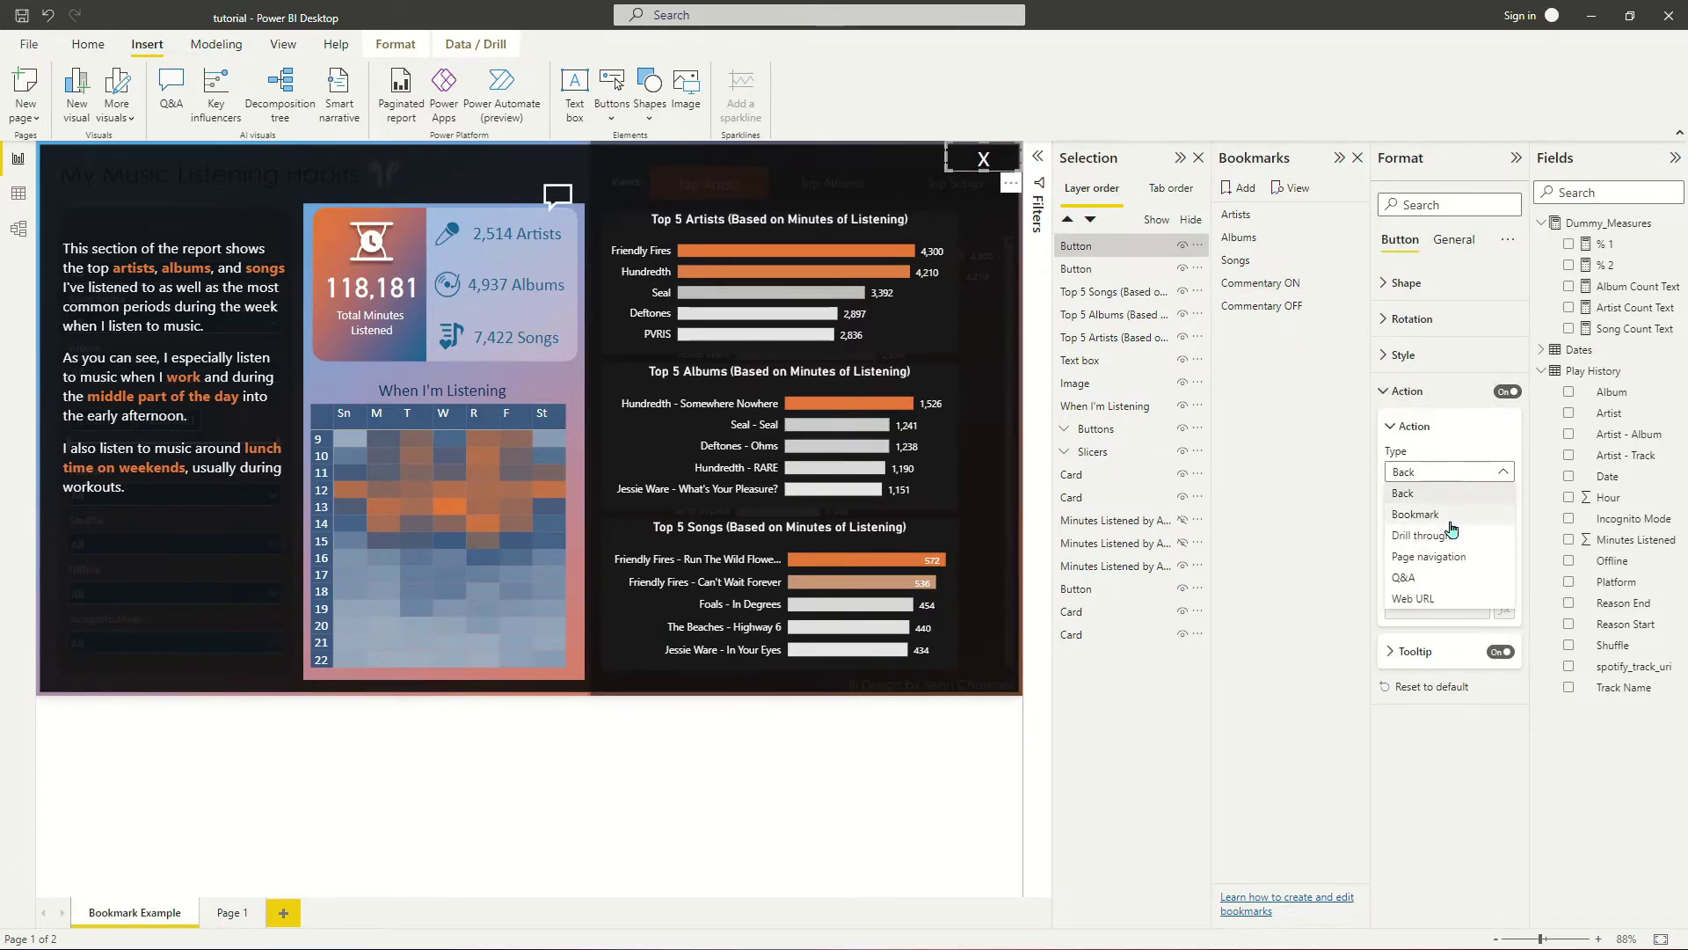
click(1451, 516)
click(1448, 517)
key(Escape)
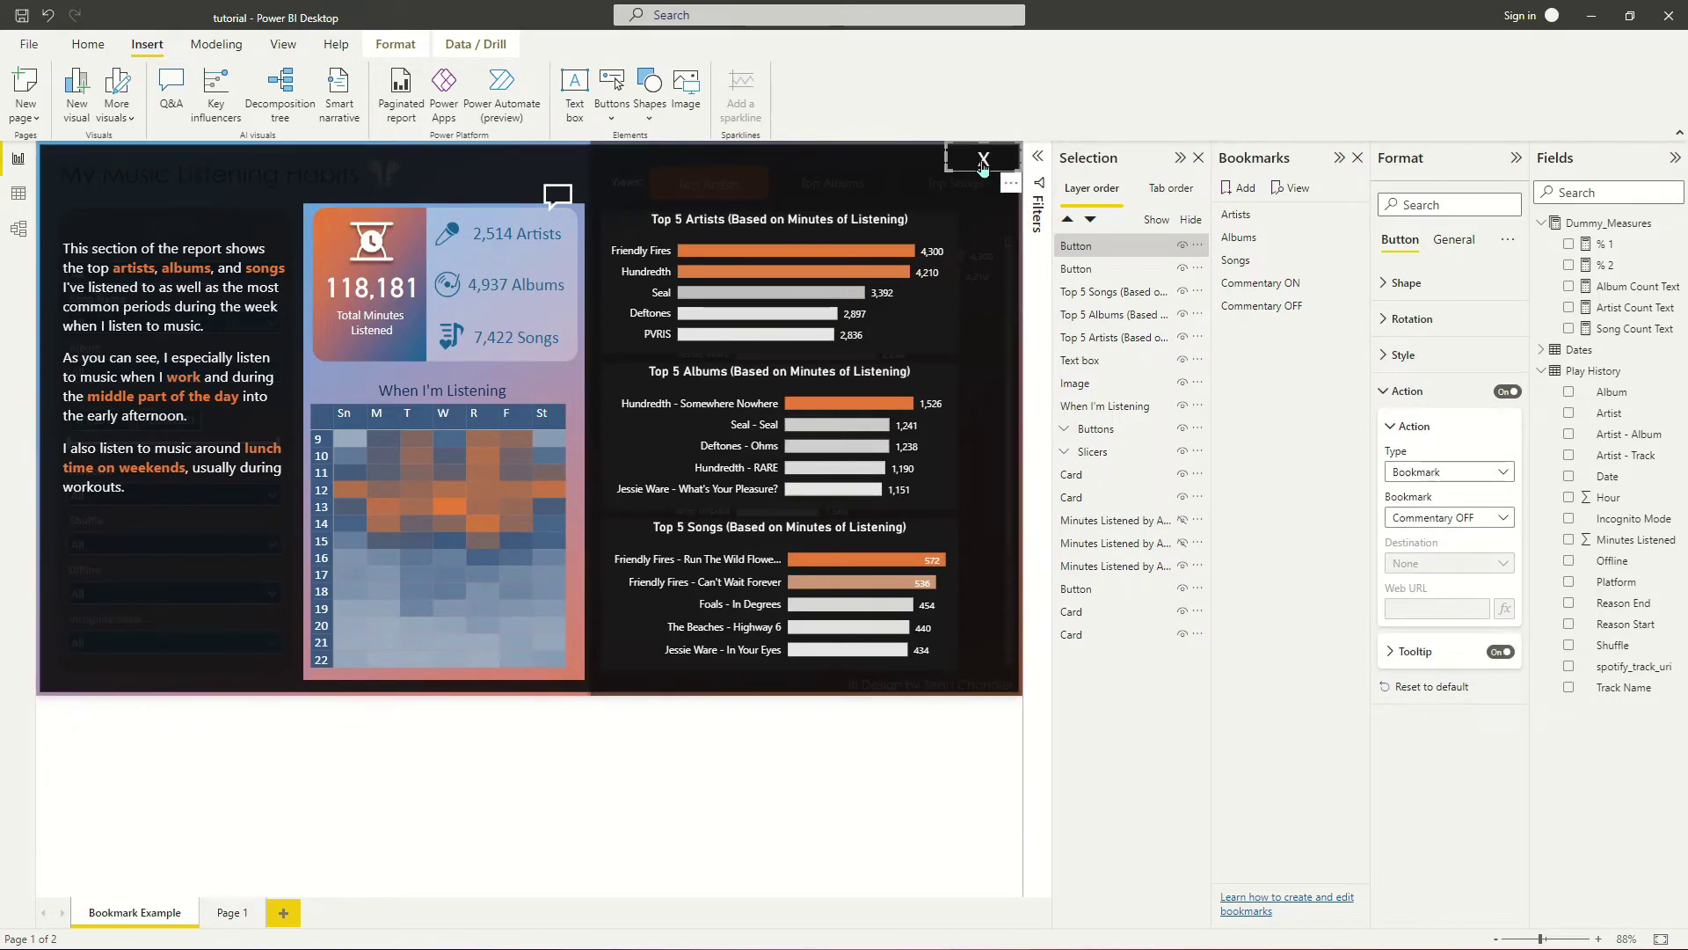
ctrl+click(983, 164)
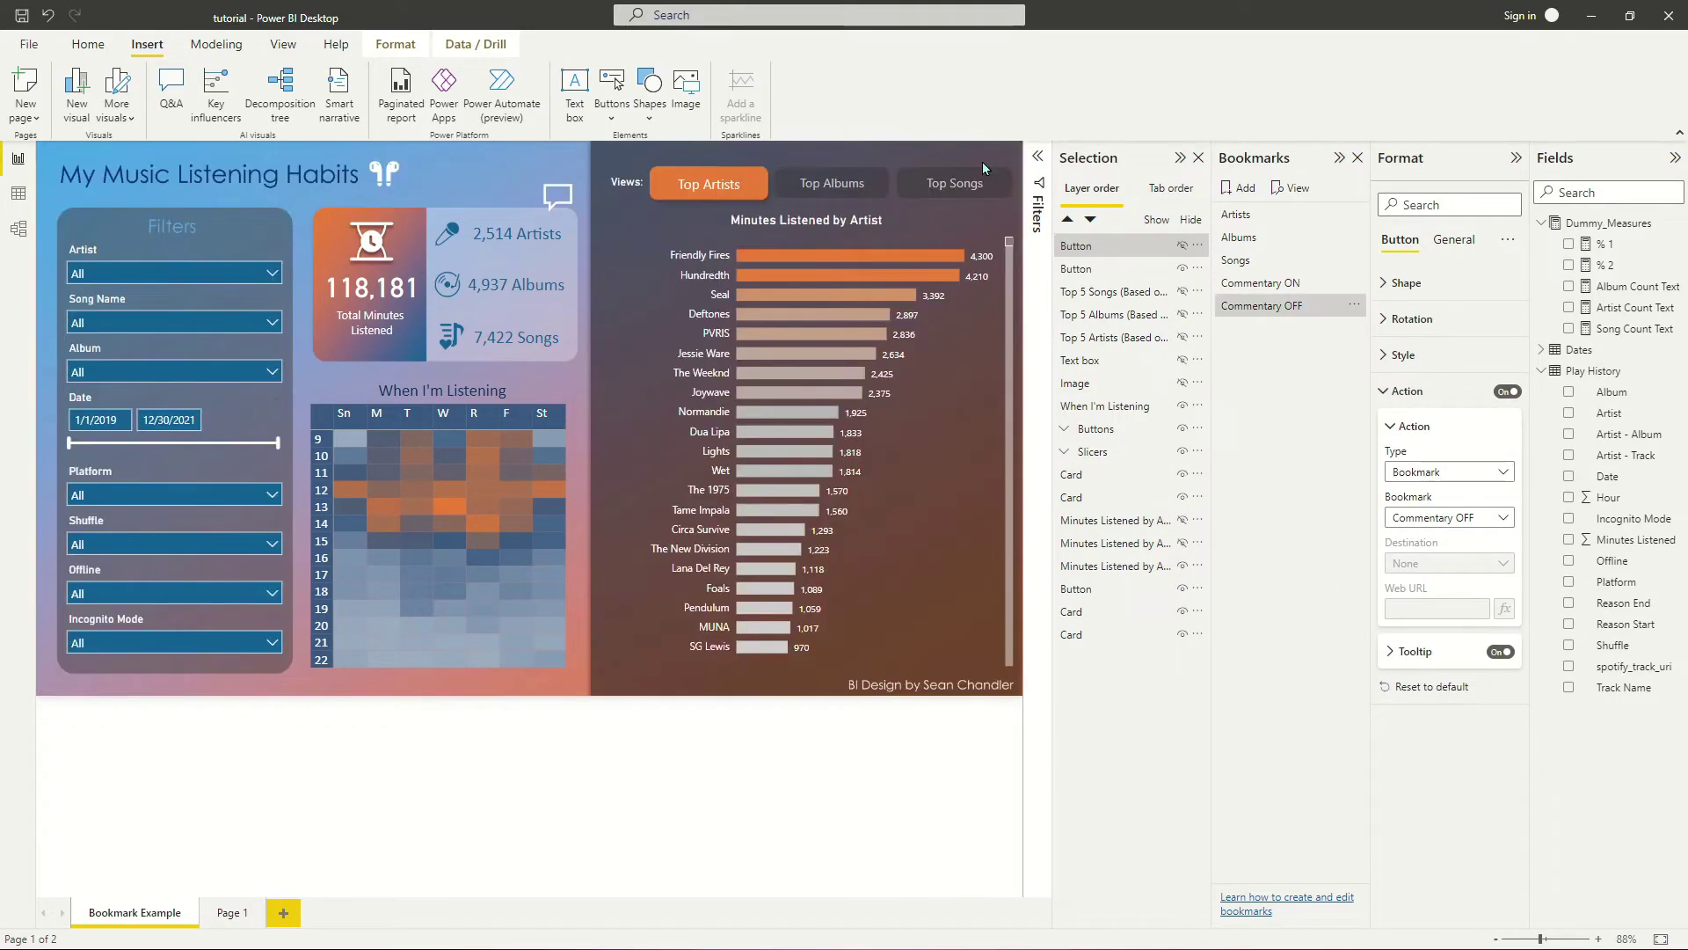
click(778, 719)
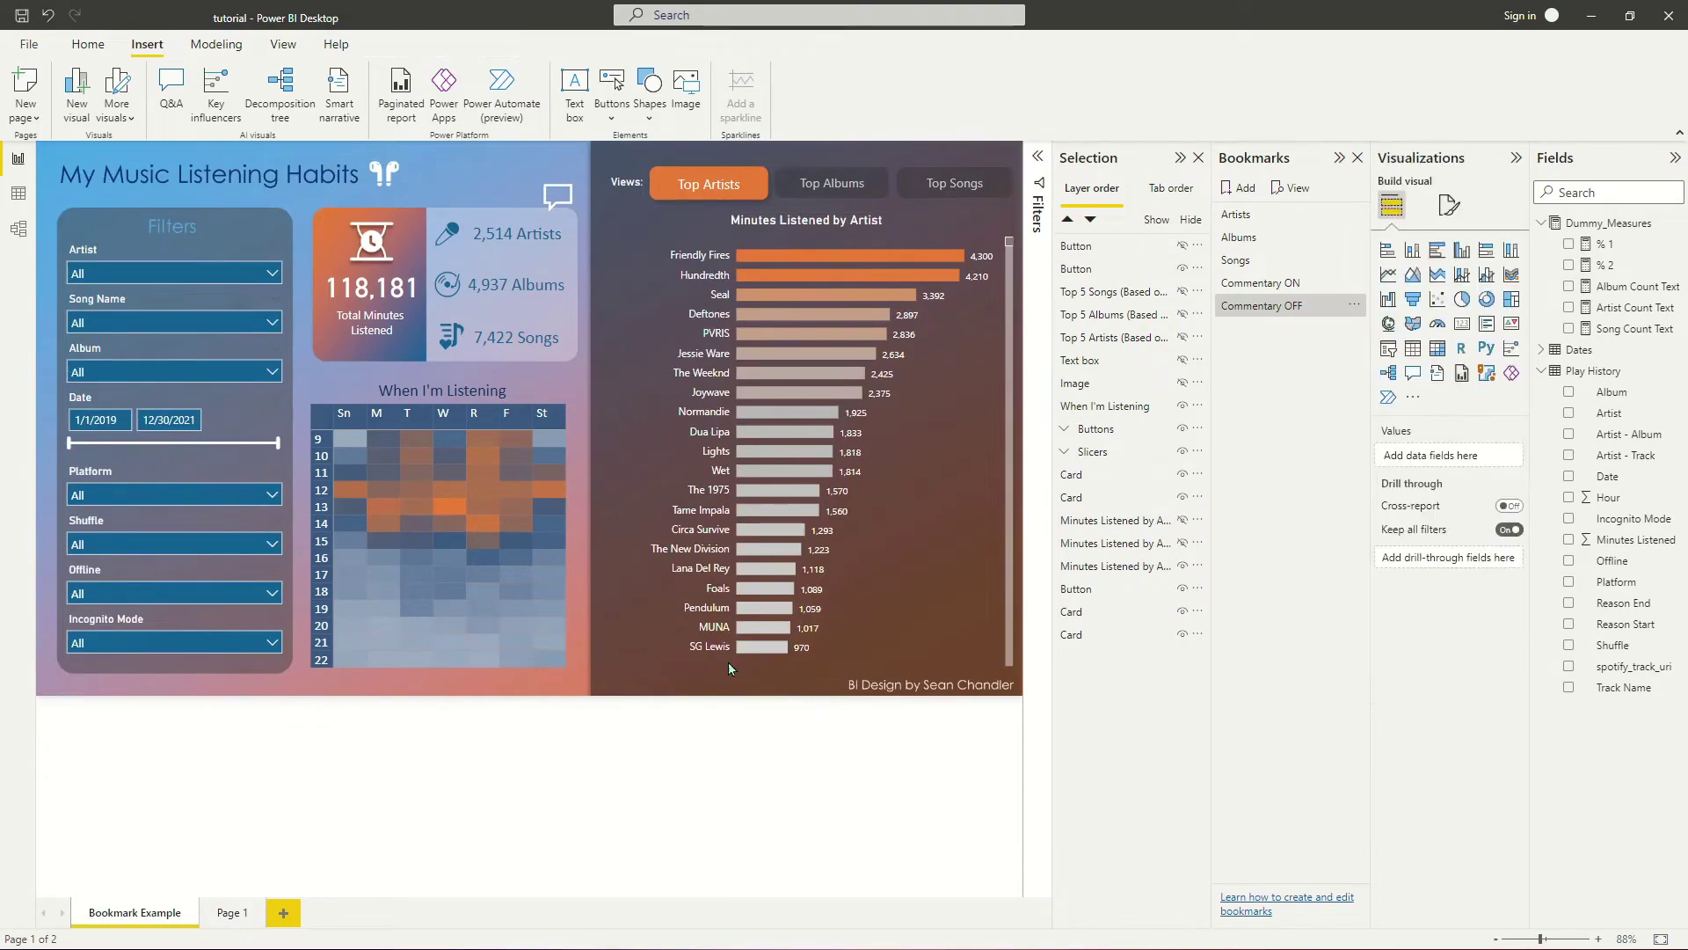
Step: Open the commentary overlay with the comment icon, close it with X, then switch to Top Albums
ctrl+click(558, 203)
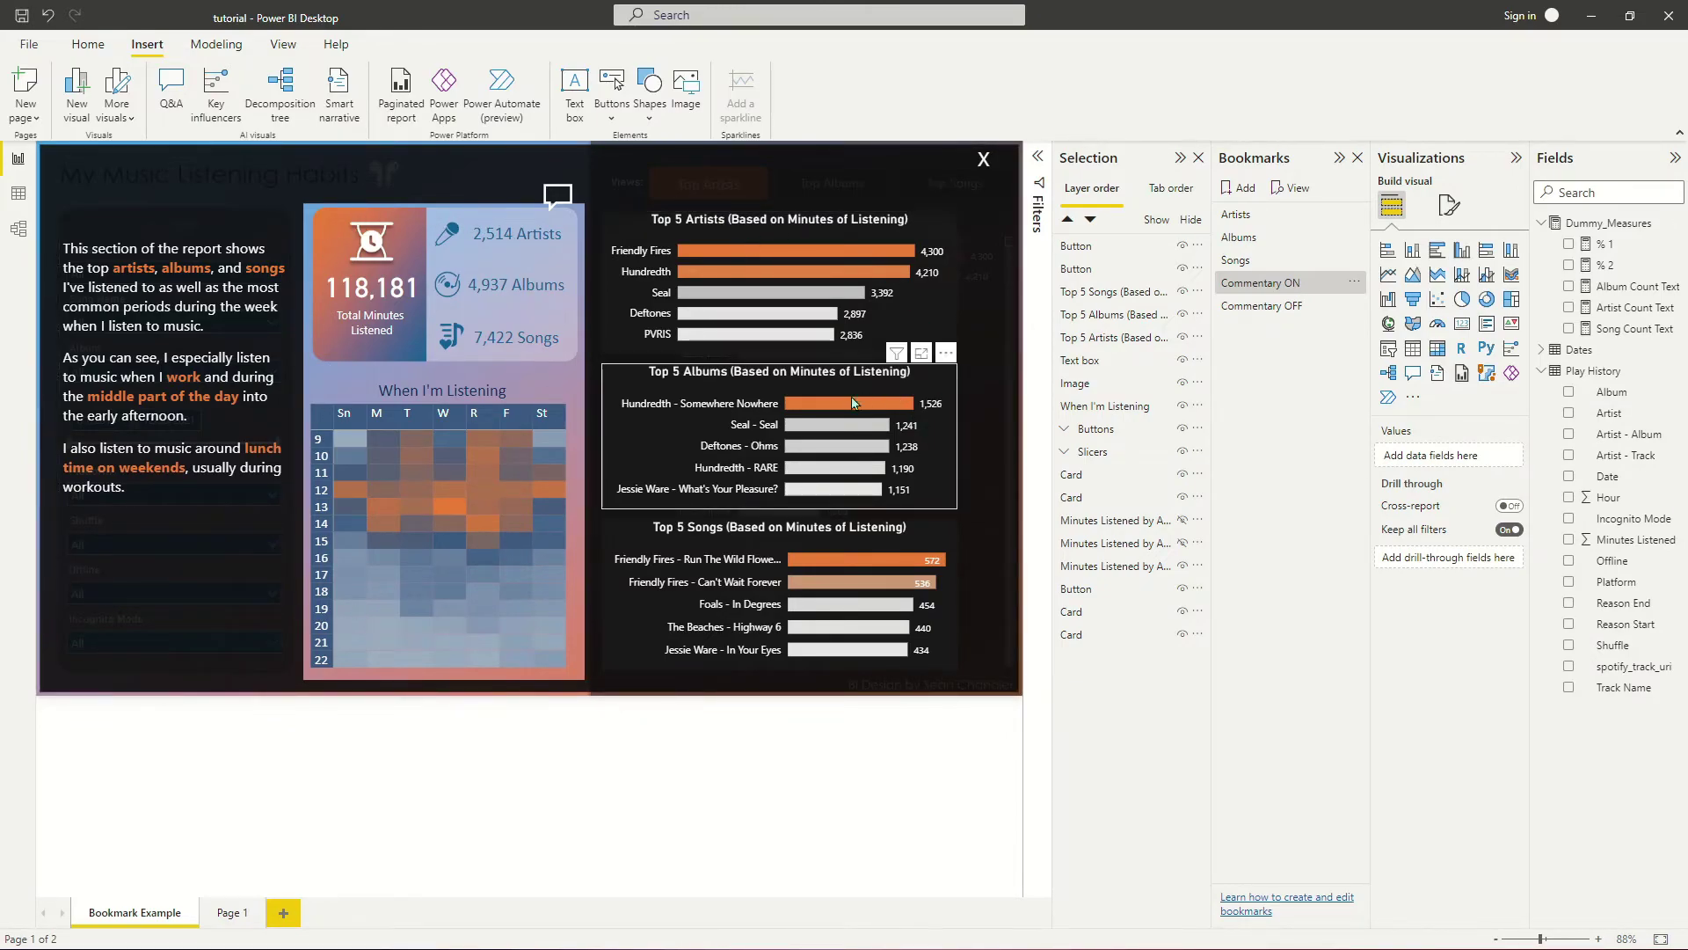
ctrl+click(981, 160)
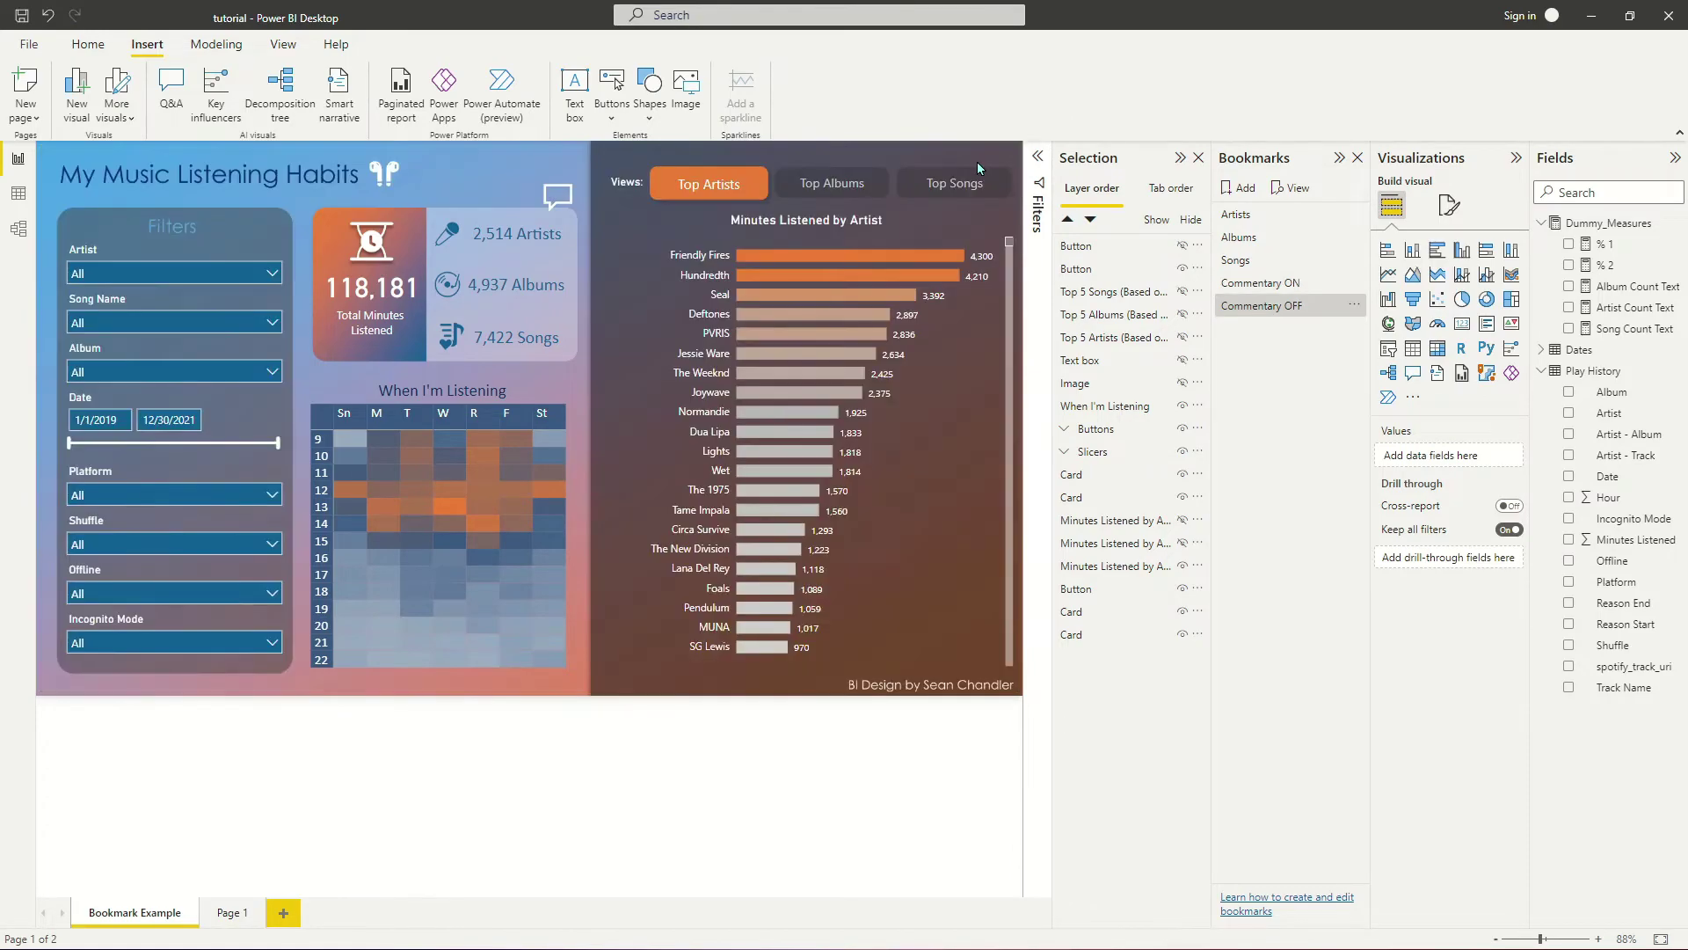
ctrl+click(846, 193)
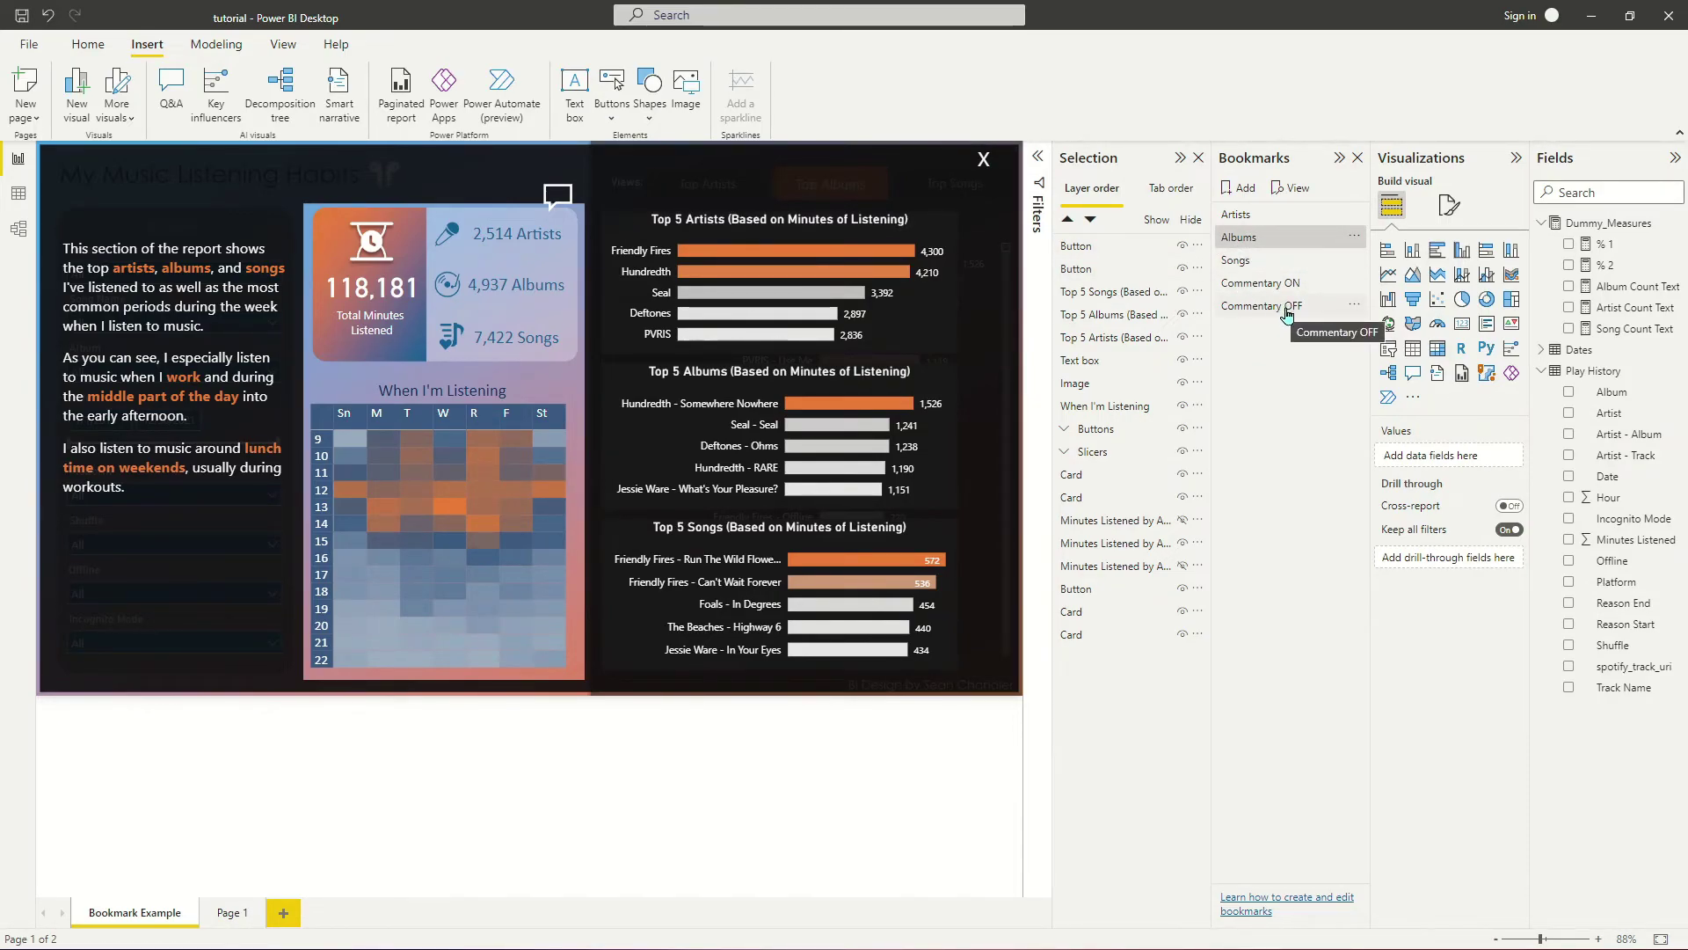
Step: Re-capture the Albums, Songs and Artists bookmarks with Commentary OFF so they carry no overlay
click(1286, 310)
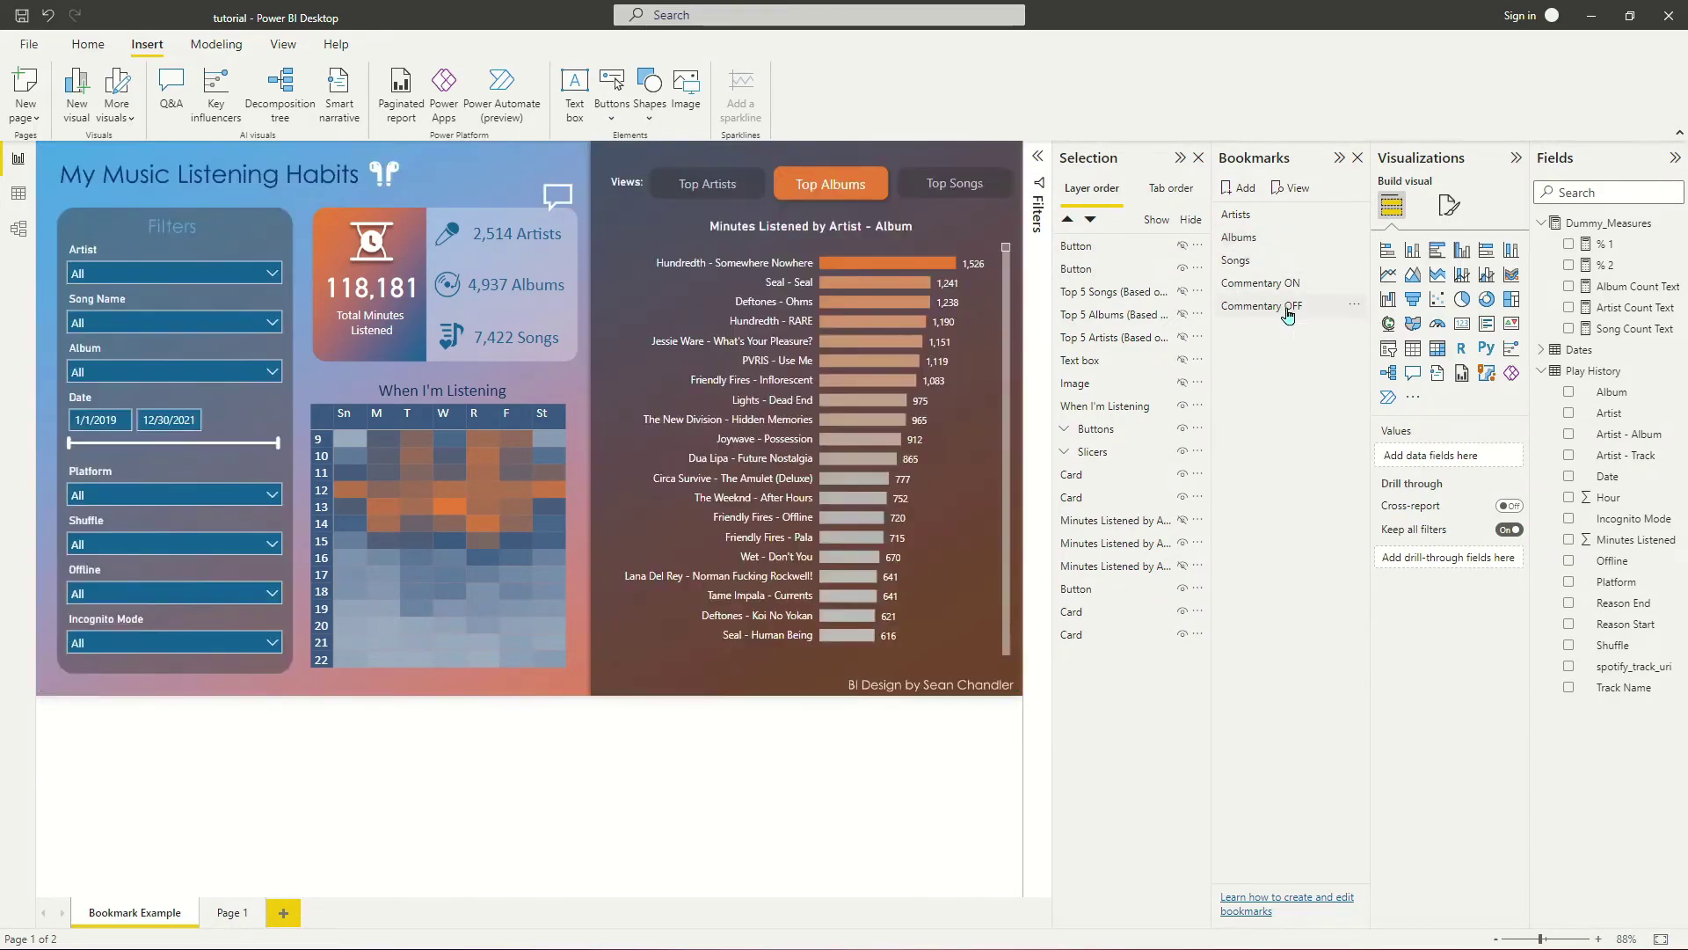
right_click(1253, 243)
key(Escape)
click(1255, 262)
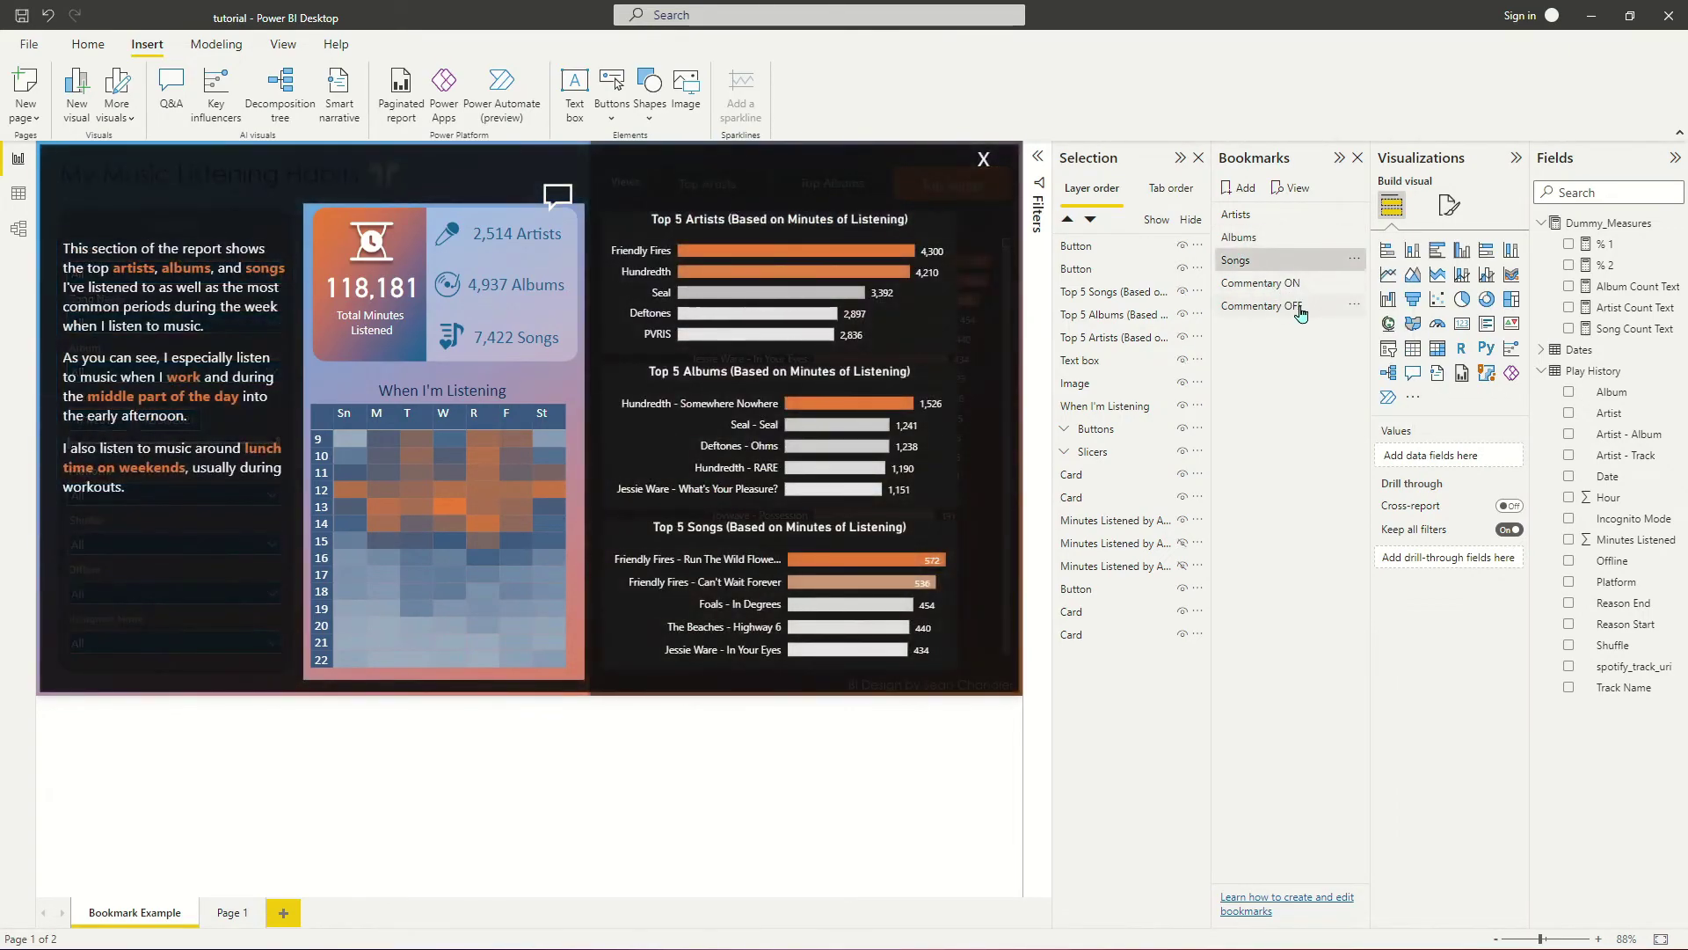
click(1301, 309)
right_click(1253, 264)
key(Escape)
click(1257, 218)
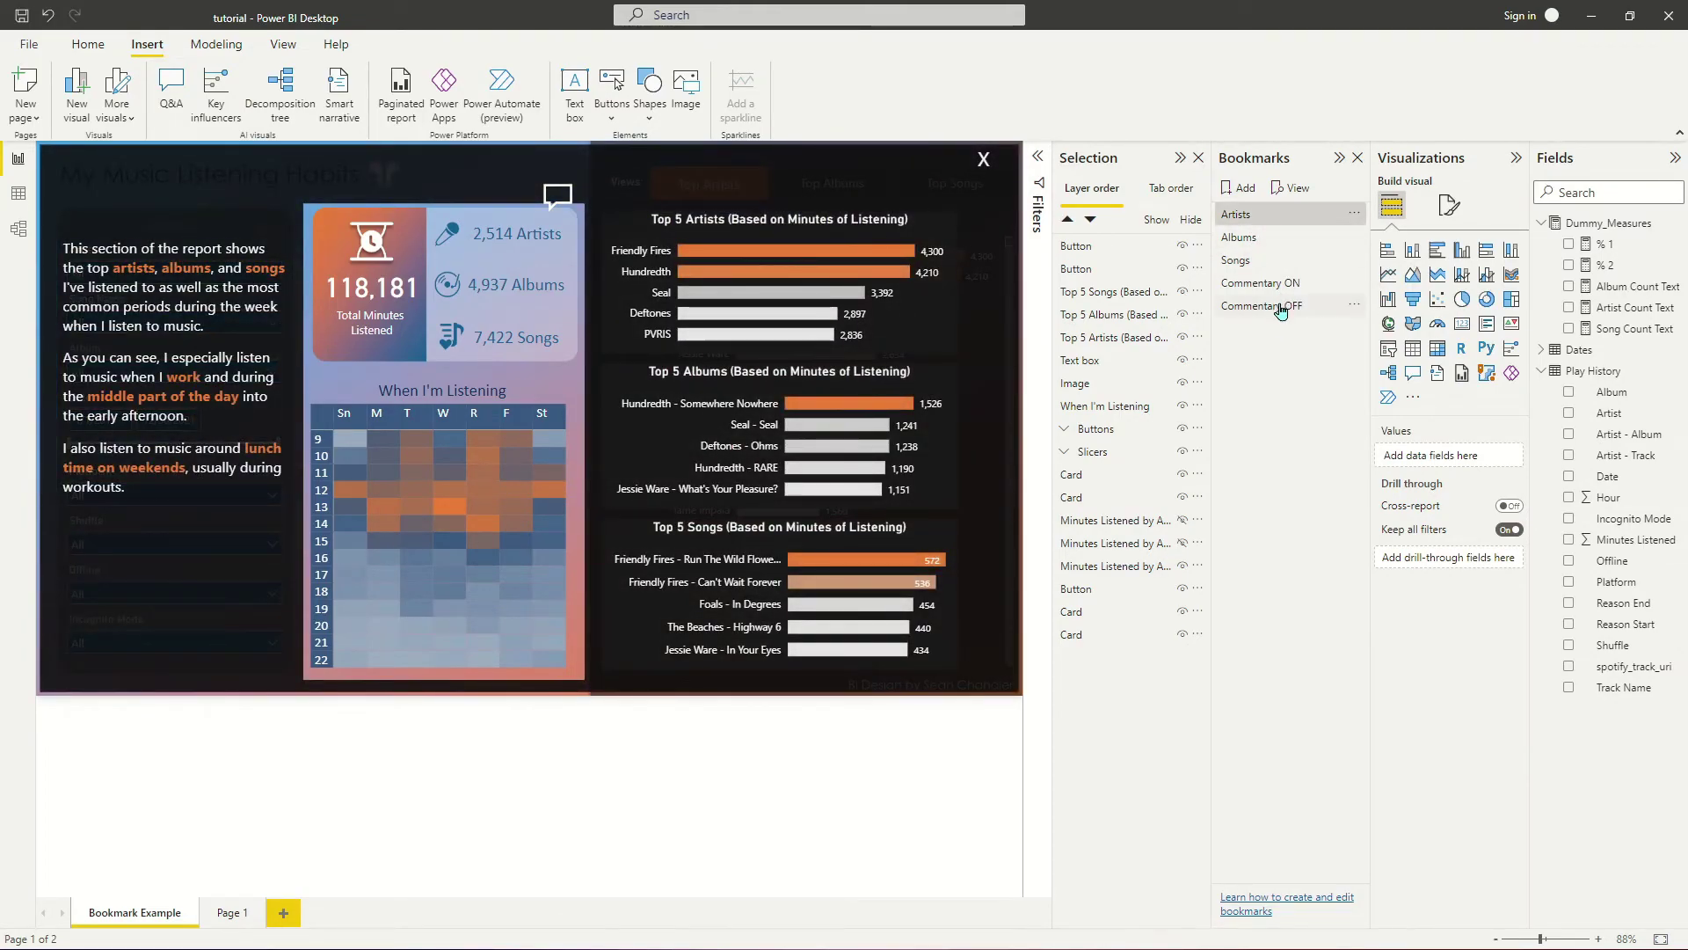
click(1280, 308)
right_click(1272, 218)
key(Escape)
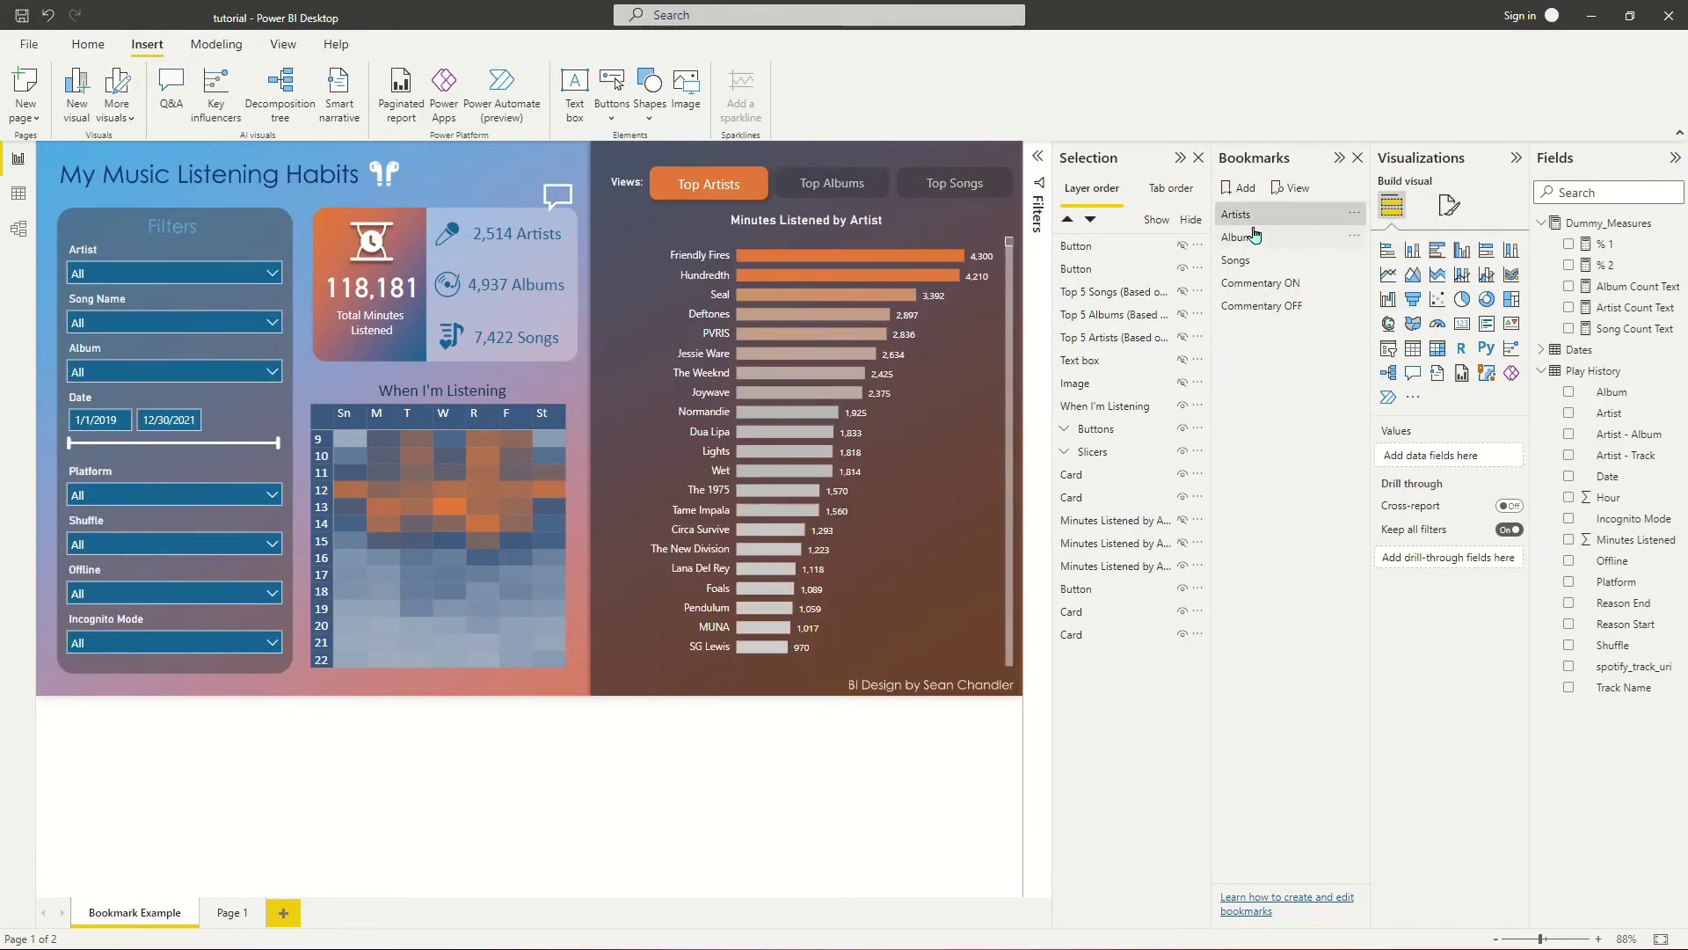
Step: Cycle through the Albums, Songs and Artists bookmarks to confirm each shows only its chart
click(1250, 237)
click(1253, 262)
click(1247, 215)
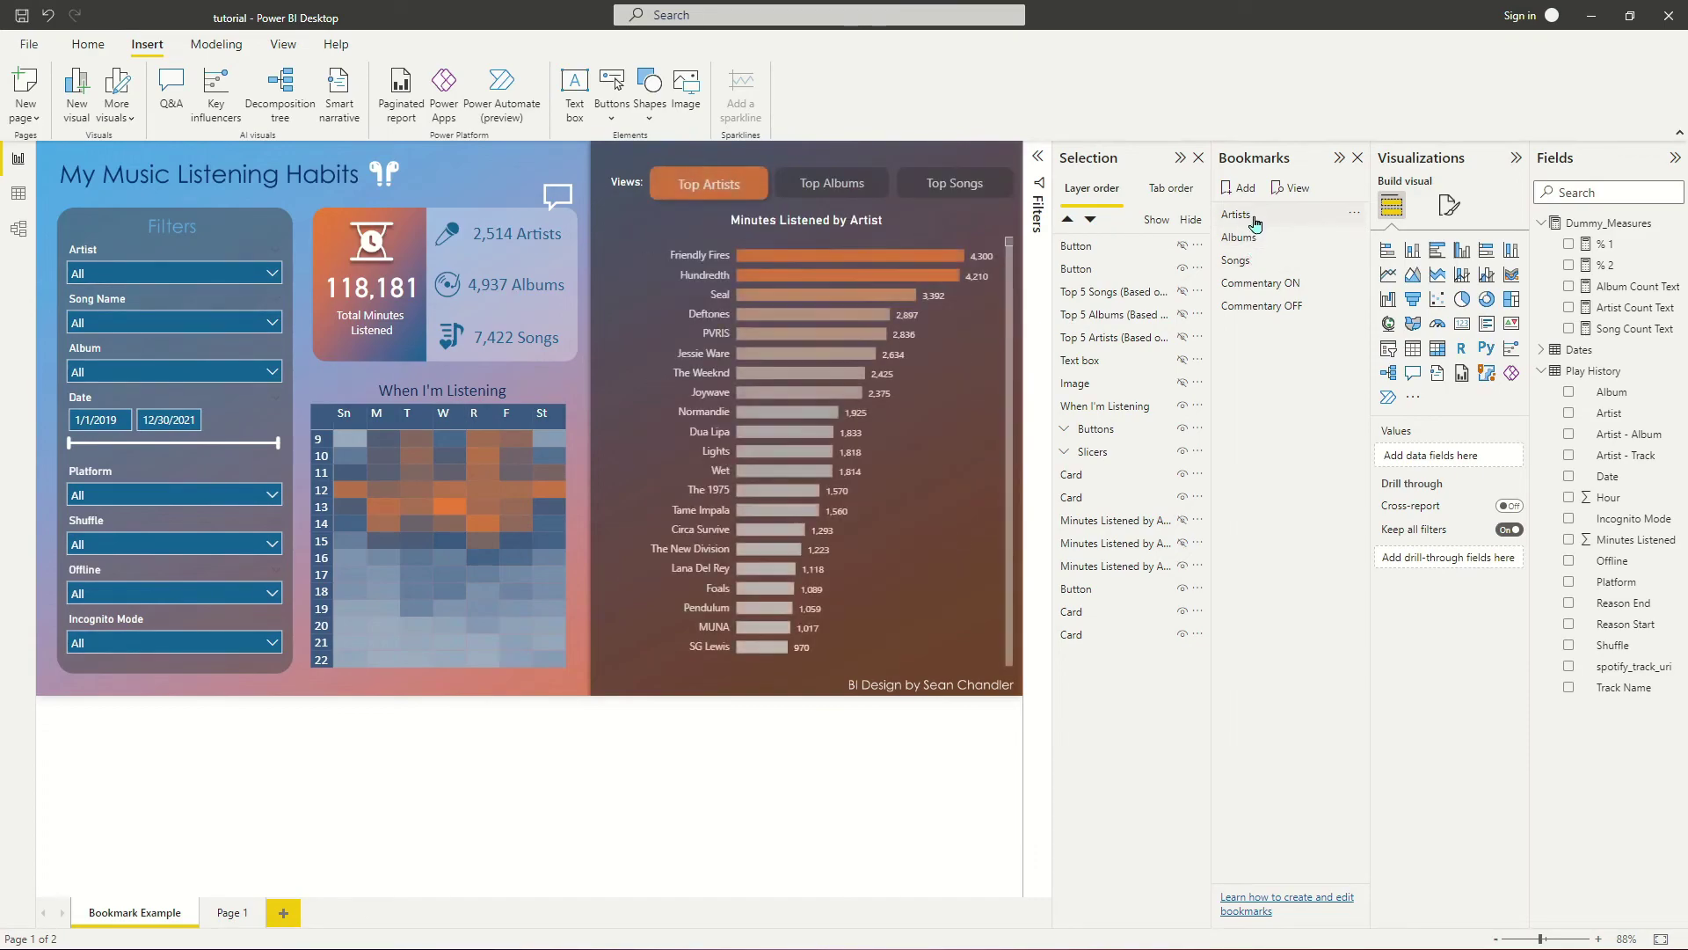
click(1249, 237)
click(1253, 261)
click(1244, 216)
Step: On Top Albums, open the commentary overlay and close it again with X
click(1246, 237)
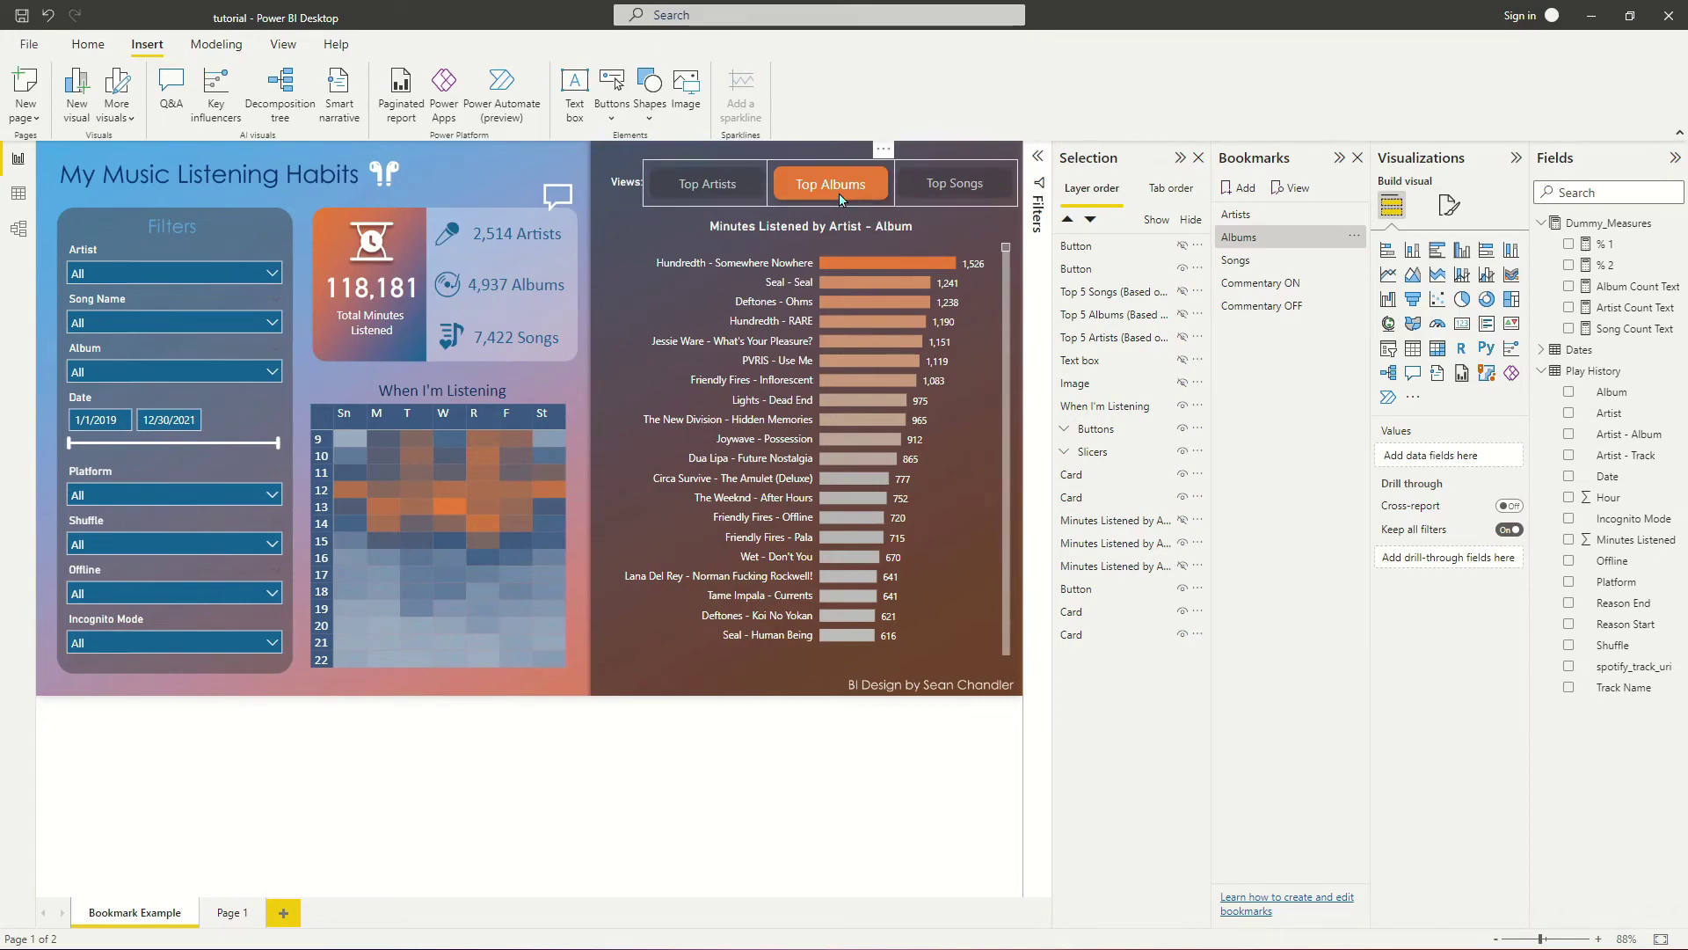
ctrl+click(570, 201)
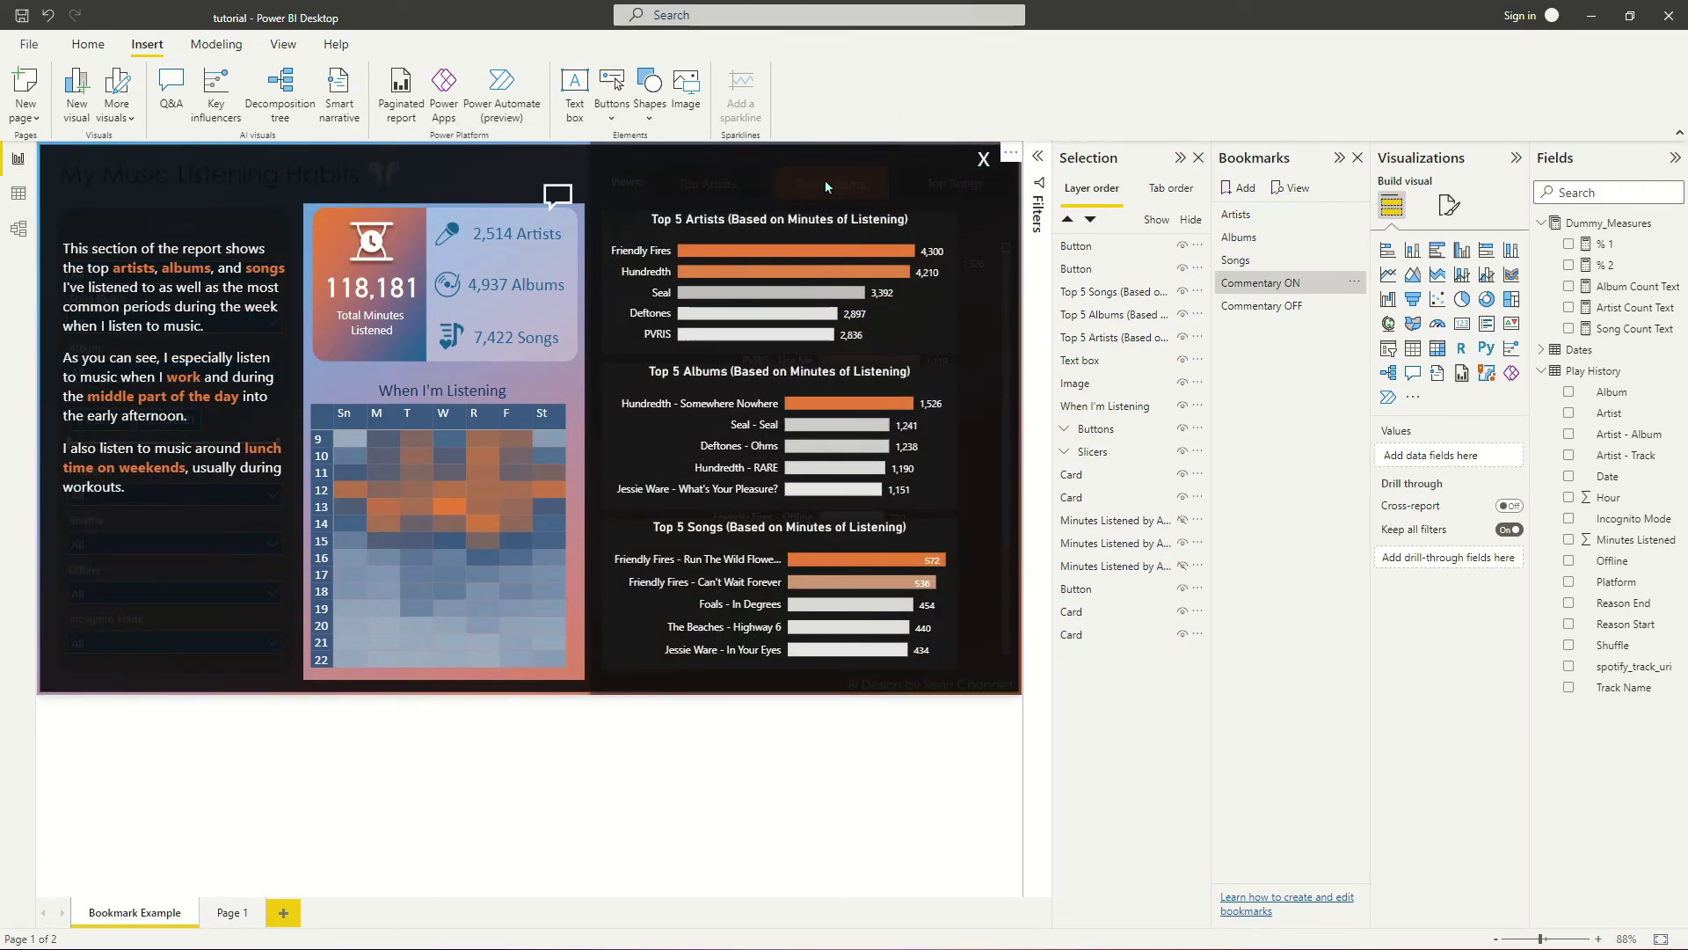
ctrl+click(977, 158)
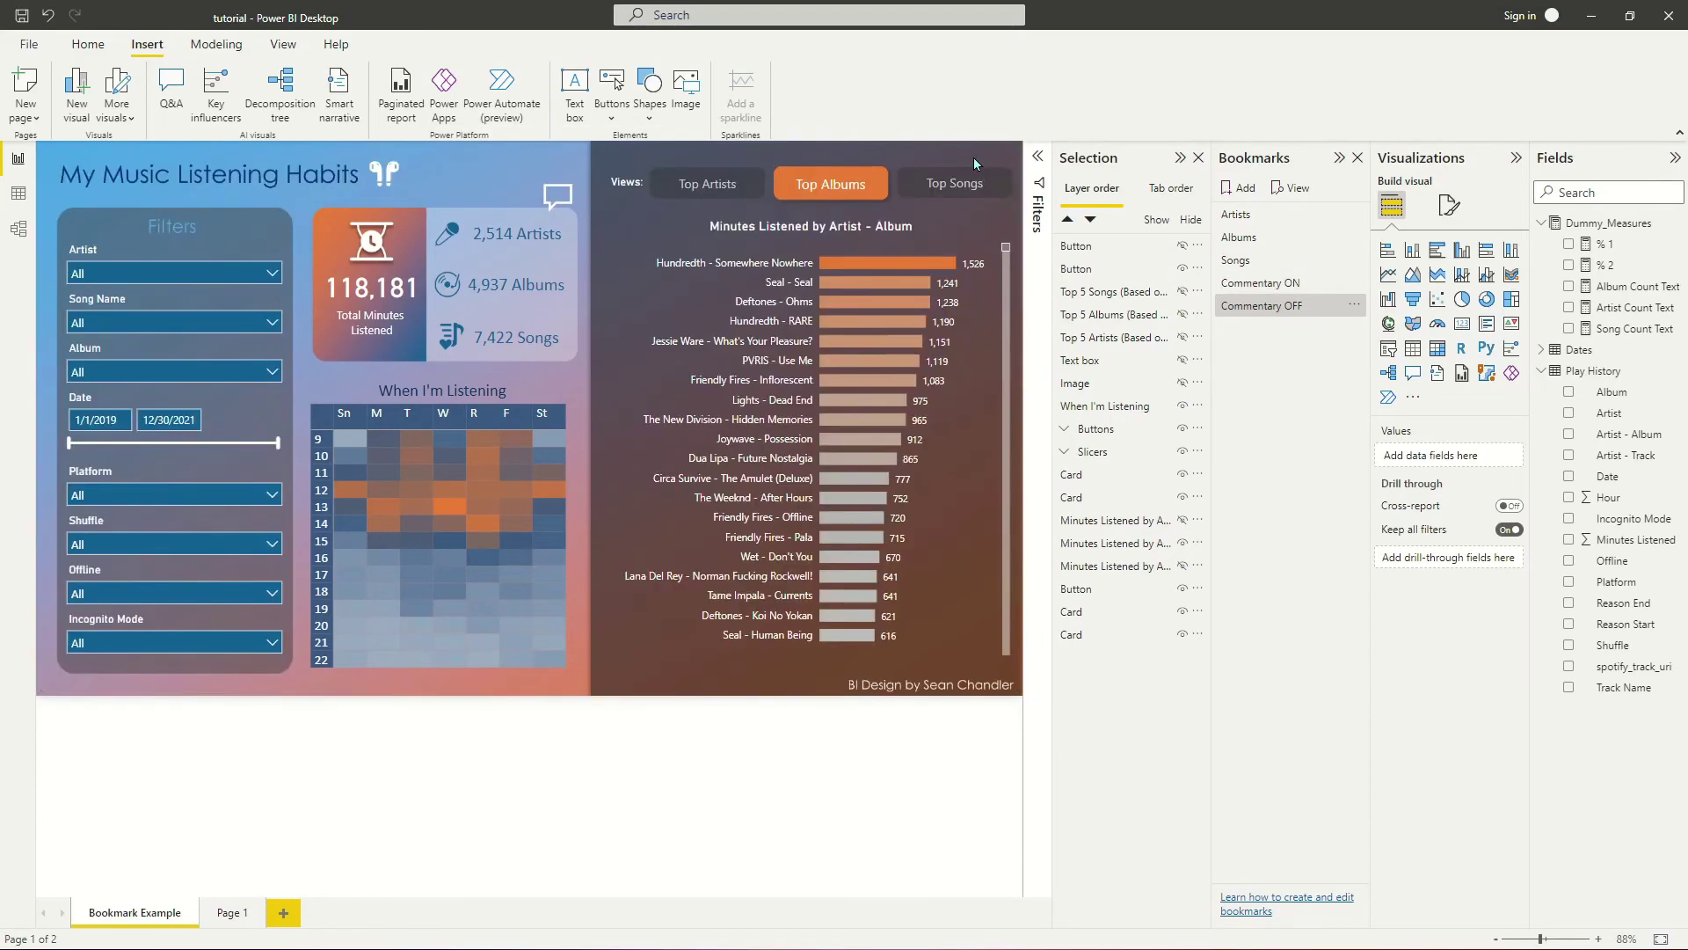
Step: Repeat the overlay open-and-close test on Top Songs, then return to Top Artists
ctrl+click(962, 193)
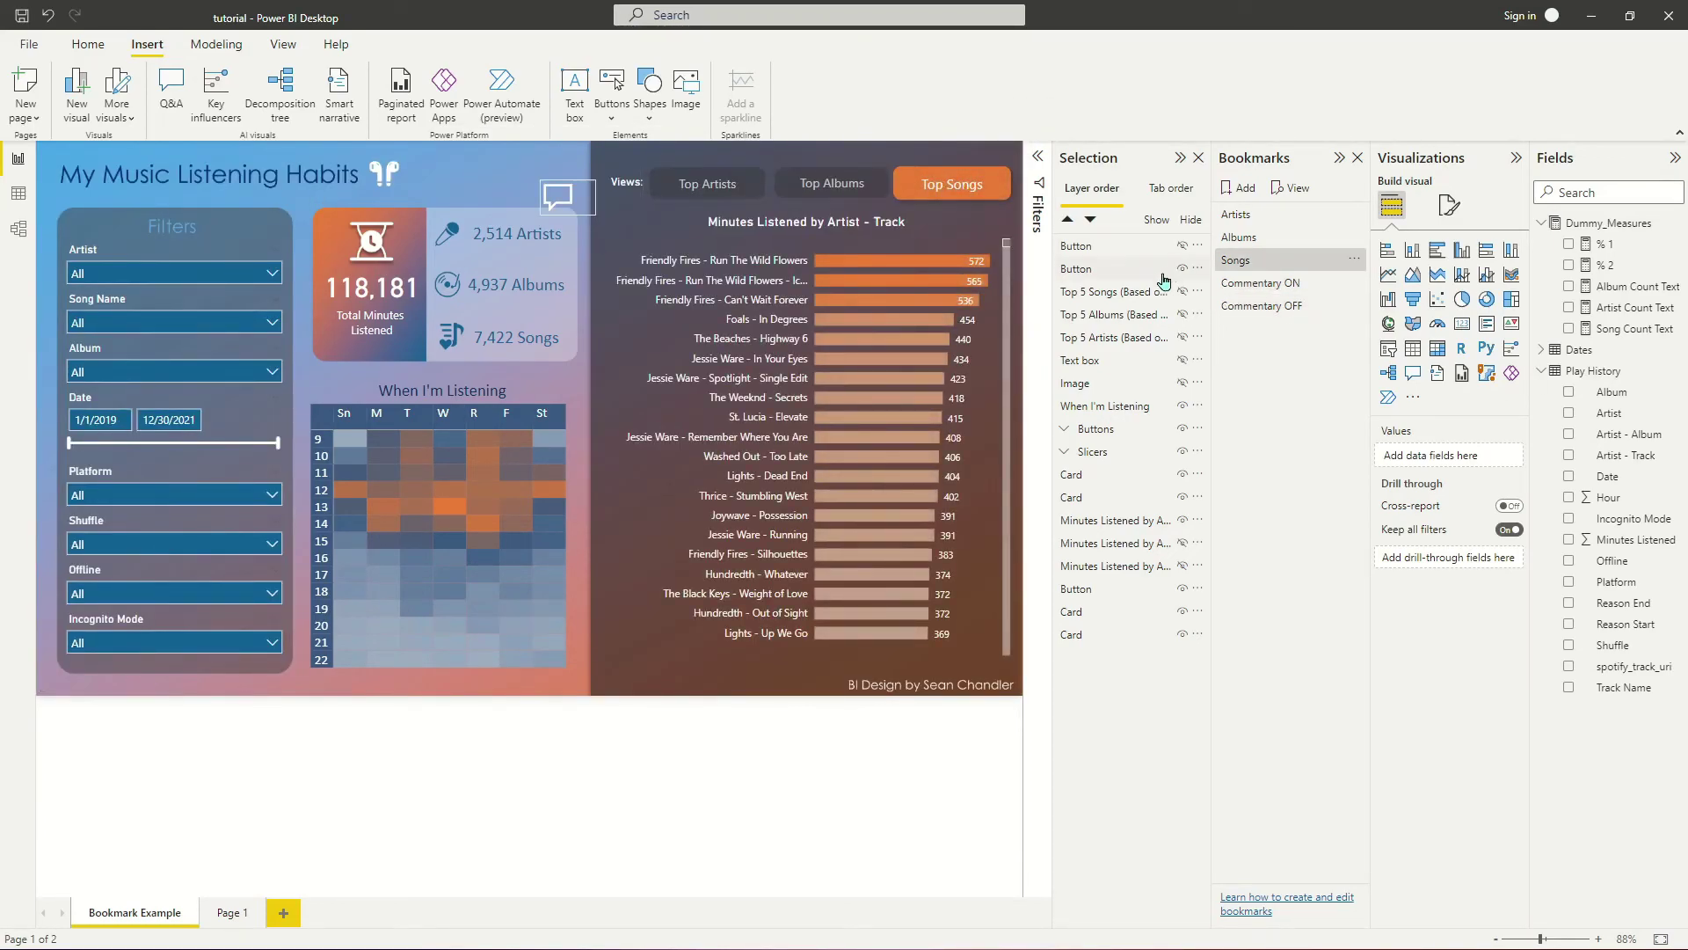
ctrl+click(593, 205)
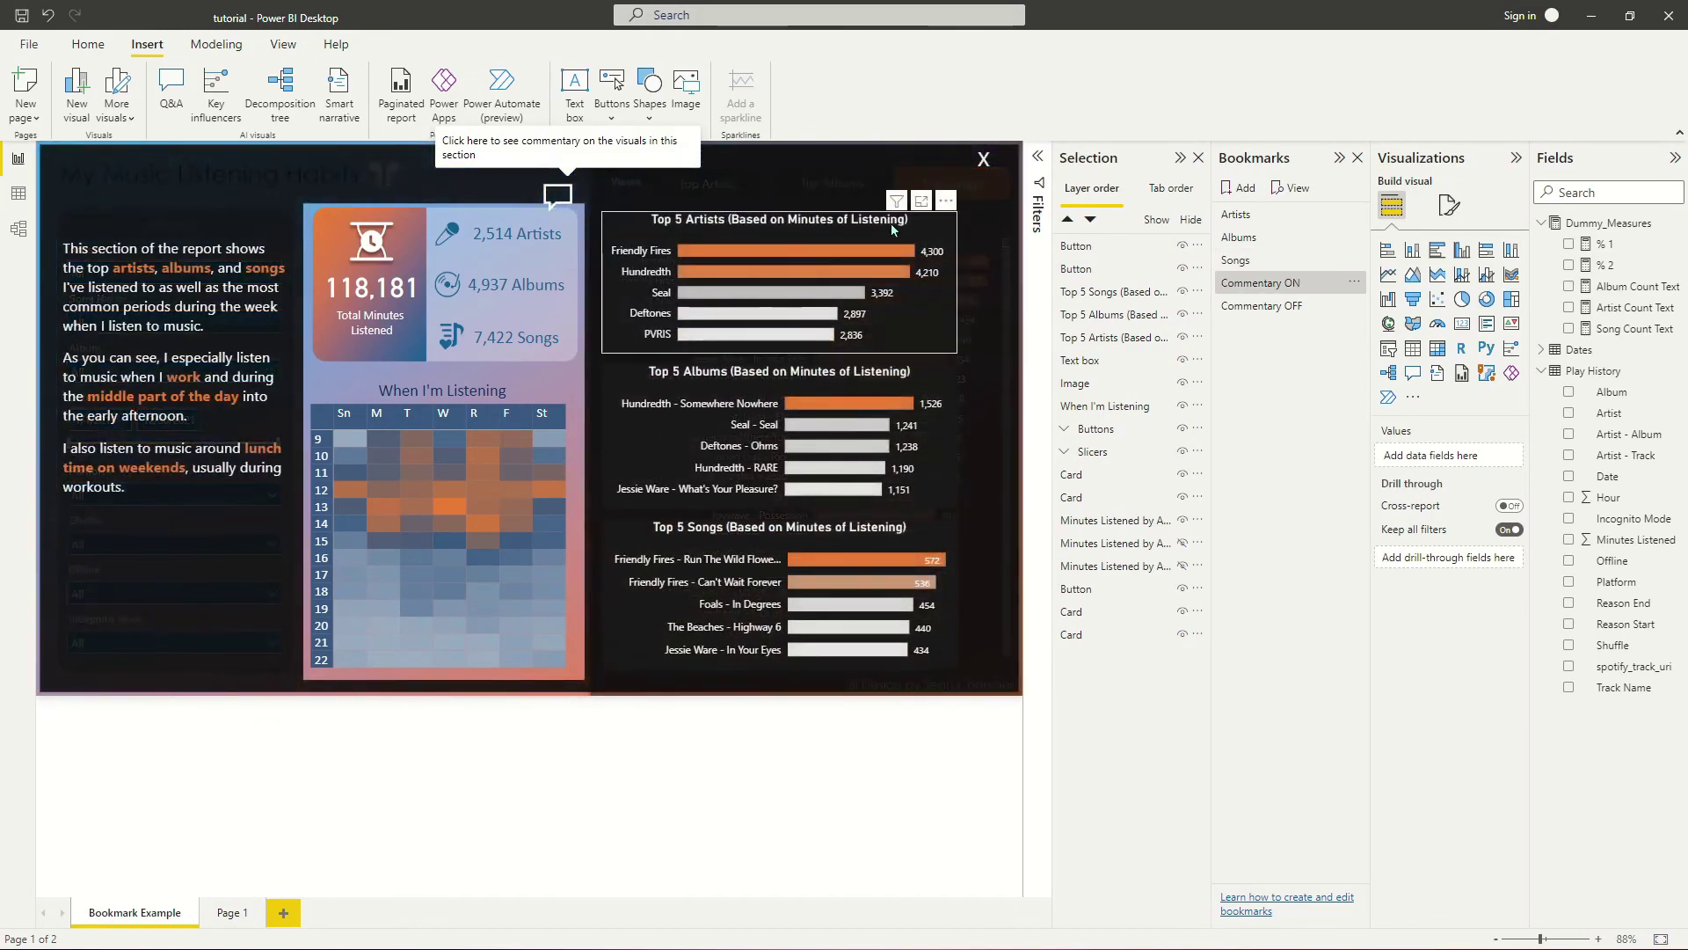
ctrl+click(982, 160)
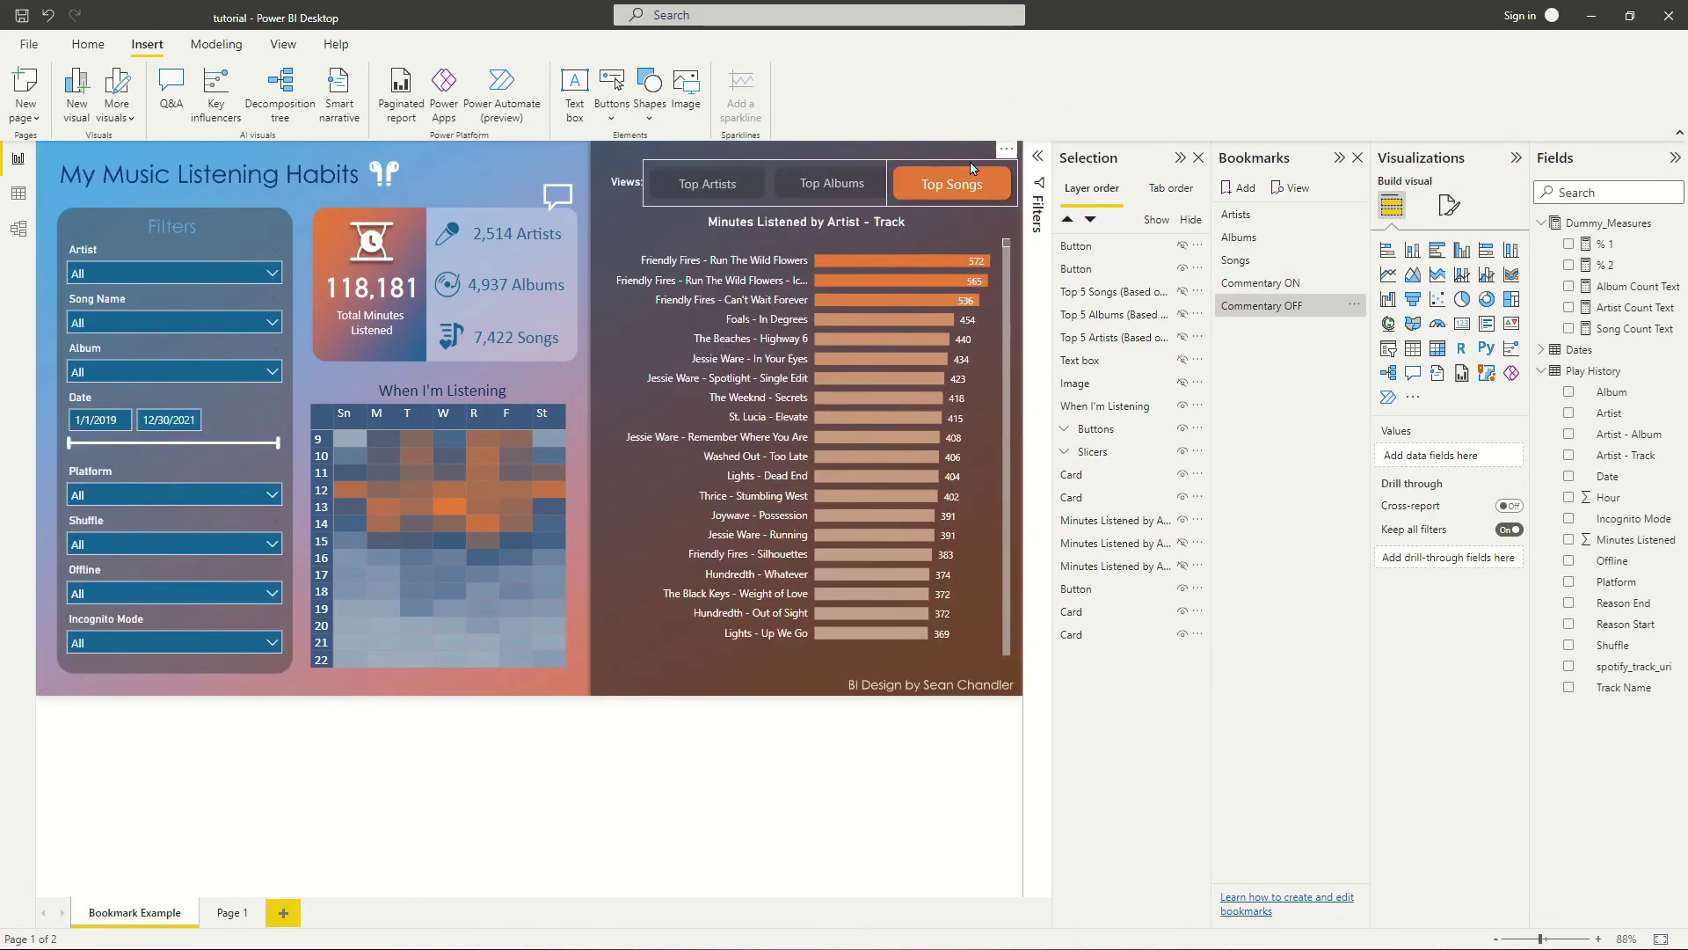
ctrl+click(730, 184)
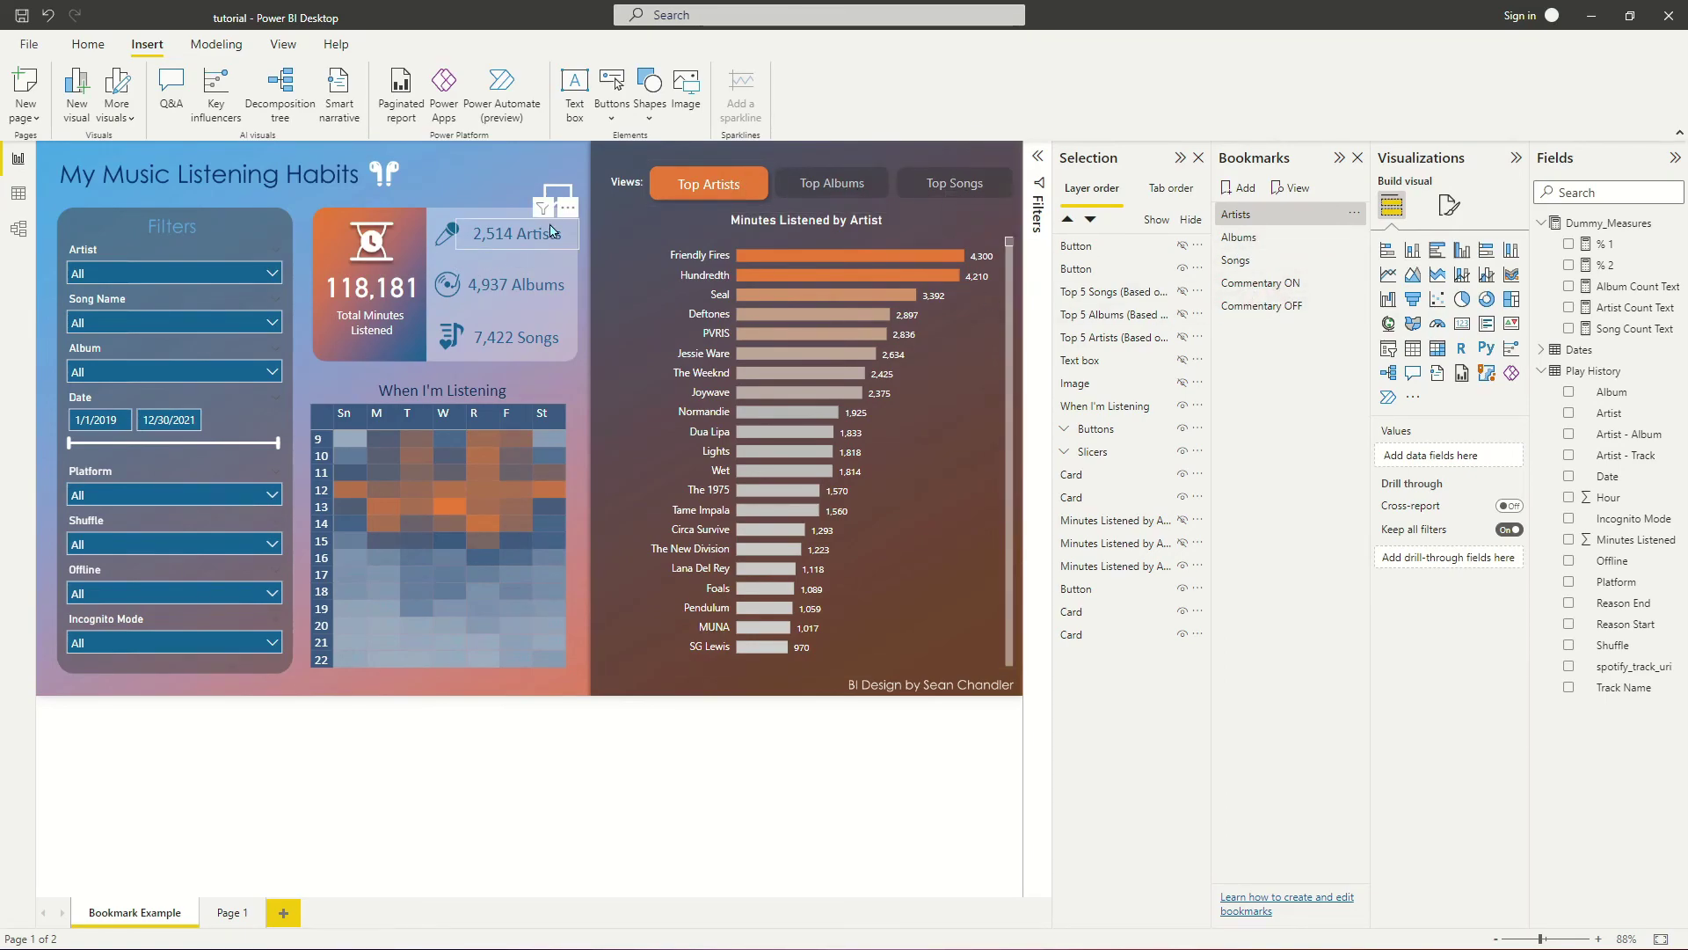
mouse_move(779, 320)
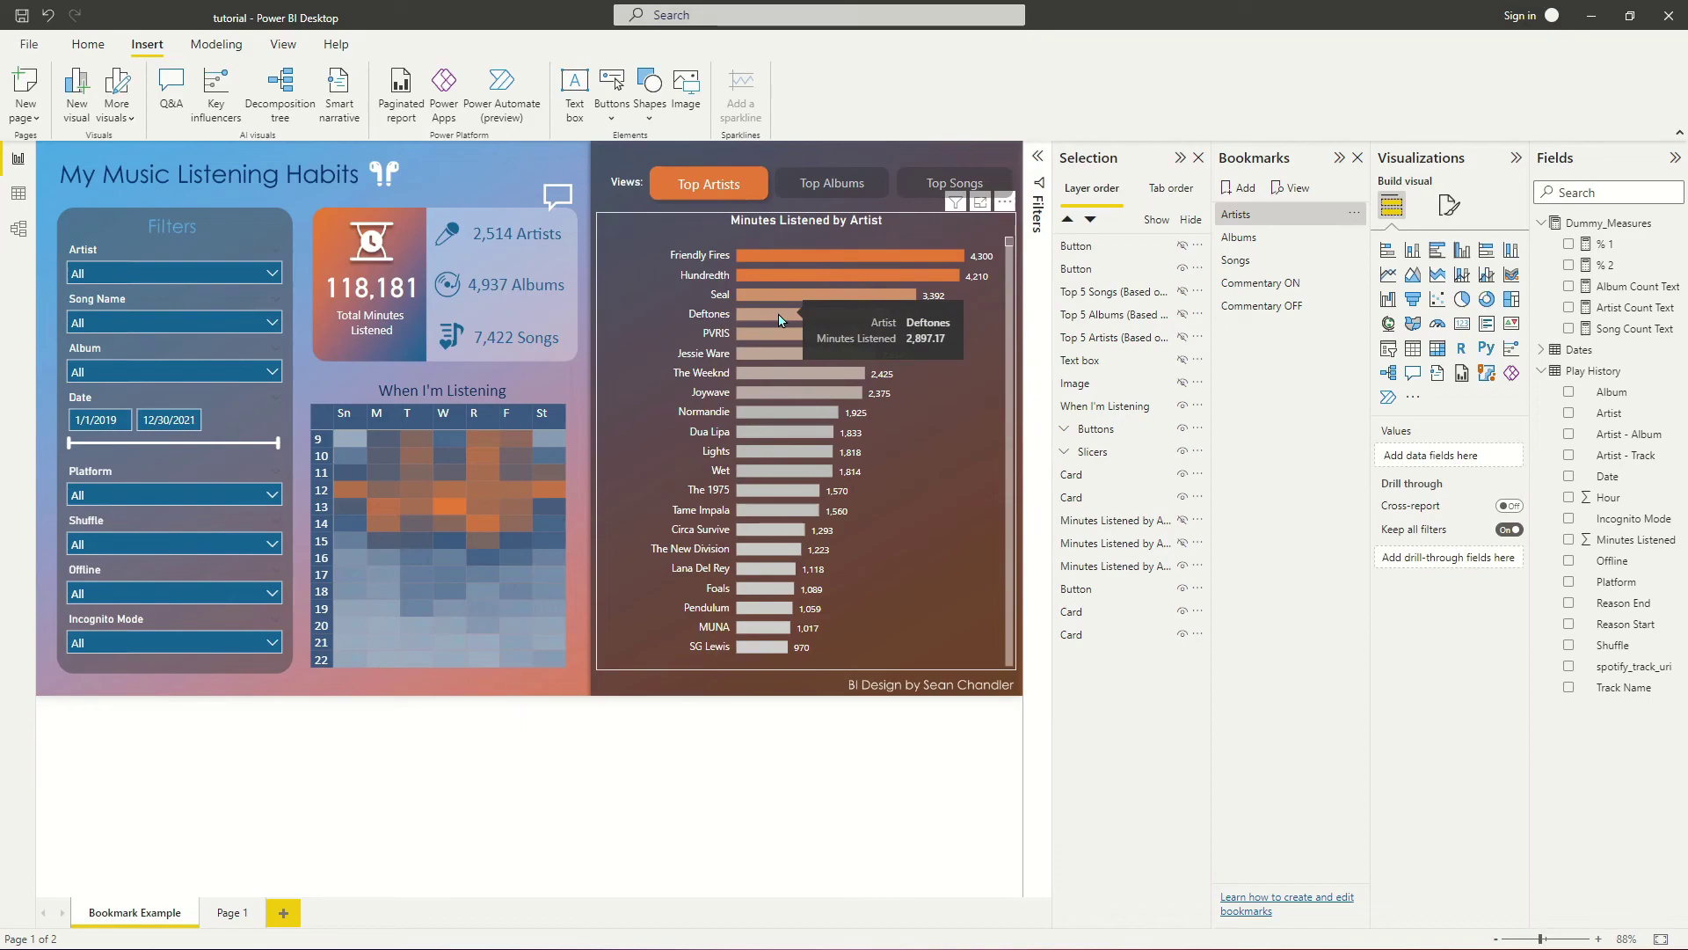